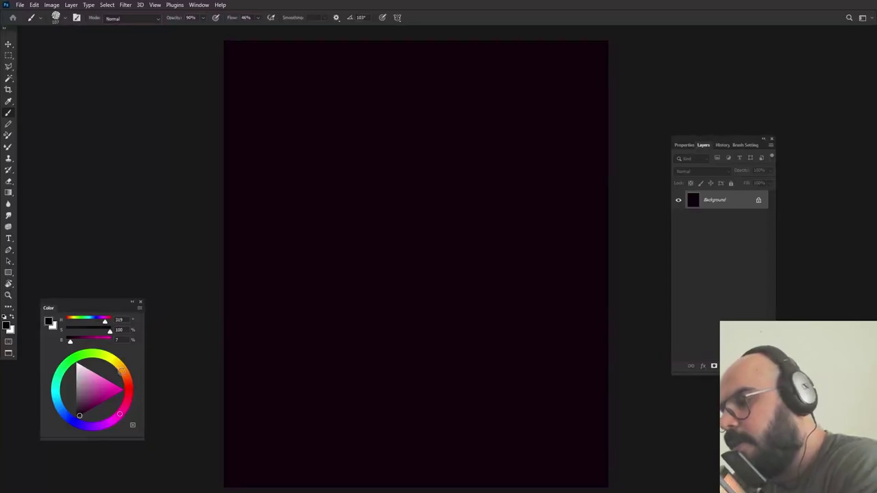
- Choose an orange-brown (H 31, S 100, B 53), paint a short test stroke, and set the brush to 100% opacity and 63% flow
{"action": "left_click", "coordinate": [123, 371]}
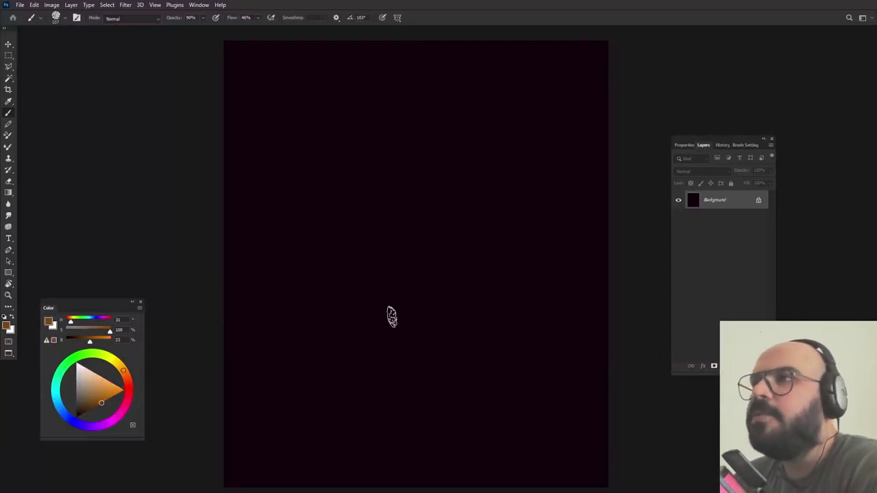
{"action": "right_click", "coordinate": [398, 289], "text": "alt"}
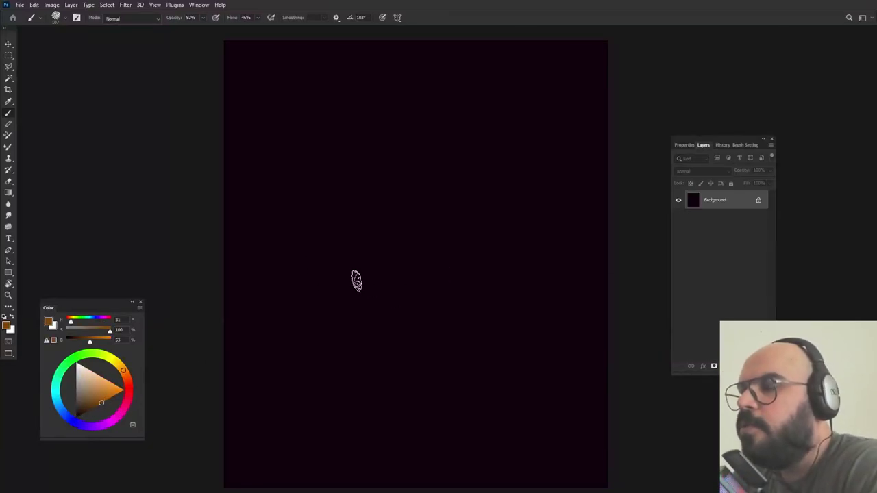
{"action": "mouse_move", "coordinate": [333, 117]}
{"action": "left_mouse_down"}
{"action": "mouse_move", "coordinate": [347, 96]}
{"action": "mouse_move", "coordinate": [326, 120]}
{"action": "left_mouse_up"}
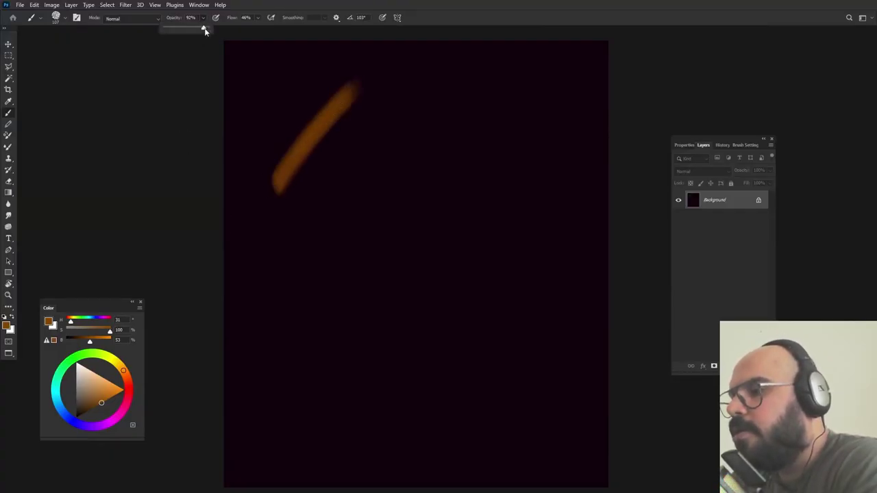
{"action": "left_click", "coordinate": [257, 19]}
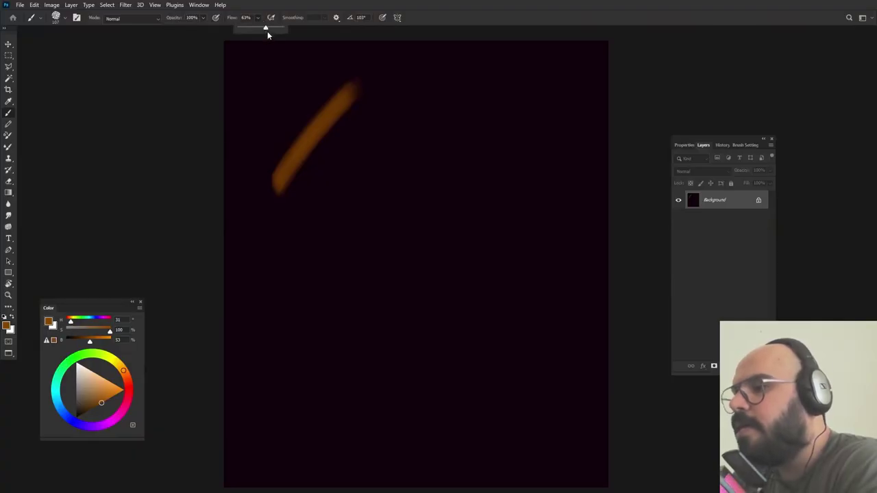
- Sketch a loose three-quarter head outline in orange-brown with an oval face, round ear, rear skull and neck lines
{"action": "mouse_move", "coordinate": [303, 147]}
{"action": "left_mouse_down"}
{"action": "mouse_move", "coordinate": [283, 176]}
{"action": "mouse_move", "coordinate": [324, 120]}
{"action": "mouse_move", "coordinate": [396, 93]}
{"action": "mouse_move", "coordinate": [442, 110]}
{"action": "left_mouse_up"}
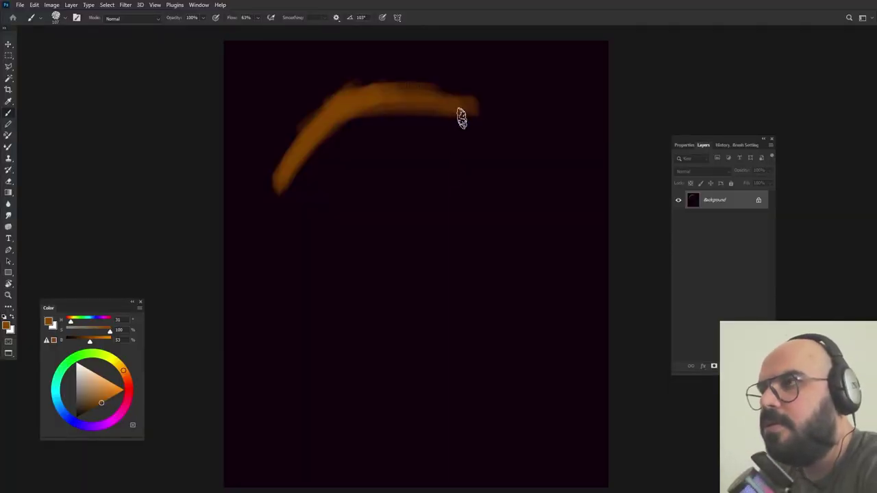
{"action": "mouse_move", "coordinate": [448, 99]}
{"action": "left_mouse_down"}
{"action": "mouse_move", "coordinate": [458, 82]}
{"action": "mouse_move", "coordinate": [359, 117]}
{"action": "mouse_move", "coordinate": [487, 125]}
{"action": "mouse_move", "coordinate": [536, 267]}
{"action": "mouse_move", "coordinate": [376, 399]}
{"action": "left_mouse_up"}
{"action": "mouse_move", "coordinate": [328, 131]}
{"action": "left_mouse_down"}
{"action": "mouse_move", "coordinate": [270, 197]}
{"action": "mouse_move", "coordinate": [319, 447]}
{"action": "mouse_move", "coordinate": [276, 354]}
{"action": "mouse_move", "coordinate": [267, 275]}
{"action": "mouse_move", "coordinate": [361, 467]}
{"action": "mouse_move", "coordinate": [347, 446]}
{"action": "mouse_move", "coordinate": [435, 451]}
{"action": "mouse_move", "coordinate": [461, 429]}
{"action": "mouse_move", "coordinate": [507, 264]}
{"action": "mouse_move", "coordinate": [272, 245]}
{"action": "mouse_move", "coordinate": [422, 131]}
{"action": "mouse_move", "coordinate": [506, 326]}
{"action": "mouse_move", "coordinate": [311, 139]}
{"action": "mouse_move", "coordinate": [414, 461]}
{"action": "mouse_move", "coordinate": [463, 130]}
{"action": "mouse_move", "coordinate": [271, 207]}
{"action": "mouse_move", "coordinate": [499, 190]}
{"action": "mouse_move", "coordinate": [485, 361]}
{"action": "mouse_move", "coordinate": [513, 323]}
{"action": "mouse_move", "coordinate": [528, 261]}
{"action": "mouse_move", "coordinate": [523, 275]}
{"action": "mouse_move", "coordinate": [508, 275]}
{"action": "mouse_move", "coordinate": [526, 313]}
{"action": "mouse_move", "coordinate": [389, 104]}
{"action": "left_mouse_up"}
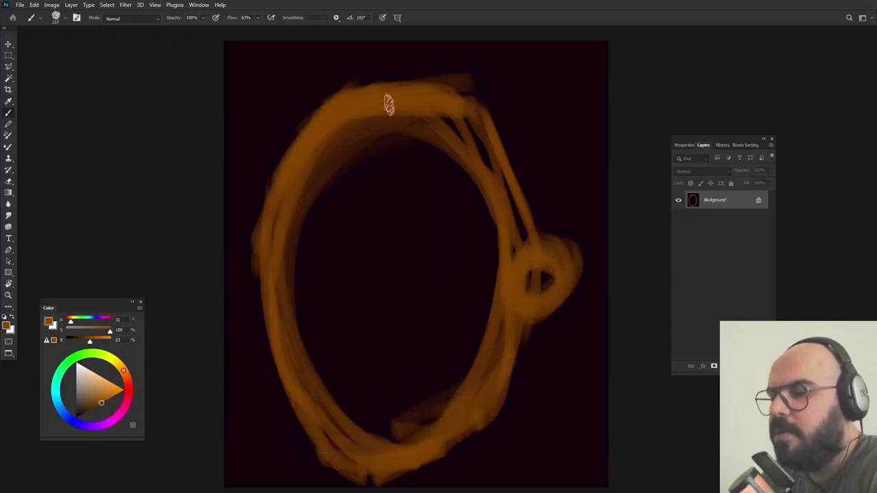
{"action": "mouse_move", "coordinate": [306, 129]}
{"action": "left_mouse_down"}
{"action": "mouse_move", "coordinate": [486, 85]}
{"action": "mouse_move", "coordinate": [544, 236]}
{"action": "mouse_move", "coordinate": [548, 122]}
{"action": "mouse_move", "coordinate": [540, 319]}
{"action": "mouse_move", "coordinate": [580, 268]}
{"action": "mouse_move", "coordinate": [489, 368]}
{"action": "mouse_move", "coordinate": [582, 258]}
{"action": "mouse_move", "coordinate": [378, 107]}
{"action": "mouse_move", "coordinate": [525, 128]}
{"action": "mouse_move", "coordinate": [526, 299]}
{"action": "mouse_move", "coordinate": [552, 146]}
{"action": "mouse_move", "coordinate": [552, 246]}
{"action": "mouse_move", "coordinate": [533, 339]}
{"action": "mouse_move", "coordinate": [544, 325]}
{"action": "mouse_move", "coordinate": [545, 379]}
{"action": "mouse_move", "coordinate": [530, 483]}
{"action": "mouse_move", "coordinate": [541, 446]}
{"action": "mouse_move", "coordinate": [487, 485]}
{"action": "left_mouse_up"}
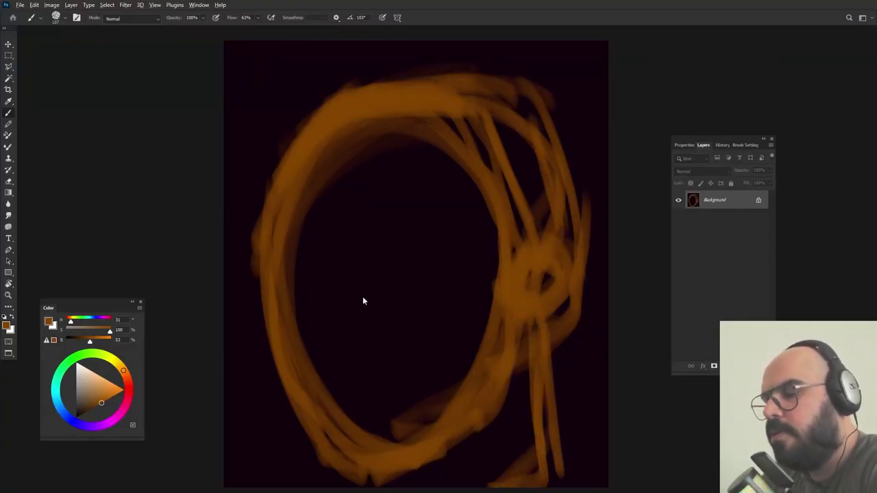
- Fill the face, skull and neck inside the outline with orange-brown using a much larger brush
{"action": "mouse_move", "coordinate": [359, 133]}
{"action": "left_mouse_down"}
{"action": "mouse_move", "coordinate": [310, 207]}
{"action": "mouse_move", "coordinate": [328, 198]}
{"action": "mouse_move", "coordinate": [319, 244]}
{"action": "mouse_move", "coordinate": [388, 148]}
{"action": "mouse_move", "coordinate": [476, 132]}
{"action": "mouse_move", "coordinate": [481, 150]}
{"action": "mouse_move", "coordinate": [515, 161]}
{"action": "mouse_move", "coordinate": [500, 291]}
{"action": "mouse_move", "coordinate": [430, 134]}
{"action": "mouse_move", "coordinate": [487, 144]}
{"action": "mouse_move", "coordinate": [513, 338]}
{"action": "mouse_move", "coordinate": [487, 435]}
{"action": "mouse_move", "coordinate": [492, 443]}
{"action": "mouse_move", "coordinate": [504, 433]}
{"action": "mouse_move", "coordinate": [463, 481]}
{"action": "mouse_move", "coordinate": [453, 448]}
{"action": "mouse_move", "coordinate": [464, 484]}
{"action": "left_mouse_up"}
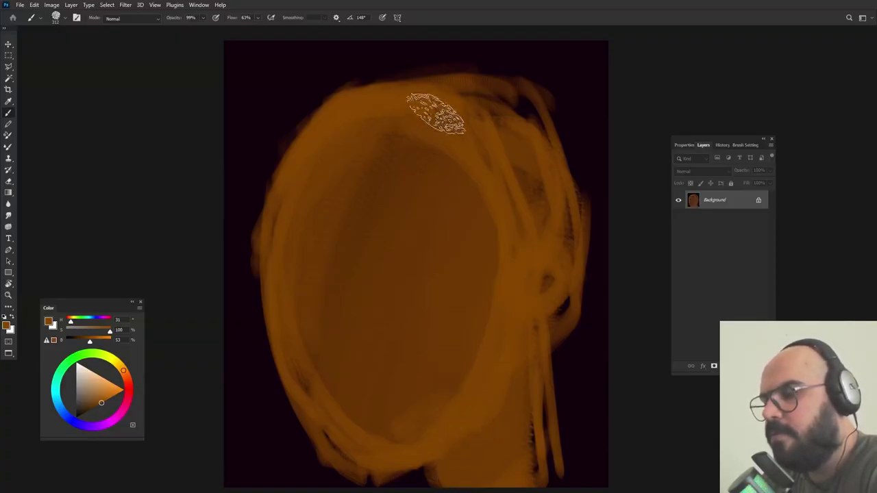
{"action": "mouse_move", "coordinate": [435, 113]}
{"action": "left_mouse_down"}
{"action": "mouse_move", "coordinate": [421, 222]}
{"action": "mouse_move", "coordinate": [343, 354]}
{"action": "mouse_move", "coordinate": [339, 407]}
{"action": "mouse_move", "coordinate": [372, 431]}
{"action": "mouse_move", "coordinate": [411, 438]}
{"action": "left_mouse_up"}
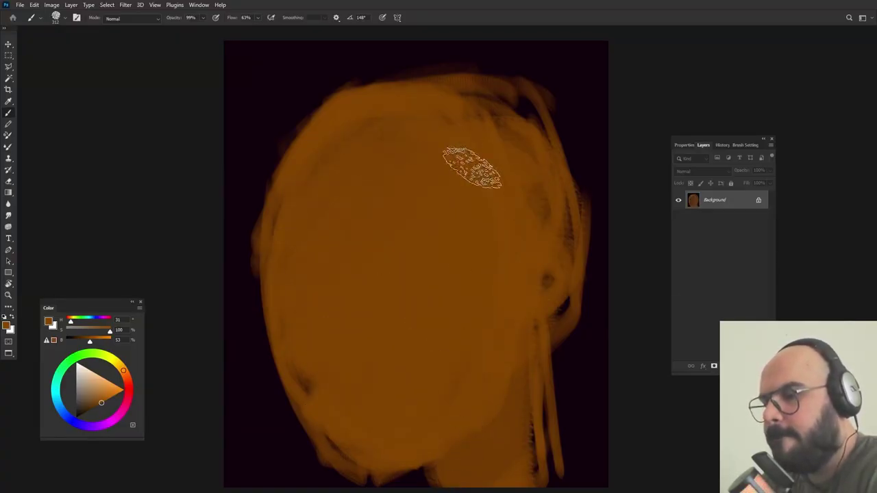
{"action": "mouse_move", "coordinate": [472, 167]}
{"action": "left_mouse_down"}
{"action": "mouse_move", "coordinate": [551, 151]}
{"action": "mouse_move", "coordinate": [531, 136]}
{"action": "mouse_move", "coordinate": [513, 343]}
{"action": "left_mouse_up"}
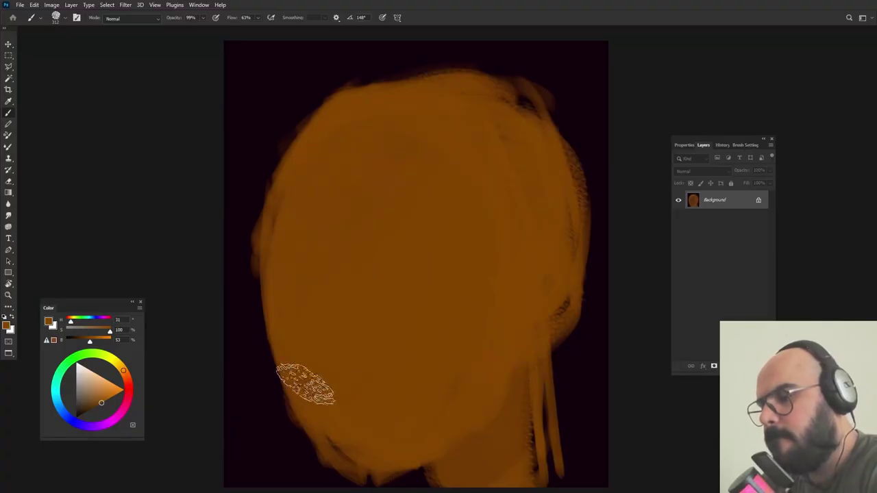
- Carve a clean forehead and brow contour along the front of the face with the sampled dark background color
{"action": "left_click", "coordinate": [233, 199], "text": "alt"}
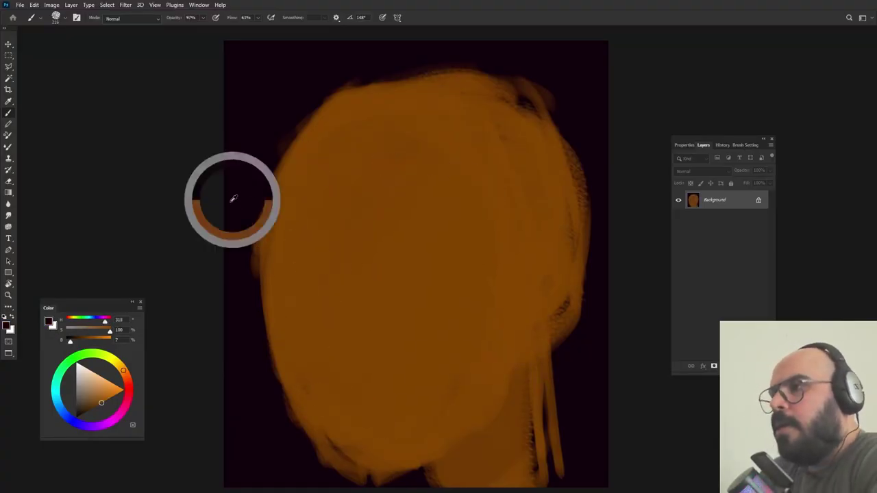
{"action": "left_click", "coordinate": [293, 179], "text": "alt"}
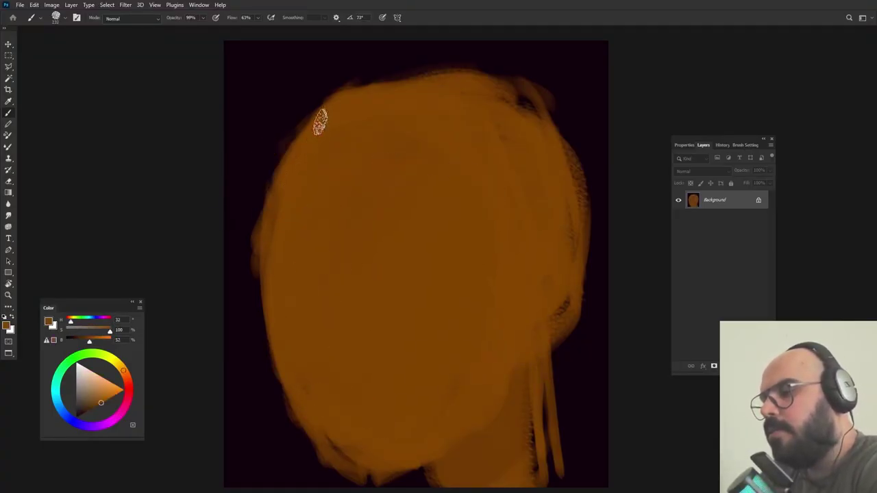
{"action": "left_click", "coordinate": [250, 193], "text": "alt"}
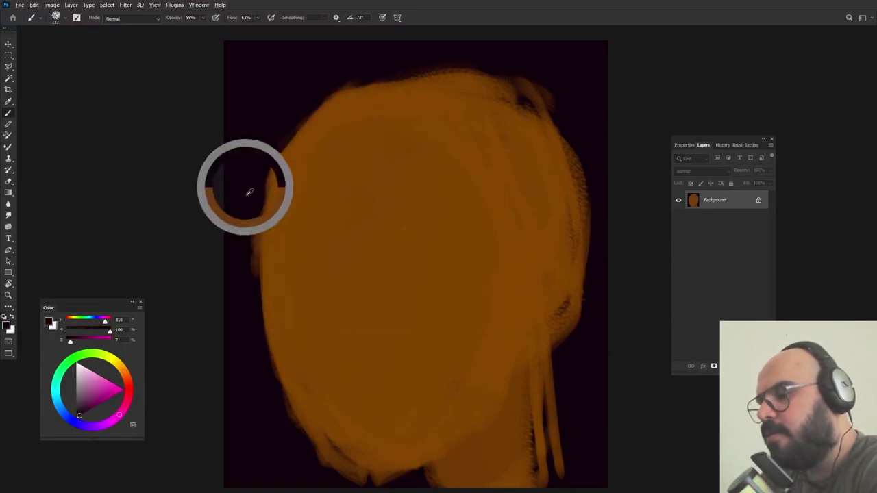
{"action": "mouse_move", "coordinate": [274, 133]}
{"action": "left_mouse_down"}
{"action": "mouse_move", "coordinate": [249, 244]}
{"action": "mouse_move", "coordinate": [250, 299]}
{"action": "left_mouse_up"}
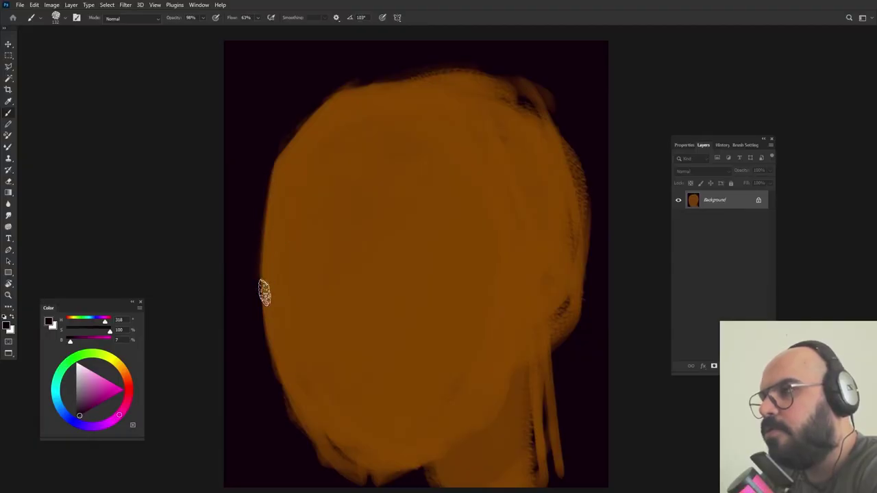
{"action": "mouse_move", "coordinate": [249, 233]}
{"action": "left_mouse_down"}
{"action": "mouse_move", "coordinate": [288, 337]}
{"action": "mouse_move", "coordinate": [263, 299]}
{"action": "mouse_move", "coordinate": [265, 268]}
{"action": "mouse_move", "coordinate": [266, 346]}
{"action": "left_mouse_up"}
{"action": "key", "text": "shift+Right"}
{"action": "key", "text": "shift+Right"}
{"action": "key", "text": "shift+Left"}
{"action": "key", "text": "shift+Left"}
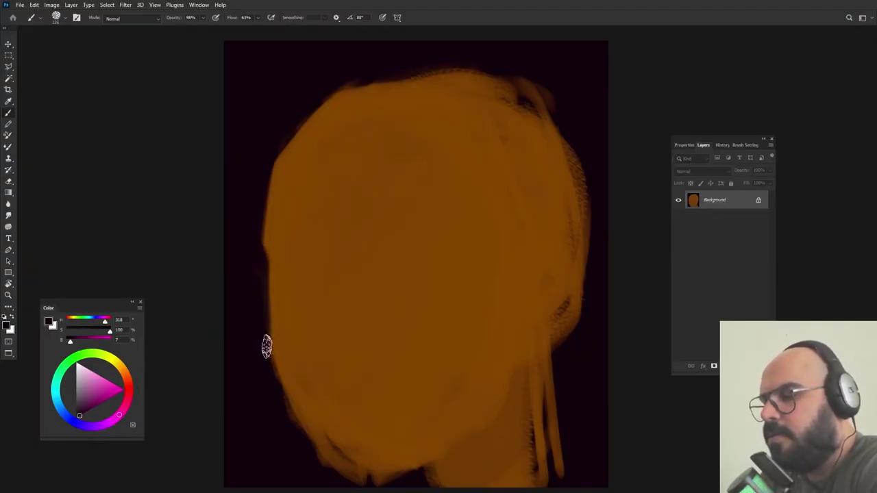
- Rebuild the front cheek contour below the brow with the sampled orange-brown skin color
{"action": "left_click", "coordinate": [286, 272], "text": "alt"}
{"action": "left_click_drag", "start_coordinate": [271, 274], "coordinate": [274, 376]}
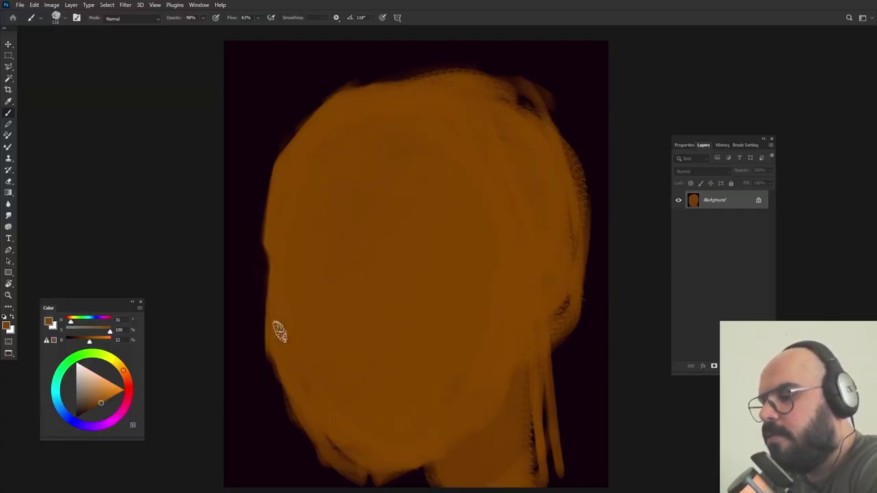
{"action": "left_click", "coordinate": [278, 332], "text": "alt"}
- Shape the lower cheek, jaw and chin edge by alternating the sampled background and skin colors
{"action": "left_click", "coordinate": [253, 336], "text": "alt"}
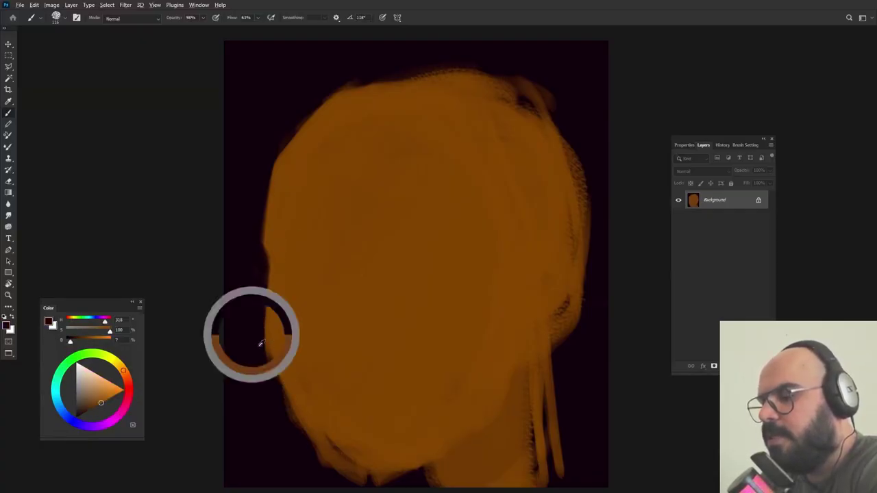
{"action": "left_click", "coordinate": [291, 322], "text": "alt"}
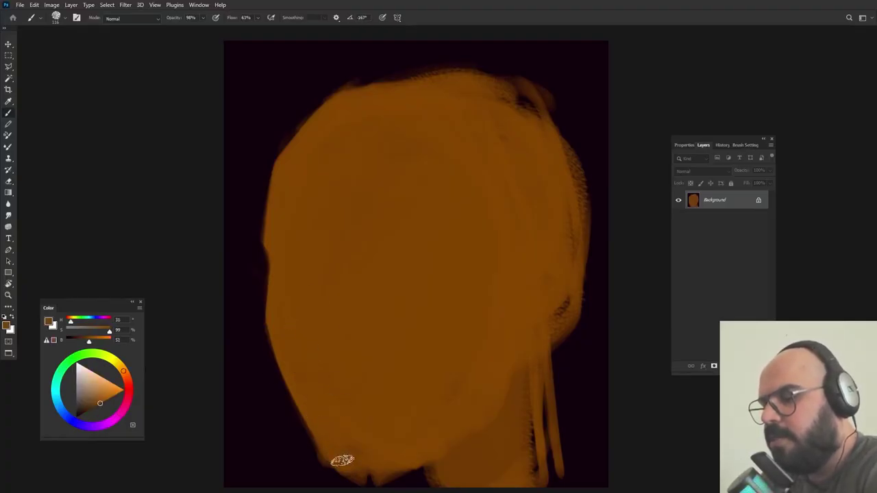
{"action": "left_click", "coordinate": [315, 453], "text": "alt"}
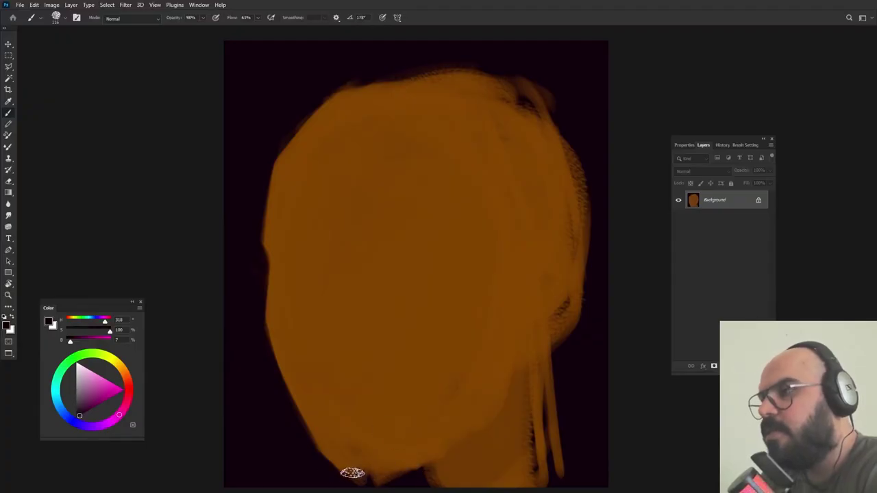
{"action": "left_click", "coordinate": [373, 454], "text": "alt"}
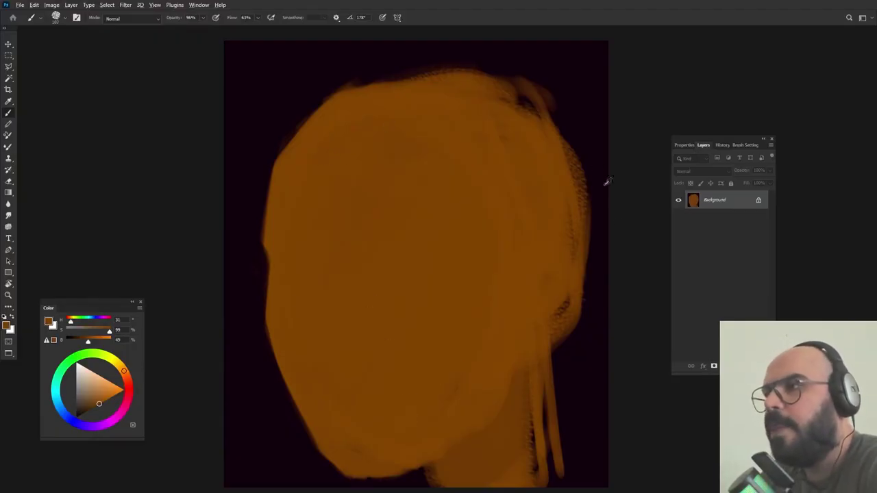
- Trim the top of the skull into a smooth curve with the sampled dark background color
{"action": "left_click", "coordinate": [407, 59], "text": "alt"}
{"action": "mouse_move", "coordinate": [324, 91]}
{"action": "left_mouse_down"}
{"action": "mouse_move", "coordinate": [461, 72]}
{"action": "mouse_move", "coordinate": [352, 81]}
{"action": "mouse_move", "coordinate": [510, 77]}
{"action": "left_mouse_up"}
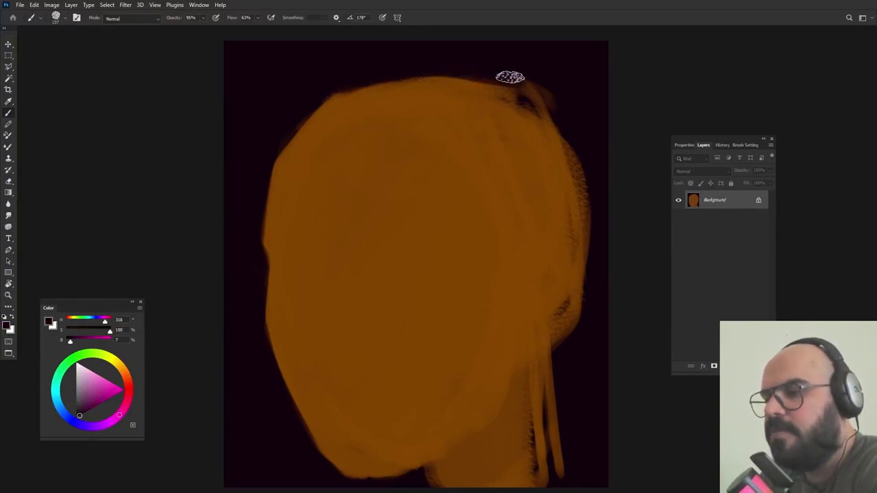
{"action": "left_click", "coordinate": [346, 117], "text": "alt"}
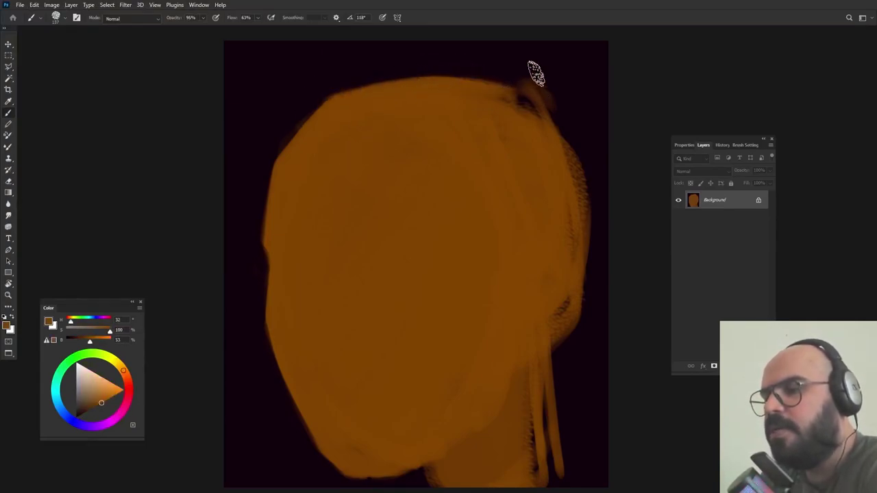
- Cut the rear skull contour with the background color and fill its lower part solidly with the skin color
{"action": "left_click", "coordinate": [502, 75], "text": "alt"}
{"action": "mouse_move", "coordinate": [535, 104]}
{"action": "left_mouse_down"}
{"action": "mouse_move", "coordinate": [519, 90]}
{"action": "mouse_move", "coordinate": [582, 148]}
{"action": "mouse_move", "coordinate": [620, 201]}
{"action": "mouse_move", "coordinate": [545, 93]}
{"action": "mouse_move", "coordinate": [611, 314]}
{"action": "mouse_move", "coordinate": [579, 242]}
{"action": "mouse_move", "coordinate": [583, 307]}
{"action": "left_mouse_up"}
{"action": "left_click", "coordinate": [557, 249], "text": "alt"}
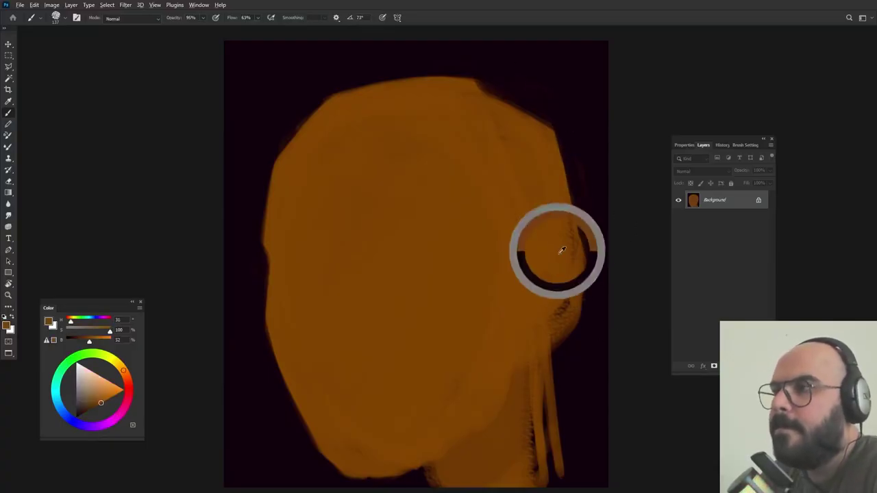
{"action": "left_click_drag", "start_coordinate": [573, 265], "coordinate": [558, 342]}
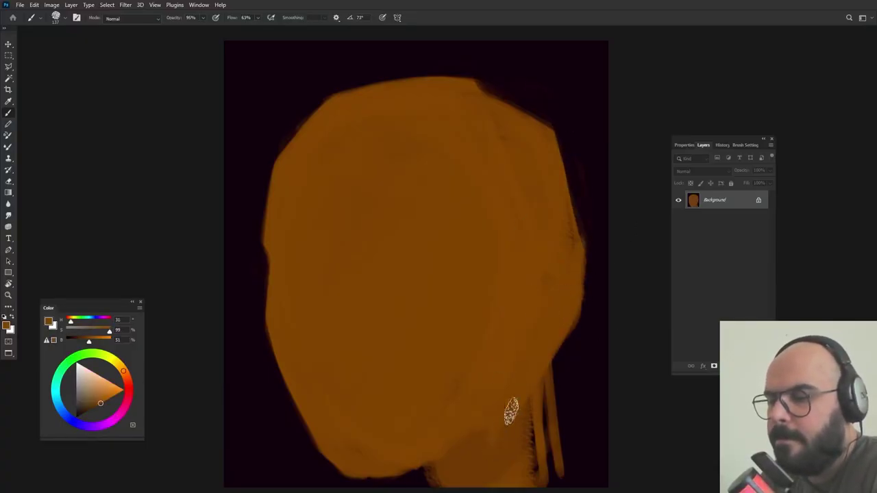
- Fill the back of the neck below the skull with skin color using a larger, rotated brush
{"action": "left_click_drag", "start_coordinate": [521, 381], "coordinate": [529, 379]}
{"action": "key", "text": "shift+Left"}
{"action": "key", "text": "shift+Left"}
{"action": "key", "text": "shift+Left"}
{"action": "left_click_drag", "start_coordinate": [520, 337], "coordinate": [532, 471]}
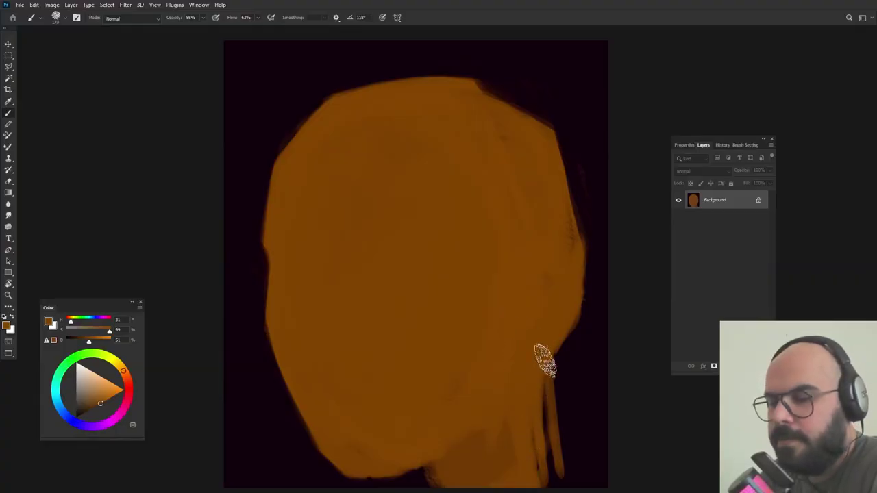
{"action": "left_click_drag", "start_coordinate": [544, 360], "coordinate": [533, 484]}
- Clean the rear neck edge with the background color and fill the front of the neck with skin color
{"action": "left_click", "coordinate": [571, 400], "text": "alt"}
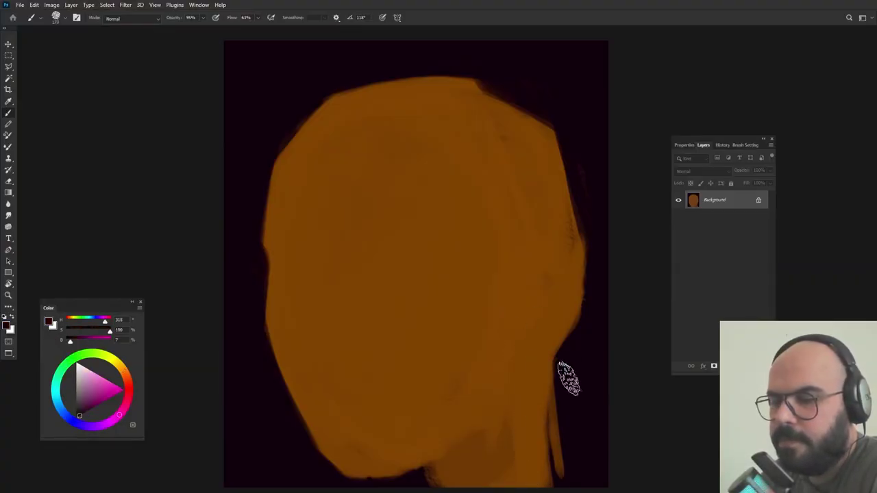
{"action": "left_click_drag", "start_coordinate": [567, 377], "coordinate": [558, 469]}
{"action": "left_click", "coordinate": [533, 408], "text": "alt"}
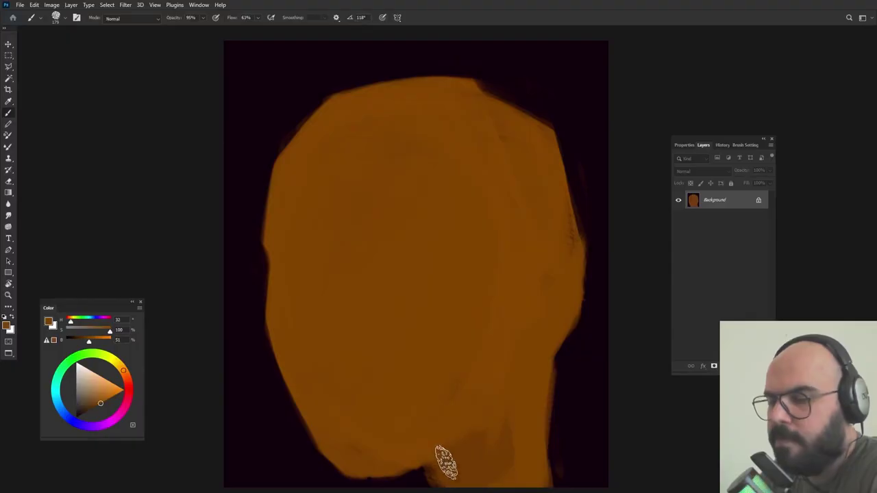
{"action": "left_click_drag", "start_coordinate": [425, 454], "coordinate": [432, 481]}
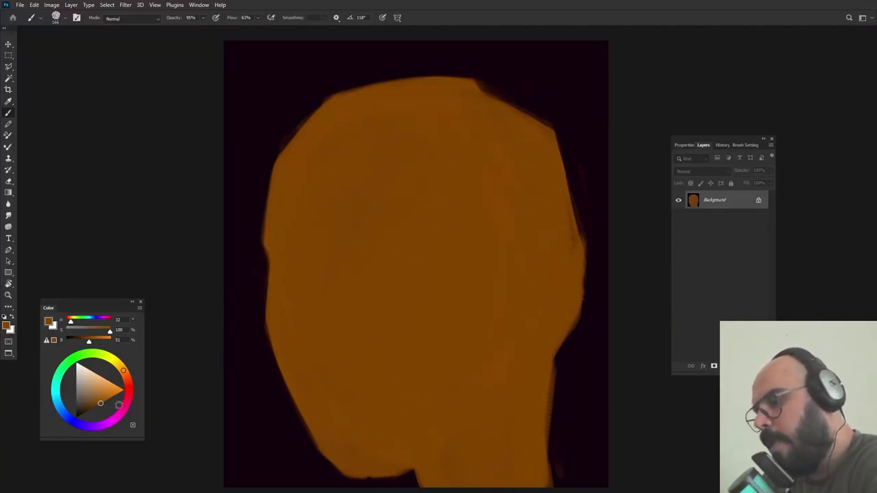
- Choose a reddish brown (H 11, S 100, B 51) and block in the far eye socket, softening it with sampled colors
{"action": "left_click_drag", "start_coordinate": [123, 371], "coordinate": [129, 382]}
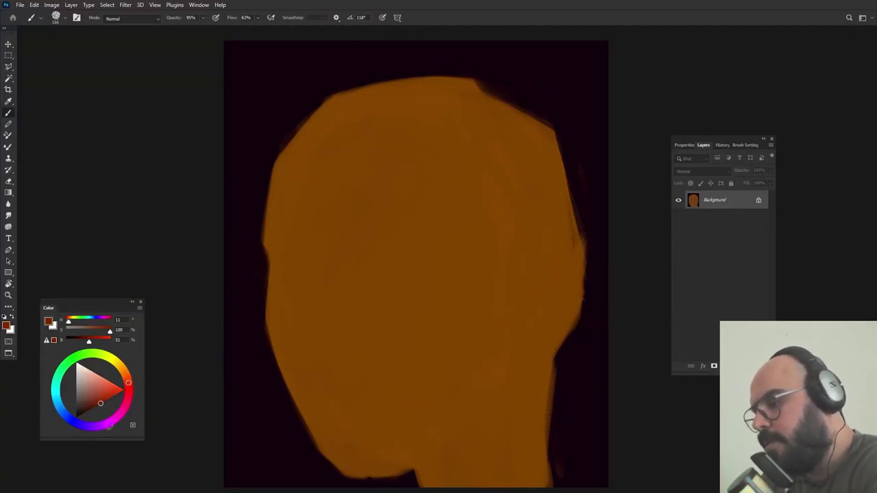
{"action": "mouse_move", "coordinate": [274, 233]}
{"action": "left_mouse_down"}
{"action": "mouse_move", "coordinate": [294, 291]}
{"action": "mouse_move", "coordinate": [285, 269]}
{"action": "mouse_move", "coordinate": [294, 284]}
{"action": "left_mouse_up"}
{"action": "left_click", "coordinate": [281, 266], "text": "alt"}
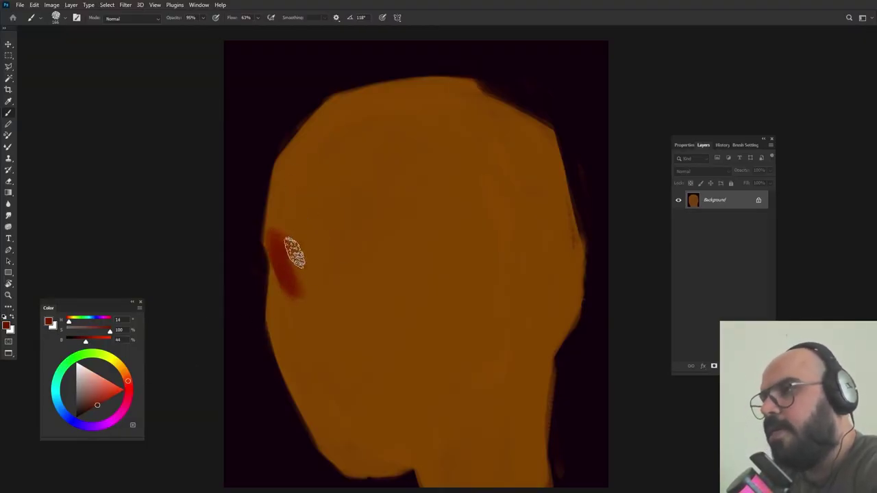
{"action": "mouse_move", "coordinate": [293, 252]}
{"action": "left_mouse_down"}
{"action": "mouse_move", "coordinate": [311, 266]}
{"action": "mouse_move", "coordinate": [298, 283]}
{"action": "left_mouse_up"}
{"action": "left_click", "coordinate": [298, 233], "text": "alt"}
{"action": "mouse_move", "coordinate": [271, 230]}
{"action": "left_mouse_down"}
{"action": "mouse_move", "coordinate": [331, 267]}
{"action": "mouse_move", "coordinate": [372, 239]}
{"action": "mouse_move", "coordinate": [388, 286]}
{"action": "mouse_move", "coordinate": [411, 224]}
{"action": "mouse_move", "coordinate": [392, 294]}
{"action": "mouse_move", "coordinate": [347, 274]}
{"action": "mouse_move", "coordinate": [372, 268]}
{"action": "mouse_move", "coordinate": [328, 288]}
{"action": "left_mouse_up"}
- Block in the near eye socket as a reddish-brown oval using colors sampled from the face
{"action": "left_click", "coordinate": [293, 259], "text": "alt"}
{"action": "left_click", "coordinate": [343, 237], "text": "alt"}
{"action": "left_click", "coordinate": [363, 261], "text": "alt"}
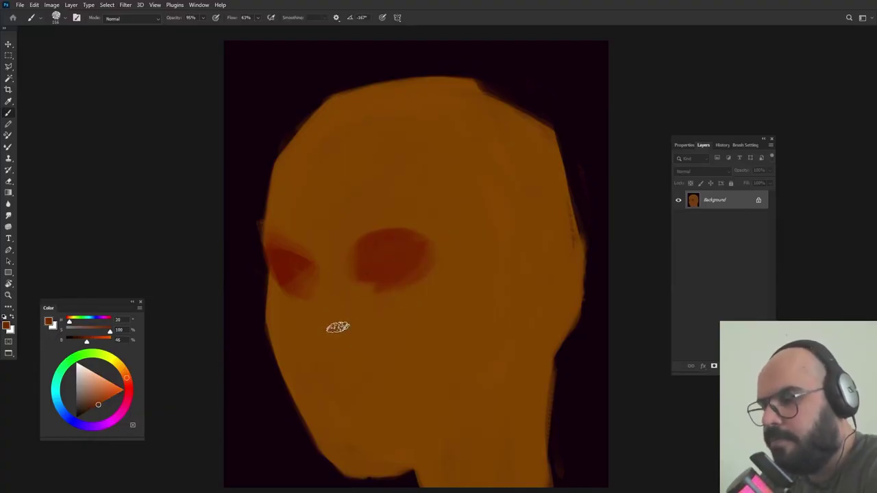
- Paint and shape a small reddish-brown shadow under the nose
{"action": "mouse_move", "coordinate": [331, 339]}
{"action": "left_mouse_down"}
{"action": "mouse_move", "coordinate": [335, 357]}
{"action": "mouse_move", "coordinate": [364, 339]}
{"action": "mouse_move", "coordinate": [318, 353]}
{"action": "left_mouse_up"}
{"action": "left_click", "coordinate": [323, 317], "text": "alt"}
{"action": "left_click", "coordinate": [330, 350], "text": "alt"}
- Reduce the brush size to 91, paint the reddish-brown upper lip, and refine its top edge with skin color
{"action": "right_click", "coordinate": [367, 349], "text": "alt"}
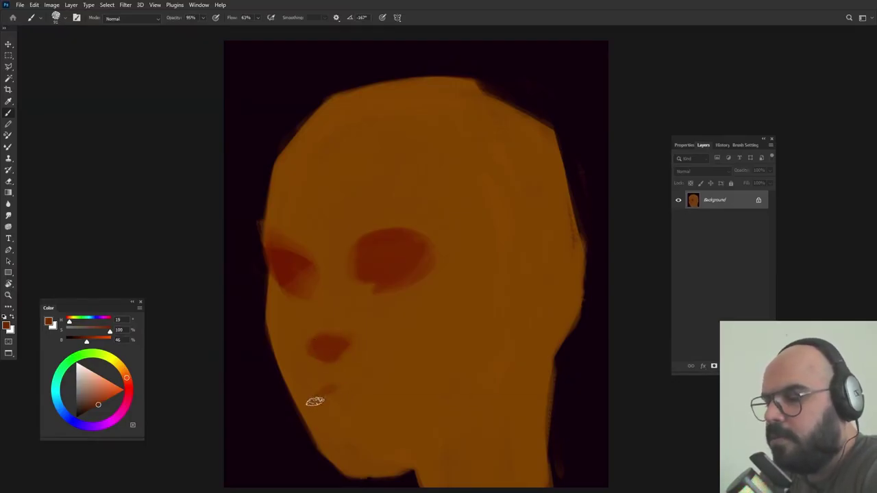
{"action": "left_click_drag", "start_coordinate": [363, 387], "coordinate": [323, 393]}
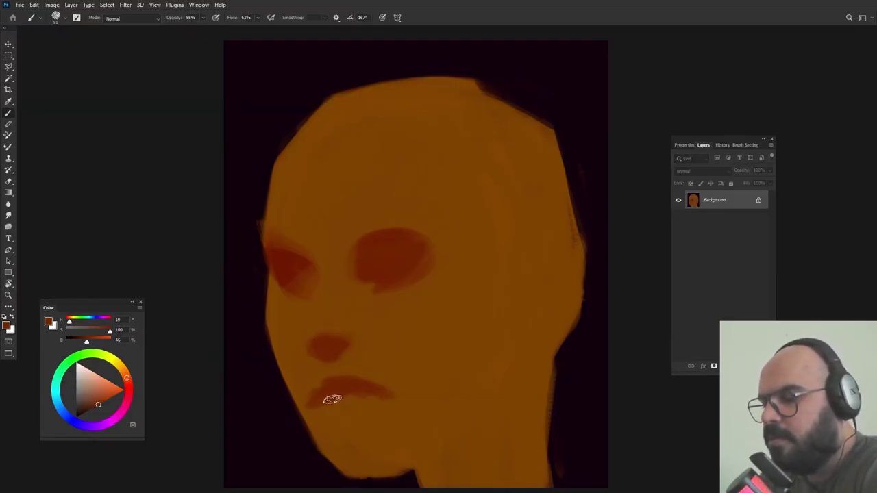
{"action": "left_click", "coordinate": [313, 377], "text": "alt"}
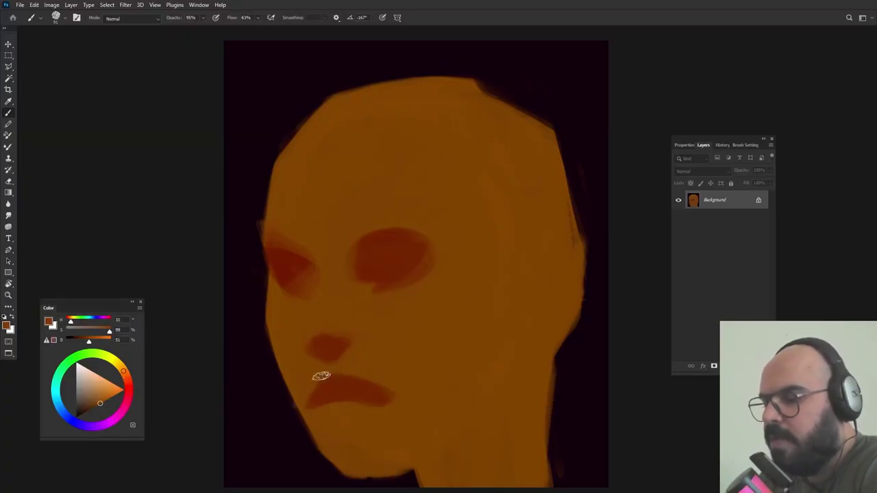
{"action": "left_click", "coordinate": [356, 388], "text": "alt"}
{"action": "left_click", "coordinate": [363, 370], "text": "alt"}
{"action": "left_click_drag", "start_coordinate": [338, 374], "coordinate": [363, 378]}
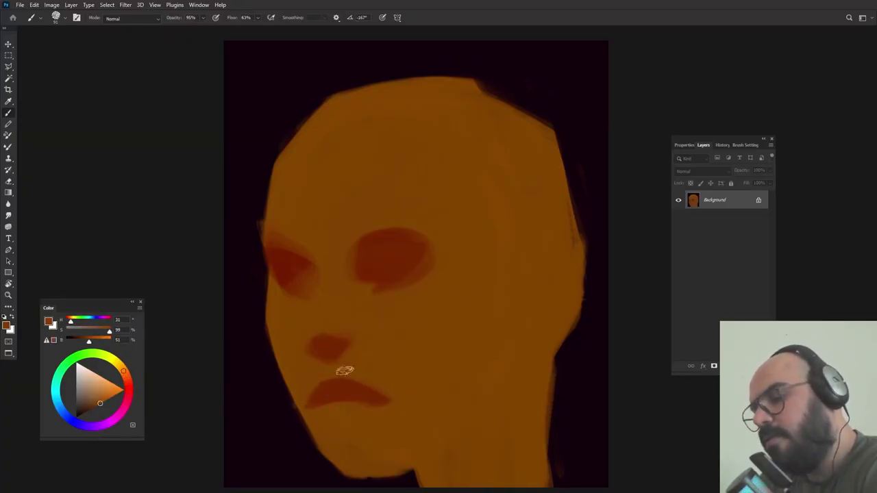
- Paint the reddish-brown lower lip, refine its edge with skin color, and extend the shadow under the nose
{"action": "left_click", "coordinate": [346, 388], "text": "alt"}
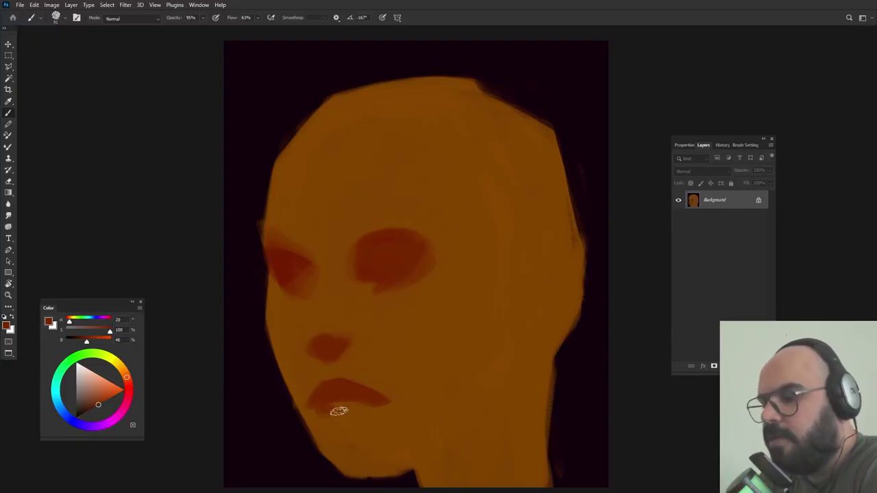
{"action": "left_click", "coordinate": [386, 411], "text": "alt"}
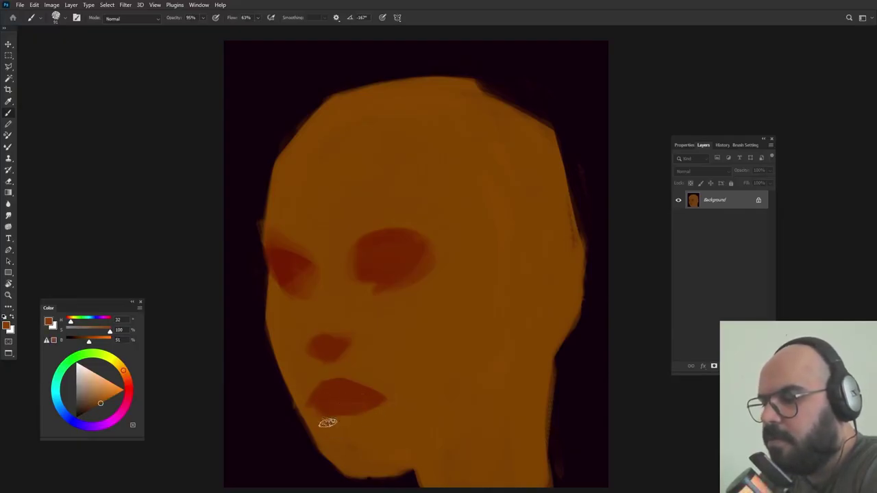
{"action": "left_click", "coordinate": [357, 391], "text": "alt"}
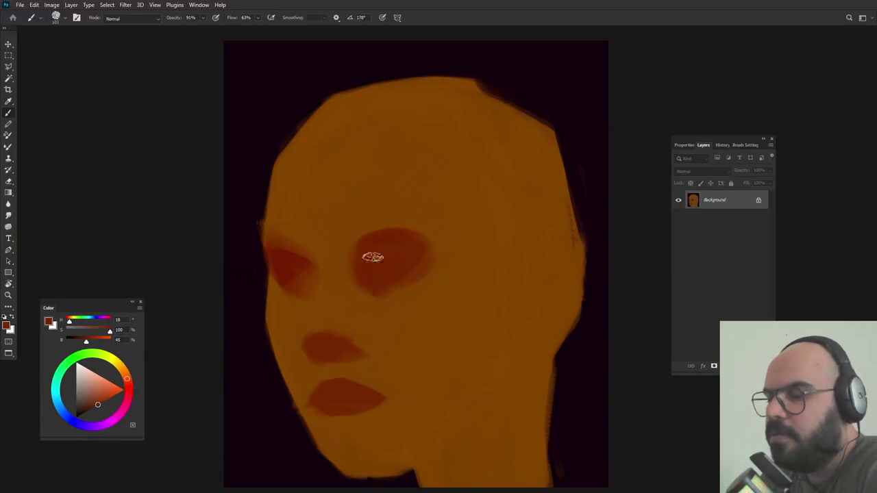
- Widen the near eye socket toward the temple and fill out the far eye socket using sampled reddish browns and skin color
{"action": "mouse_move", "coordinate": [415, 254]}
{"action": "left_mouse_down"}
{"action": "mouse_move", "coordinate": [427, 274]}
{"action": "mouse_move", "coordinate": [445, 266]}
{"action": "mouse_move", "coordinate": [400, 244]}
{"action": "left_mouse_up"}
{"action": "left_click", "coordinate": [404, 249], "text": "alt"}
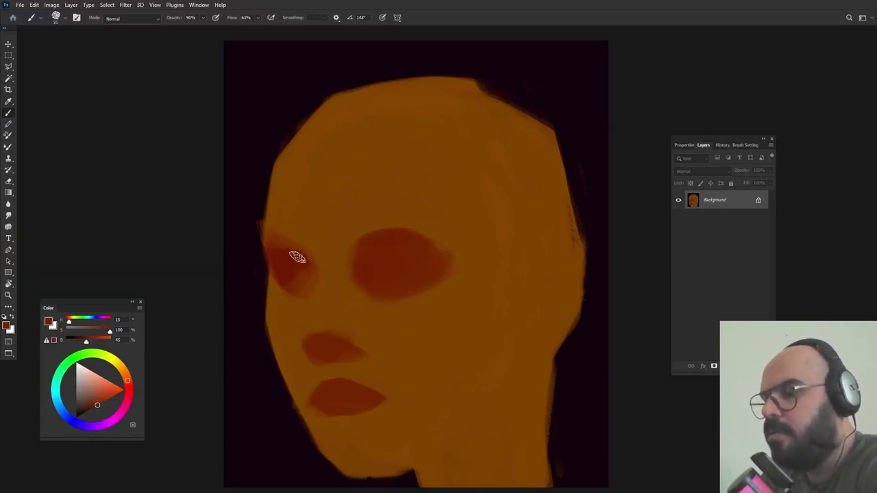
{"action": "left_click_drag", "start_coordinate": [305, 266], "coordinate": [285, 272]}
{"action": "left_click", "coordinate": [325, 287], "text": "alt"}
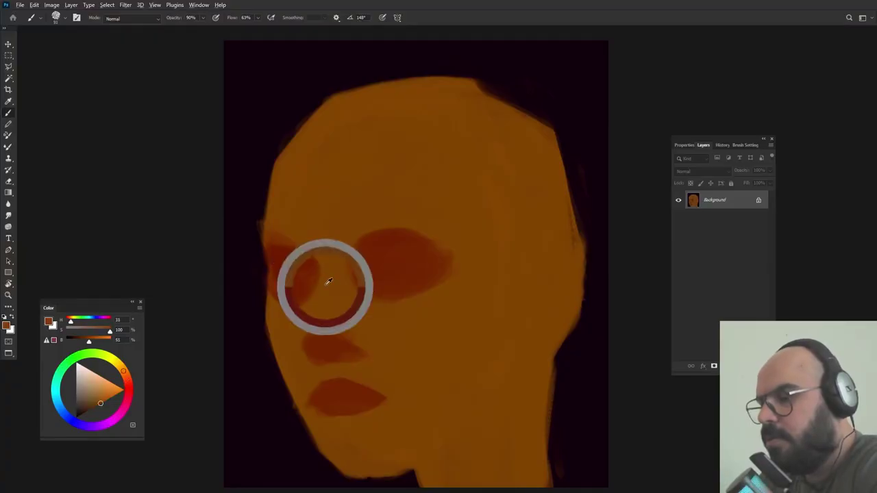
- Block in a muted brown shadow plane on the far side of the forehead above the far eye socket
{"action": "left_click", "coordinate": [380, 255], "text": "alt"}
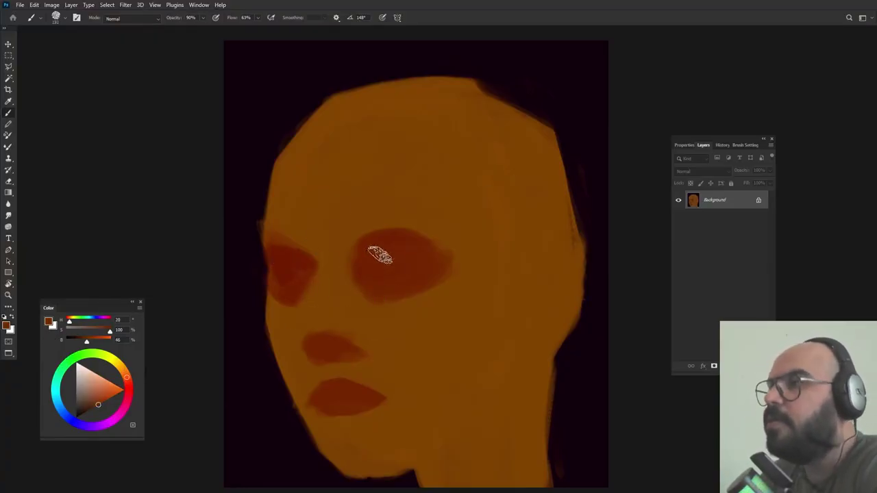
{"action": "left_click_drag", "start_coordinate": [273, 237], "coordinate": [299, 193]}
{"action": "left_click", "coordinate": [300, 194], "text": "alt"}
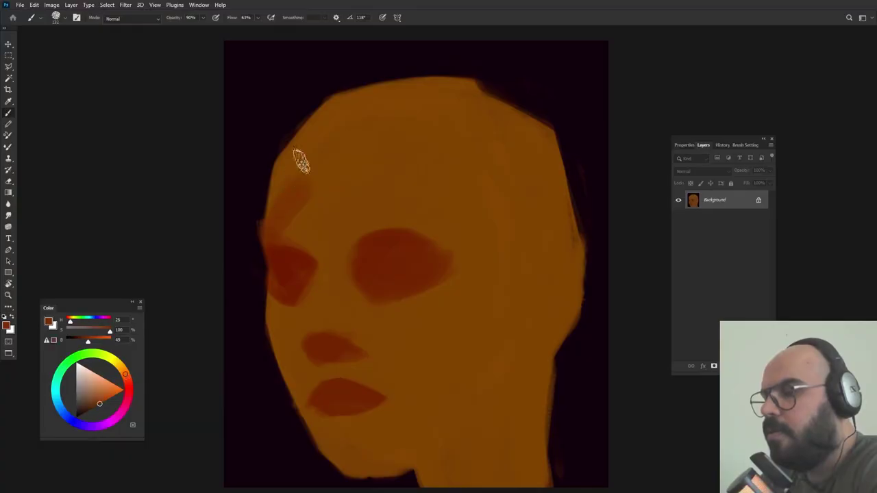
{"action": "left_click_drag", "start_coordinate": [301, 162], "coordinate": [284, 163]}
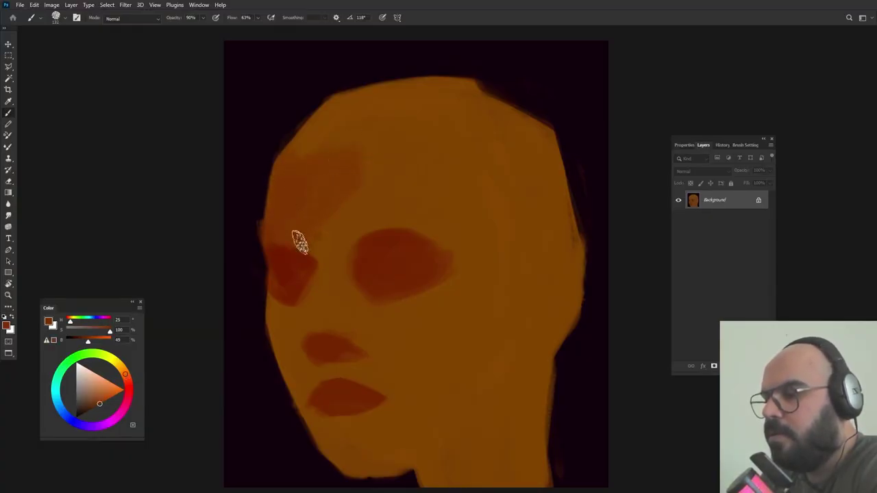
- Paint the reddish-brown shadow down the far side of the nose and cheek to the mouth, using sampled colors
{"action": "left_click", "coordinate": [325, 260], "text": "alt"}
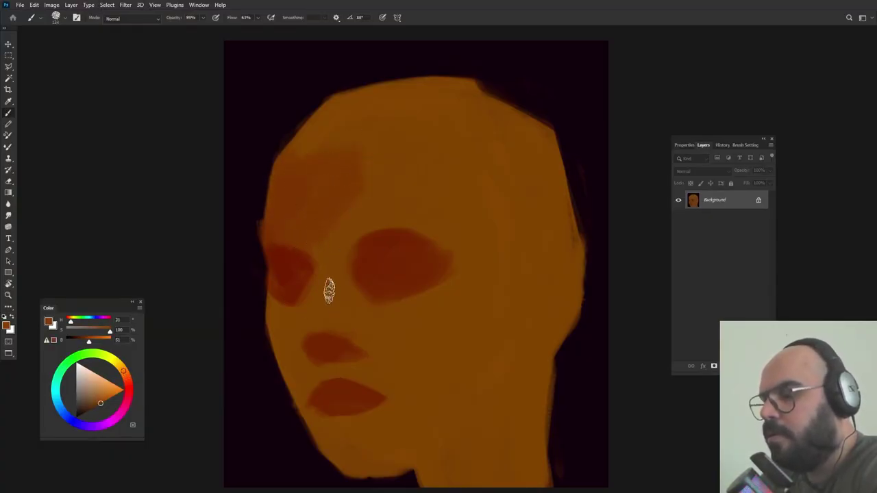
{"action": "left_click", "coordinate": [303, 259], "text": "alt"}
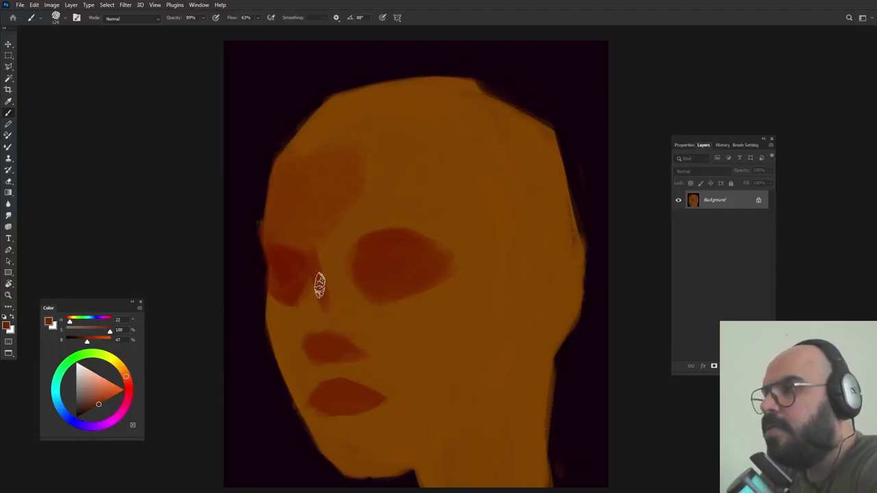
{"action": "left_click", "coordinate": [310, 289], "text": "alt"}
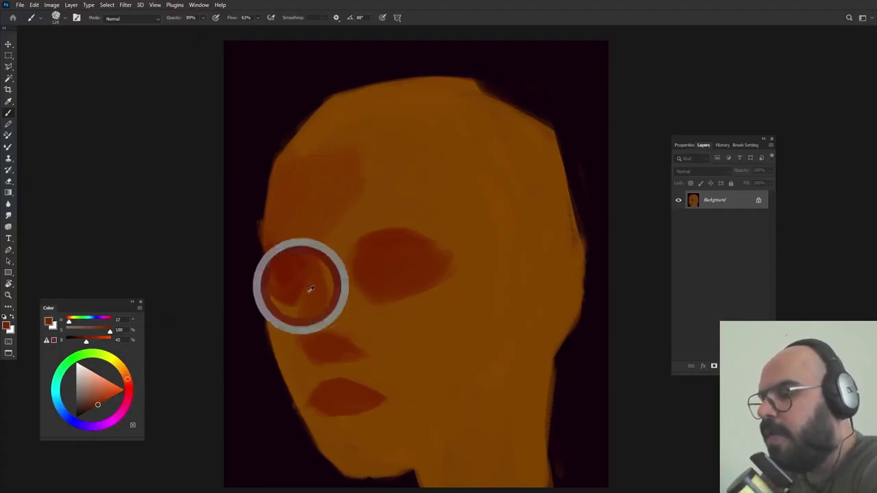
{"action": "mouse_move", "coordinate": [283, 313]}
{"action": "left_mouse_down"}
{"action": "mouse_move", "coordinate": [298, 353]}
{"action": "mouse_move", "coordinate": [305, 297]}
{"action": "left_mouse_up"}
{"action": "left_click", "coordinate": [296, 352], "text": "alt"}
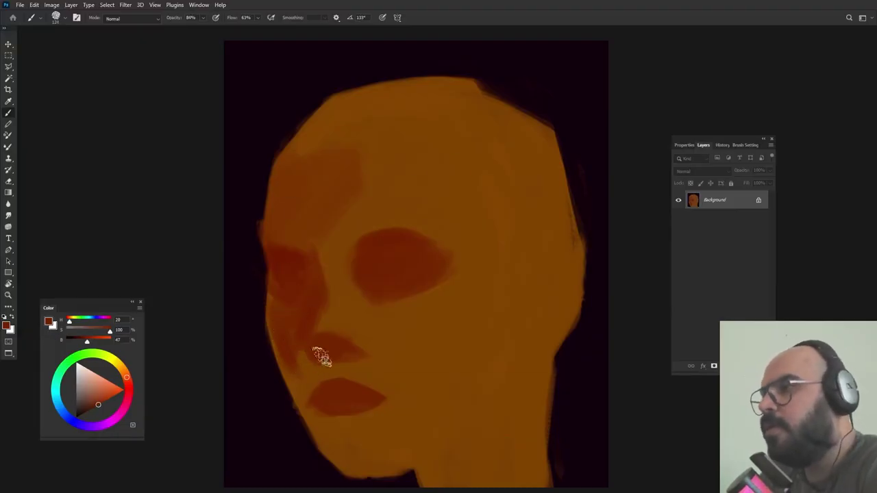
{"action": "mouse_move", "coordinate": [312, 361]}
{"action": "left_mouse_down"}
{"action": "mouse_move", "coordinate": [309, 383]}
{"action": "mouse_move", "coordinate": [306, 374]}
{"action": "left_mouse_up"}
- Extend the shadow past the mouth corner onto the far side of the chin, trimming the chin's edge with the background color
{"action": "right_click", "coordinate": [366, 355], "text": "alt"}
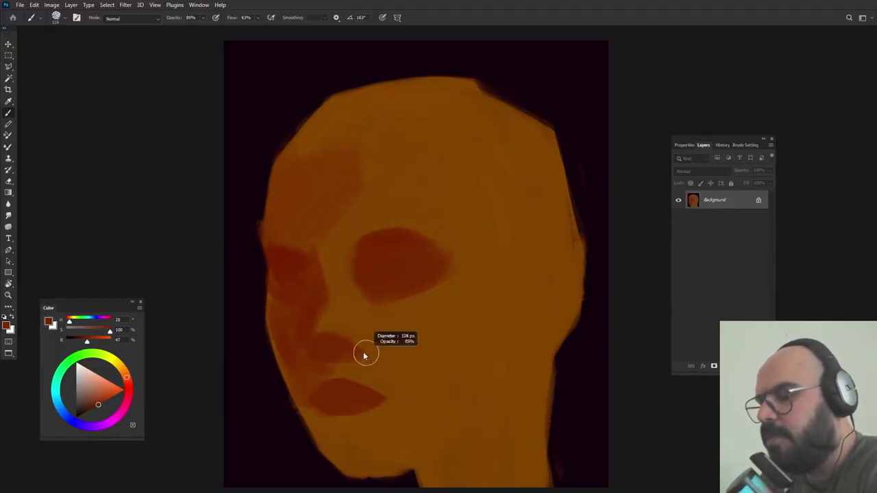
{"action": "key", "text": "shift+Right"}
{"action": "key", "text": "shift+Right"}
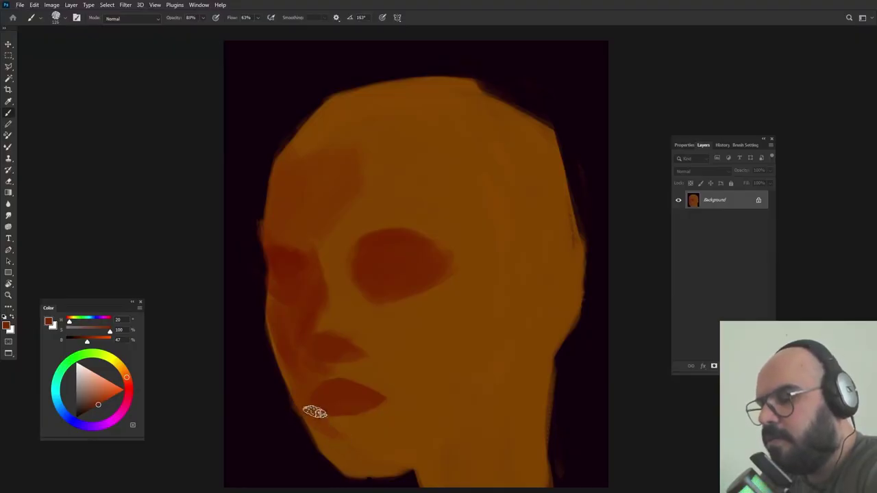
{"action": "left_click_drag", "start_coordinate": [316, 412], "coordinate": [329, 426]}
{"action": "right_click", "coordinate": [344, 424], "text": "alt"}
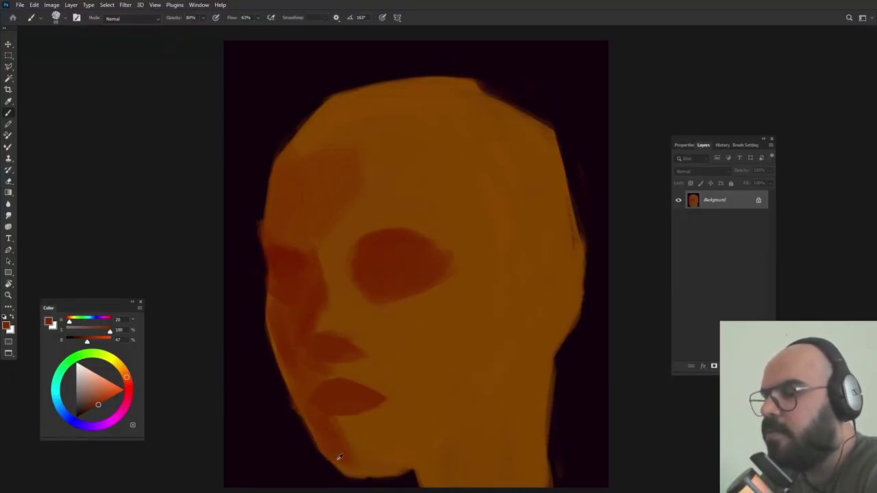
{"action": "left_click", "coordinate": [330, 456], "text": "alt"}
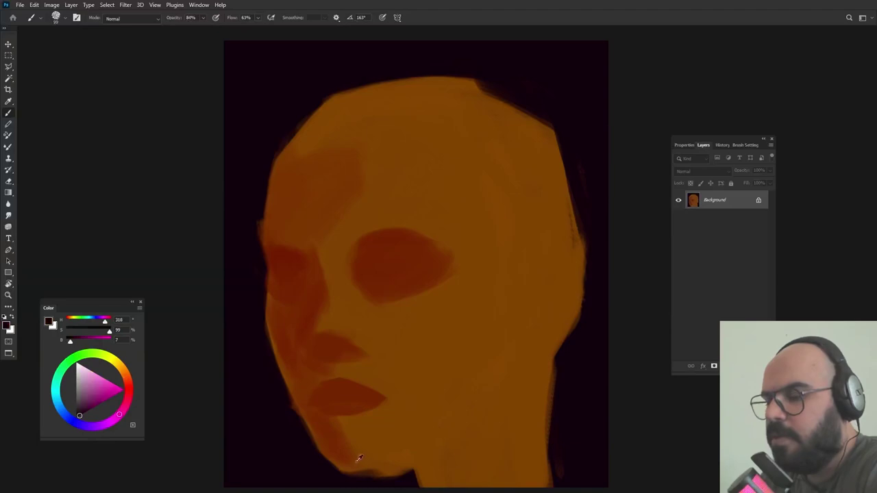
{"action": "left_click", "coordinate": [343, 453], "text": "alt"}
- Enlarge the brush to 182 and reshape the near eye socket into a tapered form, softening its edges with sampled colors
{"action": "right_click", "coordinate": [426, 279], "text": "alt"}
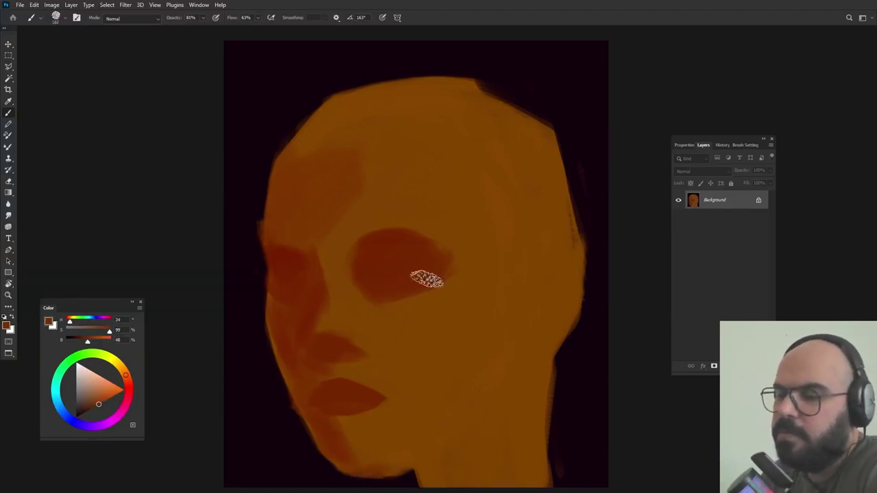
{"action": "left_click", "coordinate": [436, 221], "text": "alt"}
{"action": "mouse_move", "coordinate": [445, 255]}
{"action": "left_mouse_down"}
{"action": "mouse_move", "coordinate": [414, 252]}
{"action": "mouse_move", "coordinate": [448, 278]}
{"action": "left_mouse_up"}
{"action": "left_click", "coordinate": [409, 269], "text": "alt"}
{"action": "mouse_move", "coordinate": [439, 294]}
{"action": "left_mouse_down"}
{"action": "mouse_move", "coordinate": [366, 299]}
{"action": "mouse_move", "coordinate": [404, 320]}
{"action": "left_mouse_up"}
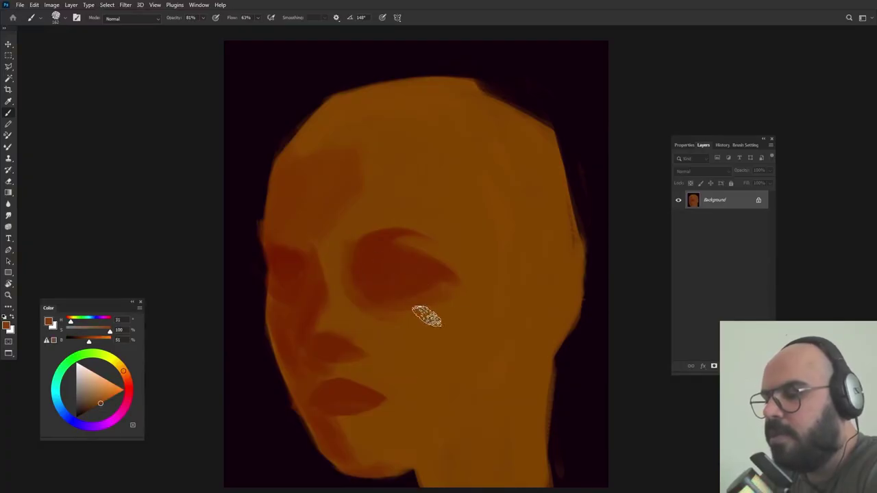
{"action": "left_click", "coordinate": [444, 264], "text": "alt"}
{"action": "left_click", "coordinate": [454, 244], "text": "alt"}
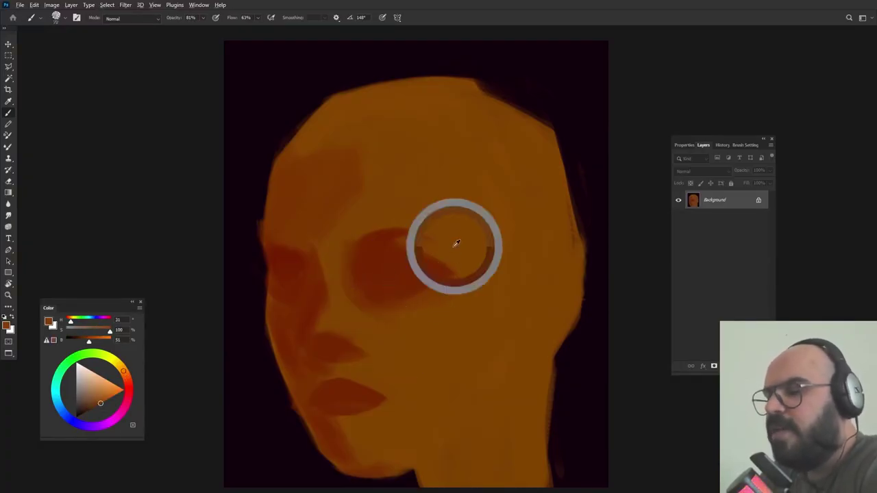
- Paint the reddish-brown jawline shadow from the chin up toward the ear with a color sampled from the eye socket
{"action": "left_click", "coordinate": [407, 277], "text": "alt"}
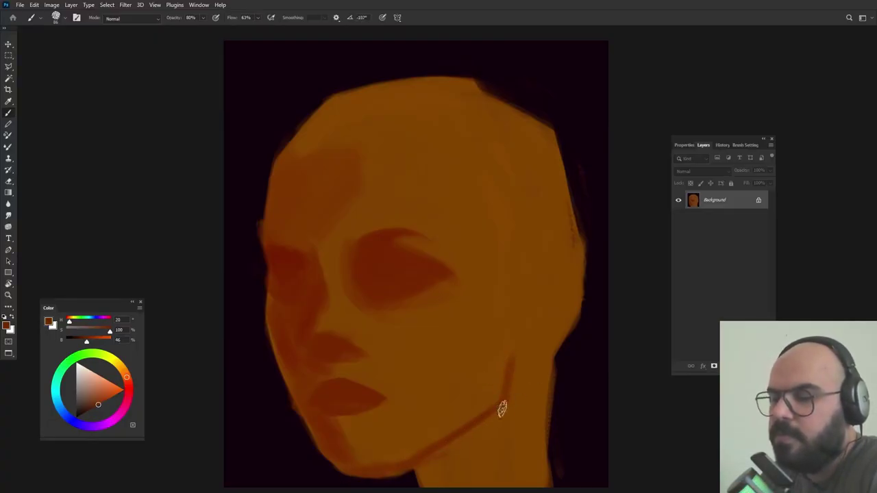
{"action": "left_click_drag", "start_coordinate": [430, 459], "coordinate": [483, 424]}
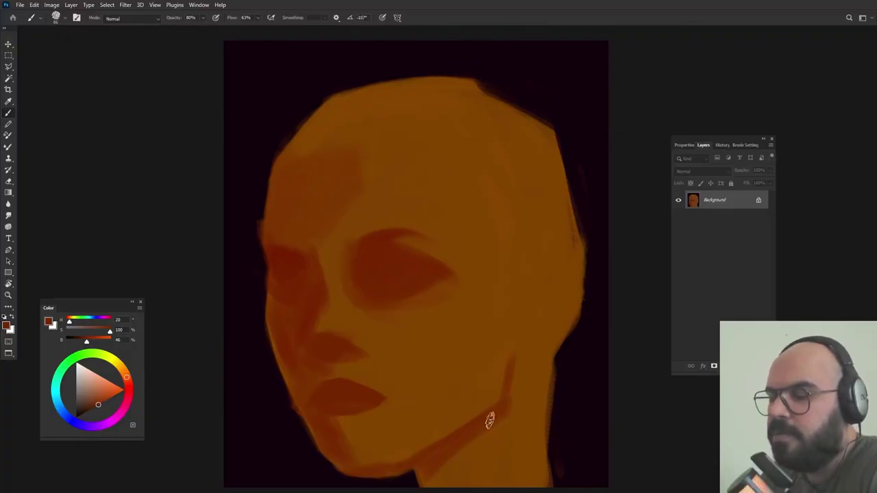
{"action": "left_click_drag", "start_coordinate": [537, 370], "coordinate": [543, 370]}
- Set the brush diameter to 112 px, block in the ear in reddish brown, and define its upper front edge with skin color
{"action": "right_click", "coordinate": [554, 276], "text": "alt"}
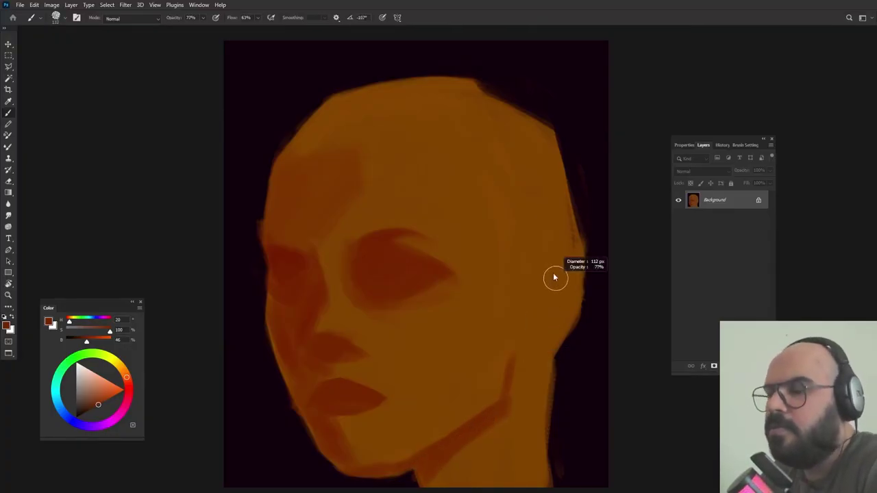
{"action": "mouse_move", "coordinate": [565, 255]}
{"action": "left_mouse_down"}
{"action": "mouse_move", "coordinate": [529, 299]}
{"action": "mouse_move", "coordinate": [529, 336]}
{"action": "mouse_move", "coordinate": [566, 267]}
{"action": "mouse_move", "coordinate": [571, 280]}
{"action": "mouse_move", "coordinate": [532, 327]}
{"action": "mouse_move", "coordinate": [528, 302]}
{"action": "left_mouse_up"}
{"action": "left_click", "coordinate": [515, 289], "text": "alt"}
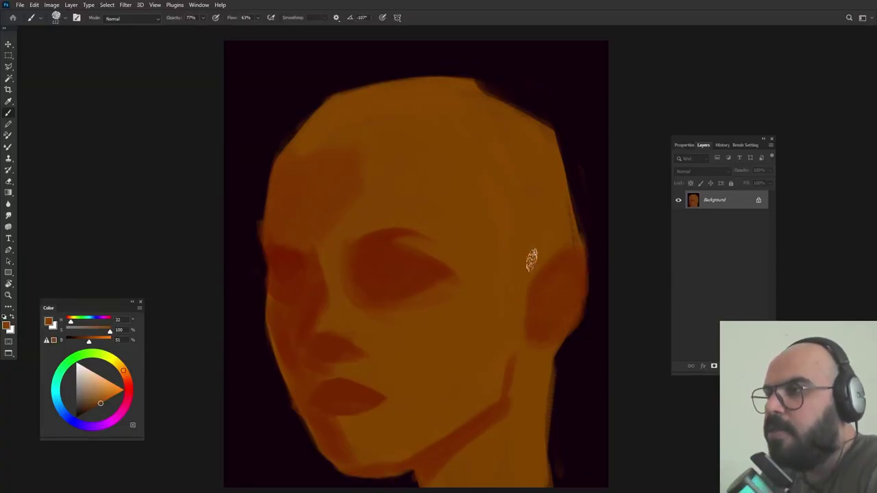
{"action": "left_click", "coordinate": [529, 265], "text": "alt"}
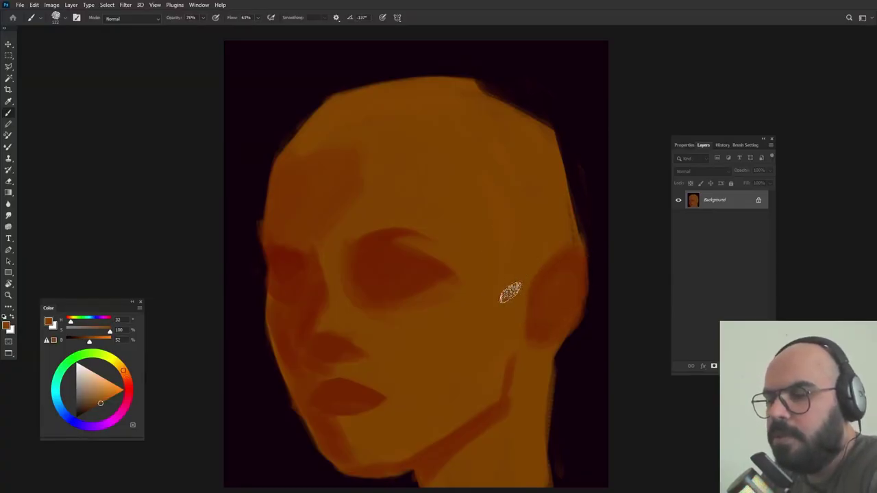
{"action": "left_click_drag", "start_coordinate": [509, 293], "coordinate": [597, 222]}
{"action": "right_click", "coordinate": [569, 238], "text": "alt"}
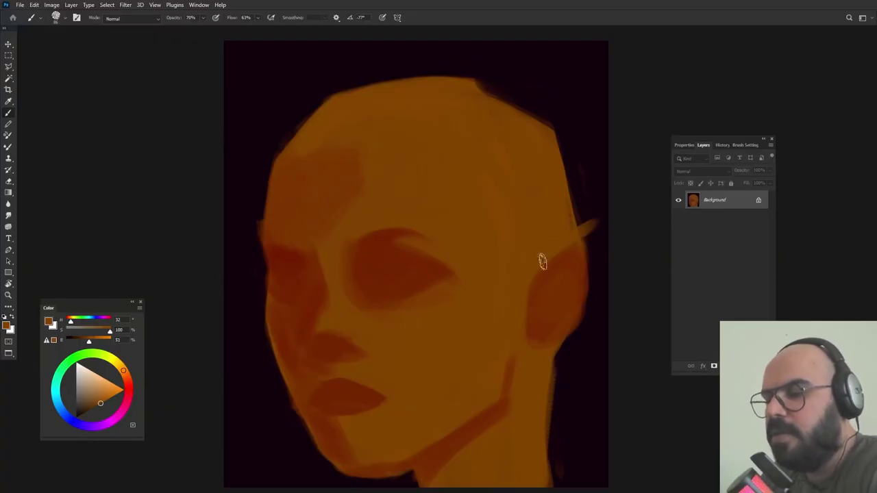
- Choose a lighter orange, paint a highlight on the center of the forehead, and blend it toward the nose bridge with sampled colors
{"action": "left_click", "coordinate": [111, 395]}
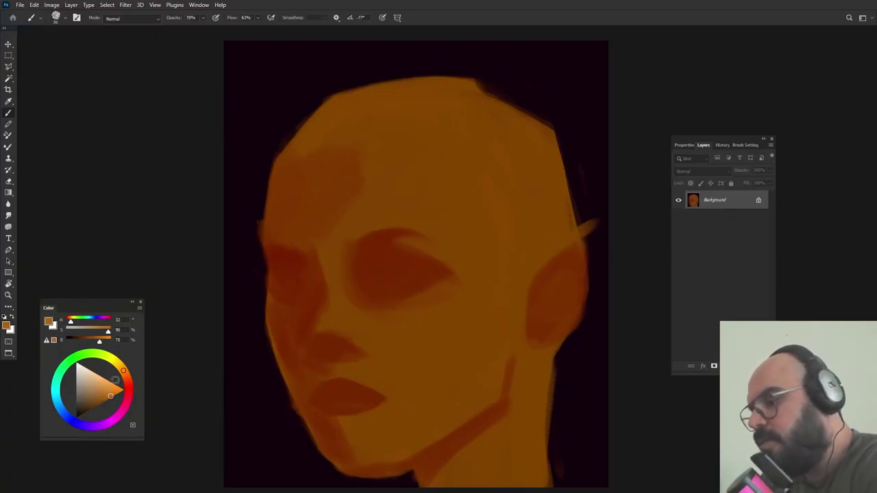
{"action": "left_click", "coordinate": [120, 366]}
{"action": "left_click", "coordinate": [112, 390]}
{"action": "right_click", "coordinate": [425, 155], "text": "alt"}
{"action": "mouse_move", "coordinate": [419, 139]}
{"action": "left_mouse_down"}
{"action": "mouse_move", "coordinate": [342, 251]}
{"action": "mouse_move", "coordinate": [392, 186]}
{"action": "mouse_move", "coordinate": [366, 194]}
{"action": "mouse_move", "coordinate": [427, 174]}
{"action": "mouse_move", "coordinate": [424, 136]}
{"action": "mouse_move", "coordinate": [394, 149]}
{"action": "mouse_move", "coordinate": [438, 150]}
{"action": "left_mouse_up"}
{"action": "left_click", "coordinate": [381, 192], "text": "alt"}
{"action": "left_click", "coordinate": [408, 159], "text": "alt"}
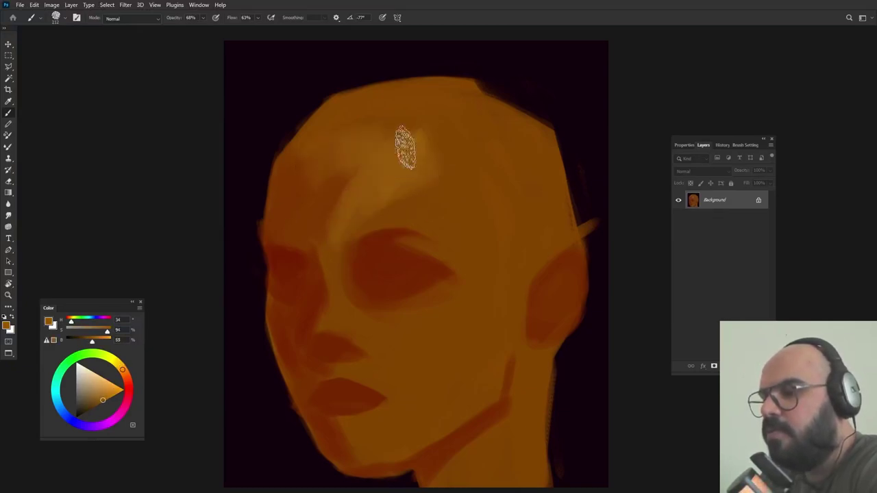
{"action": "left_click", "coordinate": [348, 185], "text": "alt"}
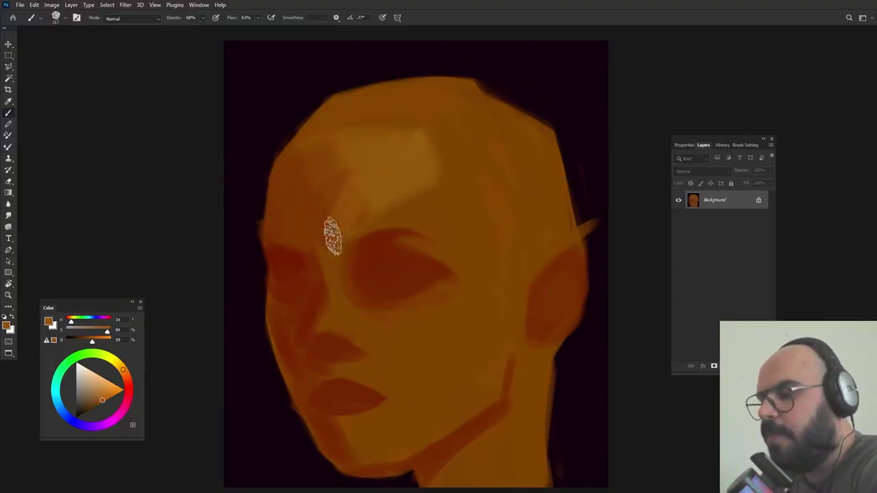
{"action": "left_click", "coordinate": [402, 184], "text": "alt"}
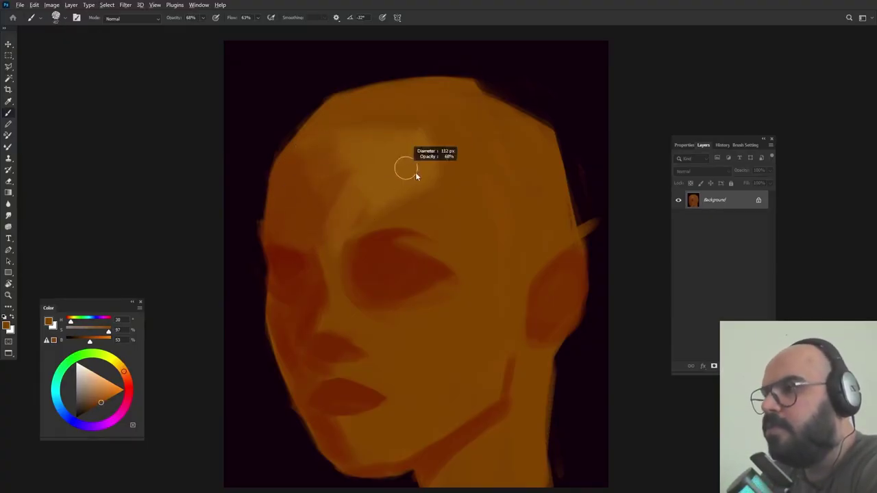
- Extend the forehead highlight across the near temple and the outer brow above the near eye socket
{"action": "left_click", "coordinate": [417, 179], "text": "alt"}
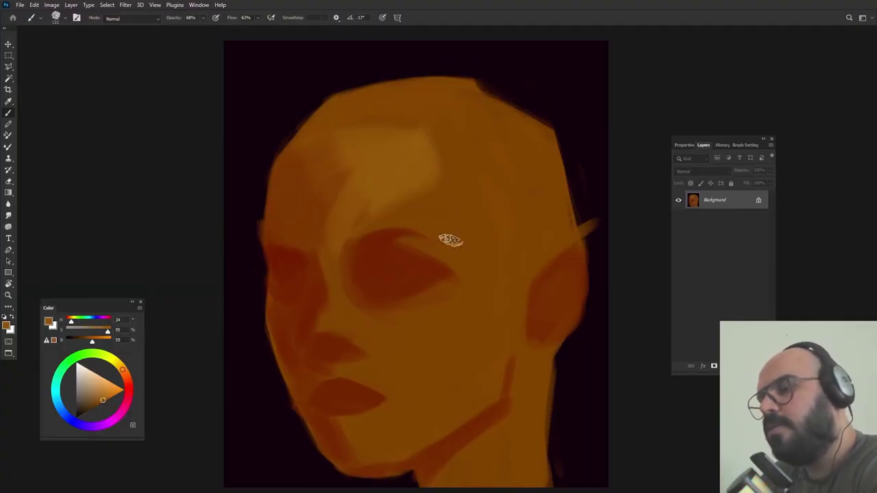
{"action": "left_click_drag", "start_coordinate": [451, 240], "coordinate": [406, 241]}
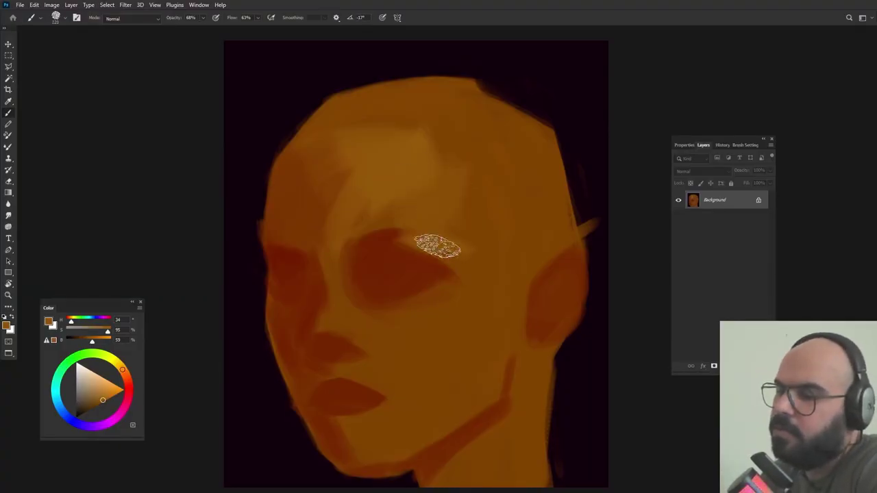
{"action": "left_click_drag", "start_coordinate": [446, 198], "coordinate": [425, 194]}
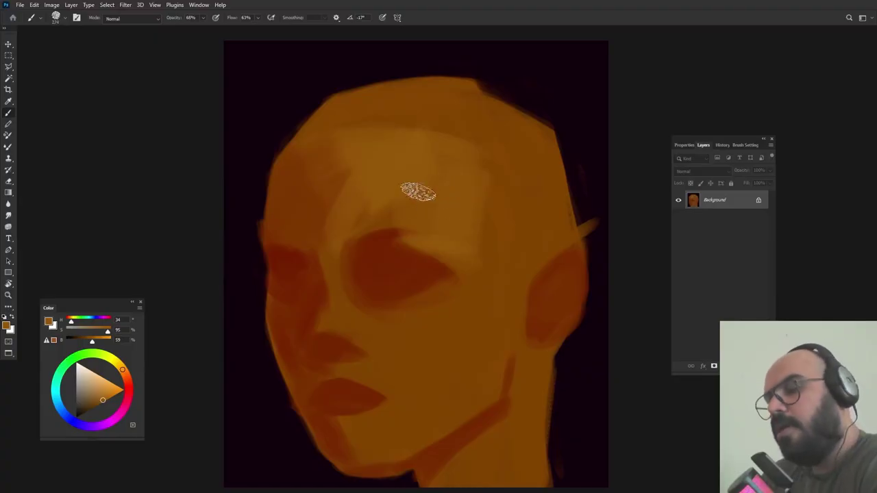
- Shape the near brow by extending the eye socket's reddish brown along its upper edge and trimming it with sampled forehead color
{"action": "left_click", "coordinate": [397, 193], "text": "alt"}
{"action": "left_click_drag", "start_coordinate": [374, 220], "coordinate": [417, 231]}
{"action": "left_click", "coordinate": [386, 256], "text": "alt"}
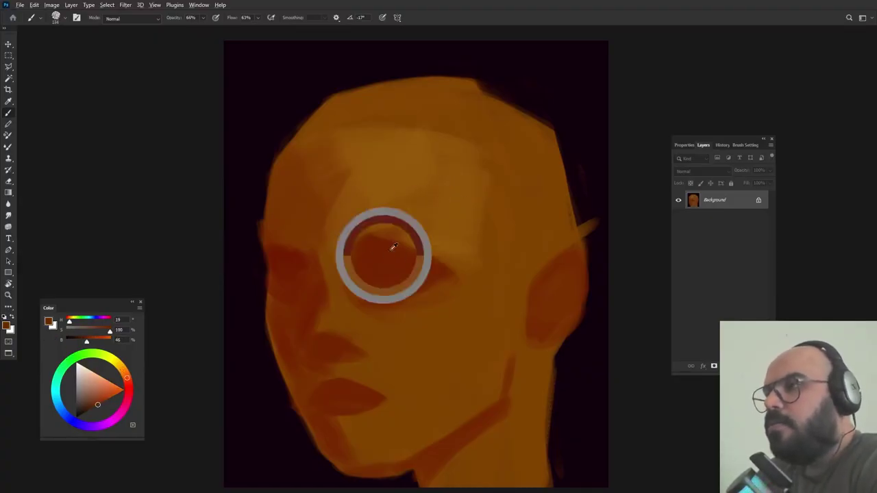
{"action": "left_click", "coordinate": [442, 223], "text": "alt"}
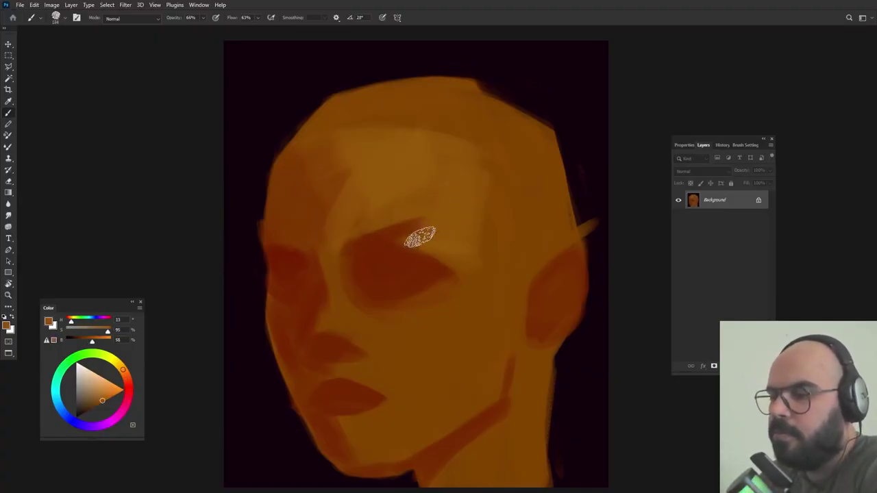
{"action": "left_click_drag", "start_coordinate": [466, 204], "coordinate": [452, 206]}
{"action": "left_click_drag", "start_coordinate": [382, 271], "coordinate": [403, 269]}
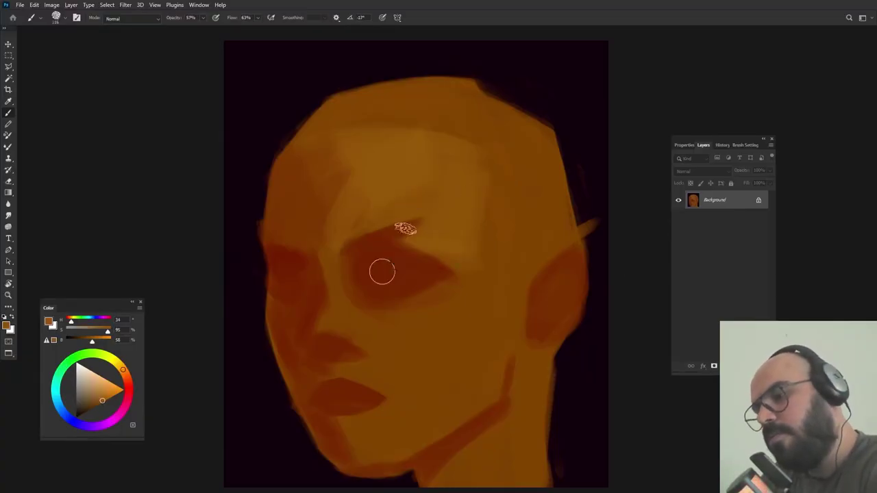
{"action": "left_click", "coordinate": [431, 225], "text": "alt"}
{"action": "left_click_drag", "start_coordinate": [347, 293], "coordinate": [346, 297]}
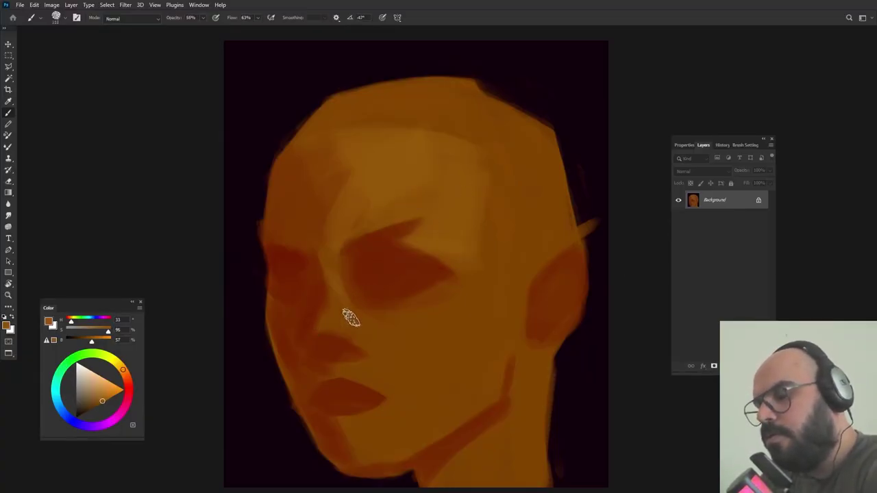
- Paint a lighter orange plane down the nose bridge to the tip, blending it with sampled skin tones
{"action": "left_click", "coordinate": [423, 171], "text": "alt"}
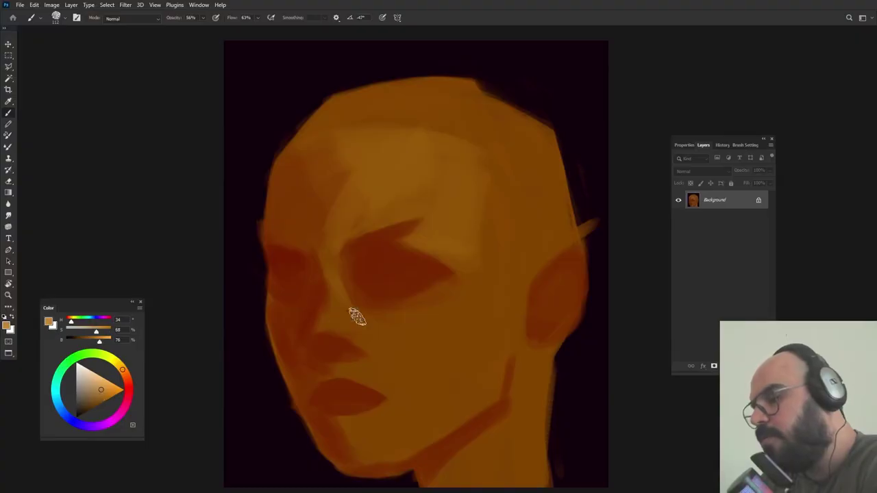
{"action": "mouse_move", "coordinate": [335, 264]}
{"action": "left_mouse_down"}
{"action": "mouse_move", "coordinate": [346, 301]}
{"action": "mouse_move", "coordinate": [320, 329]}
{"action": "left_mouse_up"}
{"action": "left_click", "coordinate": [342, 295], "text": "alt"}
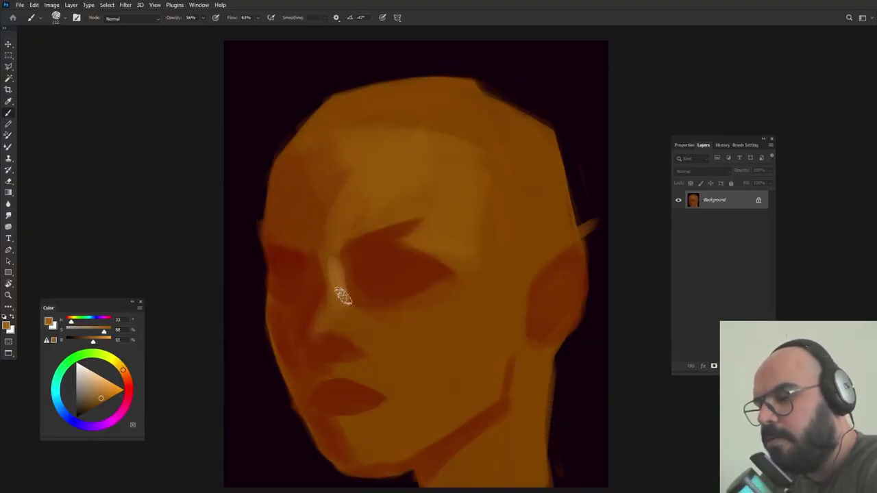
{"action": "left_click_drag", "start_coordinate": [342, 296], "coordinate": [324, 330]}
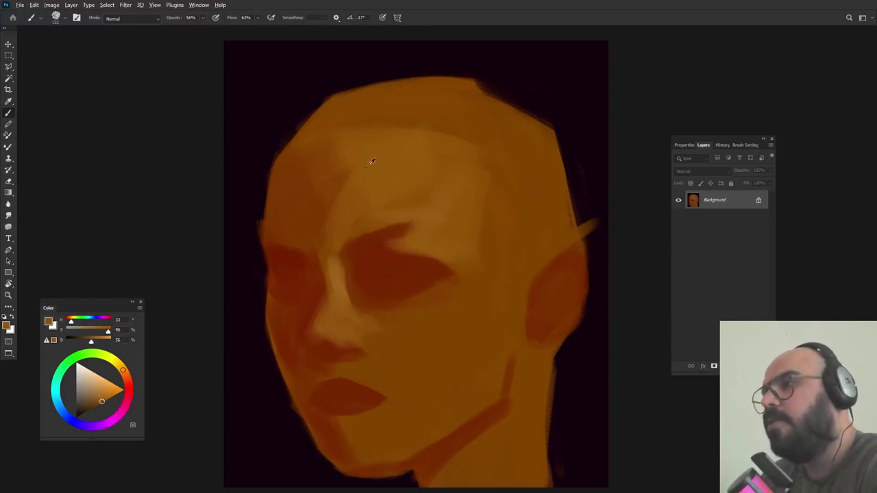
- Extend the lighter skin tone across the far side of the forehead and blend the transition above the near brow
{"action": "left_click", "coordinate": [367, 159], "text": "alt"}
{"action": "mouse_move", "coordinate": [364, 128]}
{"action": "left_mouse_down"}
{"action": "mouse_move", "coordinate": [346, 142]}
{"action": "mouse_move", "coordinate": [338, 138]}
{"action": "mouse_move", "coordinate": [312, 169]}
{"action": "left_mouse_up"}
{"action": "left_click", "coordinate": [342, 176], "text": "alt"}
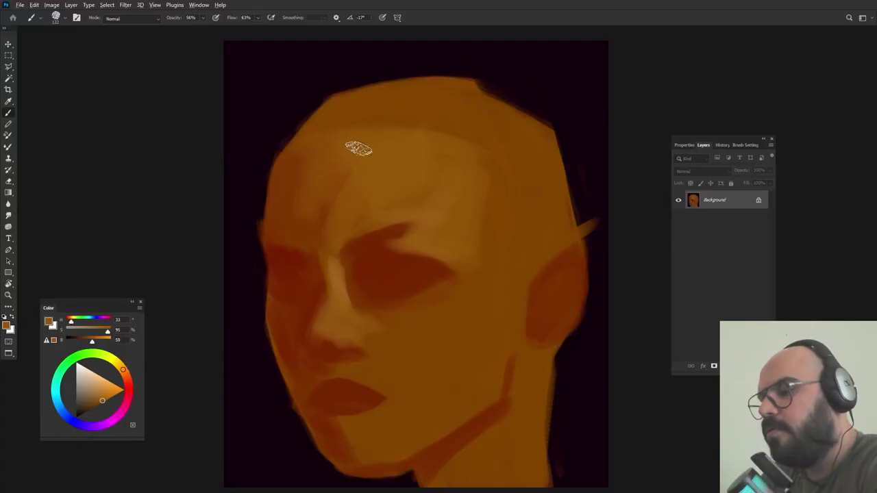
{"action": "left_click_drag", "start_coordinate": [359, 148], "coordinate": [347, 182]}
{"action": "left_click", "coordinate": [440, 209], "text": "alt"}
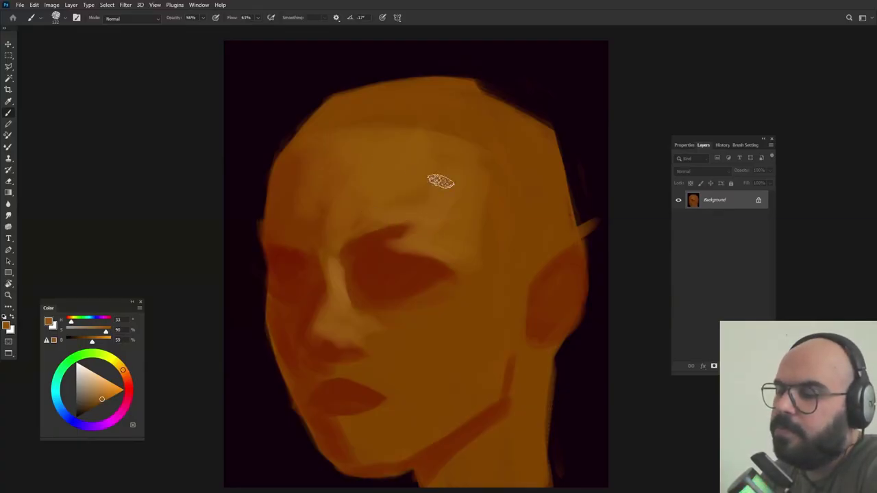
{"action": "left_click", "coordinate": [433, 183], "text": "alt"}
{"action": "left_click_drag", "start_coordinate": [433, 197], "coordinate": [429, 179]}
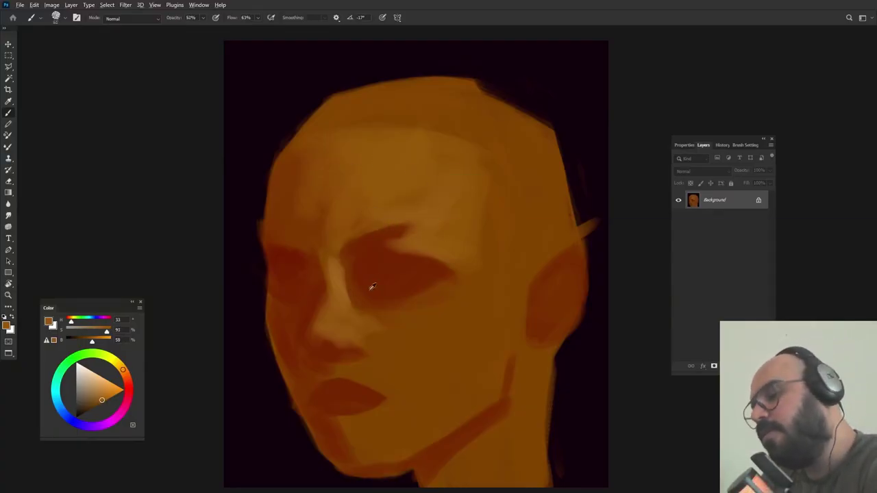
- Refine the near eye socket's inner corner beside the nose with sampled shadow color, and lighten the skin beneath the socket
{"action": "left_click", "coordinate": [374, 279], "text": "alt"}
{"action": "left_click_drag", "start_coordinate": [367, 287], "coordinate": [366, 287]}
{"action": "left_click_drag", "start_coordinate": [340, 257], "coordinate": [345, 275]}
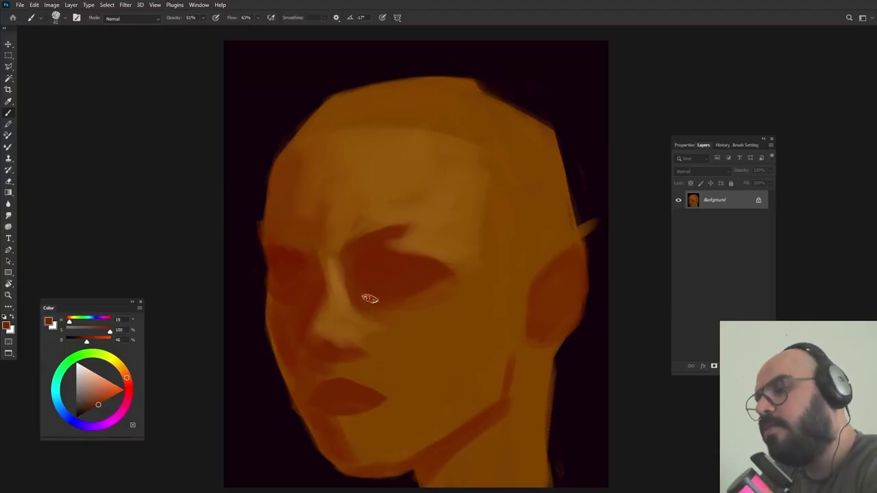
{"action": "left_click", "coordinate": [368, 291], "text": "alt"}
{"action": "left_click", "coordinate": [441, 233], "text": "alt"}
{"action": "mouse_move", "coordinate": [420, 287]}
{"action": "left_mouse_down"}
{"action": "mouse_move", "coordinate": [430, 300]}
{"action": "mouse_move", "coordinate": [402, 301]}
{"action": "left_mouse_up"}
{"action": "left_click", "coordinate": [451, 239], "text": "alt"}
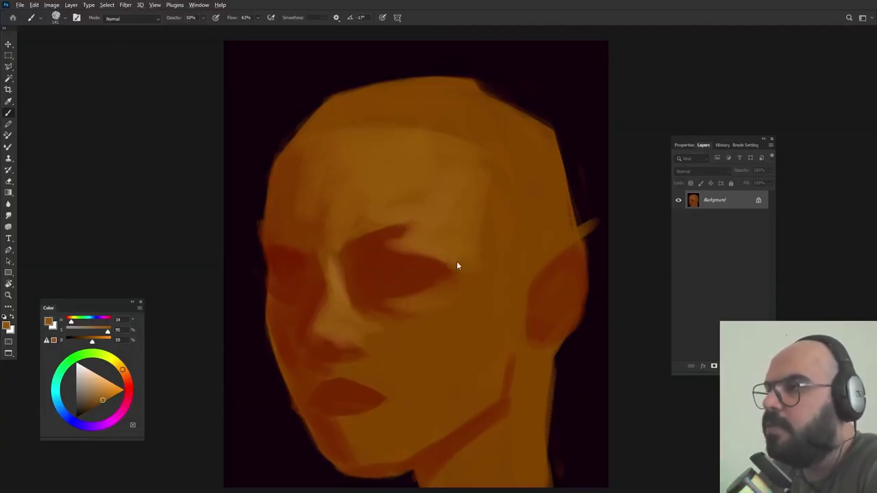
- Paint a lighter curved upper eyelid inside the near eye socket and blend it with colors sampled from the socket
{"action": "mouse_move", "coordinate": [375, 271]}
{"action": "left_mouse_down"}
{"action": "mouse_move", "coordinate": [425, 263]}
{"action": "mouse_move", "coordinate": [367, 290]}
{"action": "mouse_move", "coordinate": [435, 284]}
{"action": "left_mouse_up"}
{"action": "left_click", "coordinate": [406, 281], "text": "alt"}
{"action": "left_click", "coordinate": [393, 263], "text": "alt"}
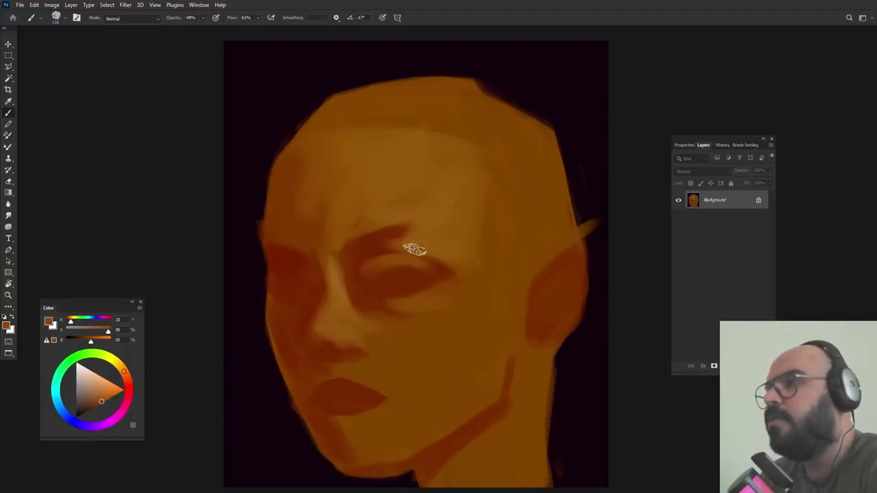
- Rotate the brush tip to 88° and narrow the inner end of the near brow with sampled skin color
{"action": "key", "text": "shift+Left"}
{"action": "key", "text": "shift+Left"}
{"action": "key", "text": "shift+Left"}
{"action": "key", "text": "shift+Left"}
{"action": "key", "text": "shift+Left"}
{"action": "key", "text": "shift+Left"}
{"action": "key", "text": "shift+Left"}
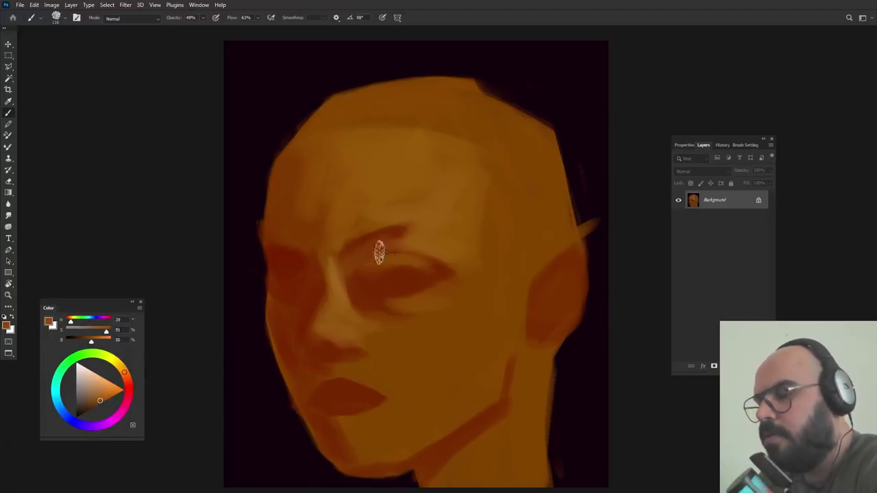
{"action": "left_click", "coordinate": [335, 232], "text": "alt"}
{"action": "left_click_drag", "start_coordinate": [338, 256], "coordinate": [351, 221]}
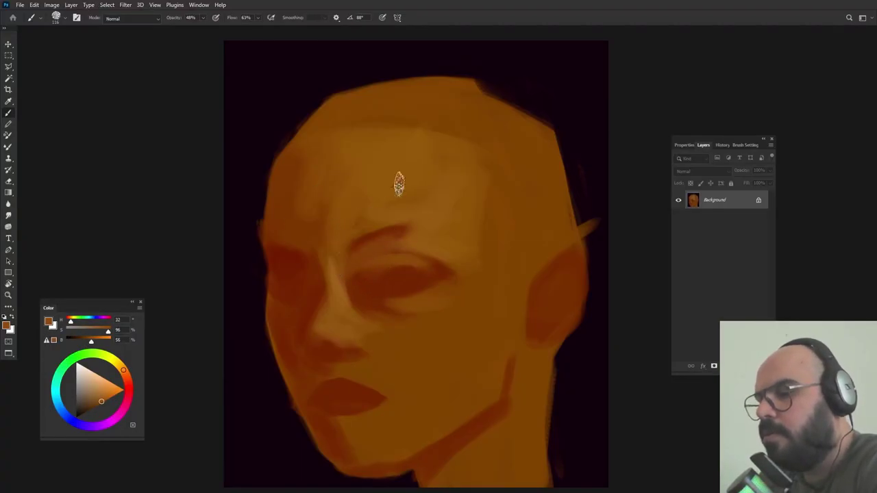
{"action": "left_click_drag", "start_coordinate": [487, 204], "coordinate": [482, 206]}
- Rotate the brush tip to 118° and paint the far upper eyelid with sampled skin tone, refining it with reddish brown
{"action": "left_click", "coordinate": [432, 237], "text": "alt"}
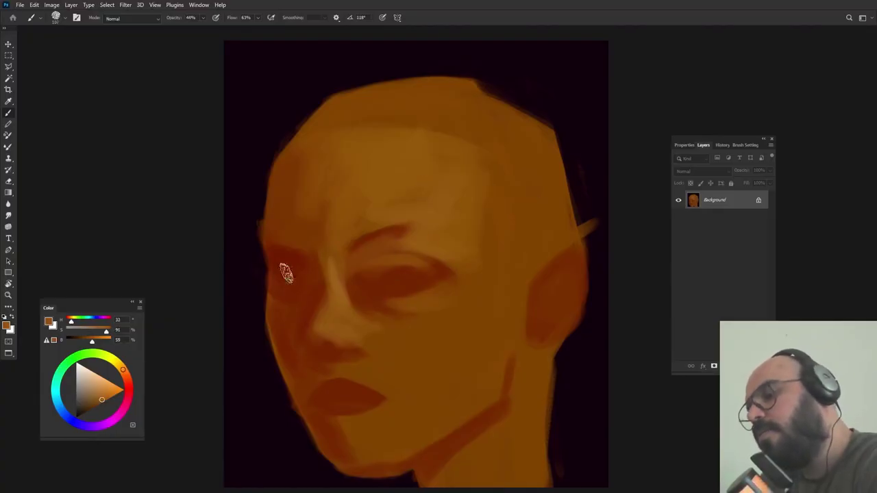
{"action": "key", "text": "shift+Left"}
{"action": "key", "text": "shift+Left"}
{"action": "key", "text": "shift+Left"}
{"action": "key", "text": "shift+Left"}
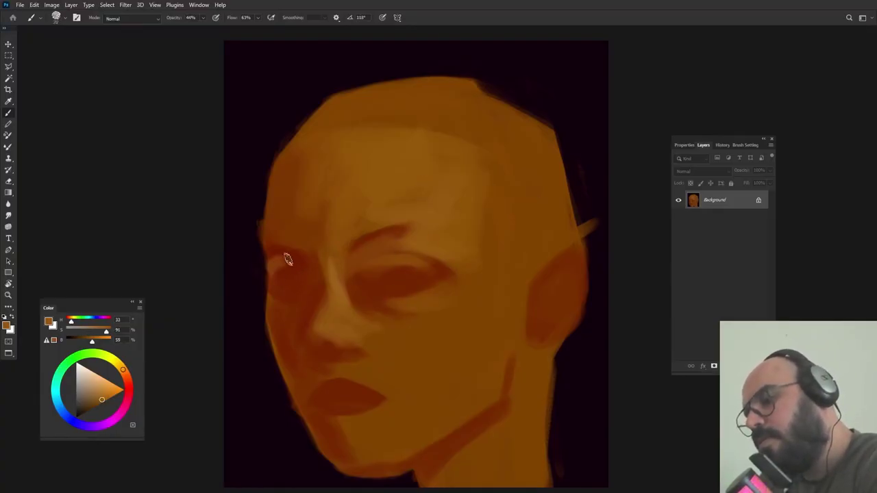
{"action": "left_click", "coordinate": [273, 254], "text": "alt"}
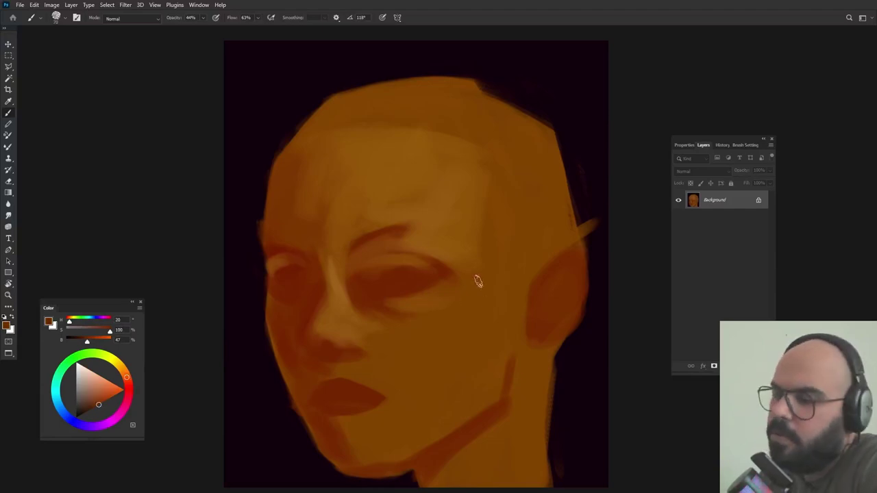
- Deepen the shadow under the far eye with a darker reddish brown, and define the nose's far side down to its base
{"action": "left_click", "coordinate": [299, 315], "text": "alt"}
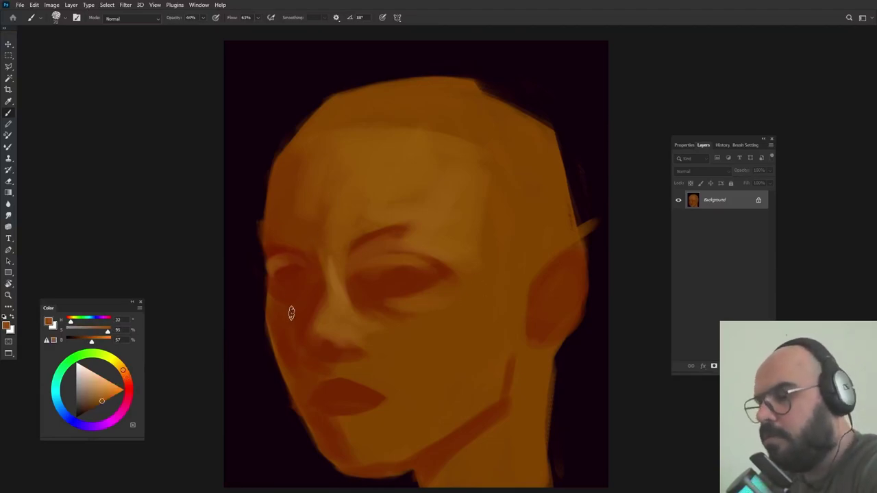
{"action": "left_click", "coordinate": [289, 278], "text": "alt"}
{"action": "left_click", "coordinate": [86, 412]}
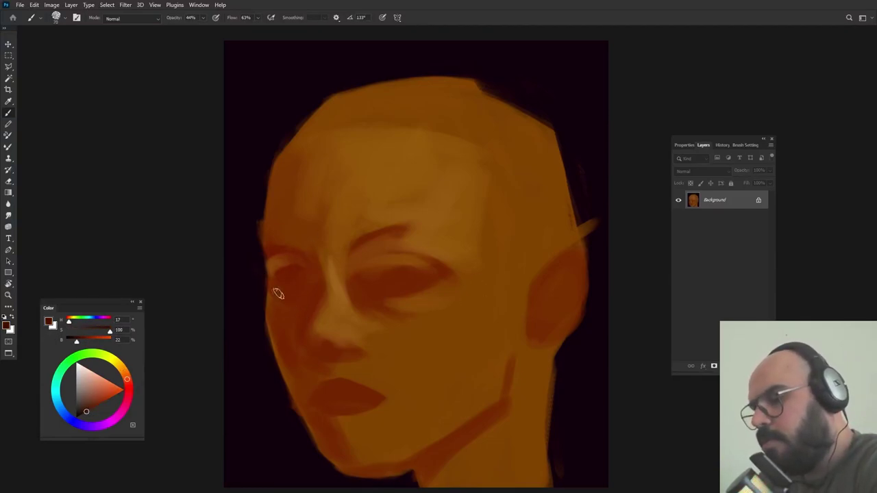
{"action": "left_click", "coordinate": [287, 293], "text": "alt"}
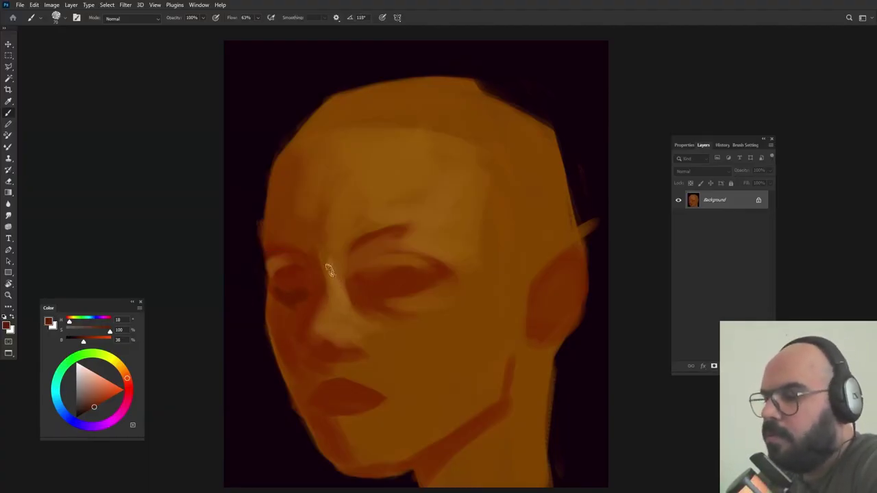
{"action": "left_click", "coordinate": [329, 349], "text": "alt"}
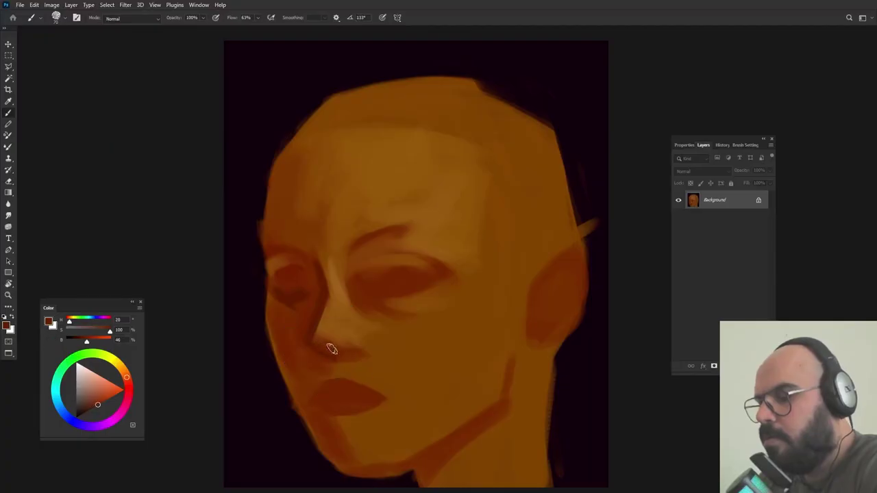
- Choose a pale cream at 33% saturation and 100% brightness, paint a nose-tip highlight, and blend it along the bridge
{"action": "left_click", "coordinate": [337, 330], "text": "alt"}
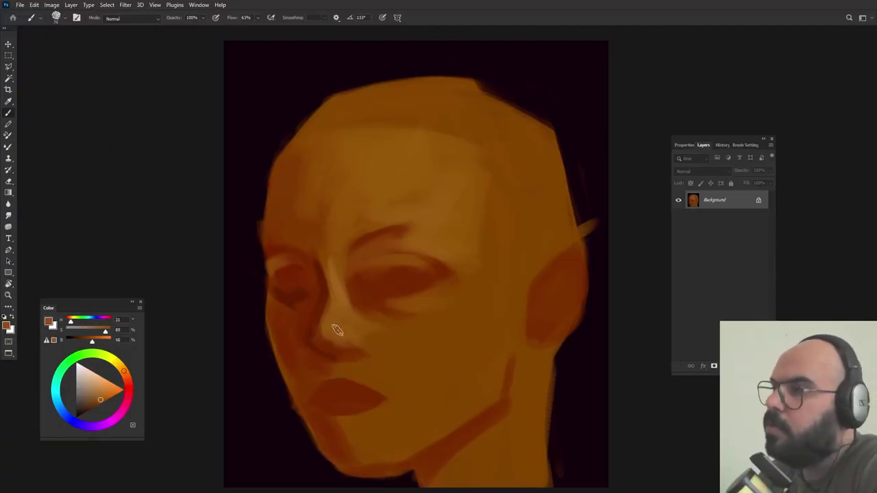
{"action": "left_click", "coordinate": [346, 299], "text": "alt"}
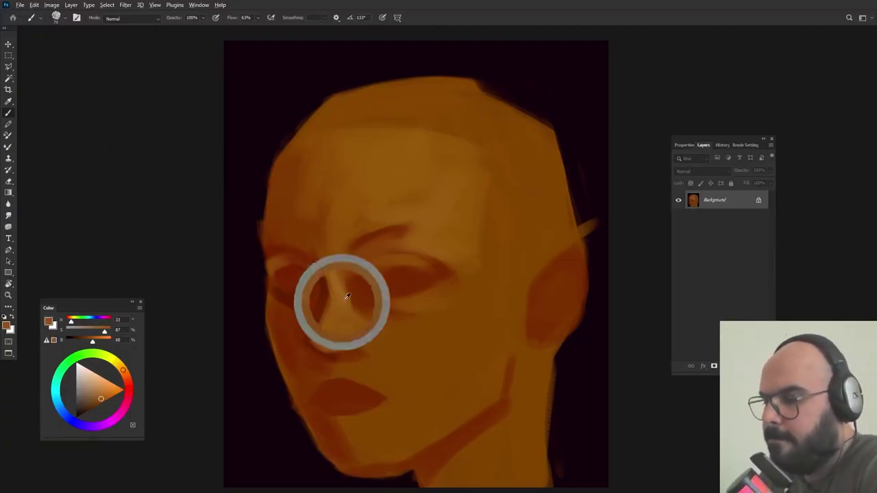
{"action": "left_click", "coordinate": [91, 371]}
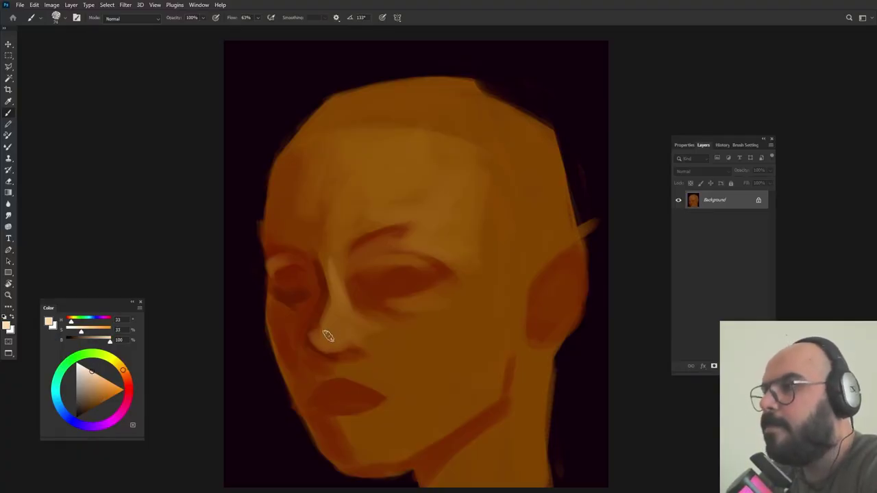
{"action": "left_click_drag", "start_coordinate": [333, 335], "coordinate": [336, 319]}
{"action": "left_click", "coordinate": [341, 318], "text": "alt"}
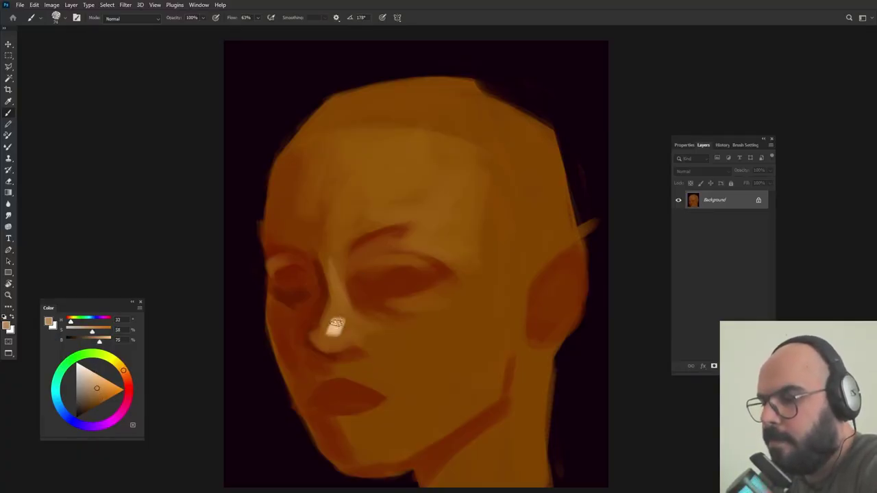
{"action": "left_click_drag", "start_coordinate": [336, 268], "coordinate": [345, 328]}
{"action": "left_click", "coordinate": [358, 317], "text": "alt"}
{"action": "left_click_drag", "start_coordinate": [337, 269], "coordinate": [347, 315]}
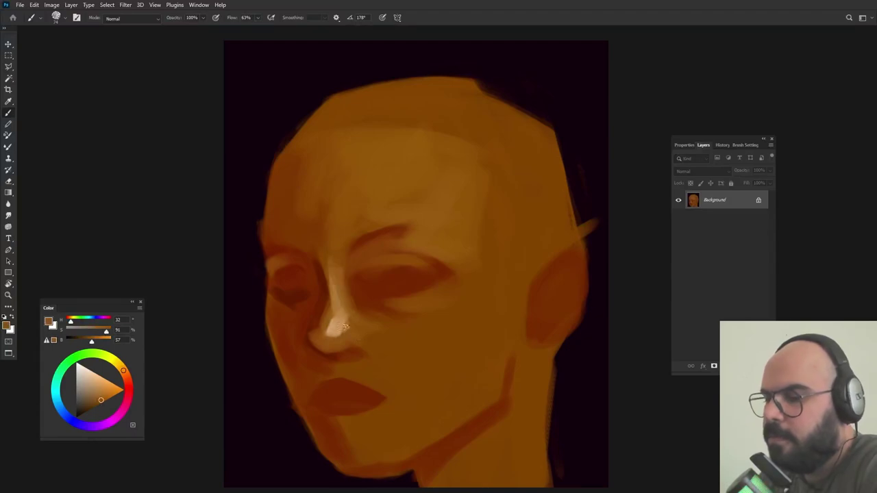
- Paint a bright vertical highlight on the near side of the forehead with a color sampled from the nose tip, blending its edges
{"action": "left_click", "coordinate": [330, 326], "text": "alt"}
{"action": "left_click_drag", "start_coordinate": [439, 206], "coordinate": [447, 215]}
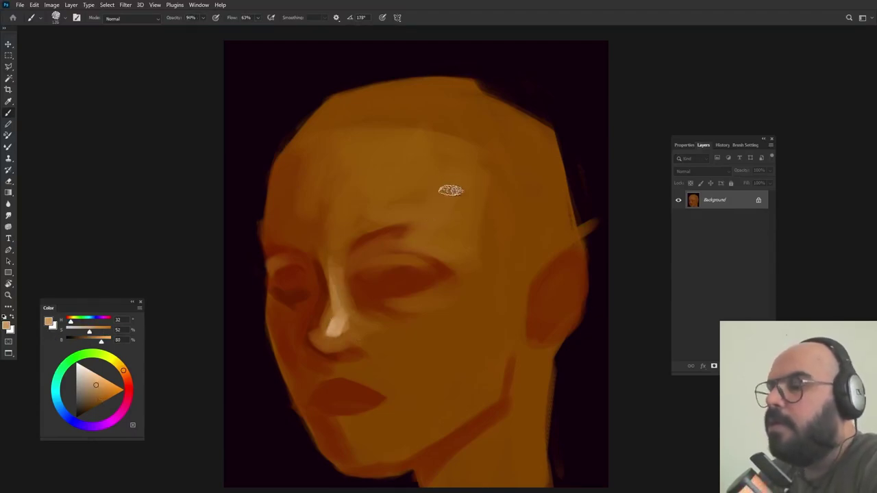
{"action": "left_click_drag", "start_coordinate": [458, 139], "coordinate": [440, 205]}
{"action": "left_click", "coordinate": [447, 185], "text": "alt"}
{"action": "left_click_drag", "start_coordinate": [448, 144], "coordinate": [438, 208]}
{"action": "left_click_drag", "start_coordinate": [437, 143], "coordinate": [430, 207]}
{"action": "mouse_move", "coordinate": [452, 161]}
{"action": "left_mouse_down"}
{"action": "mouse_move", "coordinate": [439, 227]}
{"action": "mouse_move", "coordinate": [445, 211]}
{"action": "left_mouse_up"}
{"action": "left_click", "coordinate": [407, 213], "text": "alt"}
{"action": "mouse_move", "coordinate": [460, 147]}
{"action": "left_mouse_down"}
{"action": "mouse_move", "coordinate": [373, 162]}
{"action": "mouse_move", "coordinate": [466, 145]}
{"action": "left_mouse_up"}
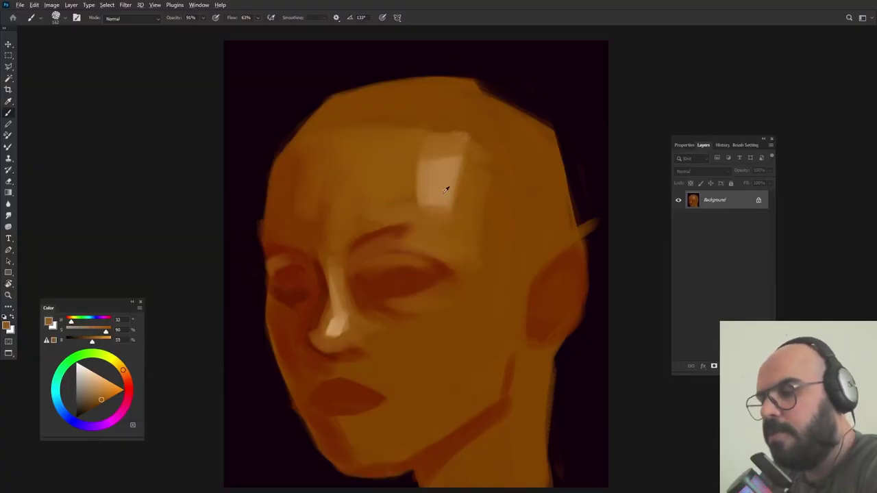
- Add highlights to the near upper eyelid and the brow bone with light tones sampled from the face
{"action": "left_click", "coordinate": [446, 189], "text": "alt"}
{"action": "left_click_drag", "start_coordinate": [384, 263], "coordinate": [428, 263]}
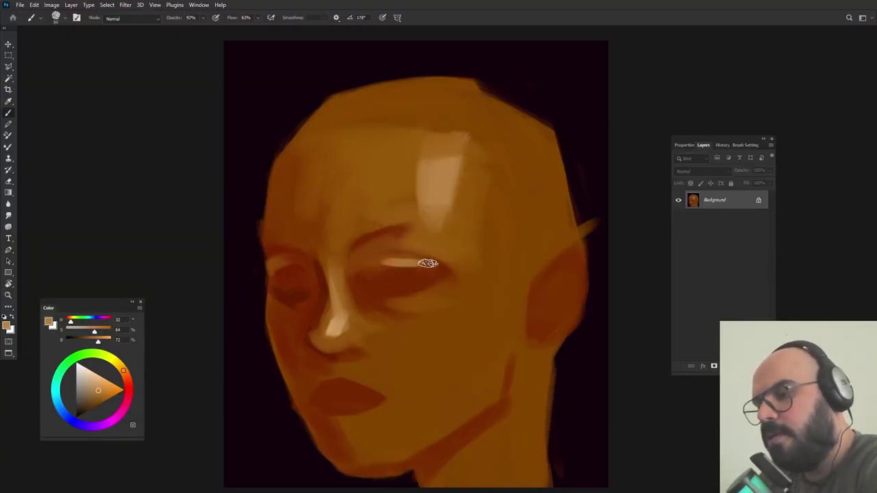
{"action": "left_click", "coordinate": [427, 239], "text": "alt"}
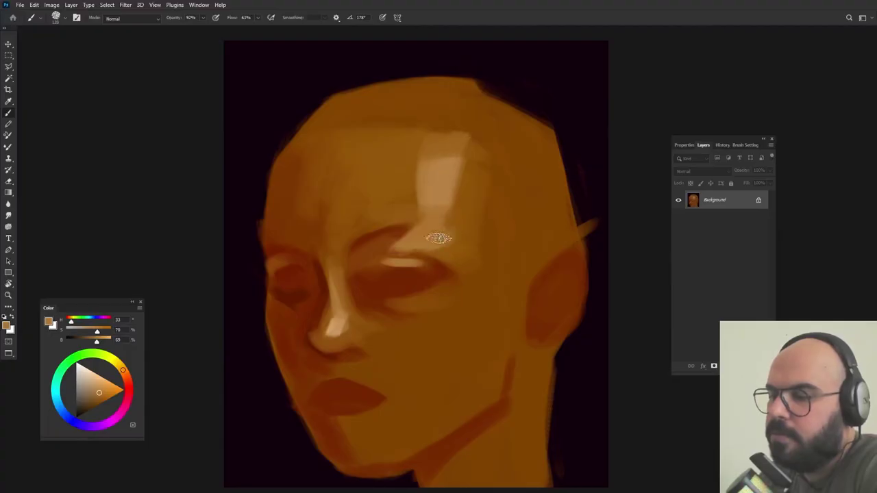
- Paint a light plane on the near cheekbone from the eye's outer corner to below the socket
{"action": "left_click_drag", "start_coordinate": [428, 280], "coordinate": [415, 281]}
{"action": "left_click_drag", "start_coordinate": [402, 327], "coordinate": [411, 324]}
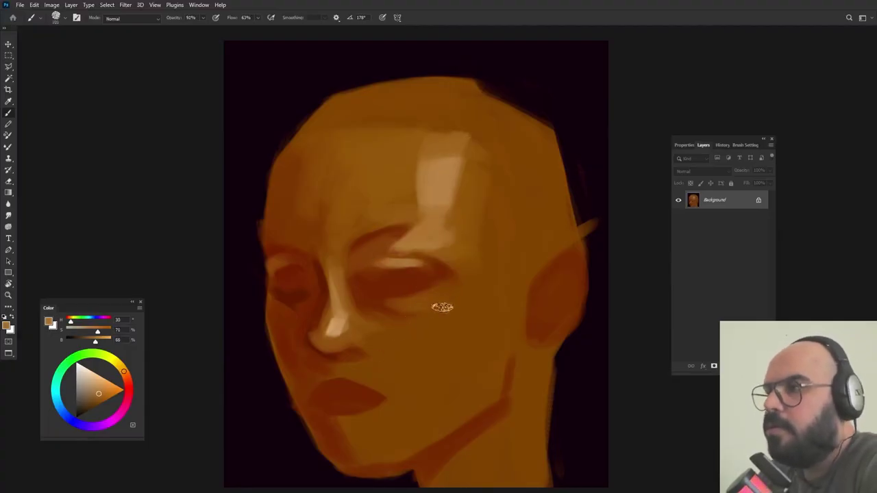
{"action": "mouse_move", "coordinate": [432, 282]}
{"action": "left_mouse_down"}
{"action": "mouse_move", "coordinate": [457, 281]}
{"action": "mouse_move", "coordinate": [409, 327]}
{"action": "left_mouse_up"}
{"action": "left_click", "coordinate": [459, 280], "text": "alt"}
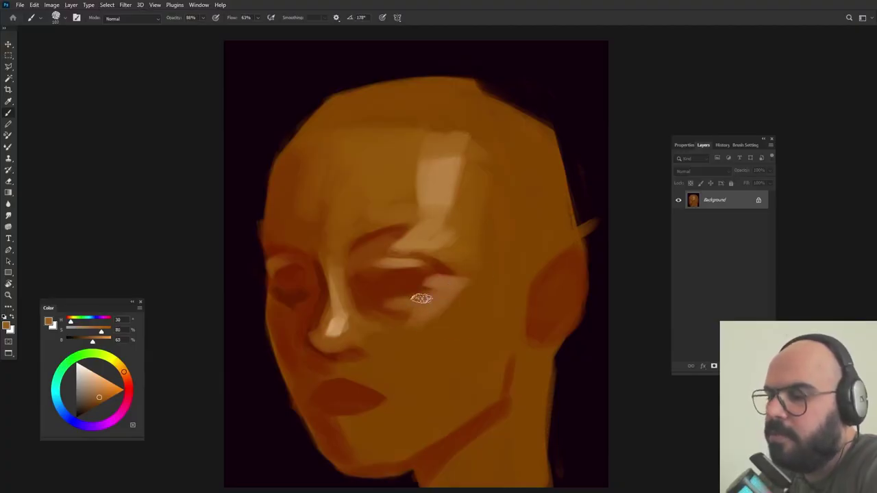
- Extend the nose tip's light plane over the near nostril wing with warm tones sampled from the forehead highlight and nose
{"action": "left_click", "coordinate": [444, 211], "text": "alt"}
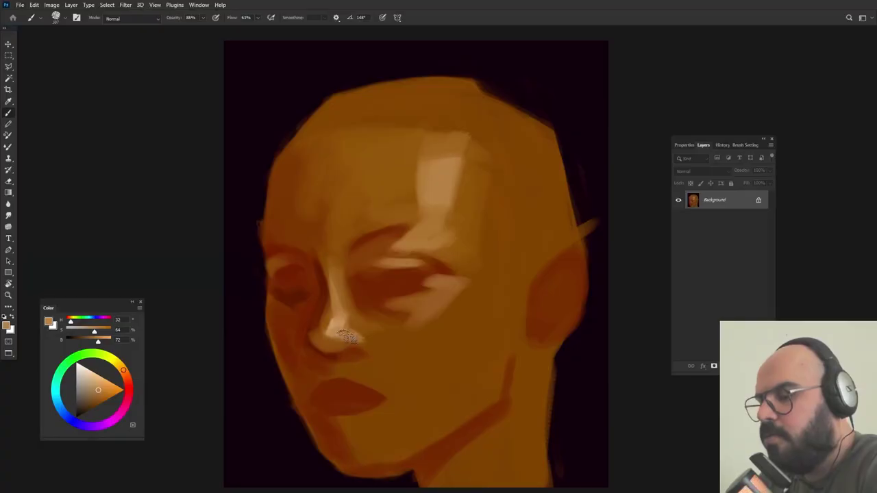
{"action": "left_click", "coordinate": [335, 343], "text": "alt"}
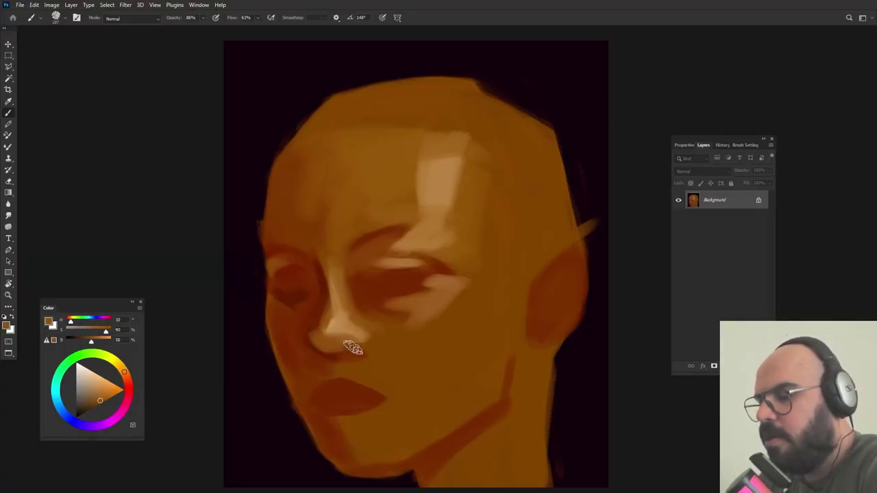
{"action": "left_click", "coordinate": [316, 320], "text": "alt"}
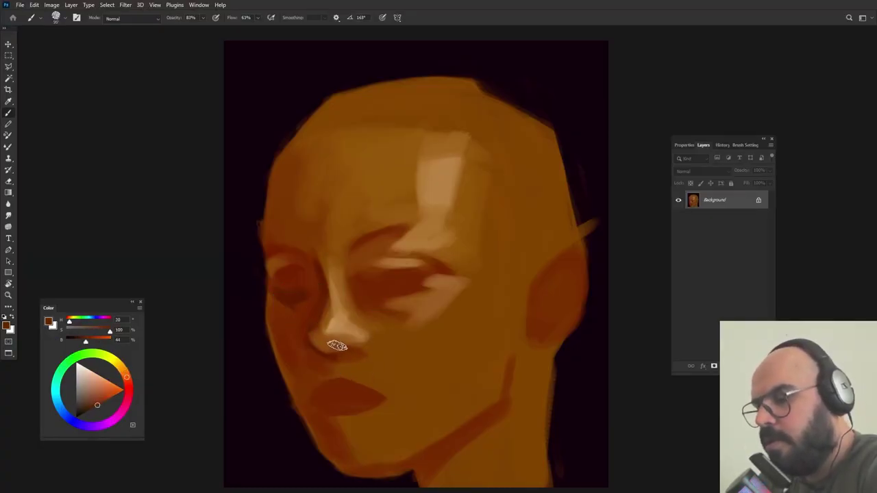
- Reshape the underside of the nose tip, blending its shadow edge with browns sampled around the nostril
{"action": "left_click", "coordinate": [346, 350], "text": "alt"}
{"action": "left_click", "coordinate": [324, 343], "text": "alt"}
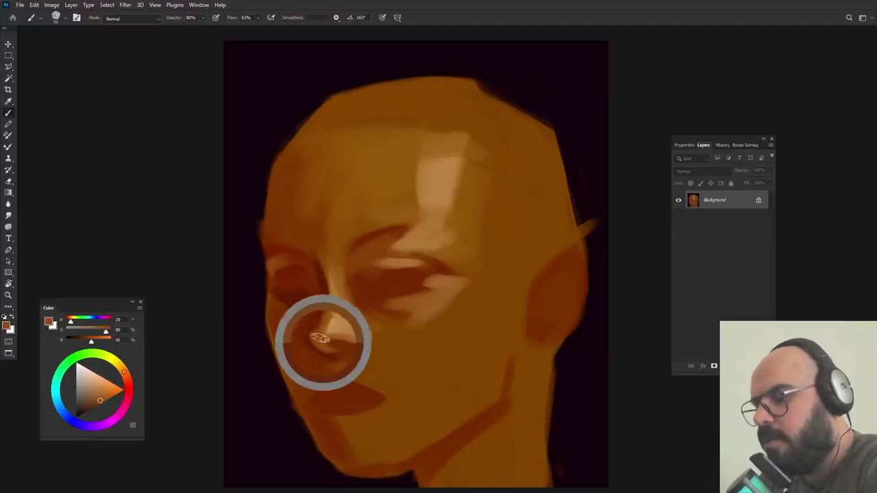
{"action": "left_click", "coordinate": [329, 350], "text": "alt"}
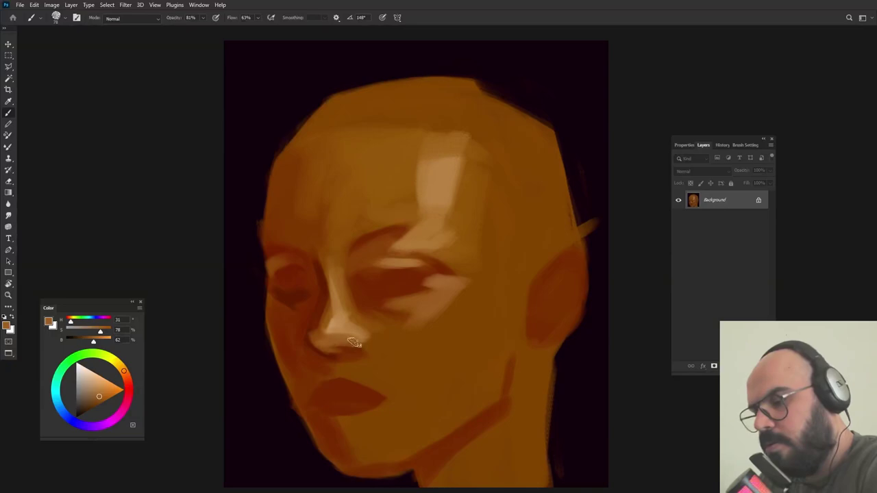
{"action": "left_click", "coordinate": [320, 334], "text": "alt"}
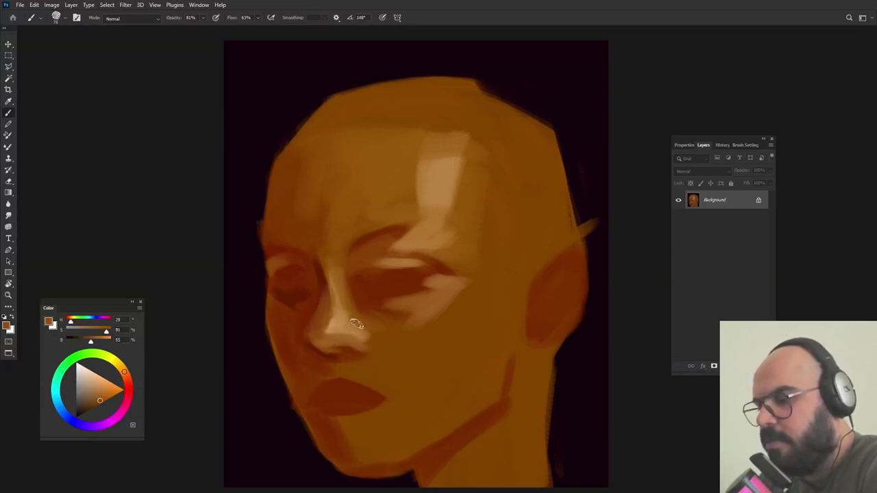
- Widen the light on the far side of the nose tip with the forehead highlight color and blend its edge
{"action": "left_click", "coordinate": [431, 199], "text": "alt"}
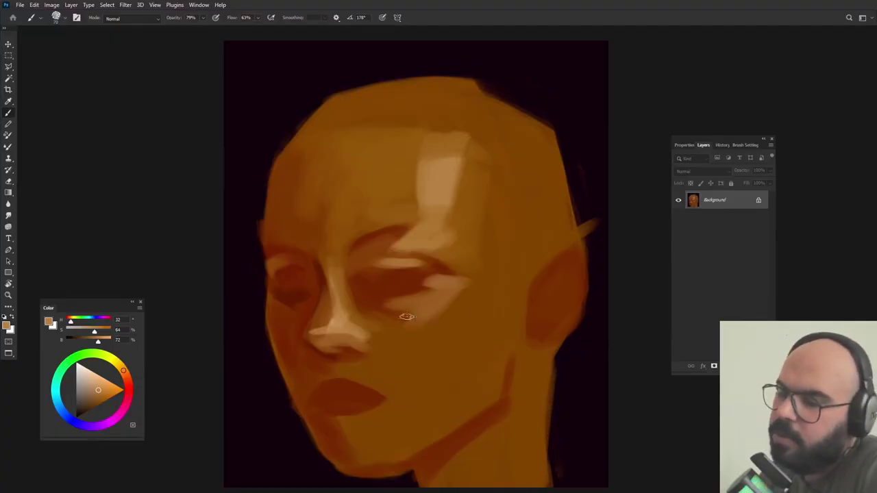
{"action": "left_click", "coordinate": [319, 326], "text": "alt"}
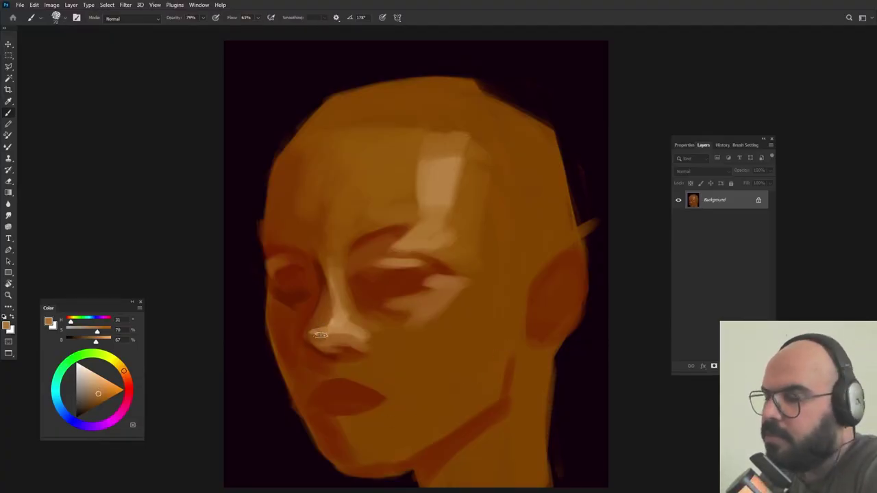
- Darken the brows with a deep red-brown and sharpen the near brow's upper edge with sampled forehead tones
{"action": "left_click", "coordinate": [323, 292], "text": "alt"}
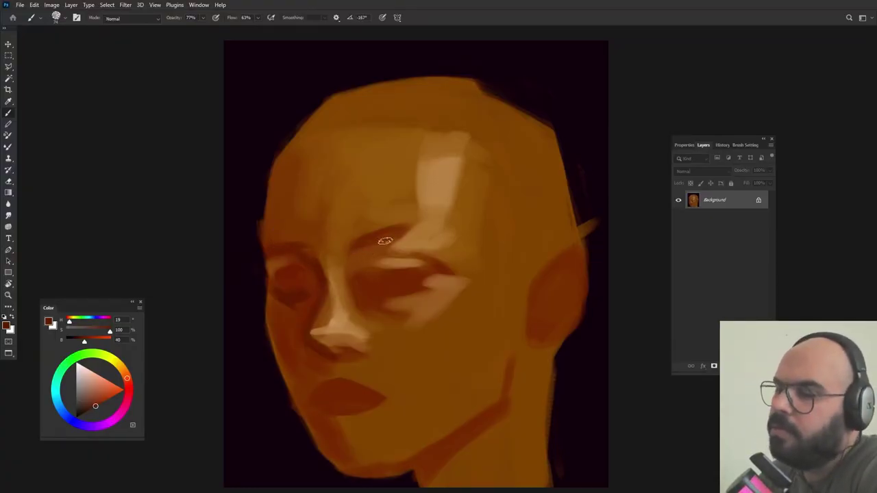
{"action": "left_click", "coordinate": [385, 214], "text": "alt"}
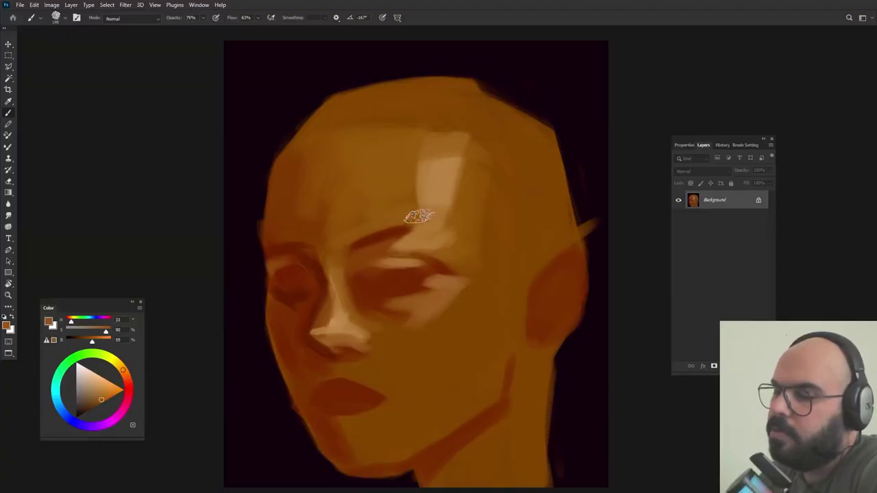
{"action": "left_click", "coordinate": [434, 226], "text": "alt"}
{"action": "left_click", "coordinate": [425, 230], "text": "alt"}
- Paint a broad, diagonal light plane across the front of the forehead, from the highlight down toward the nose bridge
{"action": "left_click", "coordinate": [426, 209], "text": "alt"}
{"action": "left_click_drag", "start_coordinate": [431, 152], "coordinate": [370, 220]}
{"action": "left_click_drag", "start_coordinate": [403, 147], "coordinate": [333, 224]}
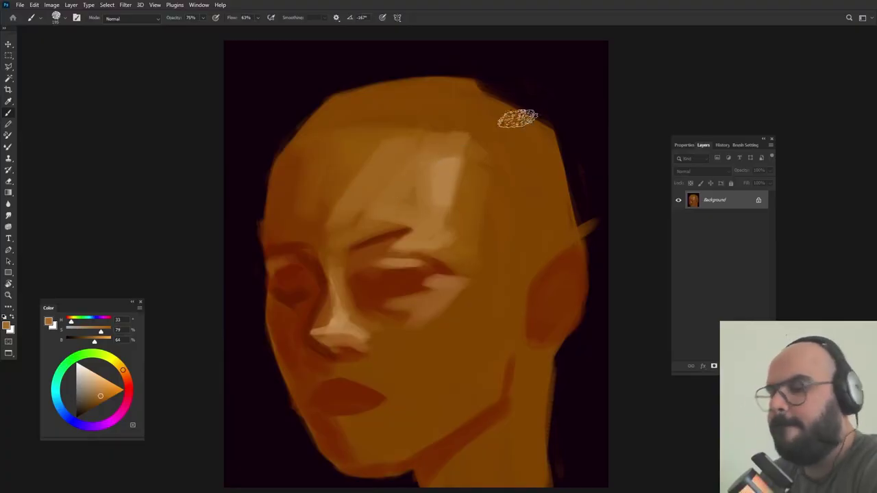
- With a light brown sampled from the brow bone, soften the forehead highlight's outer edge and paint a broad near-cheek plane down toward the mouth
{"action": "left_click", "coordinate": [454, 251], "text": "alt"}
{"action": "left_click_drag", "start_coordinate": [469, 236], "coordinate": [457, 181]}
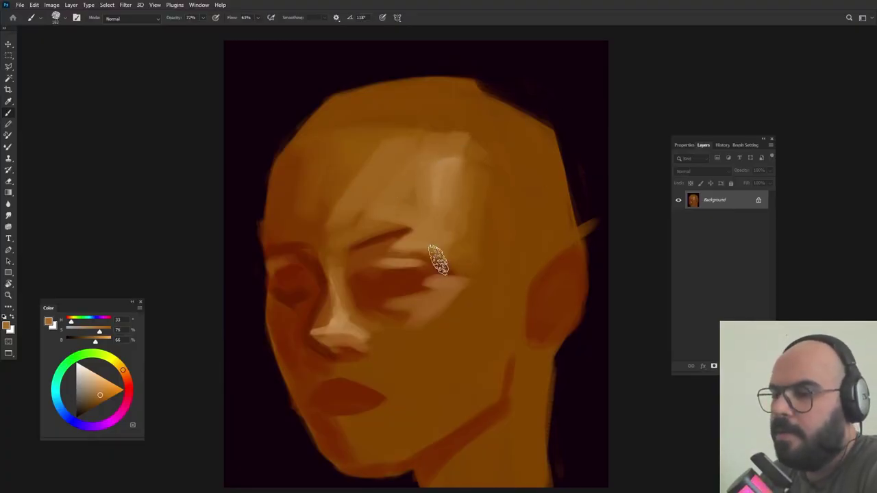
{"action": "mouse_move", "coordinate": [439, 256]}
{"action": "left_mouse_down"}
{"action": "mouse_move", "coordinate": [481, 271]}
{"action": "mouse_move", "coordinate": [414, 356]}
{"action": "left_mouse_up"}
{"action": "left_click_drag", "start_coordinate": [447, 303], "coordinate": [395, 359]}
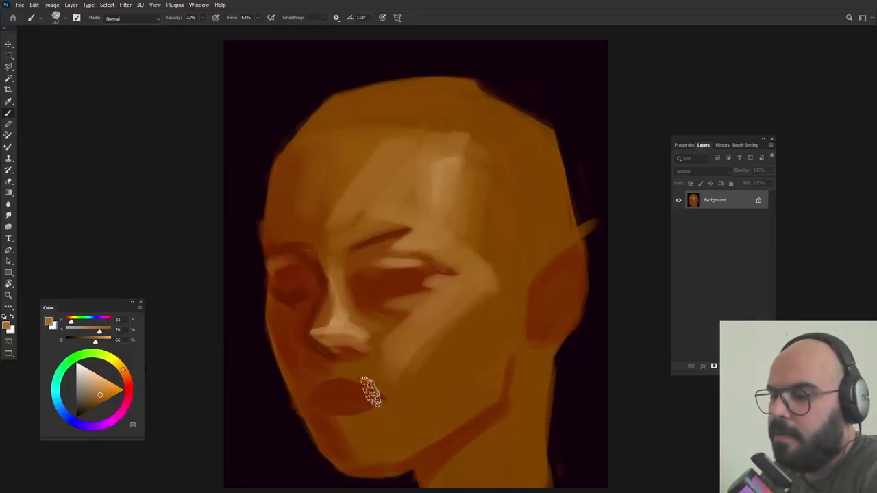
- Blend the under-eye area and the inner edge of the near cheek plane toward the nostril wing
{"action": "left_click", "coordinate": [406, 321], "text": "alt"}
{"action": "mouse_move", "coordinate": [404, 314]}
{"action": "left_mouse_down"}
{"action": "mouse_move", "coordinate": [375, 311]}
{"action": "mouse_move", "coordinate": [386, 348]}
{"action": "mouse_move", "coordinate": [343, 350]}
{"action": "left_mouse_up"}
{"action": "left_click", "coordinate": [421, 317], "text": "alt"}
- Paint the dark near nostril opening and model the wing and underside of the nose around it with sampled midtones
{"action": "left_click", "coordinate": [322, 354], "text": "alt"}
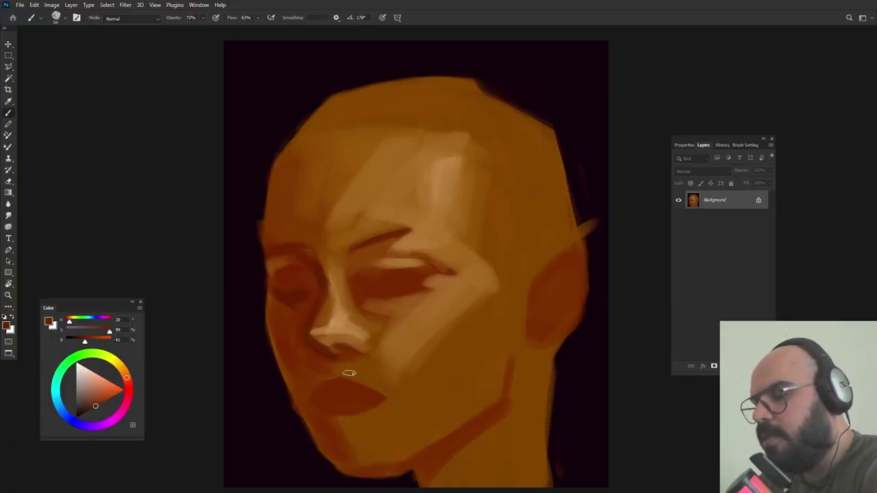
{"action": "left_click", "coordinate": [352, 337], "text": "alt"}
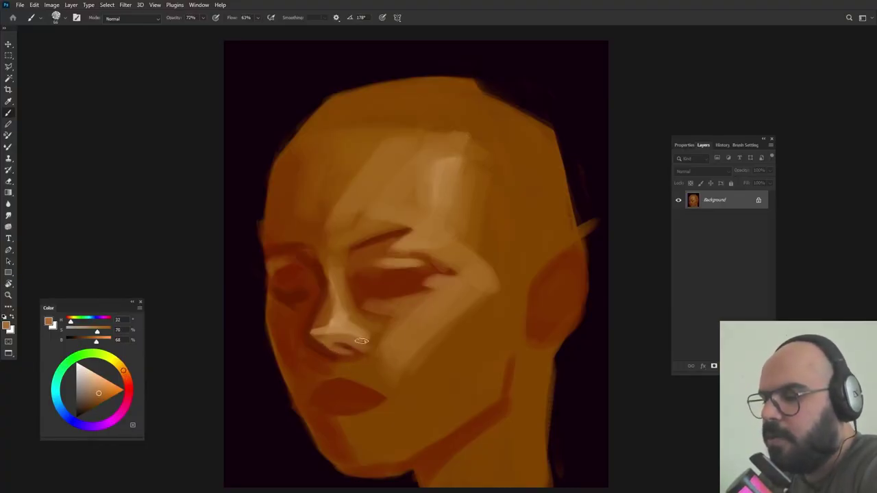
{"action": "left_click", "coordinate": [342, 344], "text": "alt"}
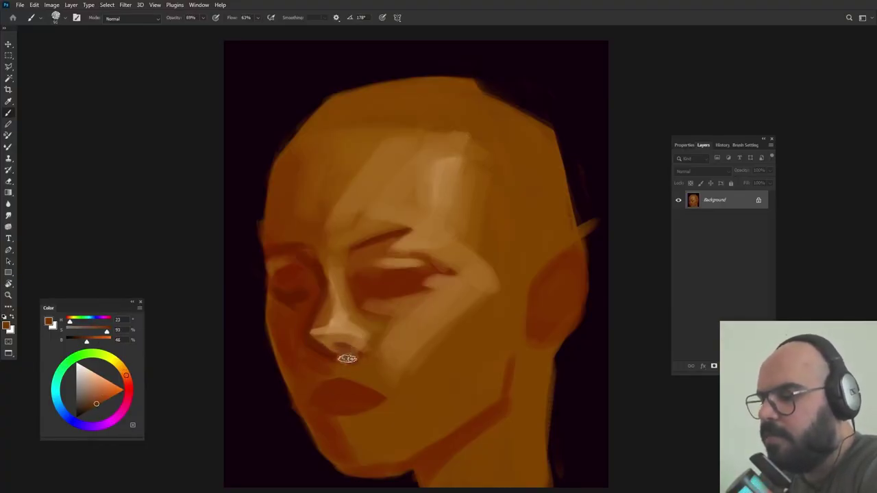
{"action": "left_click", "coordinate": [345, 355], "text": "alt"}
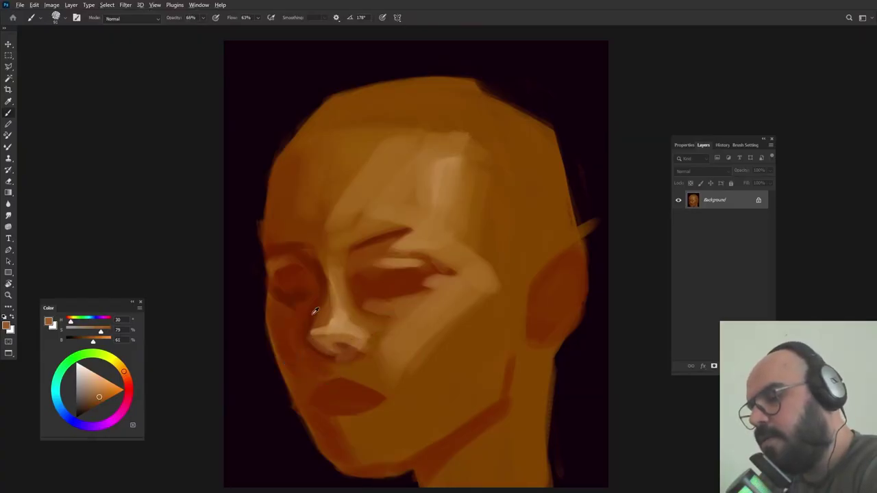
- Trim the far contour of the nose tip with a dark red-brown and deepen the nostril shadow, adjusting the brush angle and size
{"action": "left_click", "coordinate": [314, 313], "text": "alt"}
{"action": "right_click", "coordinate": [321, 336], "text": "alt"}
{"action": "key", "text": "shift+Right"}
{"action": "key", "text": "shift+Right"}
{"action": "key", "text": "shift+Right"}
{"action": "key", "text": "shift+Right"}
{"action": "key", "text": "shift+Right"}
{"action": "key", "text": "shift+Right"}
{"action": "key", "text": "shift+Right"}
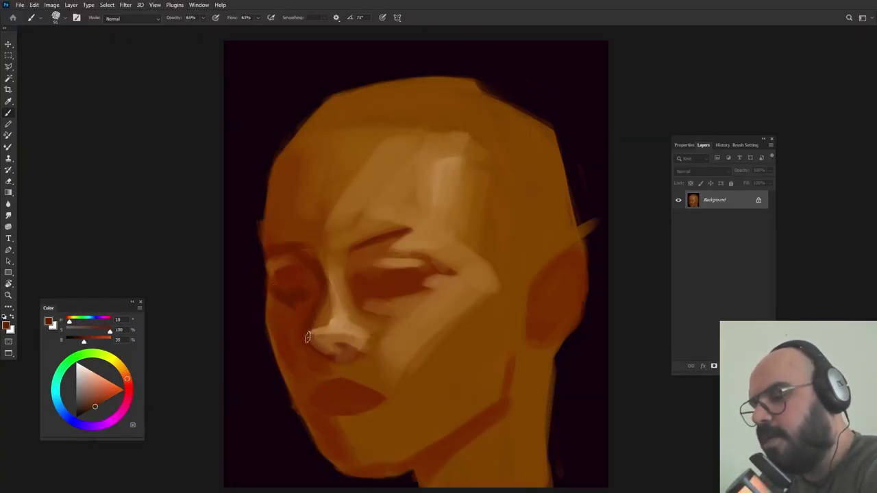
{"action": "right_click", "coordinate": [347, 346], "text": "alt"}
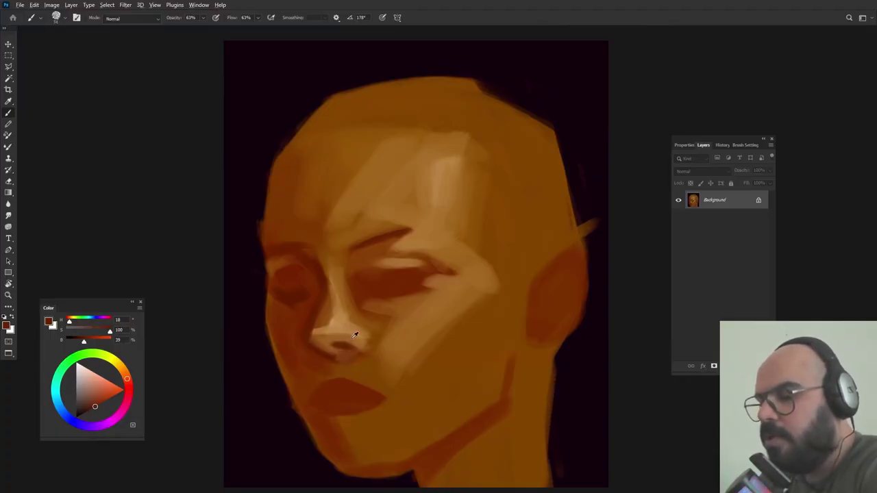
- Refine the nostril's rim and shadow with alternating light and dark tones sampled from the nose and eye socket
{"action": "left_click", "coordinate": [355, 335], "text": "alt"}
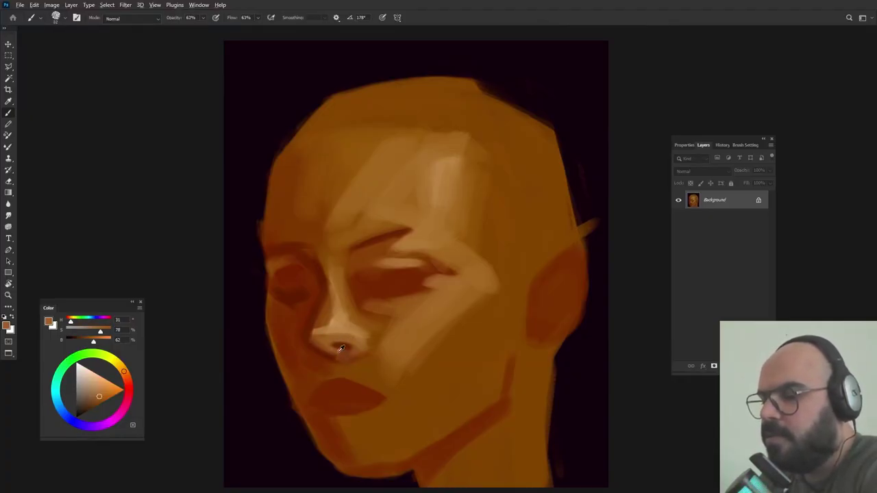
{"action": "left_click", "coordinate": [372, 283], "text": "alt"}
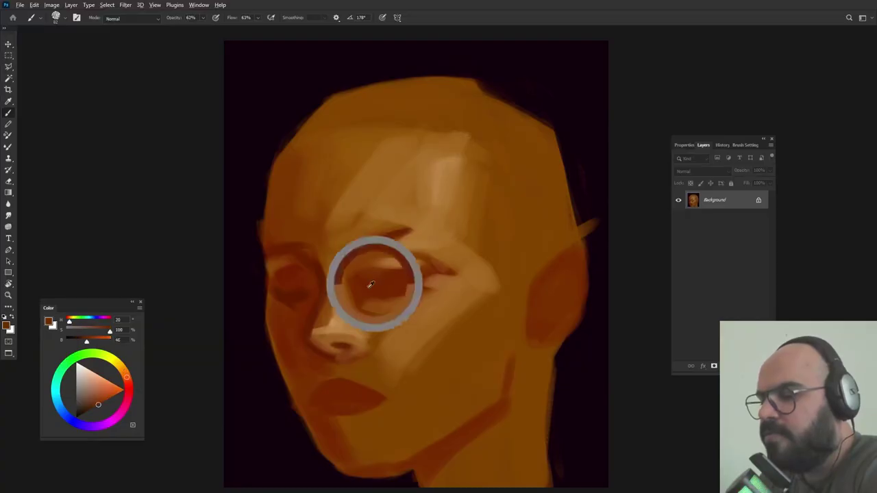
{"action": "left_click", "coordinate": [342, 338], "text": "alt"}
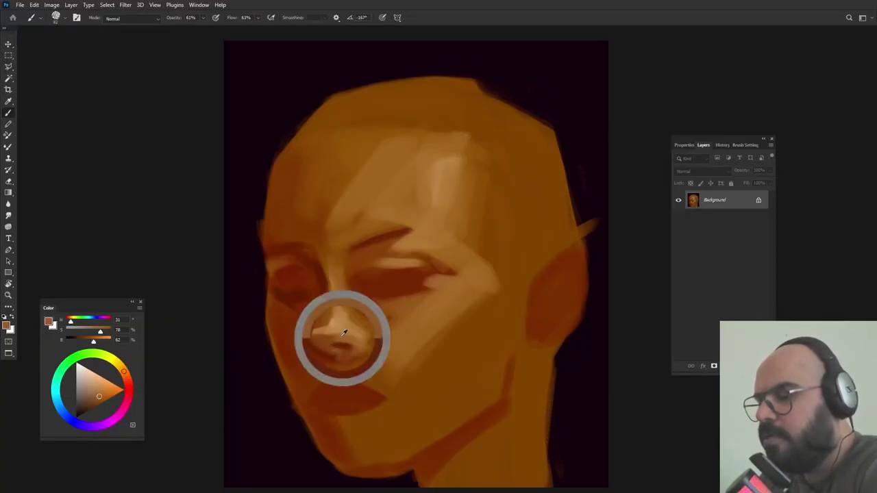
{"action": "left_click", "coordinate": [343, 327], "text": "alt"}
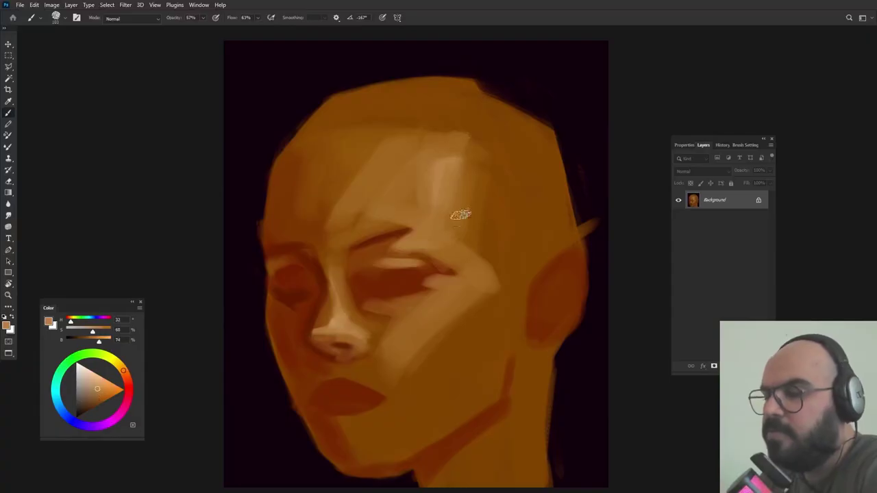
- Choose a pale cream at 24% saturation and 100% brightness and paint a small, bright highlight on the nose tip
{"action": "left_click", "coordinate": [88, 370]}
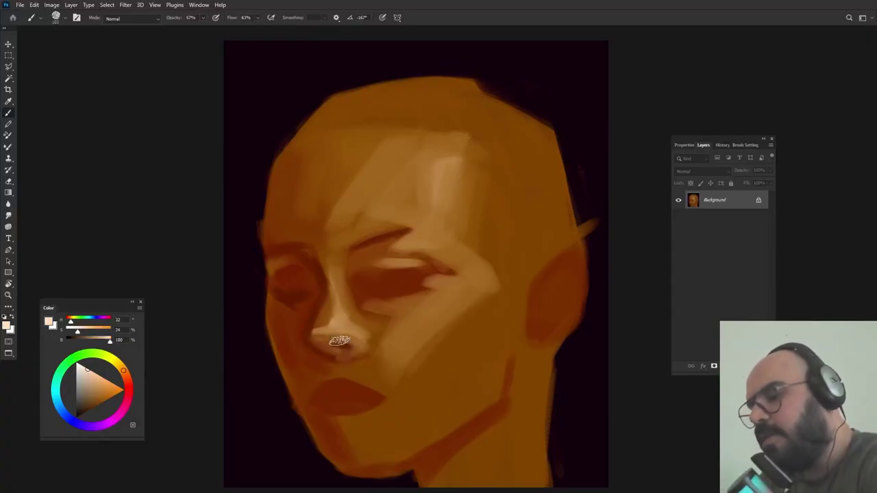
{"action": "left_click_drag", "start_coordinate": [337, 334], "coordinate": [349, 331]}
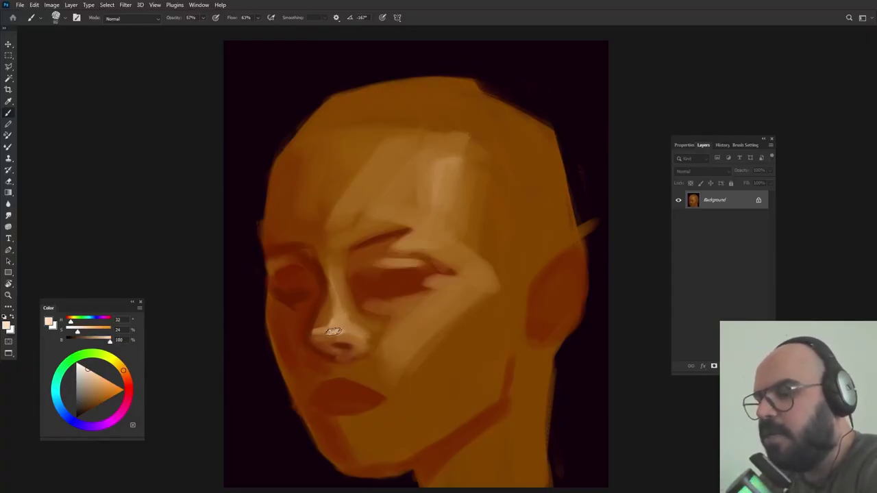
{"action": "left_click", "coordinate": [342, 322], "text": "alt"}
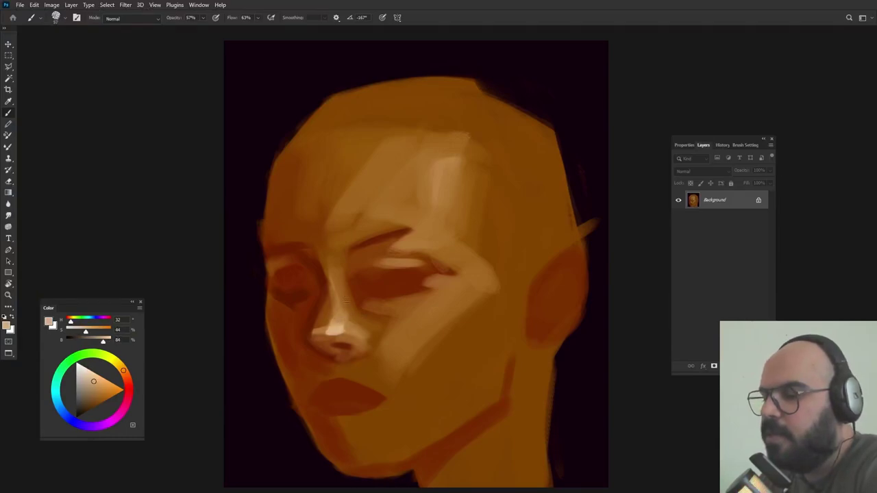
- Add a light accent along the upper nose bridge and blend its edges with tones sampled from the nose
{"action": "left_click_drag", "start_coordinate": [346, 292], "coordinate": [352, 293]}
{"action": "left_click", "coordinate": [334, 272], "text": "alt"}
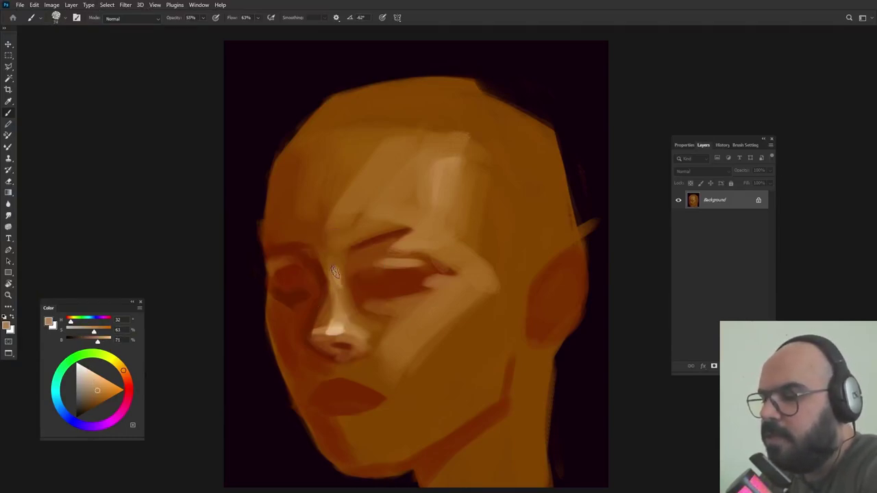
{"action": "left_click", "coordinate": [324, 310], "text": "alt"}
{"action": "left_click_drag", "start_coordinate": [332, 256], "coordinate": [338, 289]}
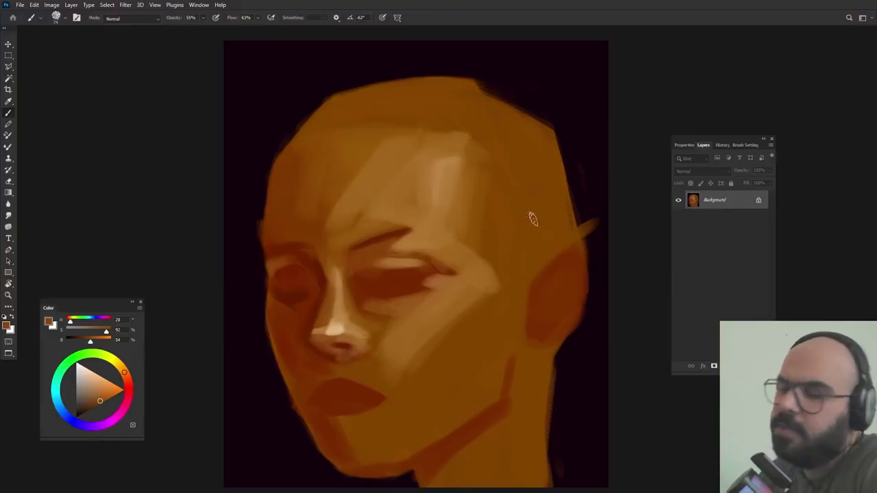
{"action": "key", "text": "bracketright"}
{"action": "left_click", "coordinate": [336, 333], "text": "alt"}
{"action": "right_click", "coordinate": [339, 323], "text": "alt"}
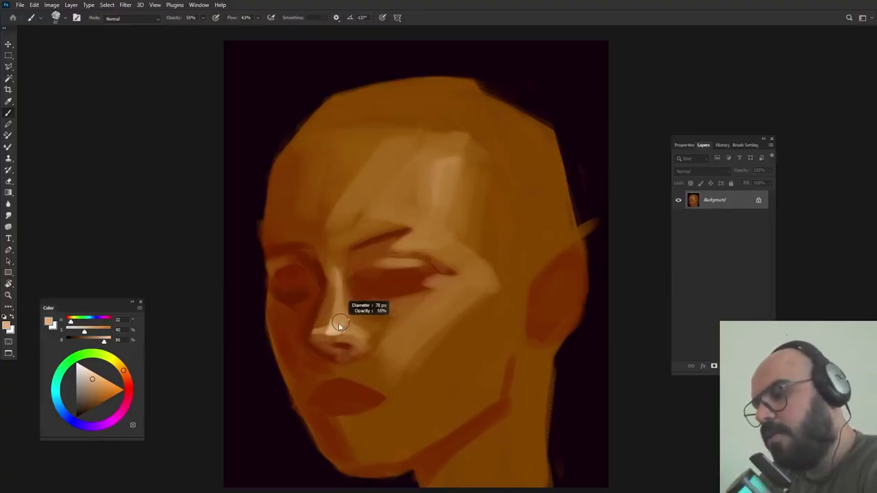
- Deepen the shadow between the far eye and the nose bridge with a dark red-brown, rotating the brush to follow the form
{"action": "left_click", "coordinate": [320, 284], "text": "alt"}
{"action": "key", "text": "shift+Left"}
{"action": "key", "text": "shift+Left"}
{"action": "key", "text": "shift+Left"}
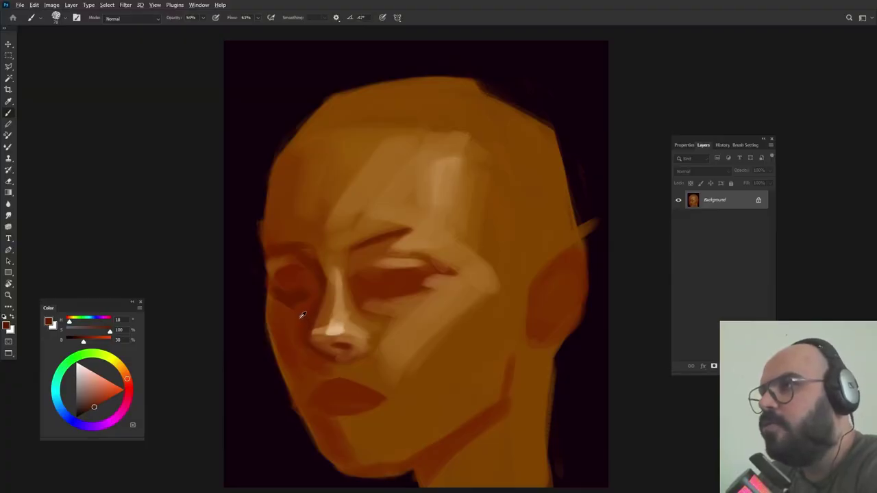
- Paint a light stroke on the far upper eyelid with a tone sampled from the forehead, using a smaller, rotated brush, and blend it
{"action": "left_click", "coordinate": [415, 214], "text": "alt"}
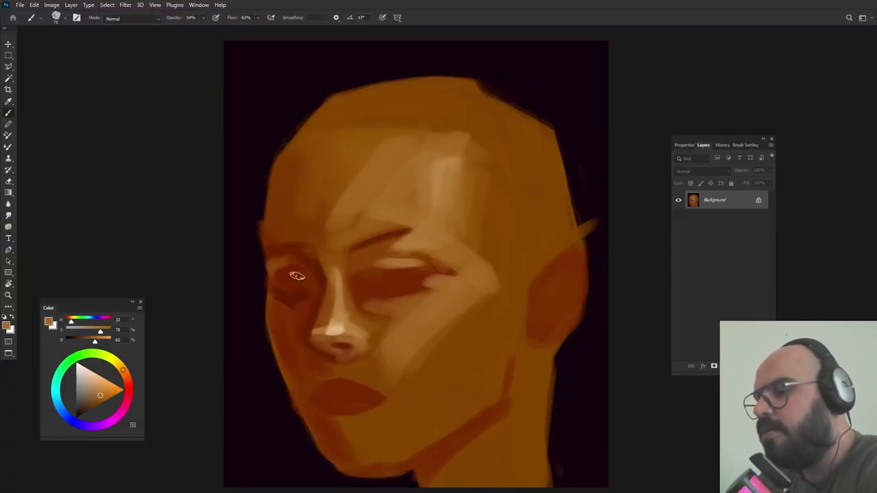
{"action": "key", "text": "shift+Left"}
{"action": "key", "text": "shift+Left"}
{"action": "key", "text": "shift+Left"}
{"action": "key", "text": "shift+Left"}
{"action": "key", "text": "shift+Left"}
{"action": "key", "text": "shift+Left"}
{"action": "right_click", "coordinate": [299, 272], "text": "alt"}
{"action": "mouse_move", "coordinate": [285, 264]}
{"action": "left_mouse_down"}
{"action": "mouse_move", "coordinate": [293, 259]}
{"action": "mouse_move", "coordinate": [276, 263]}
{"action": "mouse_move", "coordinate": [300, 260]}
{"action": "left_mouse_up"}
{"action": "left_click", "coordinate": [293, 259], "text": "alt"}
- Soften the inner part of the near brow with midtones sampled from the brow area and nose bridge
{"action": "right_click", "coordinate": [400, 247], "text": "alt"}
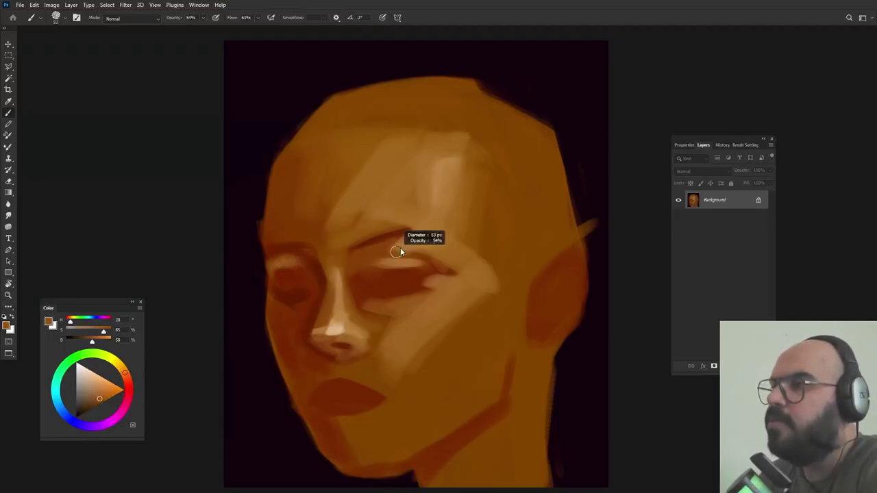
{"action": "key", "text": "shift+Left"}
{"action": "key", "text": "shift+Left"}
{"action": "left_click", "coordinate": [388, 250], "text": "alt"}
{"action": "right_click", "coordinate": [368, 260], "text": "alt"}
{"action": "left_click", "coordinate": [336, 254], "text": "alt"}
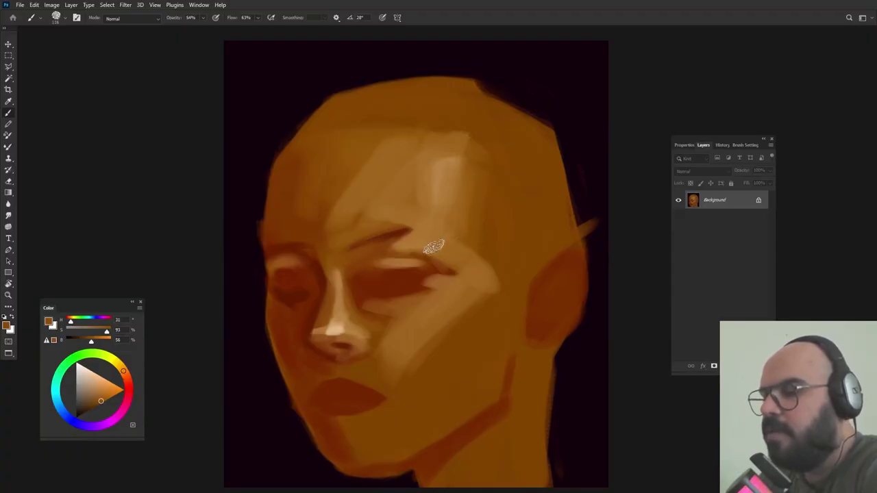
- Refine the near brow's lower edge and shade the near upper eyelid with darker browns sampled from the face
{"action": "left_click", "coordinate": [389, 246], "text": "alt"}
{"action": "right_click", "coordinate": [396, 244], "text": "alt"}
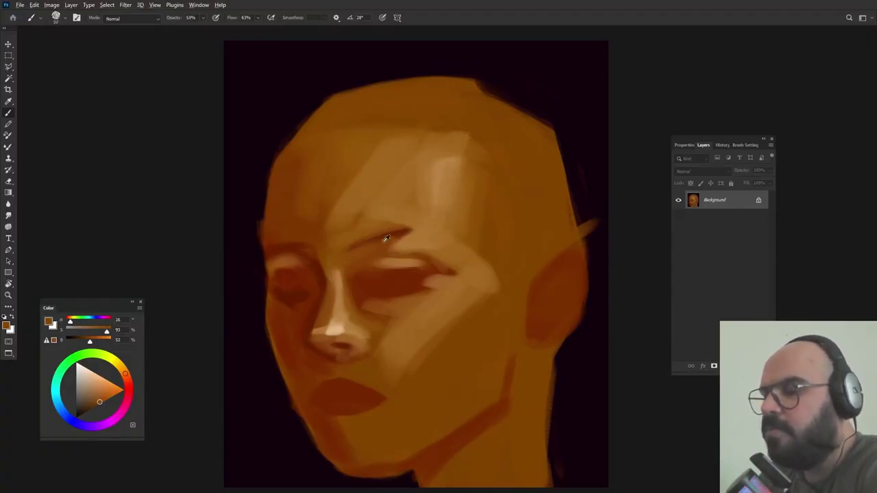
{"action": "left_click", "coordinate": [353, 415], "text": "alt"}
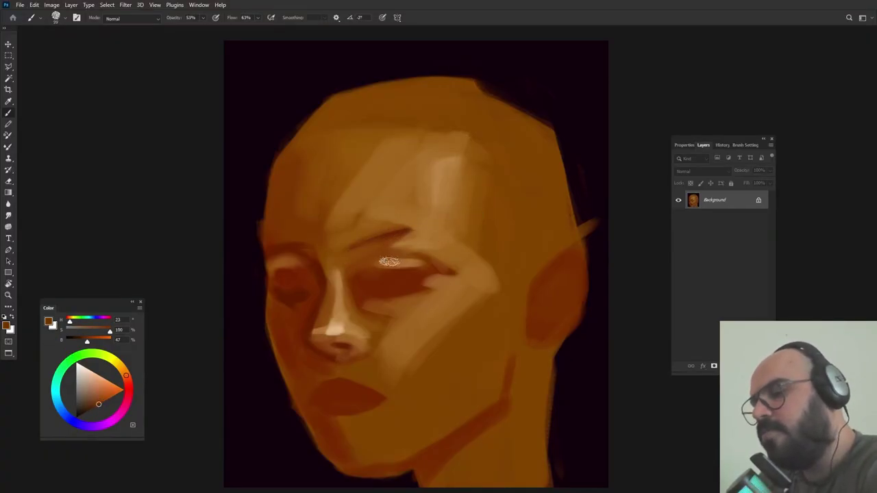
- Shade the crease of the near upper eyelid toward its outer corner with a saturated orange-brown
{"action": "left_click", "coordinate": [107, 400]}
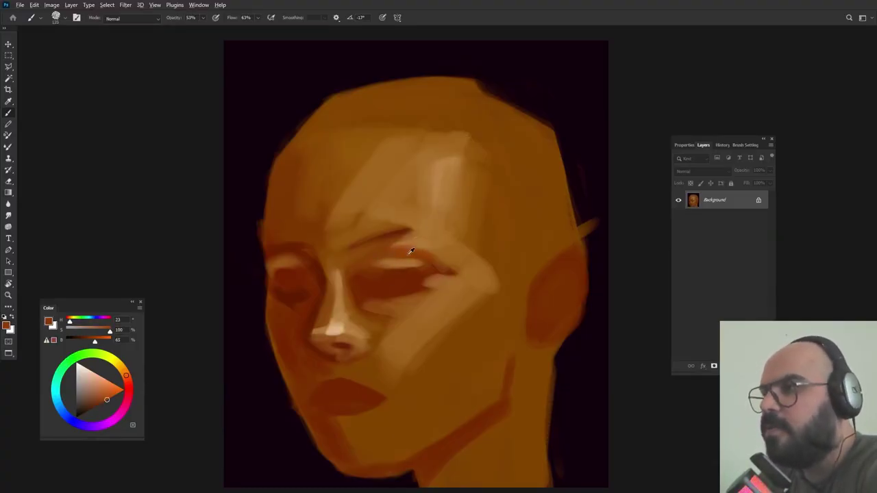
{"action": "left_click", "coordinate": [410, 251], "text": "alt"}
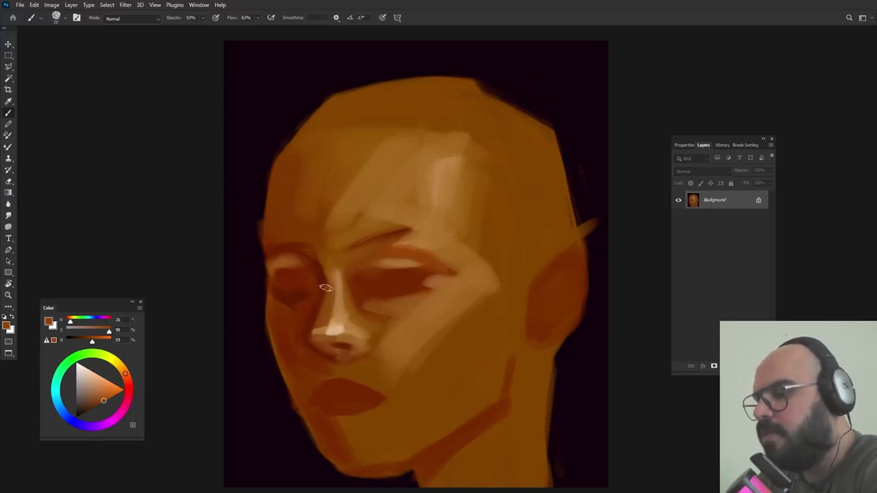
- Paint near-black upper lash lines across the far and near eyes, rotating the brush to follow each lid
{"action": "left_click", "coordinate": [319, 270], "text": "alt"}
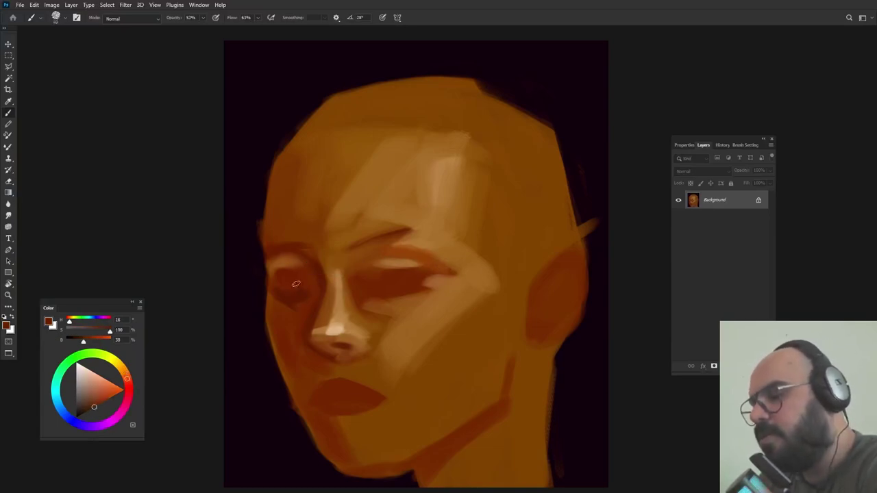
{"action": "left_click_drag", "start_coordinate": [94, 407], "coordinate": [79, 415]}
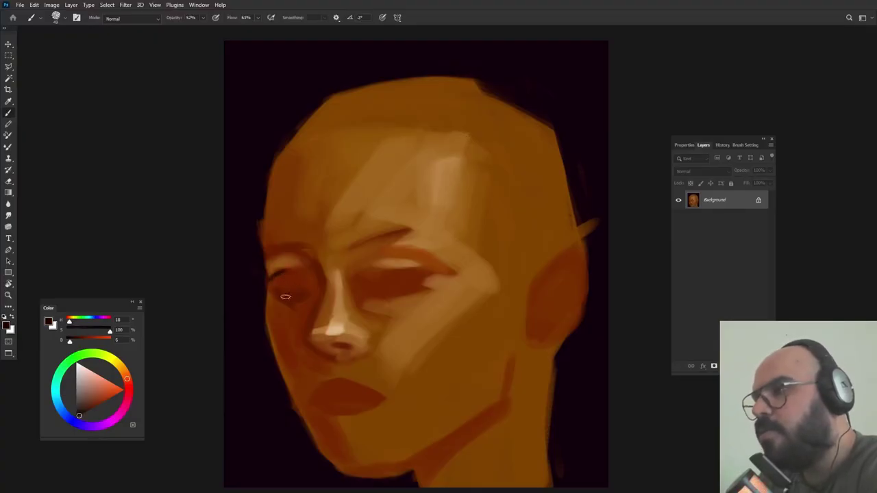
{"action": "left_click_drag", "start_coordinate": [285, 274], "coordinate": [308, 280]}
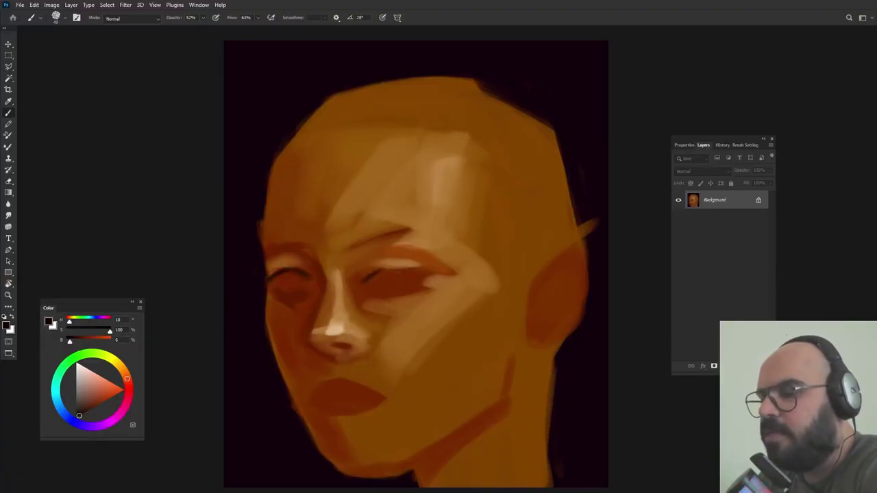
{"action": "mouse_move", "coordinate": [380, 271]}
{"action": "left_mouse_down"}
{"action": "mouse_move", "coordinate": [402, 270]}
{"action": "mouse_move", "coordinate": [420, 286]}
{"action": "left_mouse_up"}
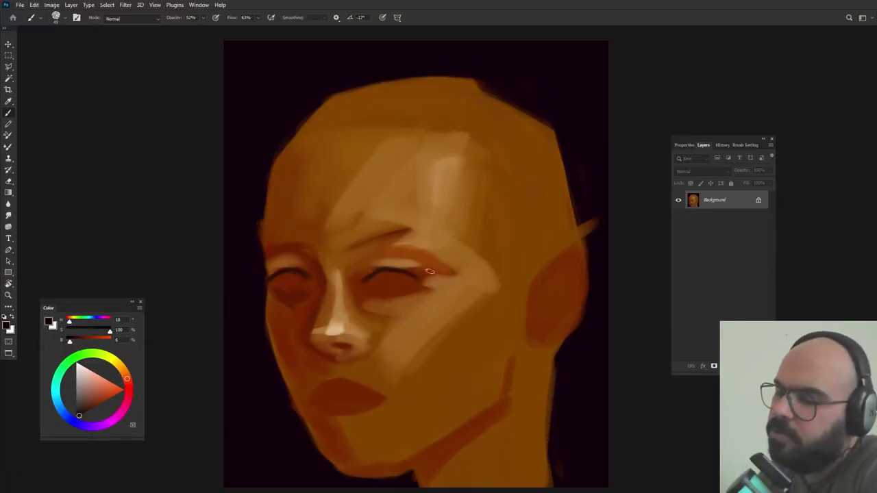
- Draw dark brown crease lines above both upper eyelids and soften them with browns sampled around the eyes
{"action": "left_click", "coordinate": [412, 270], "text": "alt"}
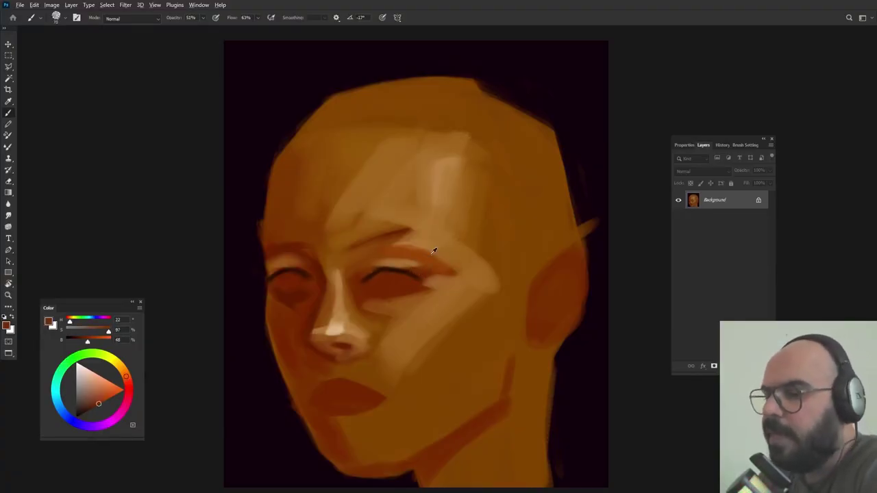
{"action": "left_click", "coordinate": [318, 260], "text": "alt"}
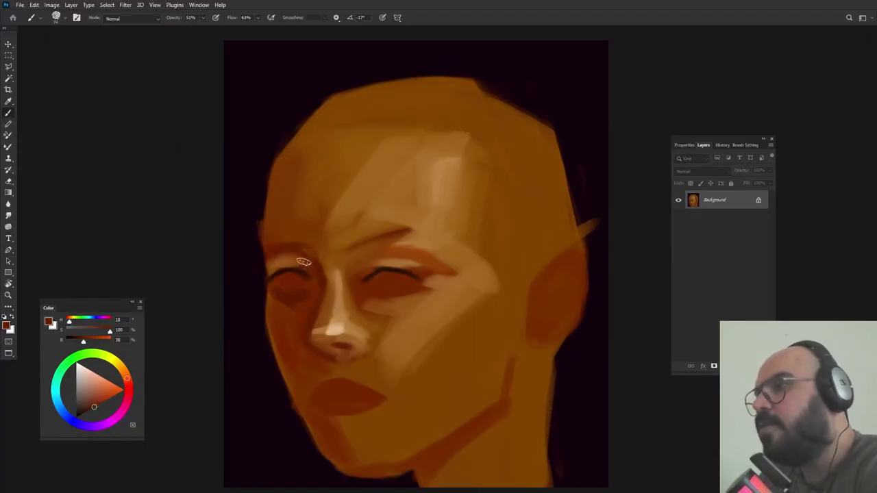
{"action": "left_click", "coordinate": [89, 410]}
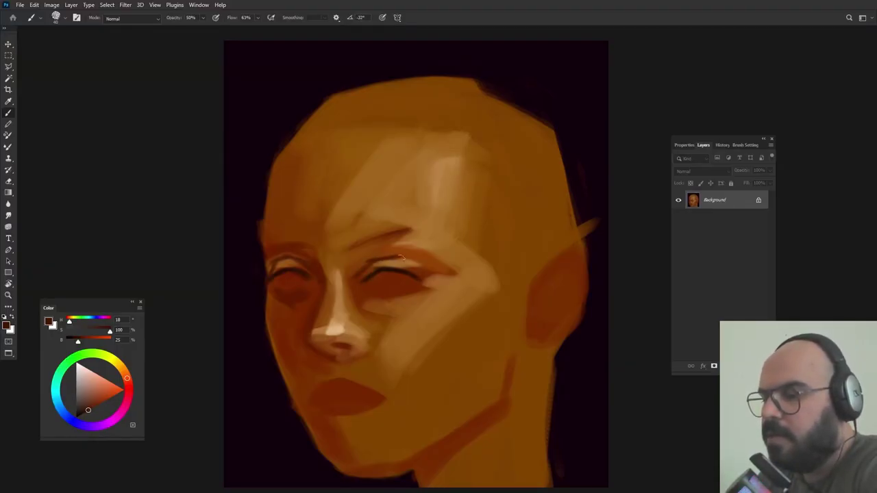
{"action": "left_click", "coordinate": [295, 258], "text": "alt"}
{"action": "key", "text": "4"}
{"action": "left_click", "coordinate": [283, 272], "text": "alt"}
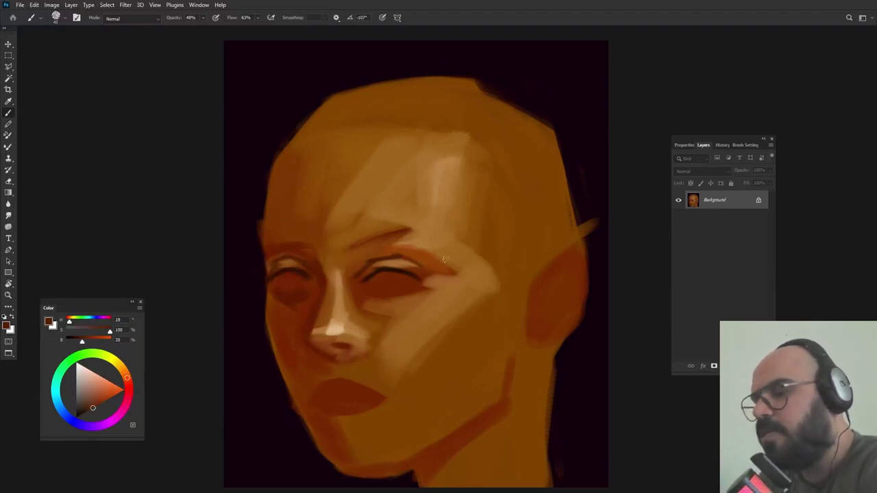
{"action": "left_click_drag", "start_coordinate": [411, 254], "coordinate": [415, 253]}
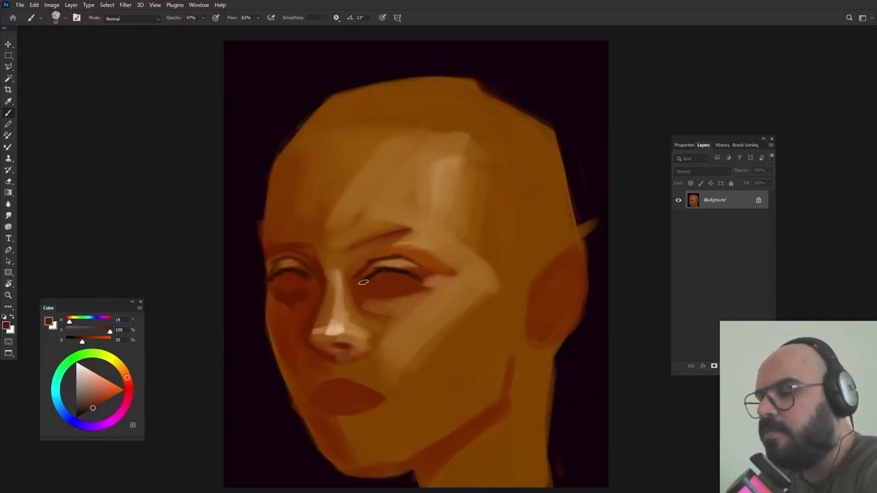
{"action": "left_click", "coordinate": [370, 269], "text": "alt"}
- Add pale highlights to both upper eyelids with a light tone sampled from the nose tip
{"action": "left_click", "coordinate": [441, 186], "text": "alt"}
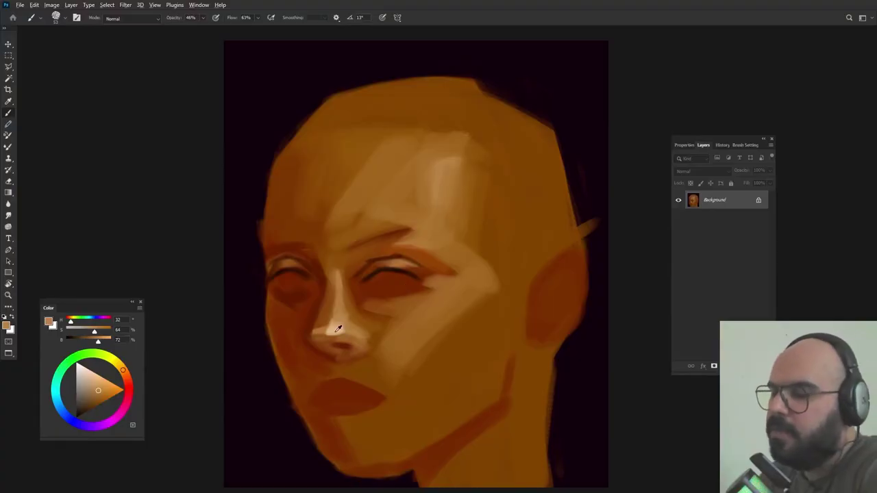
{"action": "left_click", "coordinate": [338, 329], "text": "alt"}
{"action": "left_click_drag", "start_coordinate": [296, 263], "coordinate": [292, 264]}
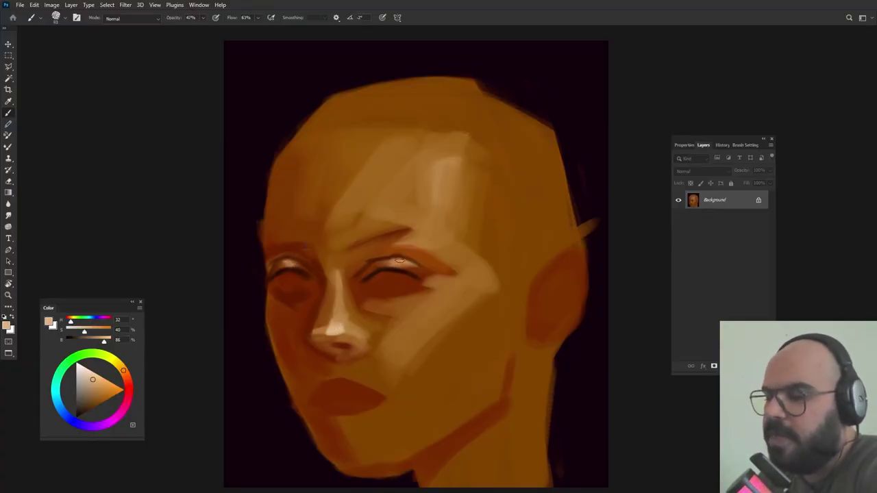
{"action": "left_click_drag", "start_coordinate": [399, 260], "coordinate": [415, 265]}
{"action": "left_click_drag", "start_coordinate": [435, 251], "coordinate": [431, 252]}
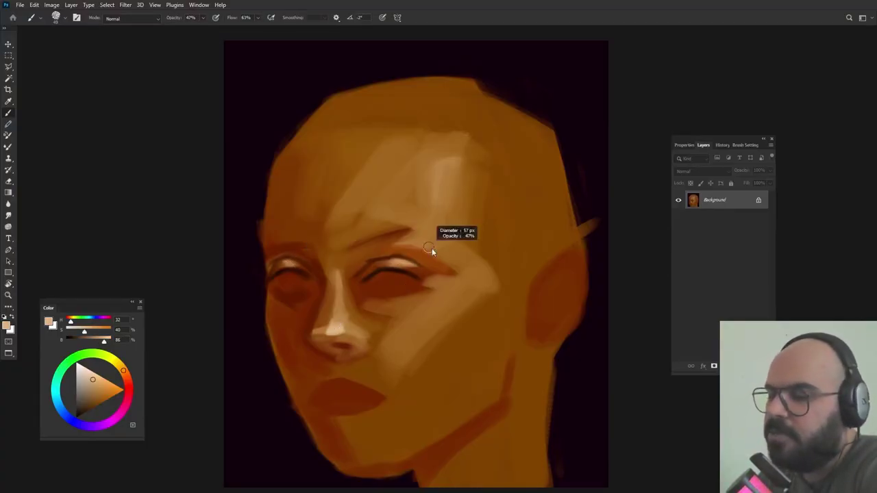
- Blend the lower forehead above the nose bridge with sampled midtones and red-brown, undoing the last stroke
{"action": "left_click", "coordinate": [364, 272], "text": "alt"}
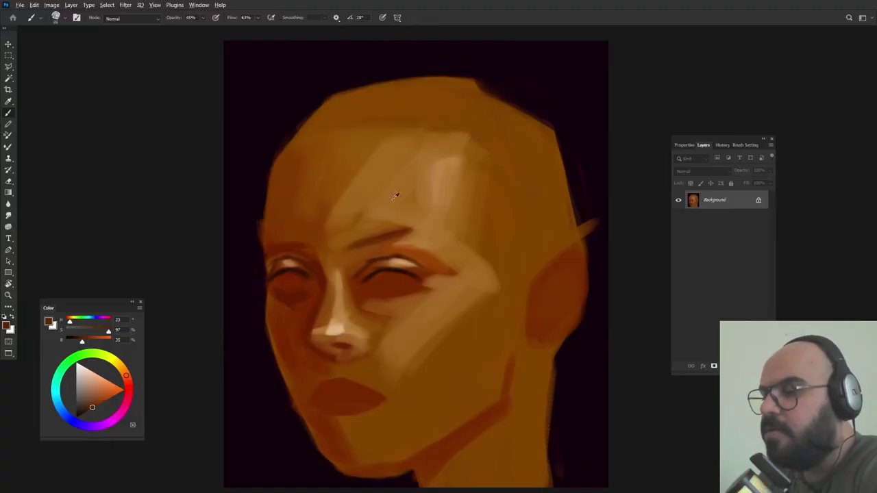
{"action": "left_click", "coordinate": [381, 214], "text": "alt"}
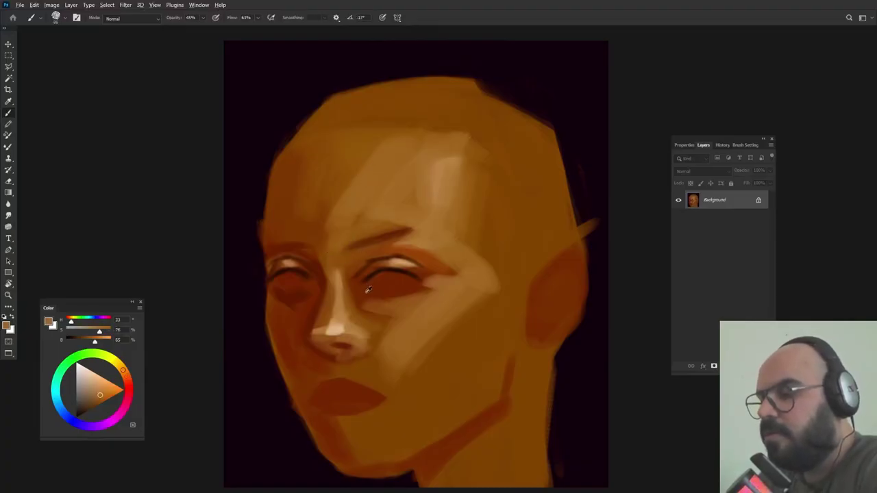
{"action": "left_click", "coordinate": [325, 236], "text": "alt"}
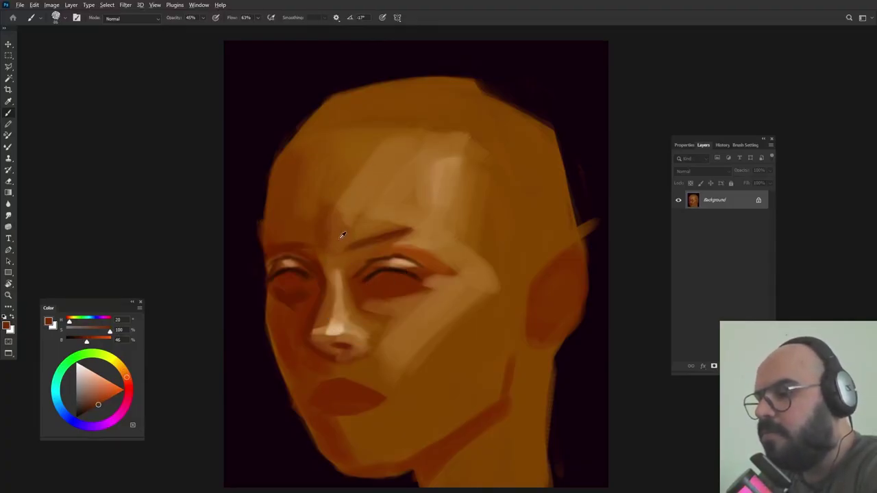
{"action": "left_click", "coordinate": [339, 232], "text": "alt"}
{"action": "left_click_drag", "start_coordinate": [345, 209], "coordinate": [335, 178]}
{"action": "left_click", "coordinate": [374, 287], "text": "alt"}
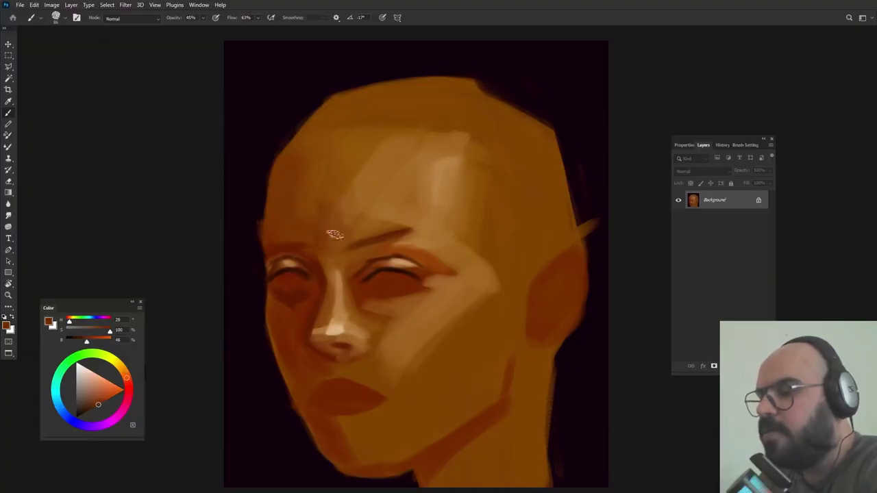
{"action": "left_click_drag", "start_coordinate": [341, 219], "coordinate": [381, 196]}
{"action": "key", "text": "ctrl+z"}
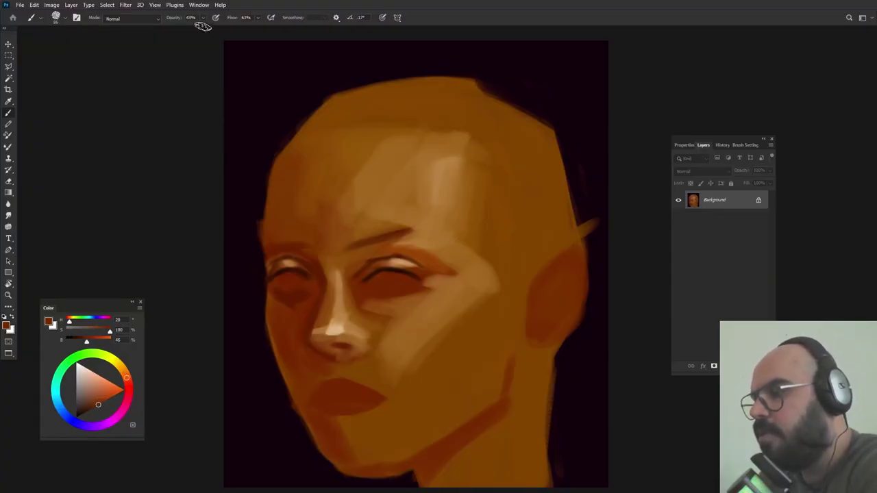
- Raise the brush opacity to 100% and extend the light forehead plane over the far brow with sampled golden-brown tones
{"action": "left_click", "coordinate": [202, 18]}
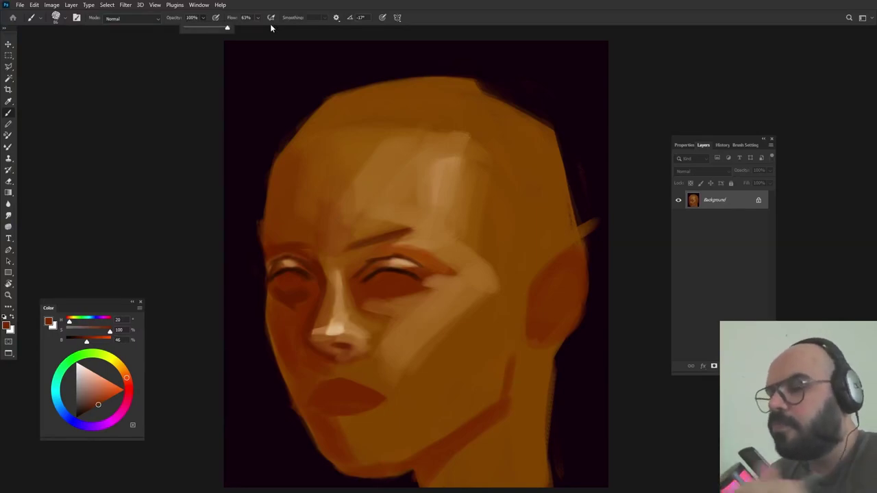
{"action": "left_click_drag", "start_coordinate": [332, 247], "coordinate": [374, 225]}
{"action": "key", "text": "ctrl+z"}
{"action": "left_click", "coordinate": [329, 231], "text": "alt"}
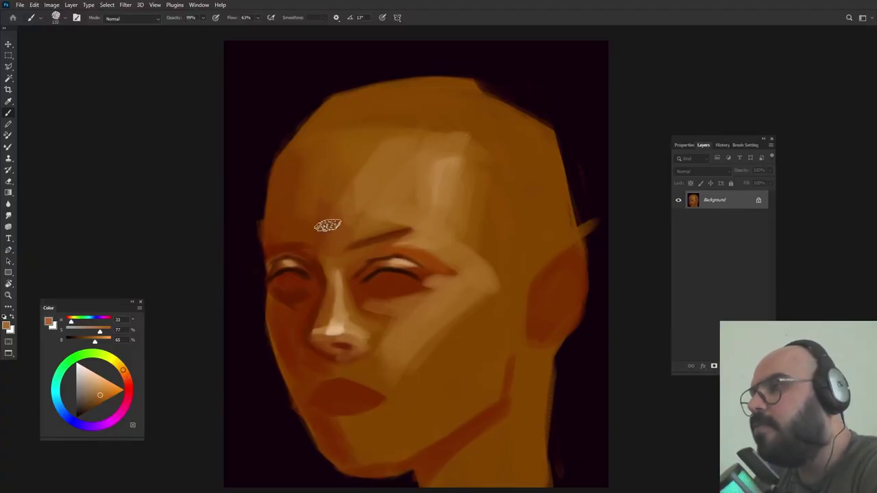
{"action": "left_click", "coordinate": [338, 151], "text": "alt"}
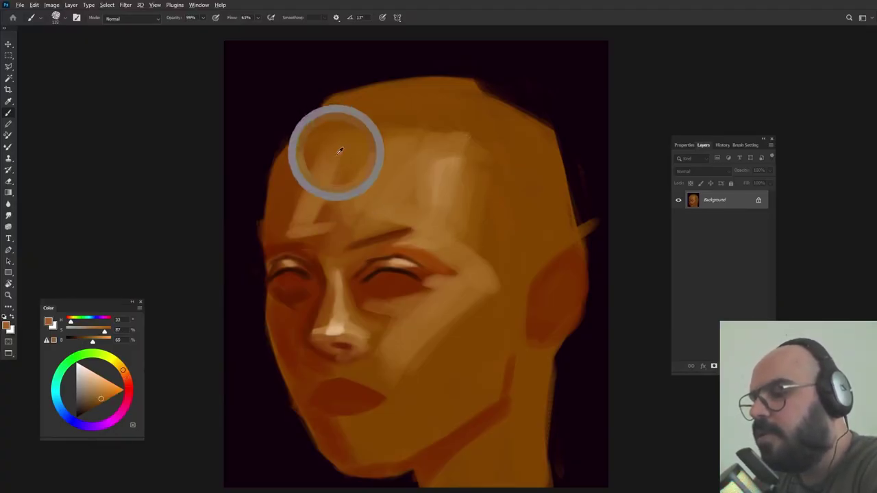
{"action": "left_click", "coordinate": [330, 218], "text": "alt"}
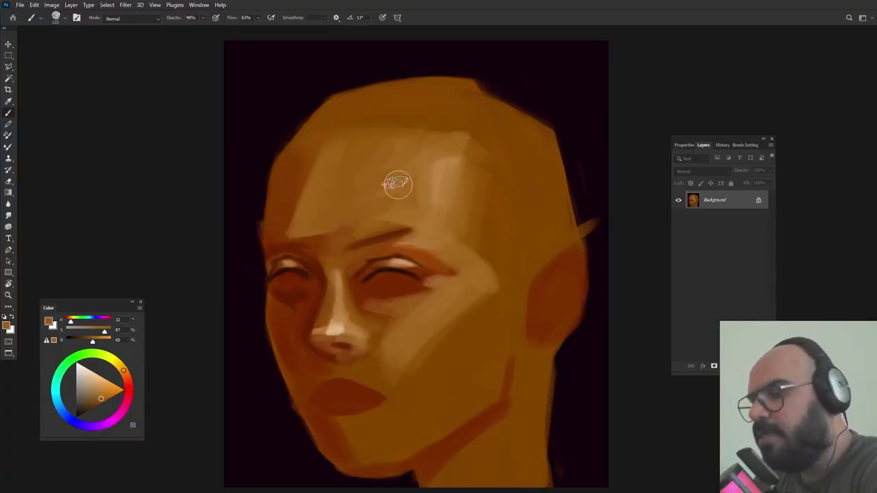
- Blend the light forehead plane down between the brows with midtones sampled from the central forehead
{"action": "left_click", "coordinate": [387, 214], "text": "alt"}
{"action": "mouse_move", "coordinate": [328, 243]}
{"action": "left_mouse_down"}
{"action": "mouse_move", "coordinate": [342, 239]}
{"action": "mouse_move", "coordinate": [329, 248]}
{"action": "left_mouse_up"}
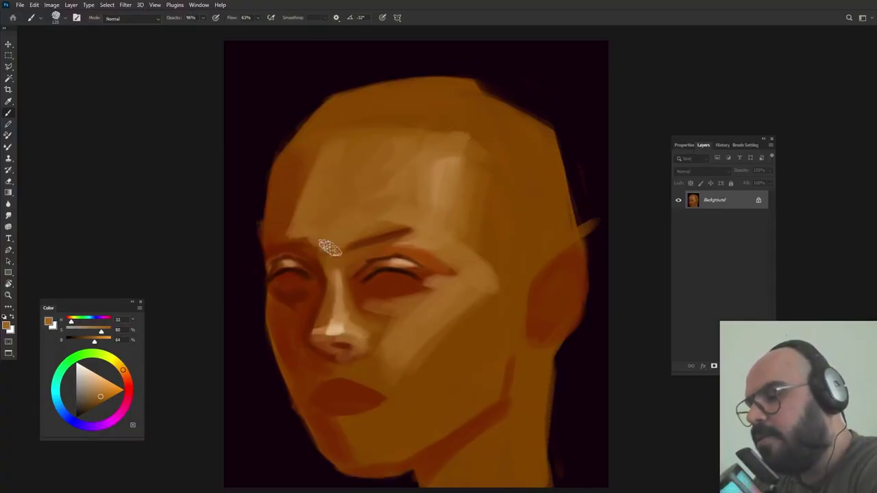
{"action": "left_click", "coordinate": [406, 189], "text": "alt"}
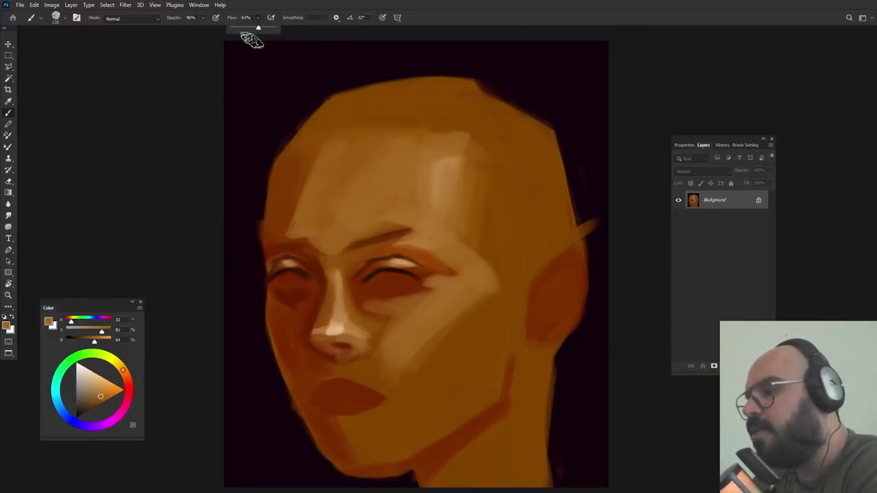
- Lower the brush flow to 36% and opacity to 70%, and paint a lighter band along the forehead's upper edge
{"action": "left_click_drag", "start_coordinate": [252, 40], "coordinate": [247, 32]}
{"action": "left_click", "coordinate": [196, 18]}
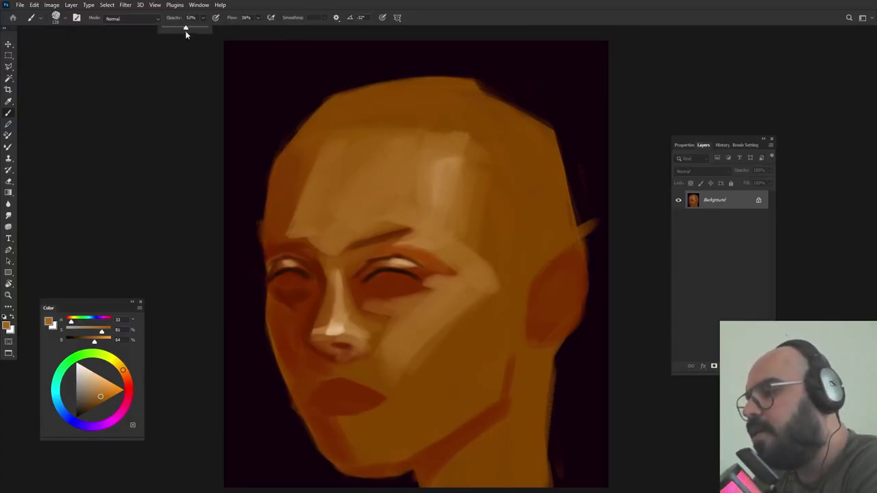
{"action": "left_click_drag", "start_coordinate": [190, 30], "coordinate": [194, 29]}
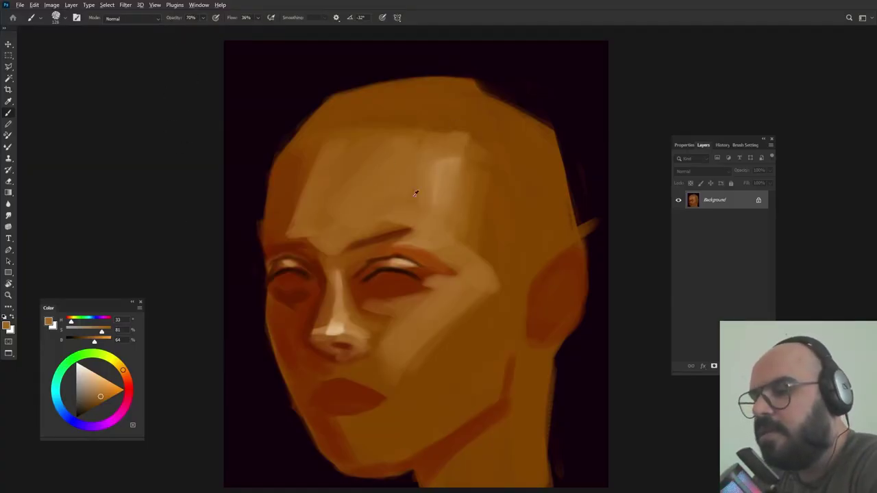
{"action": "left_click", "coordinate": [418, 172], "text": "alt"}
{"action": "key", "text": "shift+Left"}
{"action": "key", "text": "shift+Left"}
{"action": "key", "text": "shift+Left"}
{"action": "mouse_move", "coordinate": [383, 140]}
{"action": "left_mouse_down"}
{"action": "mouse_move", "coordinate": [434, 141]}
{"action": "mouse_move", "coordinate": [400, 136]}
{"action": "left_mouse_up"}
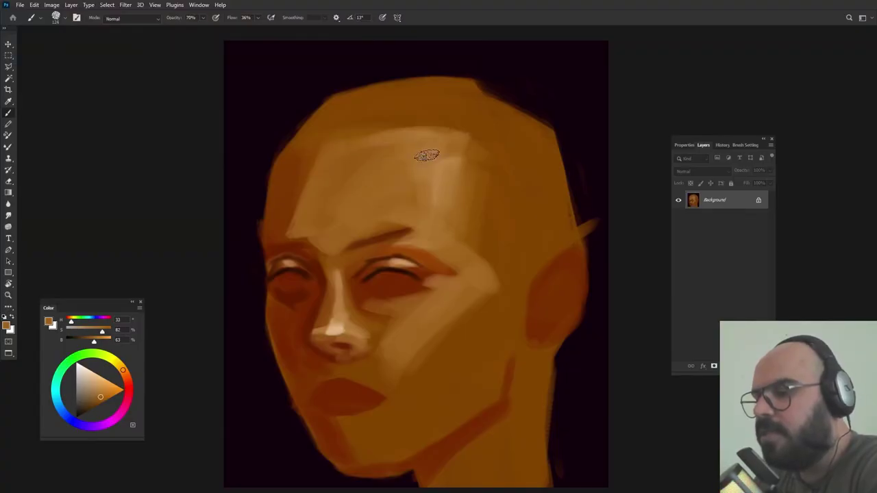
- Soften the far edge of the forehead's light plane with tones sampled beside it, using a rotated brush
{"action": "left_click", "coordinate": [299, 218], "text": "alt"}
{"action": "key", "text": "shift+Left"}
{"action": "key", "text": "shift+Left"}
{"action": "key", "text": "shift+Left"}
{"action": "key", "text": "shift+Left"}
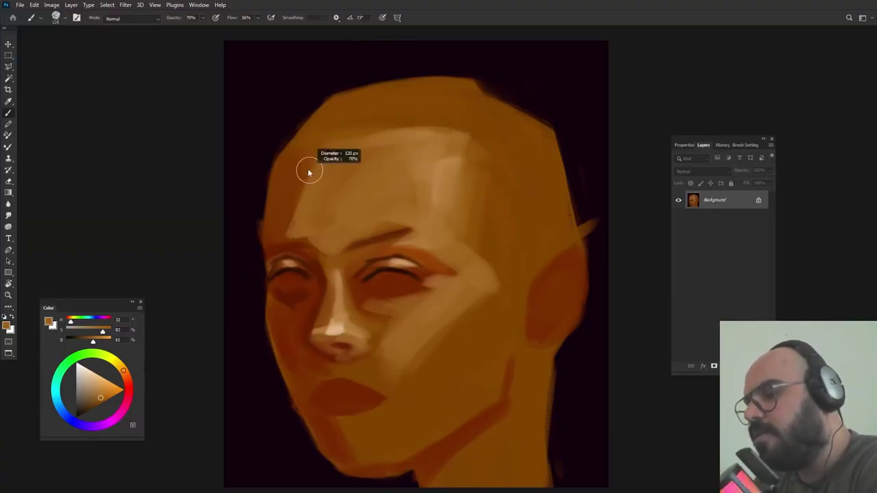
{"action": "left_click", "coordinate": [285, 225], "text": "alt"}
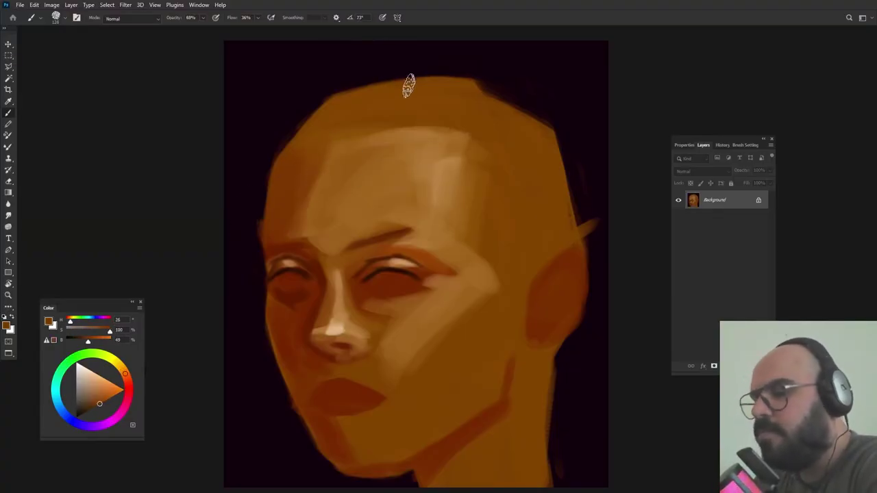
- Blend the transition between the brows and the top of the nose bridge with sampled oranges and a smaller, rotated brush
{"action": "left_click", "coordinate": [343, 259], "text": "alt"}
{"action": "key", "text": "shift+Left"}
{"action": "key", "text": "shift+Left"}
{"action": "key", "text": "shift+Left"}
{"action": "key", "text": "shift+Left"}
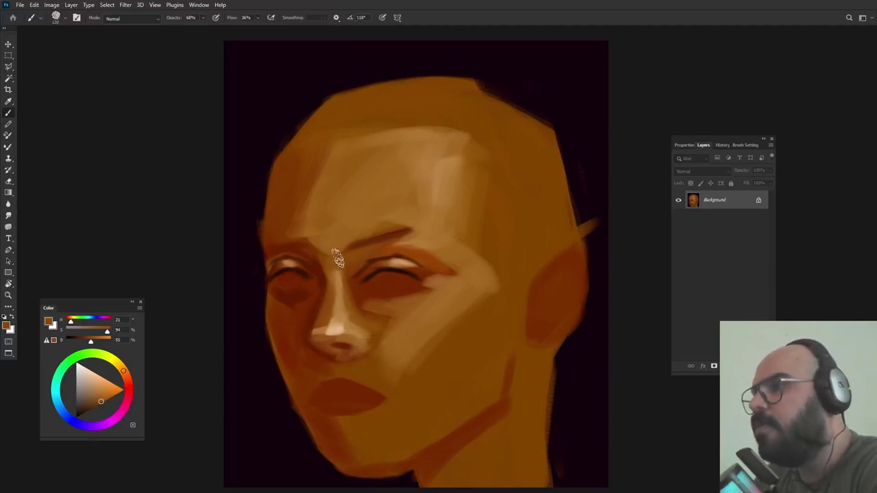
{"action": "left_click_drag", "start_coordinate": [344, 243], "coordinate": [341, 245]}
{"action": "left_click", "coordinate": [331, 260], "text": "alt"}
{"action": "key", "text": "shift+Left"}
{"action": "key", "text": "shift+Left"}
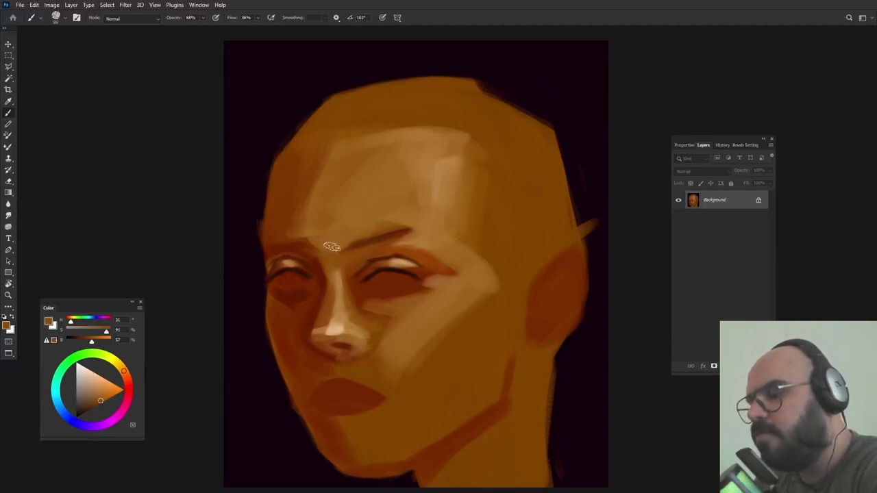
- Extend the light plane up the nose bridge between the brows with tones sampled from the nose, rotating the brush to about 88°
{"action": "left_click", "coordinate": [334, 326], "text": "alt"}
{"action": "left_click_drag", "start_coordinate": [348, 256], "coordinate": [342, 256]}
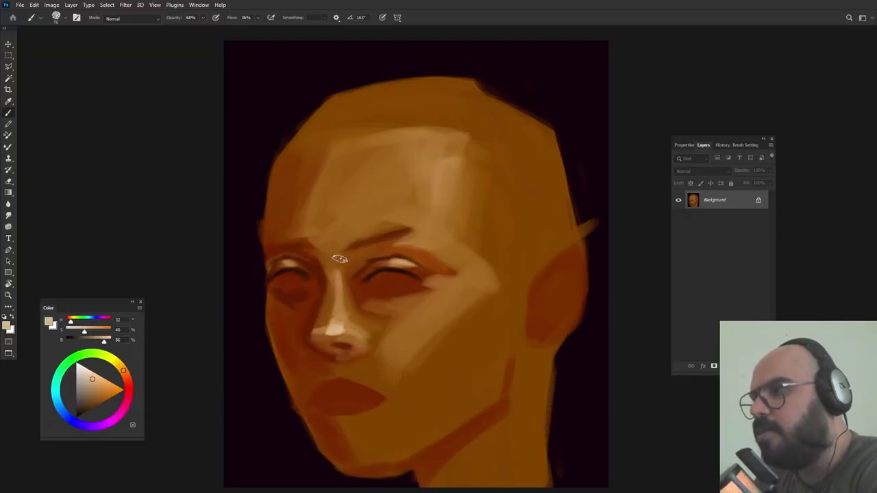
{"action": "key", "text": "shift+Left"}
{"action": "key", "text": "shift+Left"}
{"action": "key", "text": "shift+Left"}
{"action": "key", "text": "shift+Left"}
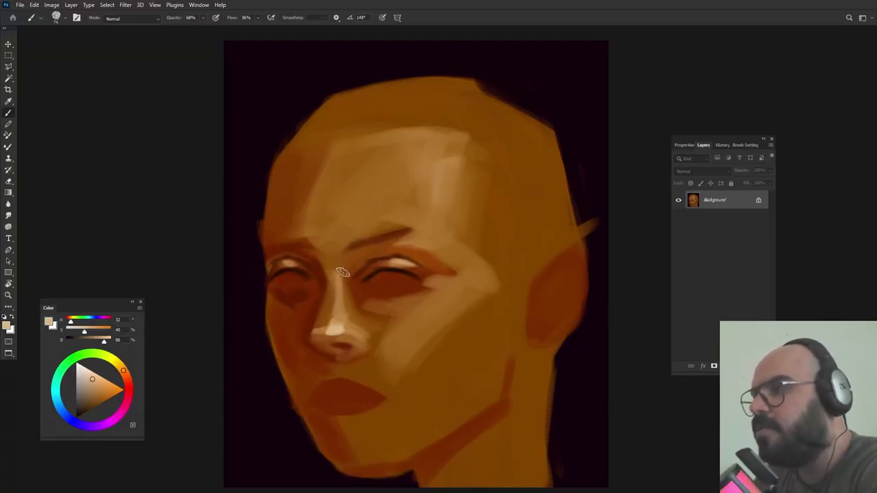
{"action": "key", "text": "shift+Left"}
{"action": "key", "text": "shift+Left"}
{"action": "key", "text": "shift+Left"}
{"action": "key", "text": "shift+Left"}
{"action": "left_click", "coordinate": [339, 310], "text": "alt"}
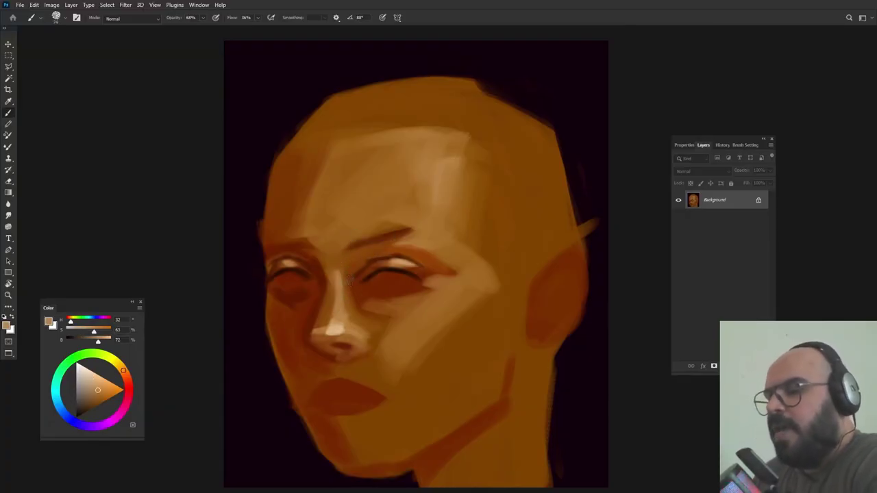
{"action": "mouse_move", "coordinate": [347, 275]}
{"action": "left_mouse_down"}
{"action": "mouse_move", "coordinate": [346, 289]}
{"action": "mouse_move", "coordinate": [353, 269]}
{"action": "left_mouse_up"}
- Touch up the skin below the near brow and paint a bright highlight on the forehead's light plane with the tone sampled from the nose tip
{"action": "left_click", "coordinate": [365, 256], "text": "alt"}
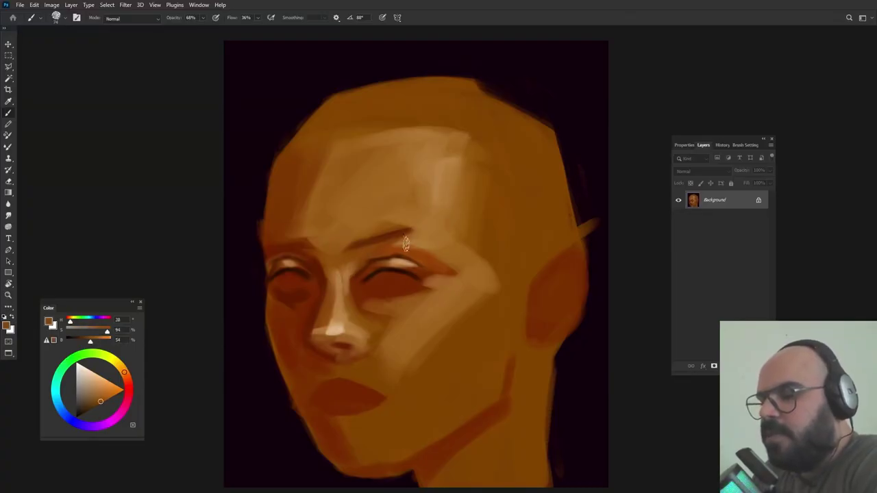
{"action": "left_click_drag", "start_coordinate": [420, 252], "coordinate": [430, 246]}
{"action": "left_click", "coordinate": [441, 172], "text": "alt"}
{"action": "mouse_move", "coordinate": [434, 190]}
{"action": "left_mouse_down"}
{"action": "mouse_move", "coordinate": [441, 179]}
{"action": "mouse_move", "coordinate": [439, 194]}
{"action": "left_mouse_up"}
{"action": "left_click", "coordinate": [336, 330], "text": "alt"}
{"action": "key", "text": "shift+Left"}
{"action": "key", "text": "shift+Right"}
{"action": "key", "text": "shift+Right"}
{"action": "key", "text": "shift+Right"}
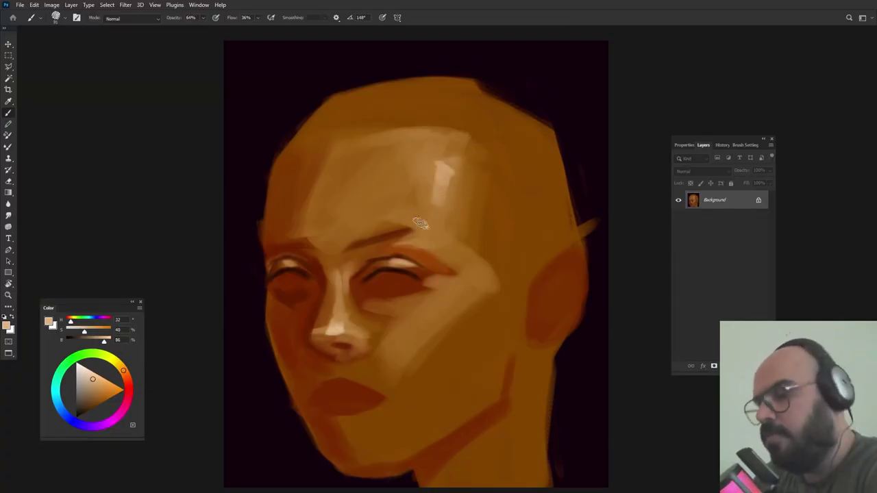
{"action": "left_click_drag", "start_coordinate": [377, 259], "coordinate": [366, 262]}
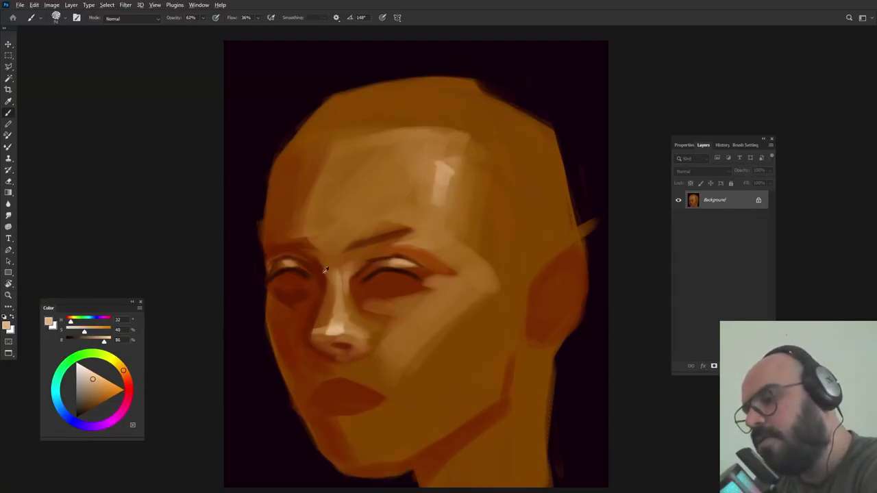
- Darken the near nostril at 59% brush opacity with deep tones sampled from the far eye and the background
{"action": "left_click", "coordinate": [296, 269], "text": "alt"}
{"action": "key", "text": "5"}
{"action": "key", "text": "9"}
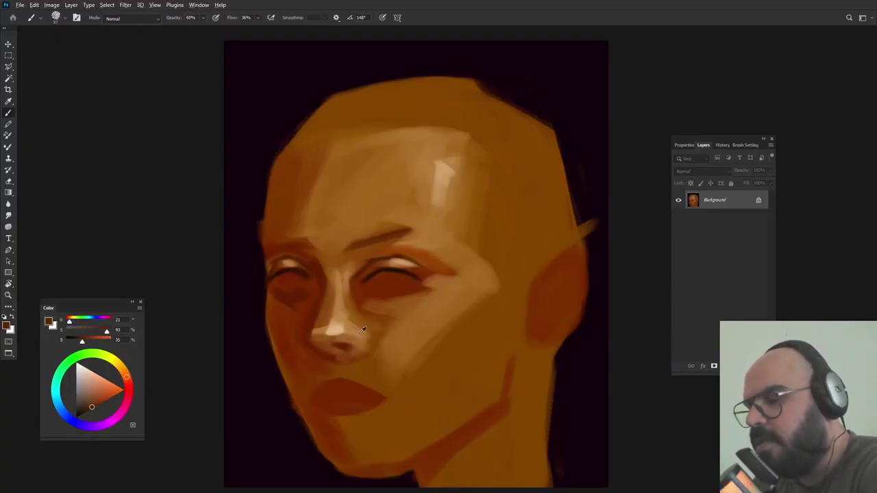
{"action": "left_click_drag", "start_coordinate": [361, 332], "coordinate": [357, 338]}
{"action": "left_click", "coordinate": [250, 392], "text": "alt"}
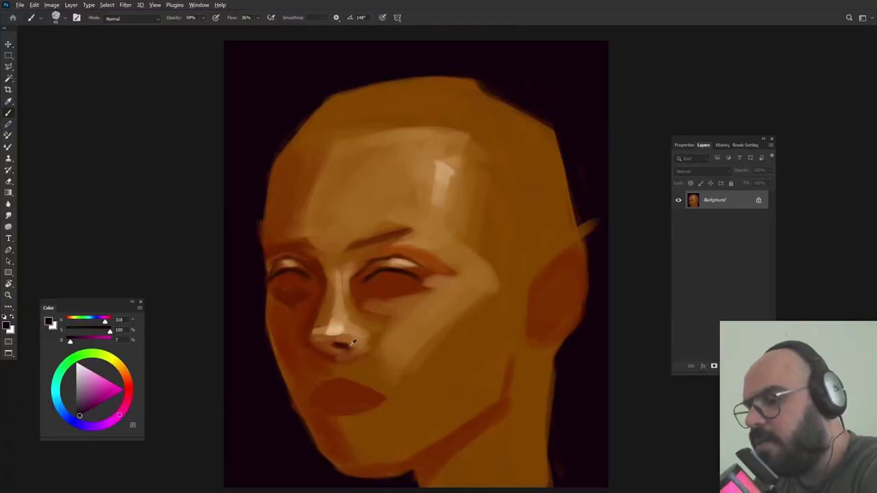
{"action": "left_click", "coordinate": [345, 342], "text": "alt"}
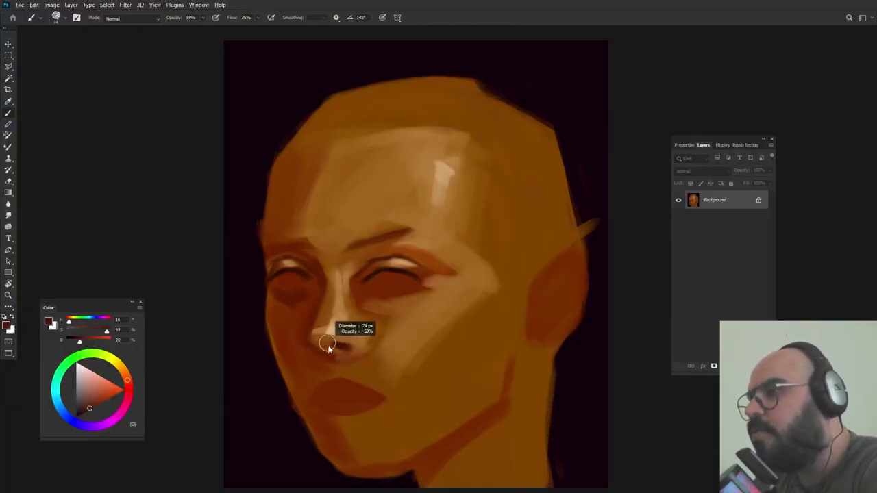
- Define the nose's underside and far nostril with a smaller brush, using dark browns sampled around the nose and eyes
{"action": "mouse_move", "coordinate": [326, 339]}
{"action": "left_mouse_down"}
{"action": "mouse_move", "coordinate": [316, 337]}
{"action": "mouse_move", "coordinate": [320, 345]}
{"action": "left_mouse_up"}
{"action": "left_click_drag", "start_coordinate": [325, 339], "coordinate": [315, 344]}
{"action": "left_click", "coordinate": [320, 305], "text": "alt"}
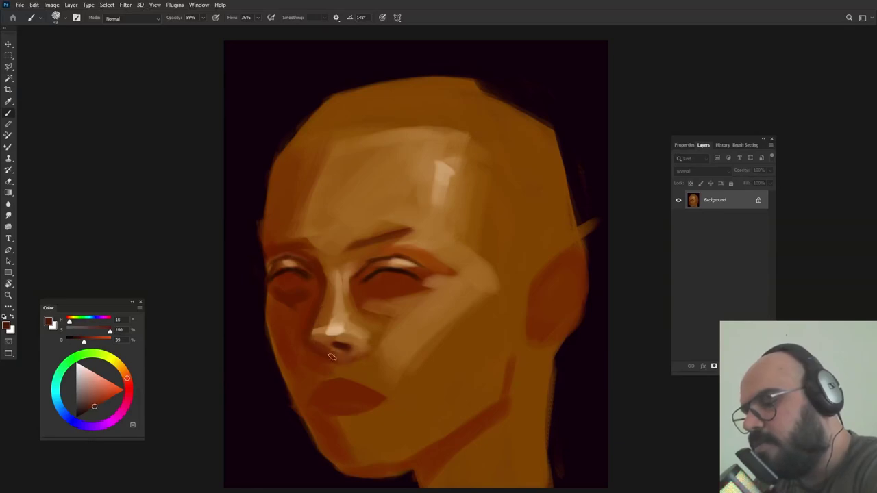
{"action": "left_click", "coordinate": [327, 341], "text": "alt"}
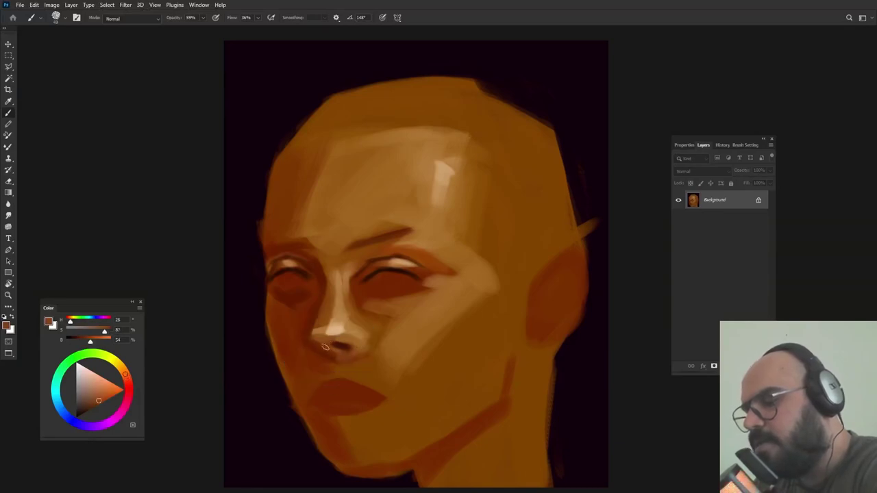
{"action": "left_click", "coordinate": [369, 276], "text": "alt"}
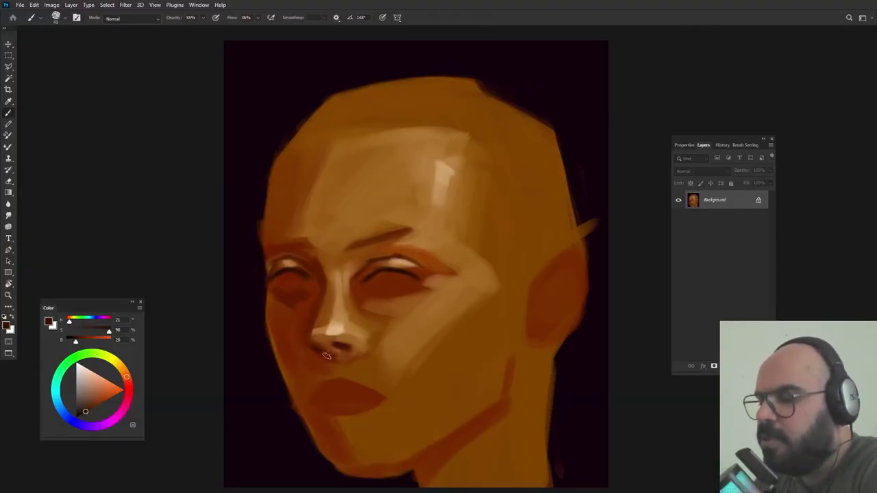
{"action": "left_click", "coordinate": [312, 336], "text": "alt"}
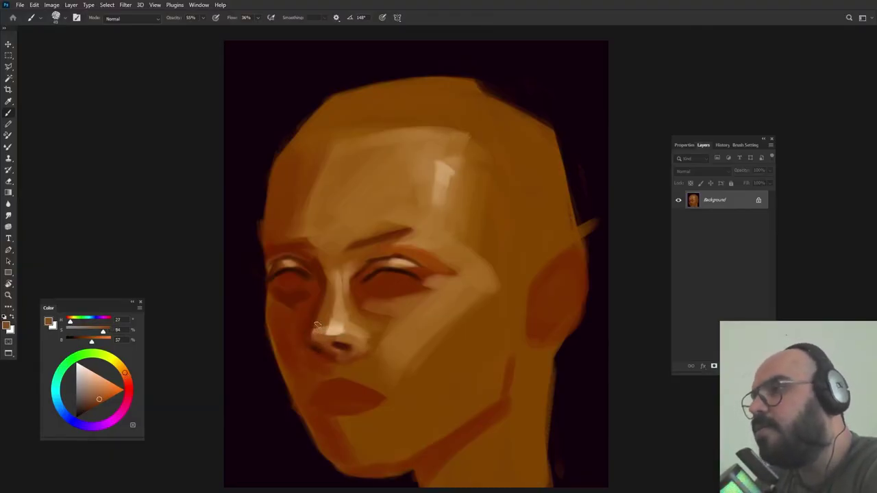
- Shade the far side of the nose from the inner eye corner down to the nostril with sampled browns and a rotated brush
{"action": "left_click", "coordinate": [318, 275], "text": "alt"}
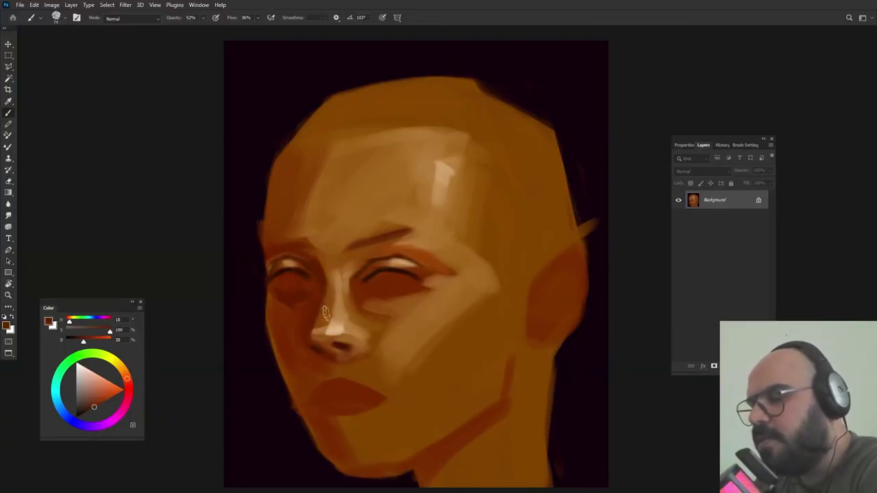
{"action": "left_click", "coordinate": [389, 247], "text": "alt"}
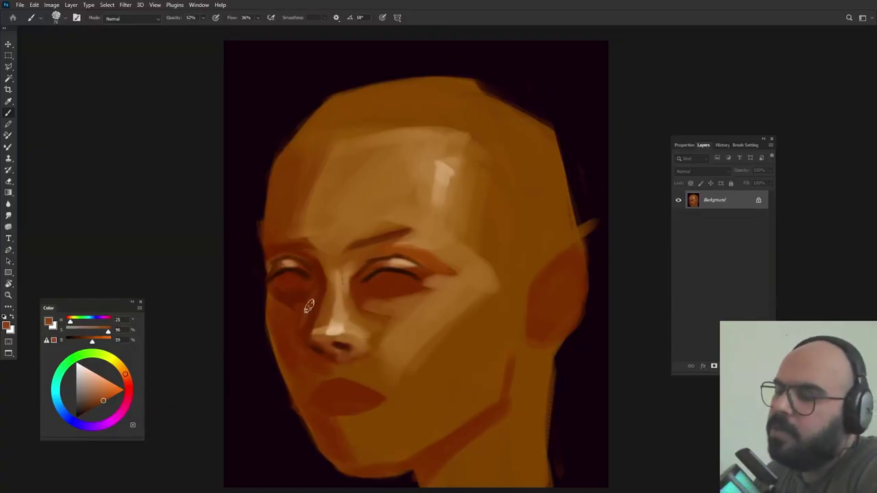
{"action": "key", "text": "shift+Left"}
{"action": "key", "text": "shift+Left"}
{"action": "key", "text": "shift+Left"}
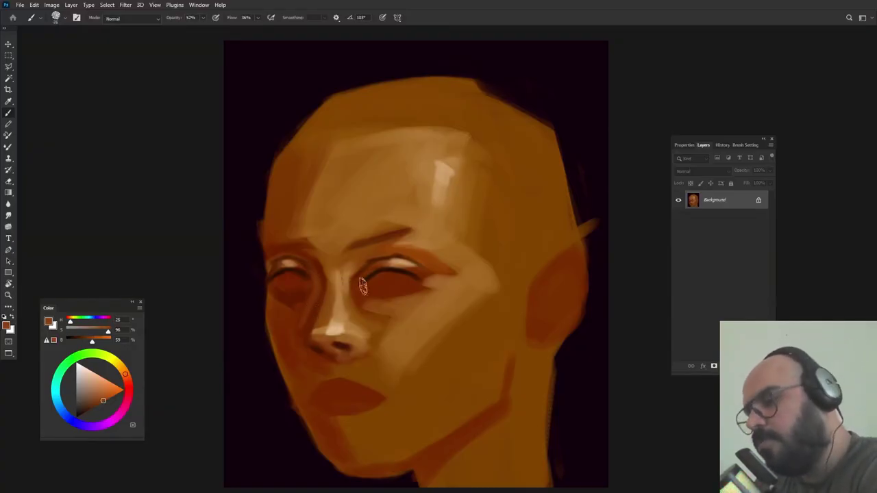
- Lighten the far cheek below the eye with an orange-brown tone sampled from above the near eye, and blend it into the skin
{"action": "left_click", "coordinate": [415, 242], "text": "alt"}
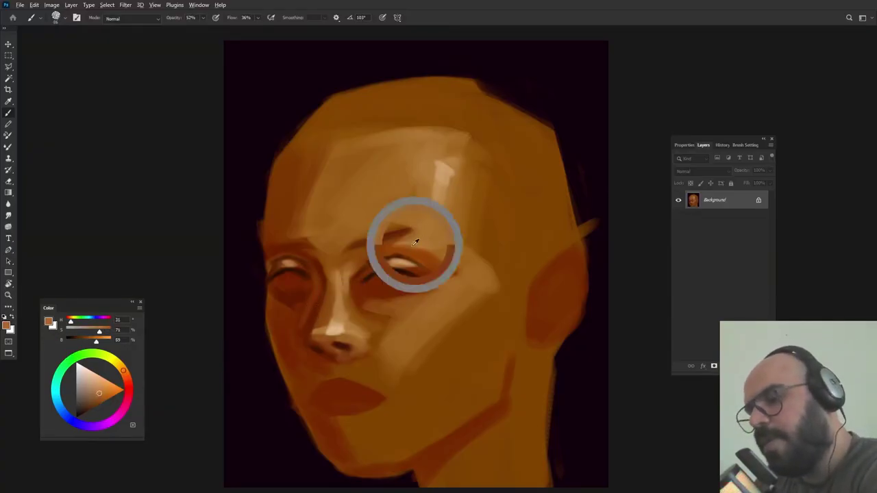
{"action": "mouse_move", "coordinate": [272, 311]}
{"action": "left_mouse_down"}
{"action": "mouse_move", "coordinate": [295, 320]}
{"action": "mouse_move", "coordinate": [295, 376]}
{"action": "left_mouse_up"}
{"action": "left_click", "coordinate": [290, 319], "text": "alt"}
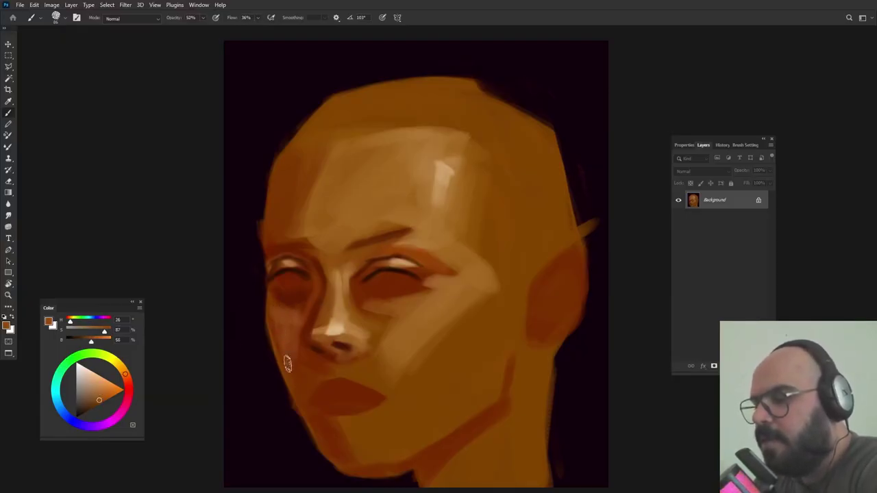
- Blend the near side of the nose into the cheek below the eye with midtones sampled from the nose bridge and a larger brush
{"action": "left_click", "coordinate": [437, 291], "text": "alt"}
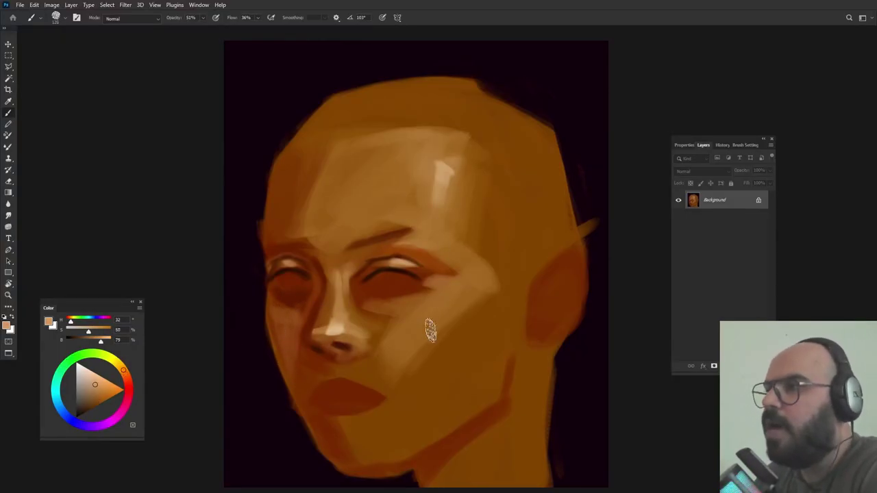
{"action": "left_click", "coordinate": [348, 283], "text": "alt"}
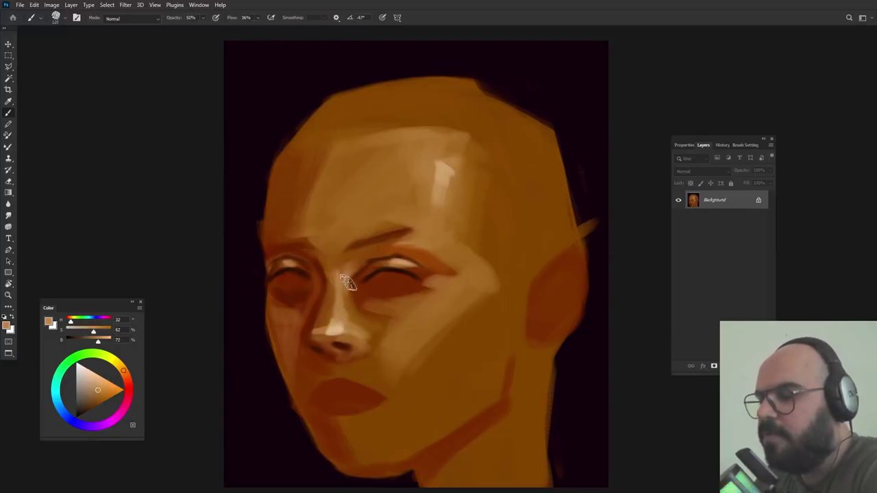
{"action": "left_click_drag", "start_coordinate": [354, 290], "coordinate": [348, 288], "text": "alt"}
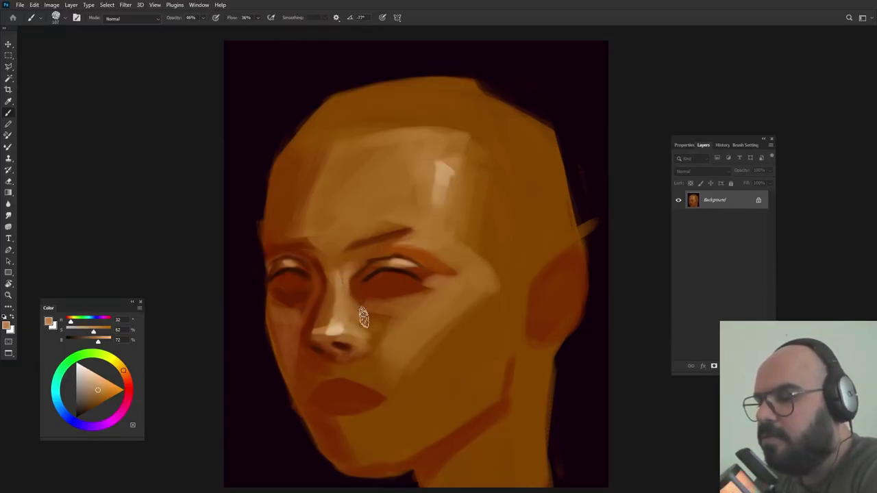
{"action": "left_click_drag", "start_coordinate": [364, 318], "coordinate": [375, 326]}
{"action": "left_click", "coordinate": [343, 315], "text": "alt"}
{"action": "left_click_drag", "start_coordinate": [344, 296], "coordinate": [374, 317]}
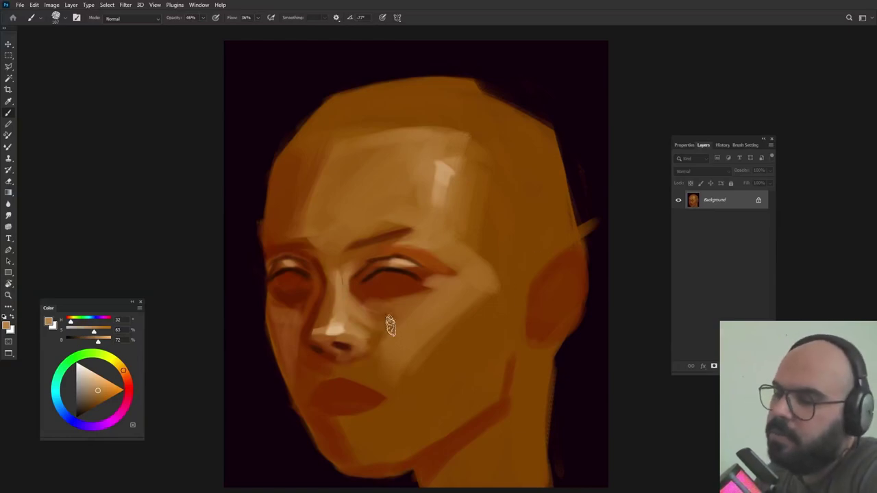
- Define the crease around the near nose wing with a sampled reddish brown, and soften the far edge of the nose tip
{"action": "left_click", "coordinate": [355, 303], "text": "alt"}
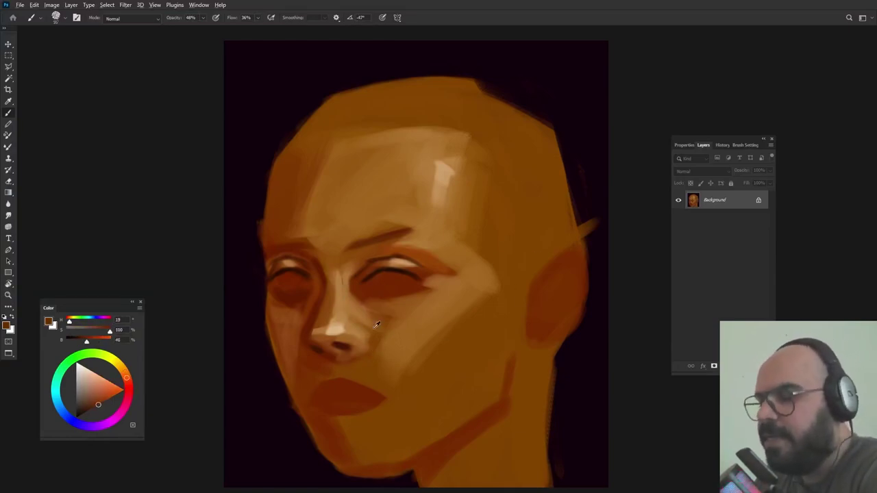
{"action": "left_click_drag", "start_coordinate": [374, 327], "coordinate": [361, 334], "text": "alt"}
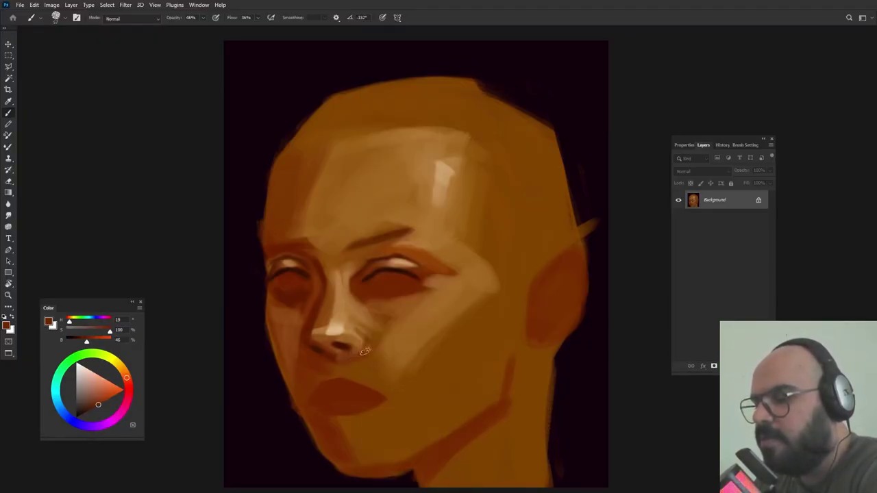
{"action": "left_click", "coordinate": [328, 332], "text": "alt"}
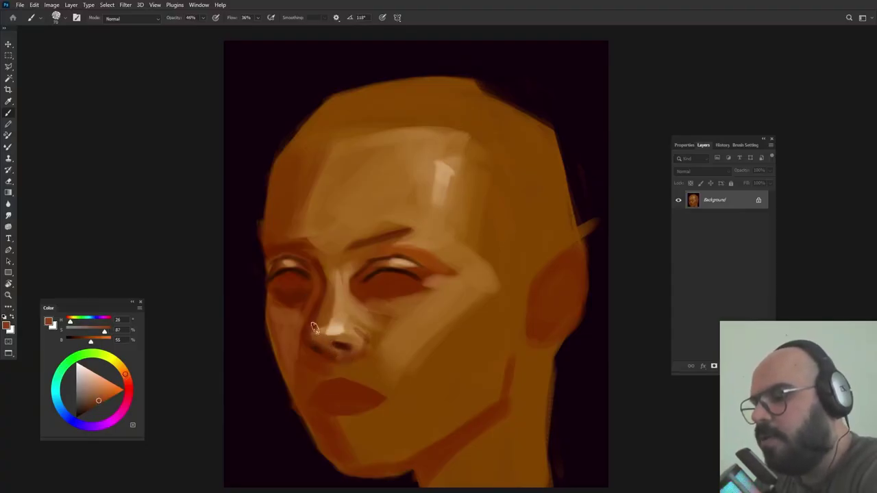
{"action": "left_click", "coordinate": [312, 334], "text": "alt"}
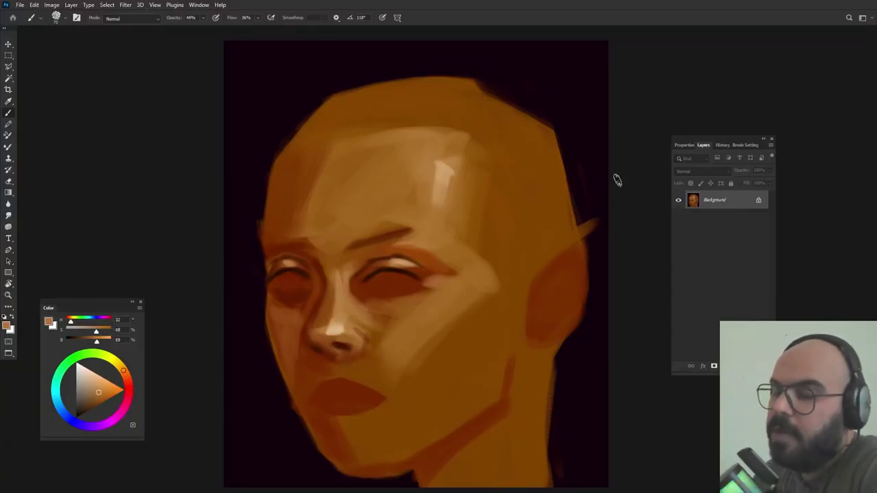
- Extend the near eyebrow's tail outward and darken the far eyebrow with sampled browns, blending the brows' inner ends
{"action": "left_click", "coordinate": [367, 277], "text": "alt"}
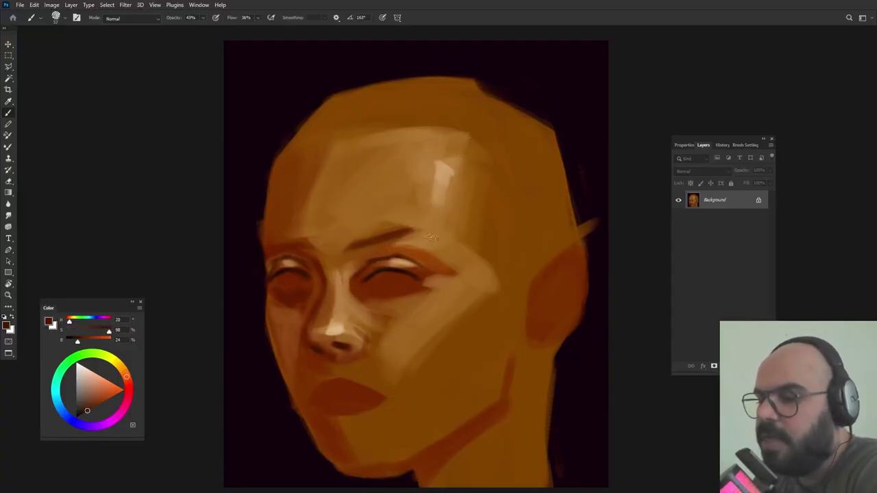
{"action": "left_click", "coordinate": [374, 241], "text": "alt"}
{"action": "mouse_move", "coordinate": [406, 237]}
{"action": "left_mouse_down"}
{"action": "mouse_move", "coordinate": [438, 236]}
{"action": "mouse_move", "coordinate": [429, 238]}
{"action": "left_mouse_up"}
{"action": "left_click", "coordinate": [344, 243], "text": "alt"}
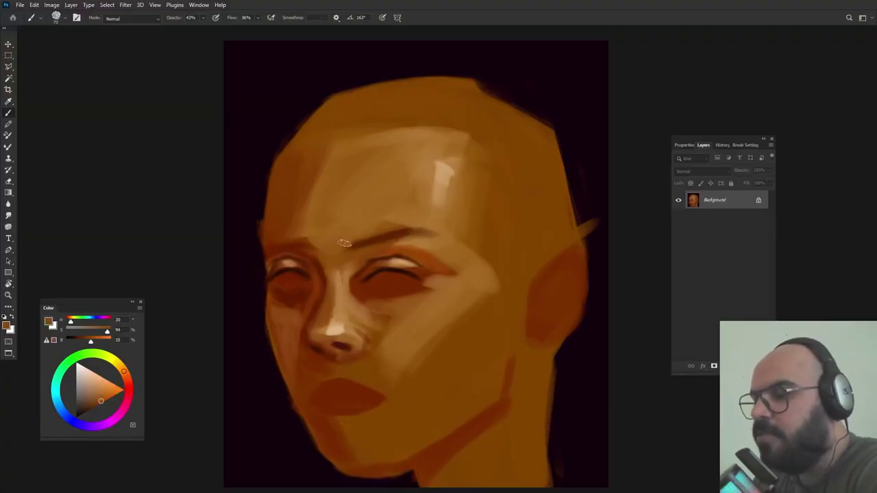
{"action": "left_click", "coordinate": [303, 270], "text": "alt"}
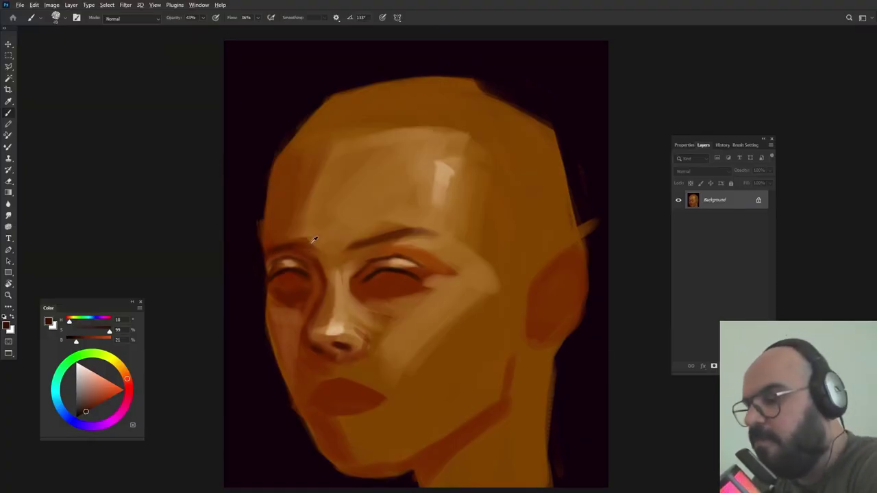
{"action": "left_click", "coordinate": [314, 240], "text": "alt"}
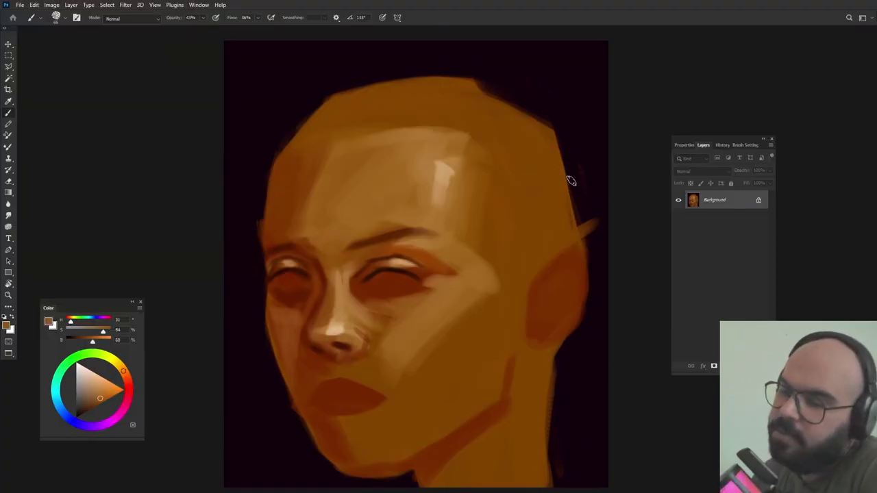
- Extend the forehead highlight down to the near brow's tail with light tones sampled from the highlight and a larger brush
{"action": "left_click", "coordinate": [446, 172], "text": "alt"}
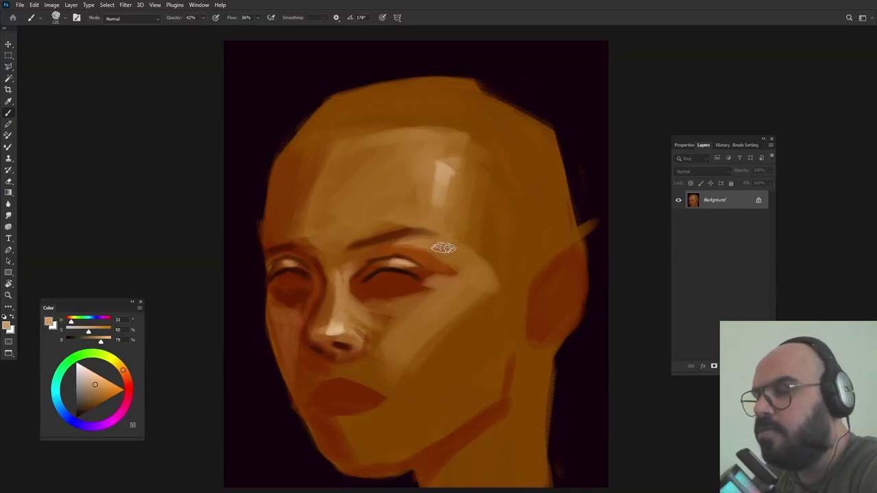
{"action": "left_click", "coordinate": [446, 199], "text": "alt"}
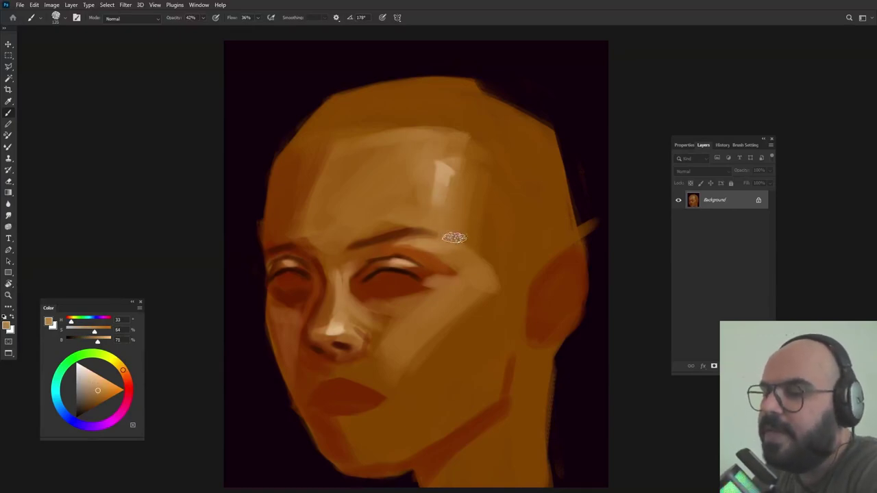
{"action": "left_click", "coordinate": [446, 172], "text": "alt"}
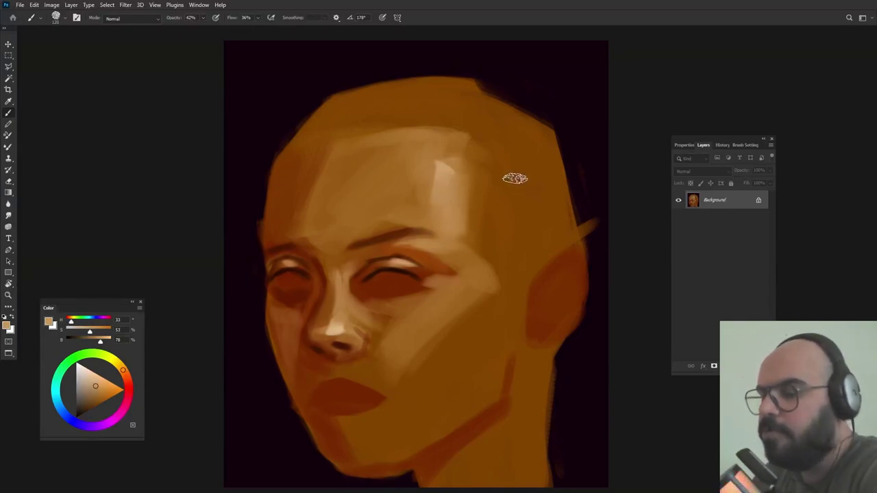
- Darken the far nostril and the underside of the nose with dark and reddish browns sampled from the nose and eye shadows
{"action": "left_click", "coordinate": [310, 332], "text": "alt"}
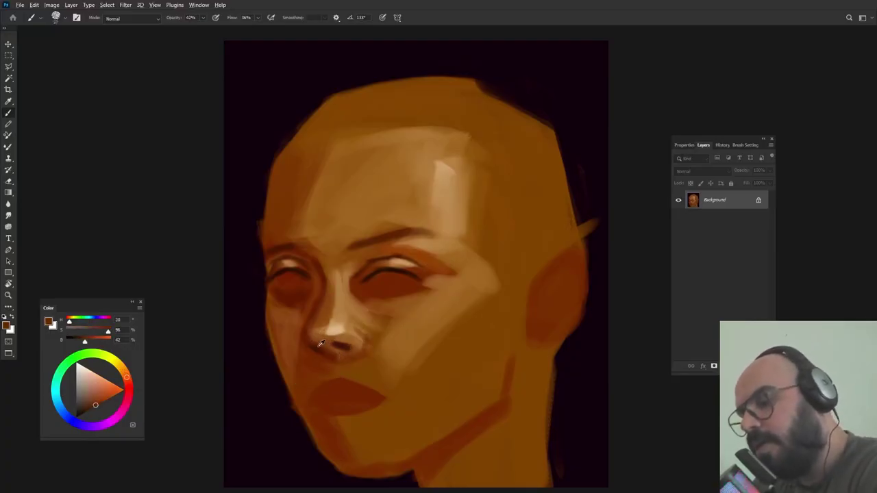
{"action": "left_click", "coordinate": [307, 337], "text": "alt"}
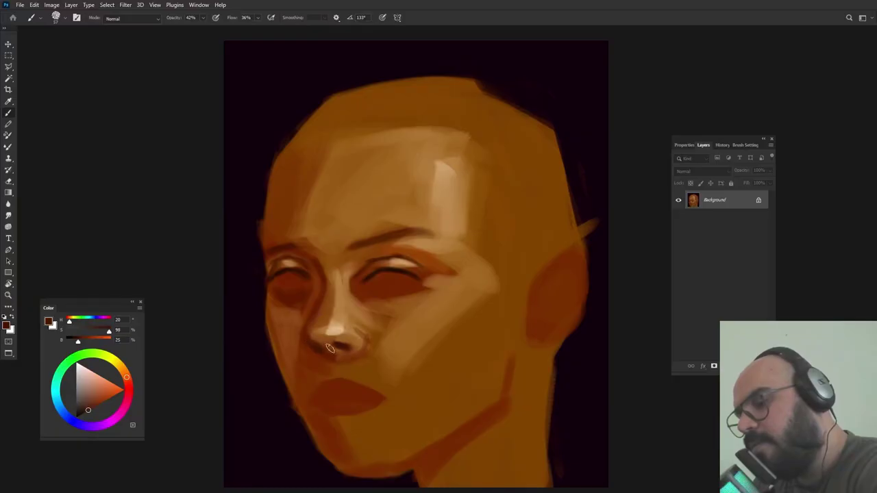
{"action": "left_click", "coordinate": [319, 336], "text": "alt"}
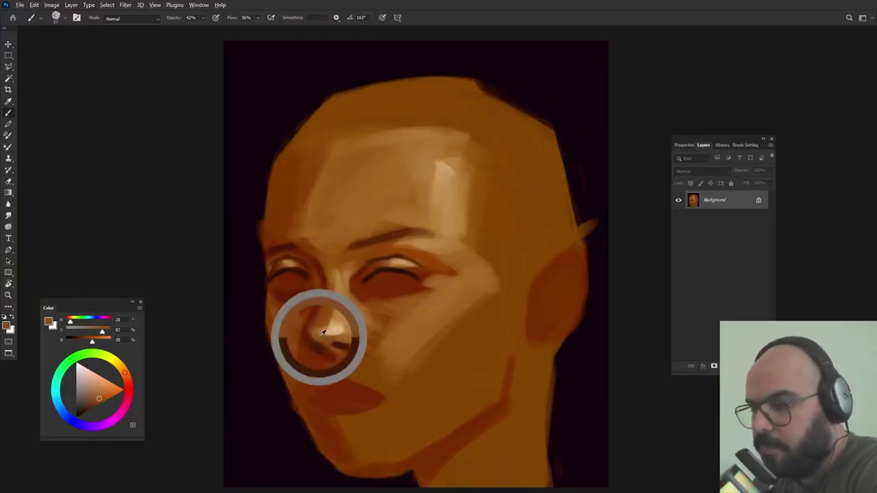
{"action": "left_click", "coordinate": [390, 271], "text": "alt"}
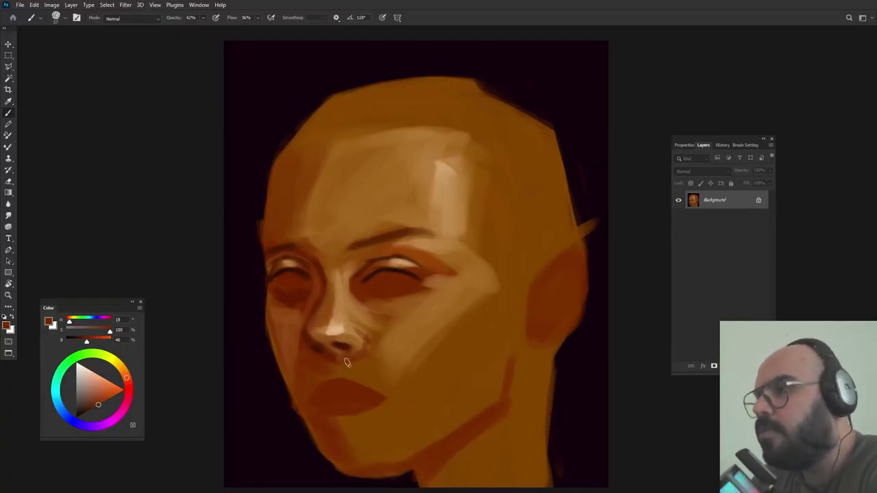
- Paint a light philtrum between nose and upper lip with a tone sampled from the nose bridge, and blend its far side with midtones
{"action": "left_click", "coordinate": [340, 319], "text": "alt"}
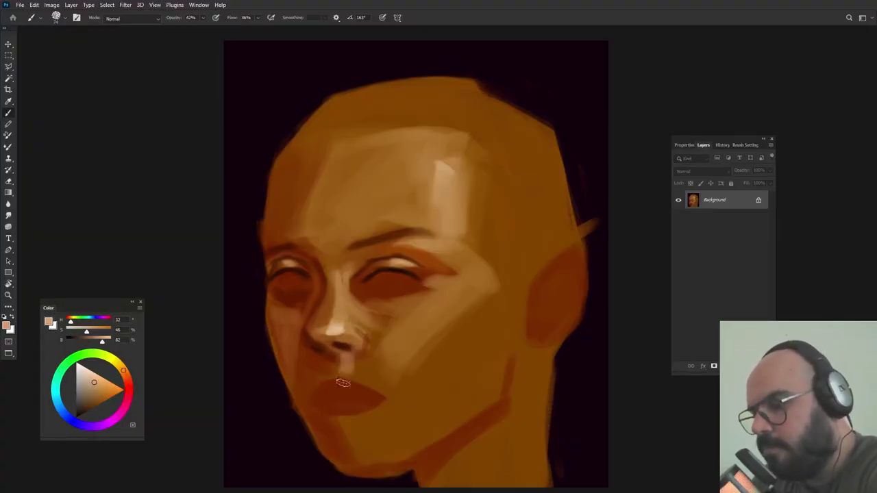
{"action": "left_click", "coordinate": [335, 362], "text": "alt"}
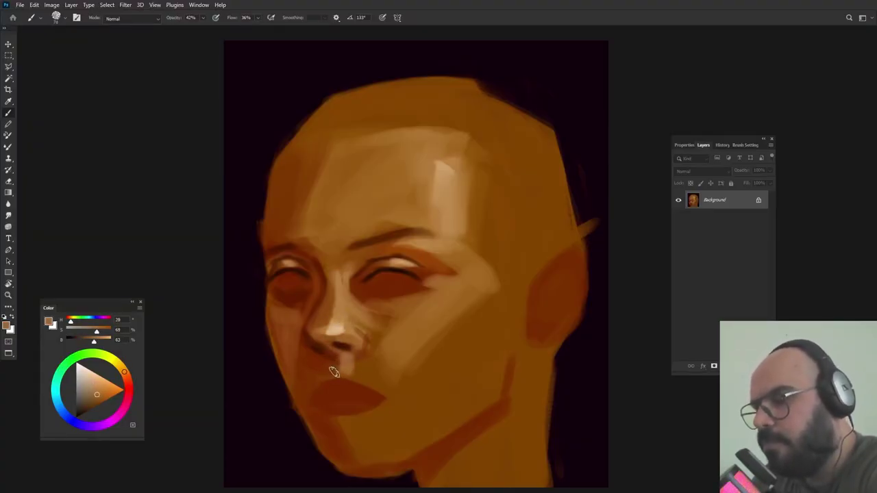
{"action": "left_click", "coordinate": [331, 356], "text": "alt"}
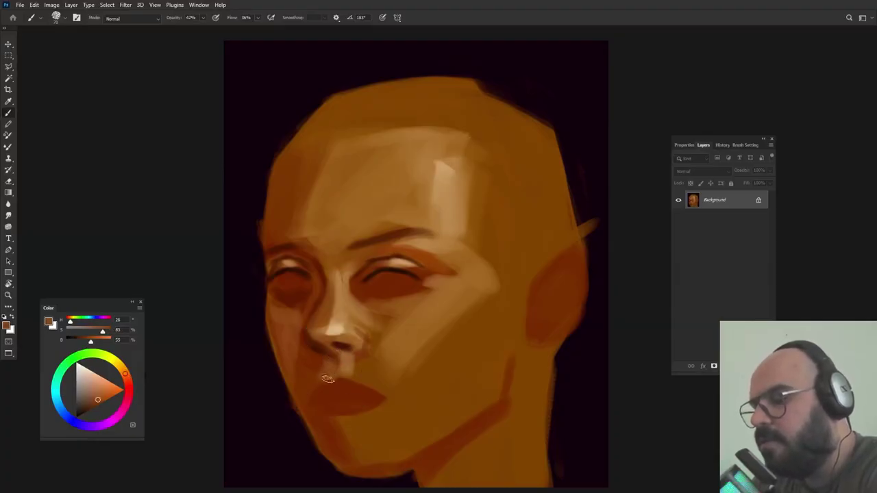
{"action": "left_click", "coordinate": [332, 353], "text": "alt"}
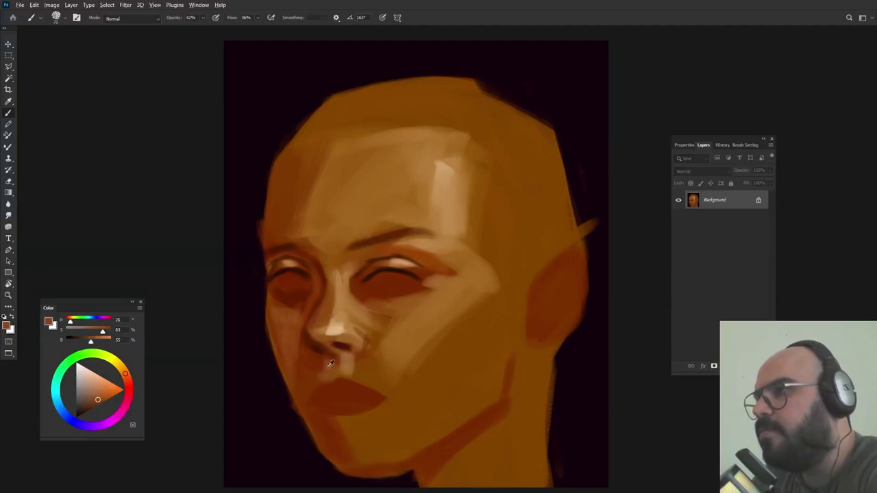
- Deepen the nostril shadows under the nose tip with sampled dark browns and a smaller brush
{"action": "left_click", "coordinate": [309, 342], "text": "alt"}
{"action": "left_click_drag", "start_coordinate": [313, 354], "coordinate": [330, 352]}
{"action": "right_click", "coordinate": [333, 348], "text": "alt"}
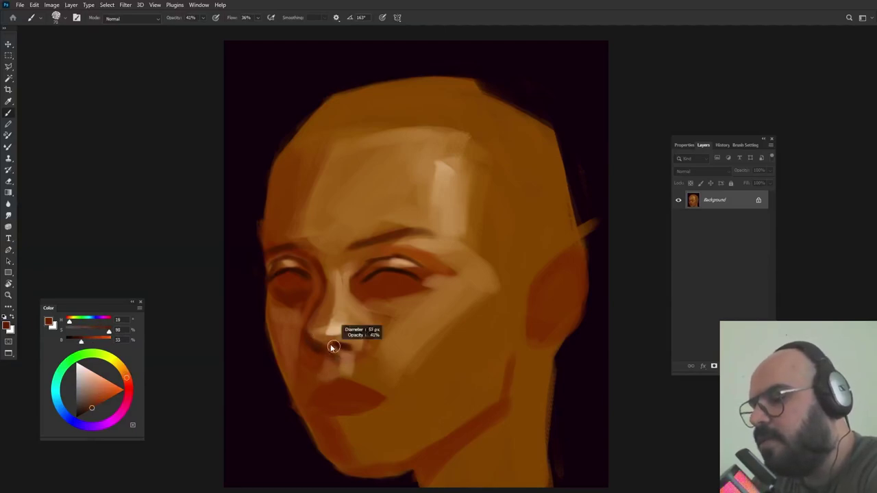
{"action": "left_click", "coordinate": [341, 346], "text": "alt"}
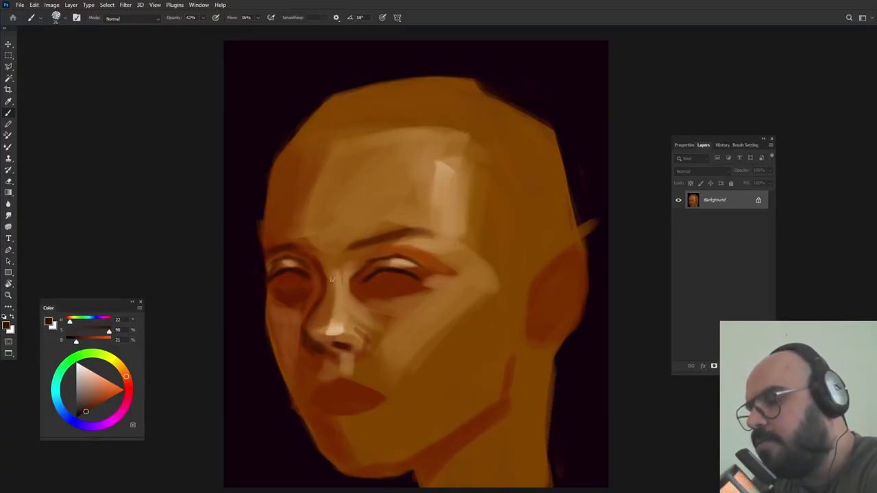
- Darken the nose's far contour with browns sampled from the eye and nose shadows at about 38% opacity, and touch up the bridge with light tones
{"action": "left_click", "coordinate": [327, 302], "text": "alt"}
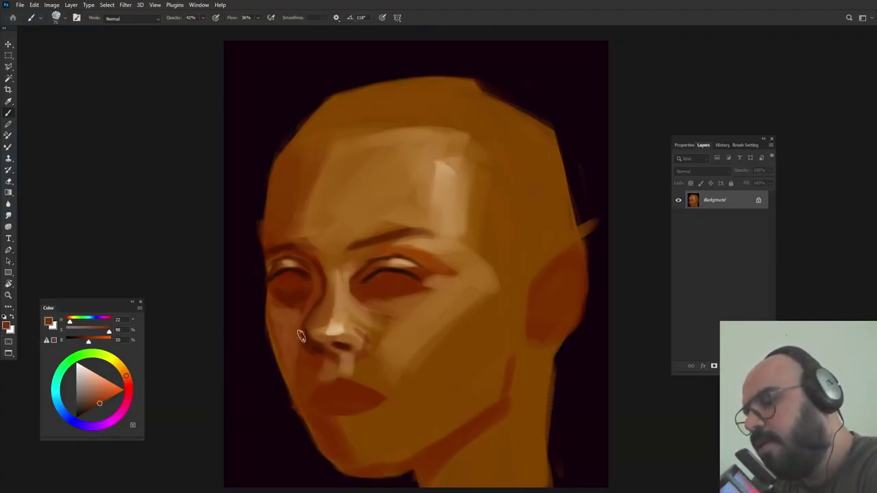
{"action": "key", "text": "3"}
{"action": "key", "text": "8"}
{"action": "left_click", "coordinate": [368, 275], "text": "alt"}
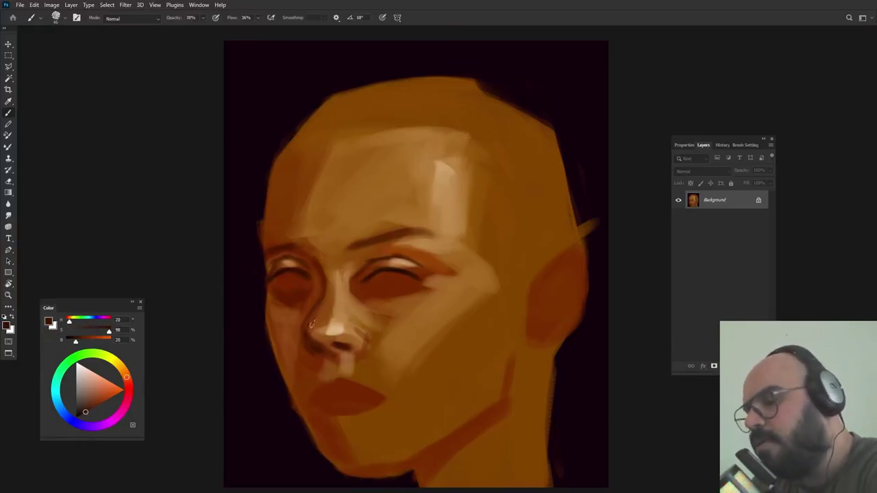
{"action": "left_click", "coordinate": [315, 294], "text": "alt"}
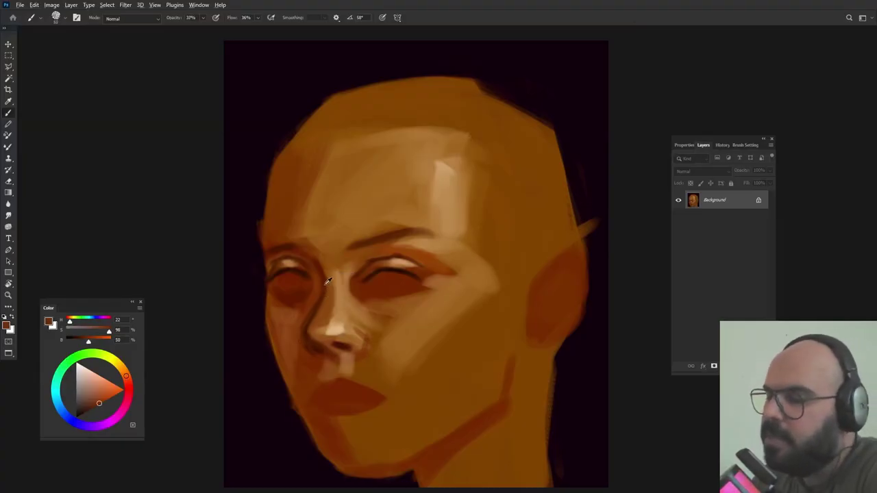
{"action": "left_click", "coordinate": [320, 301], "text": "alt"}
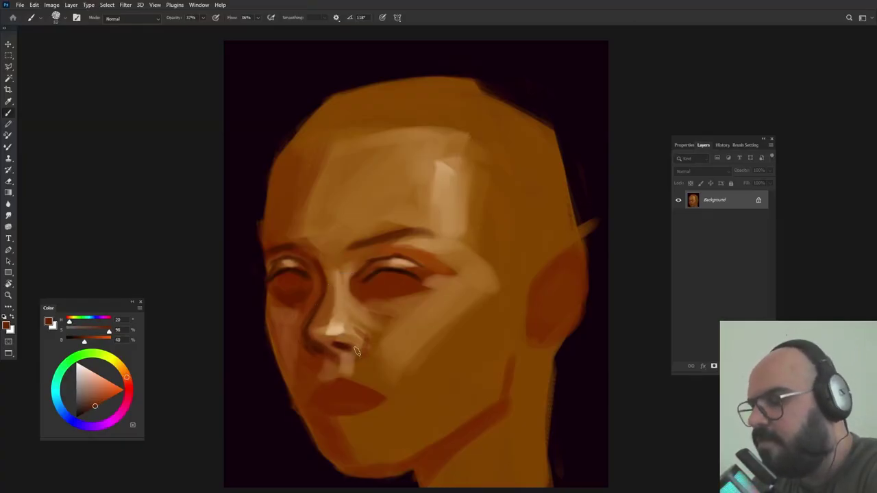
{"action": "left_click", "coordinate": [334, 324], "text": "alt"}
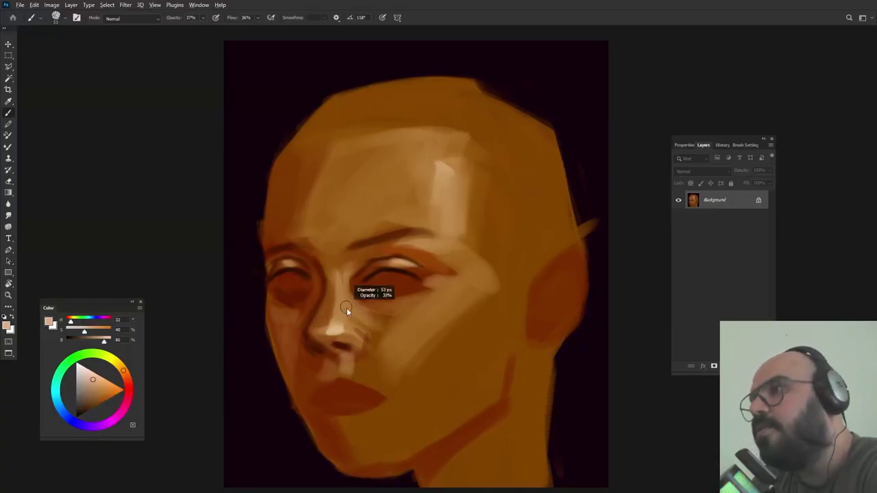
{"action": "left_click", "coordinate": [334, 324], "text": "alt"}
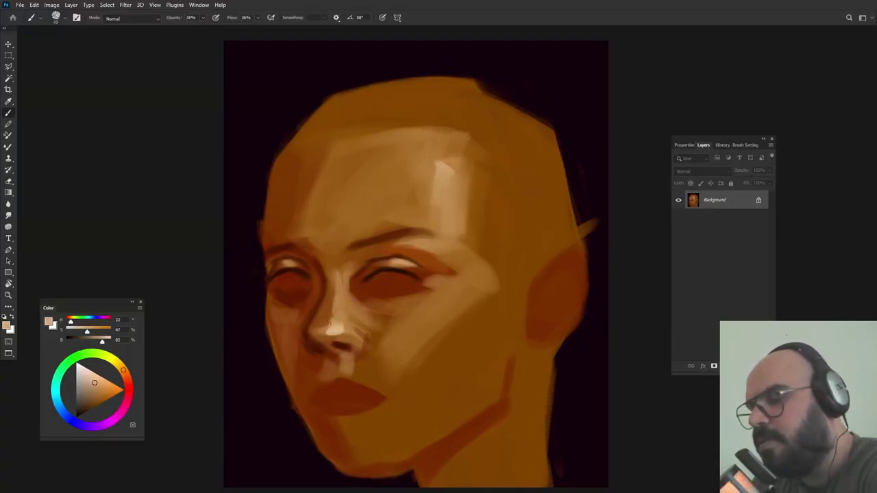
- Tint the far side of the nose above the tip with a saturated red of hue 6, saturation 99% and brightness 75%
{"action": "left_click_drag", "start_coordinate": [393, 277], "coordinate": [410, 277]}
{"action": "left_click", "coordinate": [328, 312], "text": "alt"}
{"action": "left_click", "coordinate": [129, 386]}
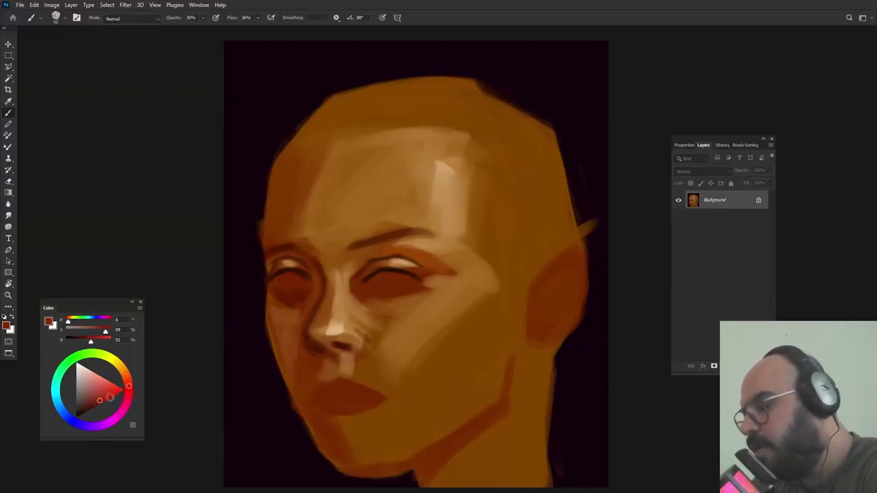
{"action": "left_click", "coordinate": [111, 395]}
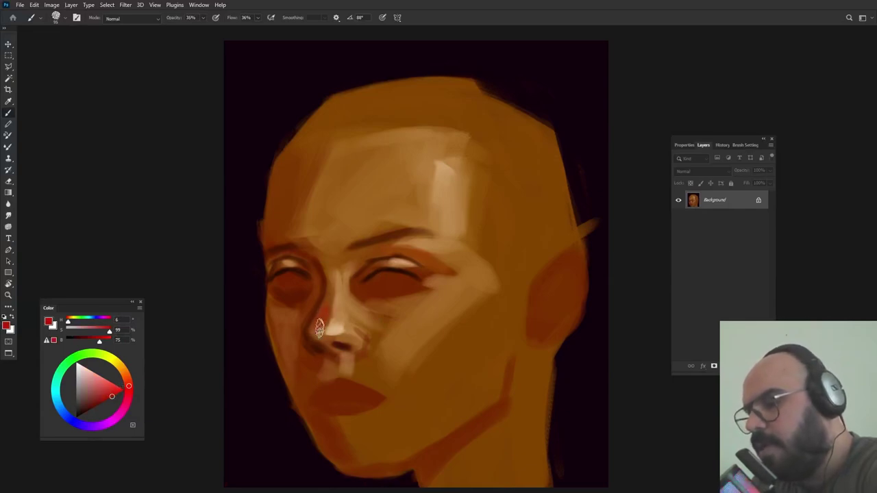
{"action": "left_click", "coordinate": [318, 322], "text": "alt"}
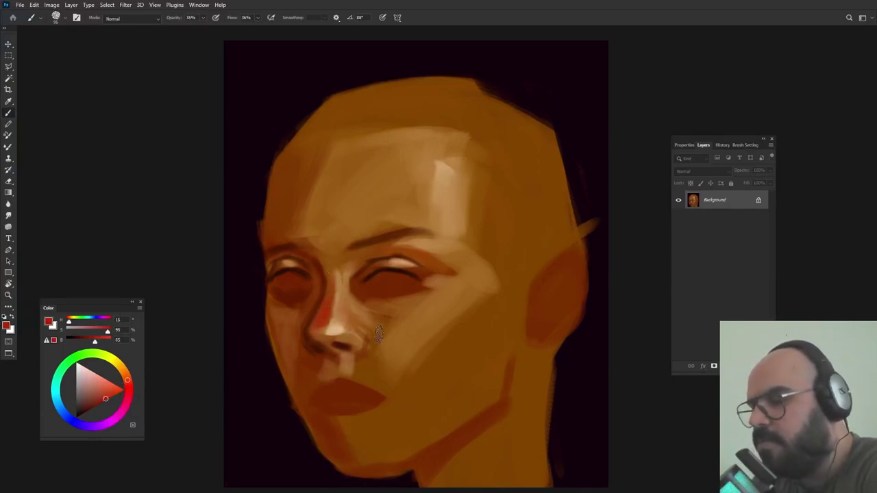
- Carry the sampled red across the near nose wing and the underside of the nose tip
{"action": "left_click_drag", "start_coordinate": [355, 331], "coordinate": [352, 328]}
{"action": "left_click", "coordinate": [320, 323], "text": "alt"}
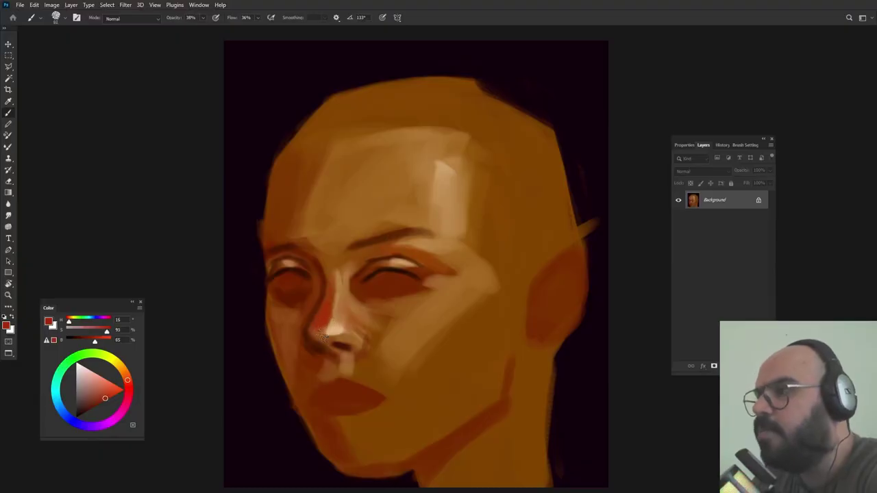
{"action": "key", "text": "shift+Left"}
{"action": "key", "text": "shift+Left"}
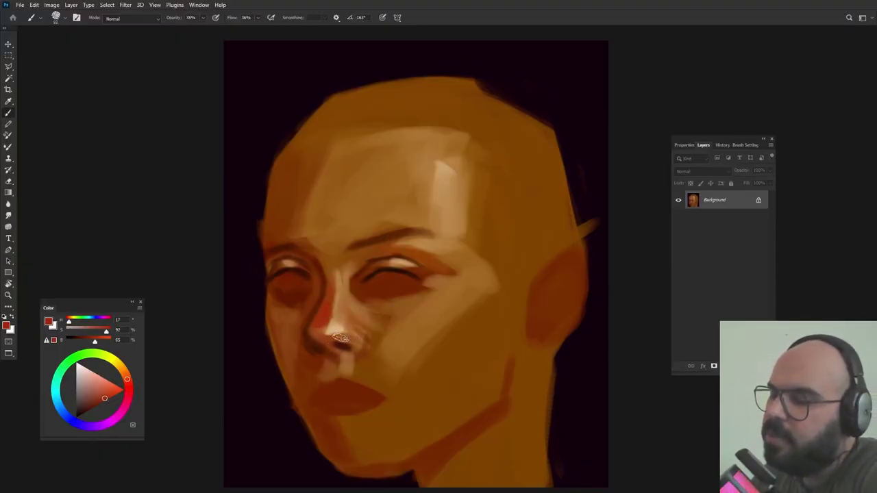
{"action": "left_click", "coordinate": [337, 336], "text": "alt"}
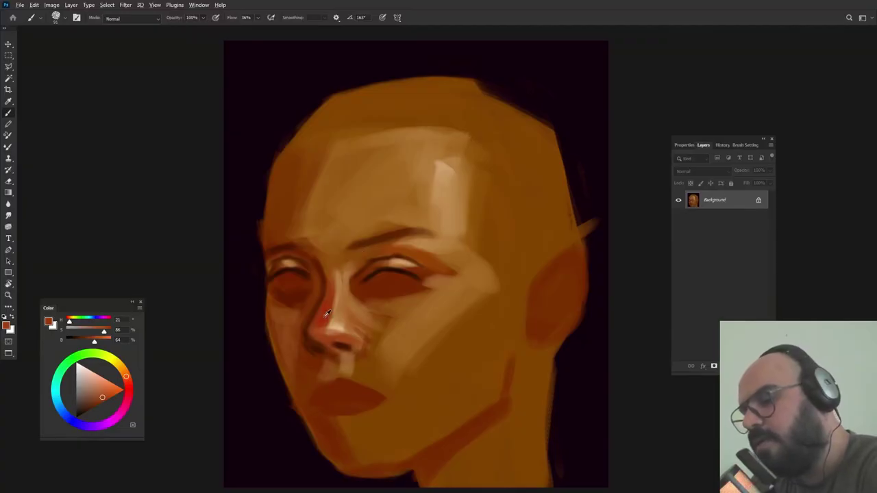
- Strengthen the red around the nose tip at near-full opacity, and restore the tip's highlight with a sampled light tone
{"action": "key", "text": "0"}
{"action": "left_click", "coordinate": [322, 333], "text": "alt"}
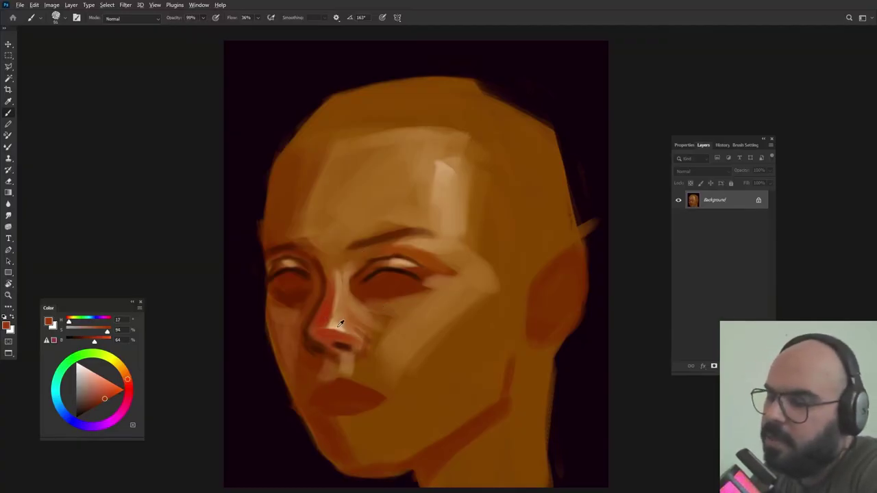
{"action": "left_click", "coordinate": [341, 330], "text": "alt"}
{"action": "left_click", "coordinate": [333, 330]}
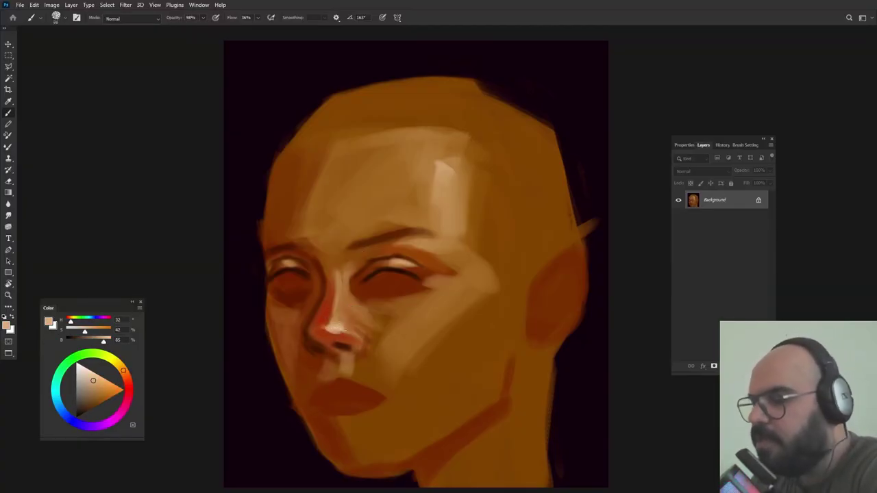
- Trim the shadow at the near eye's outer corner and lighten the cheekbone below it with tones sampled from the forehead and cheek
{"action": "left_click", "coordinate": [480, 211], "text": "alt"}
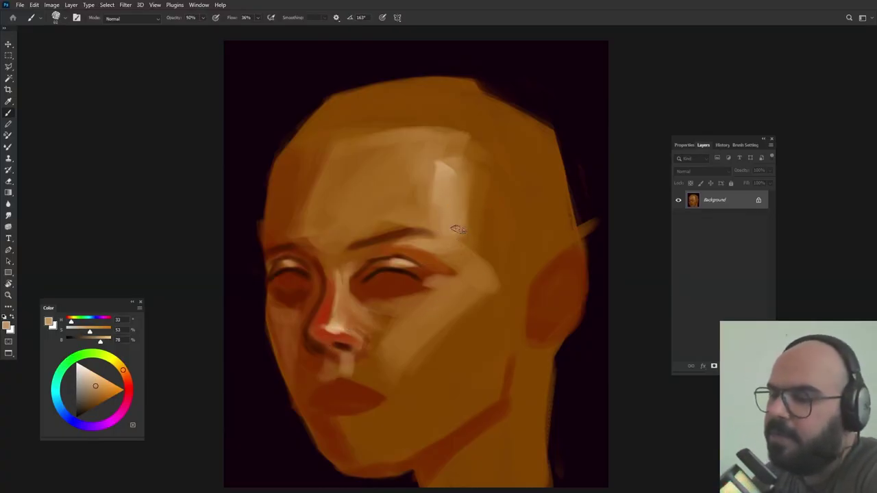
{"action": "left_click", "coordinate": [451, 261], "text": "alt"}
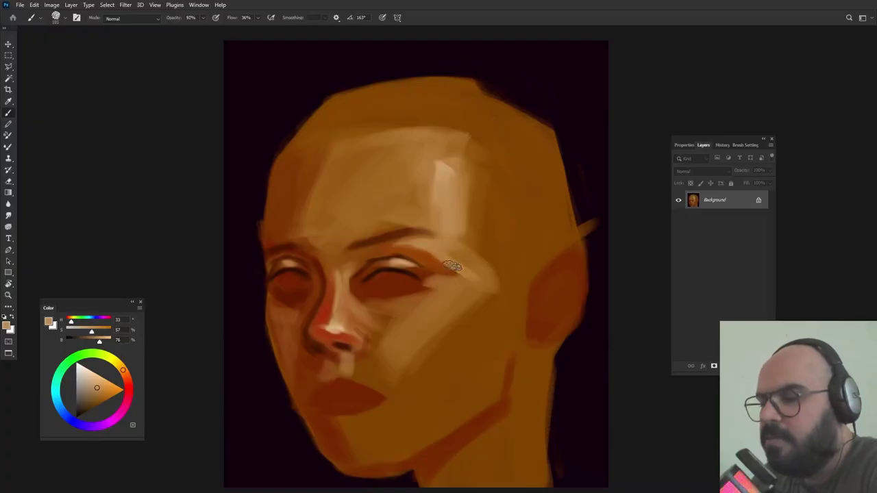
{"action": "left_click", "coordinate": [448, 271], "text": "alt"}
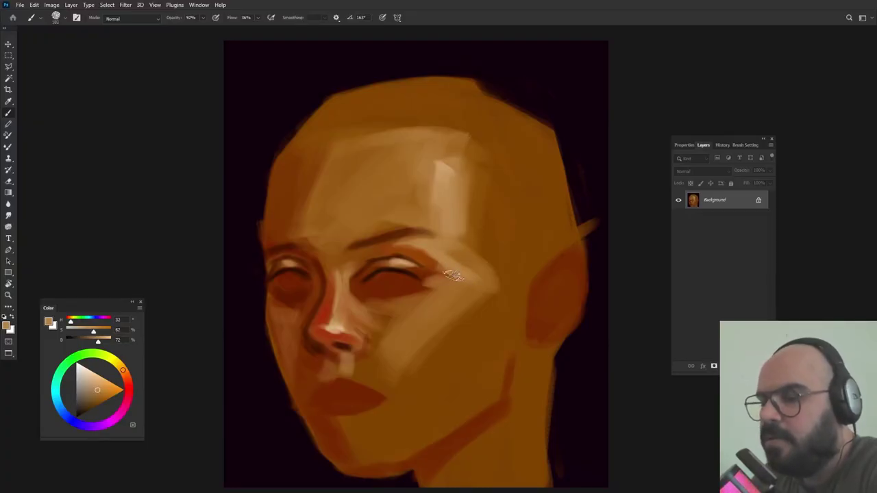
{"action": "left_click", "coordinate": [463, 294], "text": "alt"}
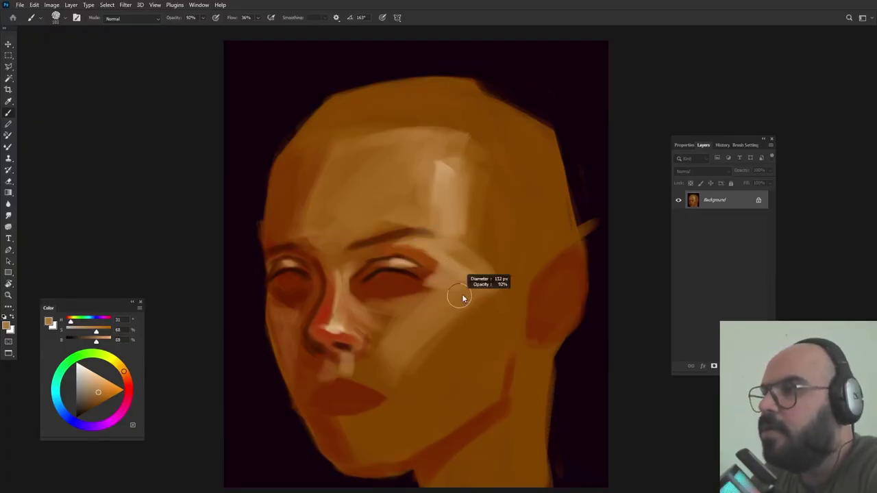
{"action": "left_click", "coordinate": [446, 313], "text": "alt"}
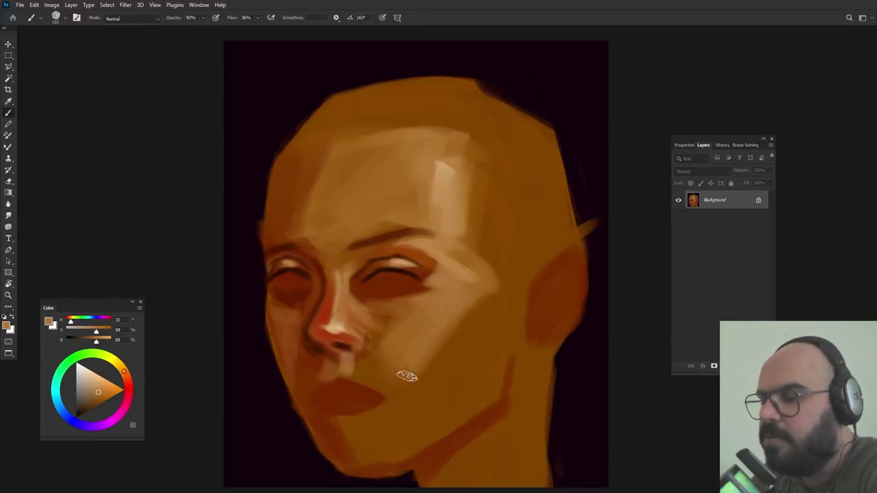
- Extend the light cheek plane downward, and shade the skin above the near mouth corner with a sampled reddish brown
{"action": "left_click", "coordinate": [398, 365], "text": "alt"}
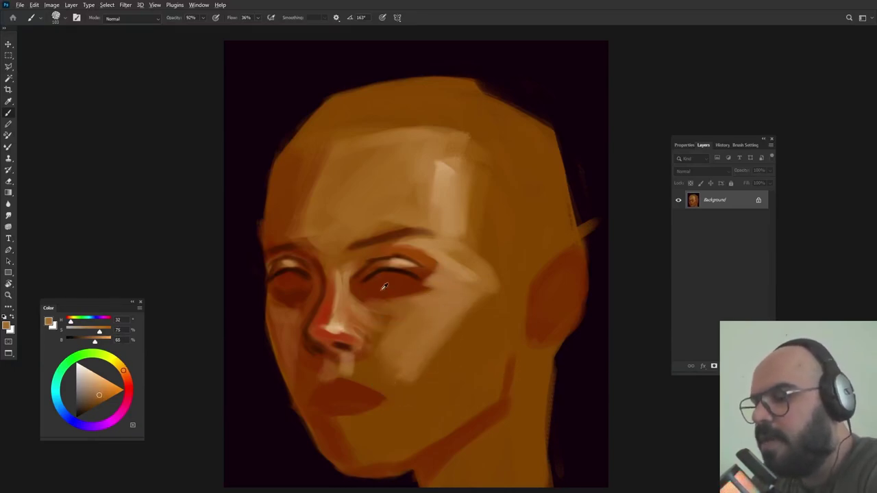
{"action": "left_click", "coordinate": [377, 364], "text": "alt"}
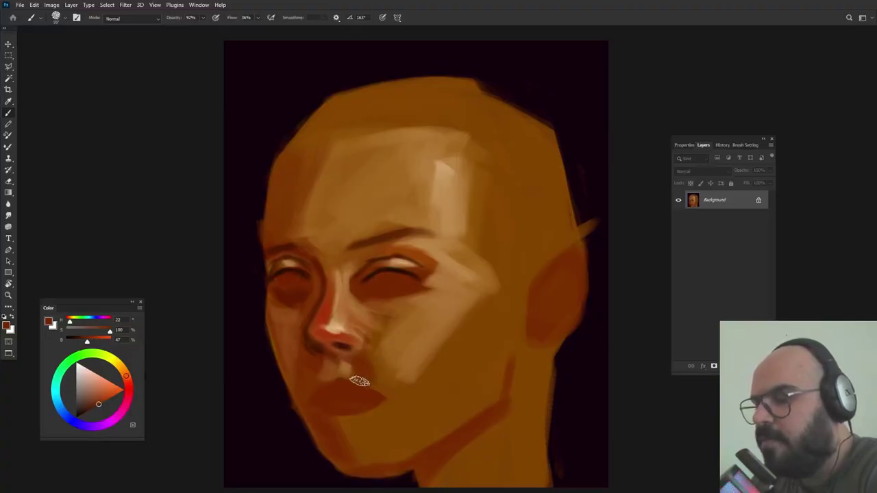
{"action": "left_click", "coordinate": [392, 352], "text": "alt"}
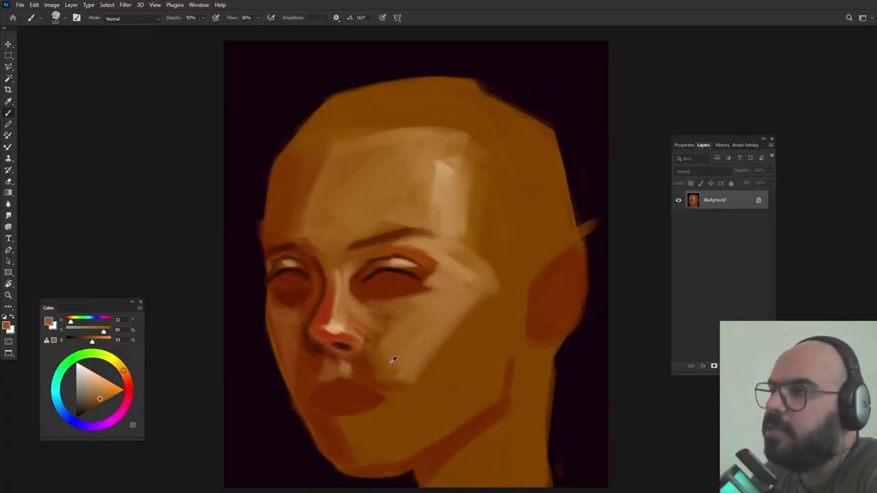
- Paint a light edge beneath the near eye socket with a tone sampled from the cheek and a smaller brush
{"action": "left_click", "coordinate": [409, 299], "text": "alt"}
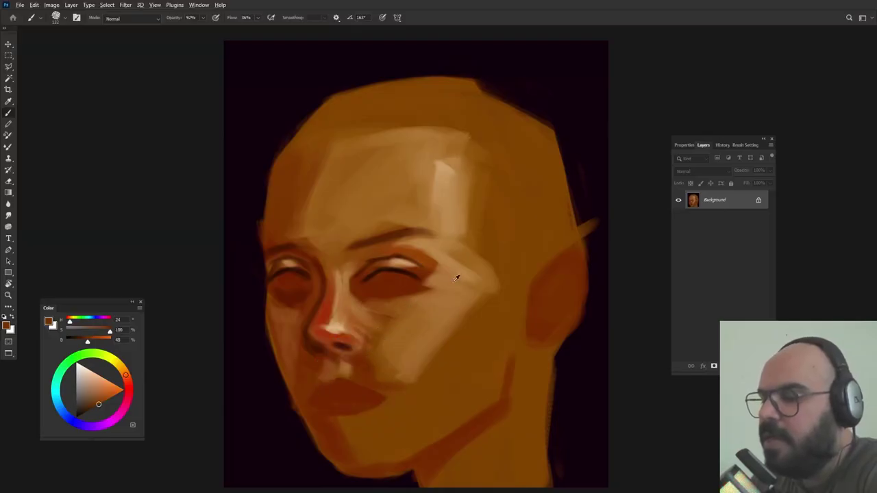
{"action": "left_click", "coordinate": [401, 309], "text": "alt"}
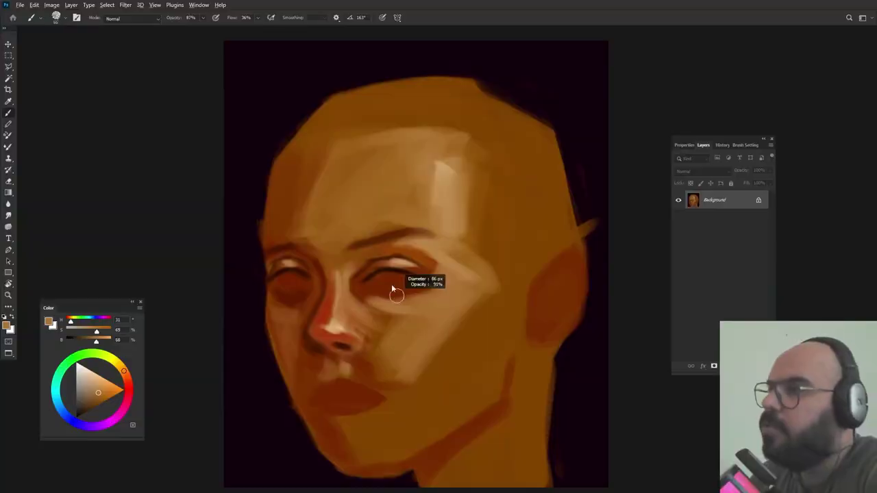
{"action": "left_click", "coordinate": [382, 265], "text": "alt"}
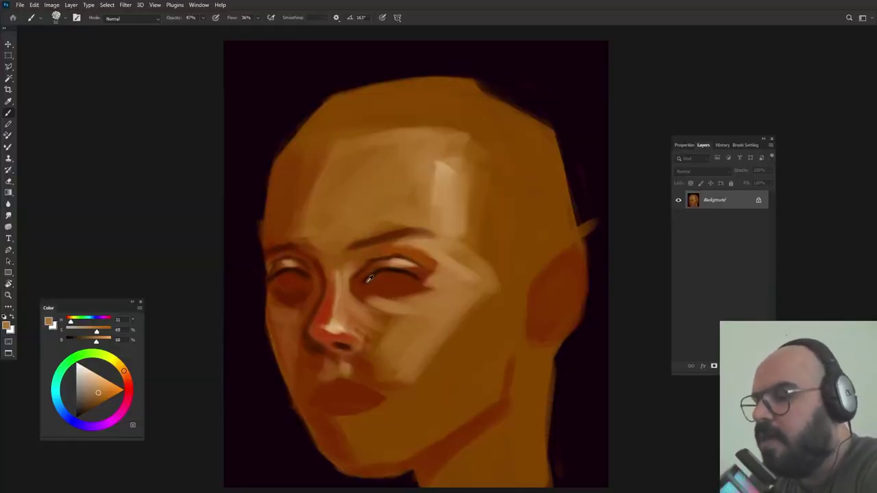
- Darken the near eye's upper lash line with a sampled dark brown, and trim the socket's lower edge with a tone sampled from the cheek
{"action": "left_click", "coordinate": [369, 278], "text": "alt"}
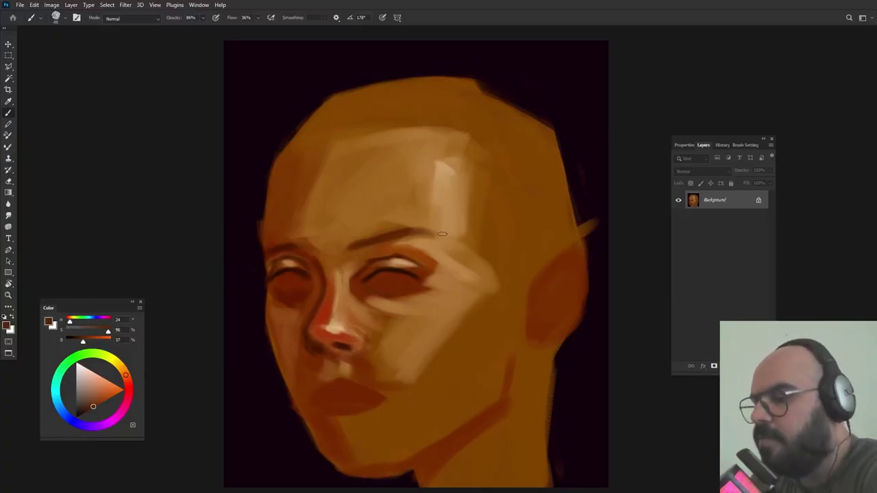
{"action": "left_click", "coordinate": [385, 326], "text": "alt"}
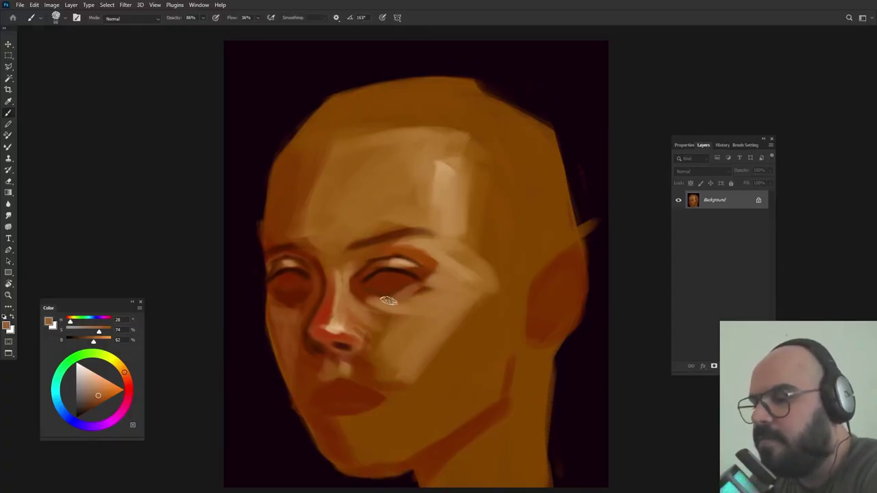
{"action": "right_click", "coordinate": [386, 299], "text": "alt"}
{"action": "left_click_drag", "start_coordinate": [373, 284], "coordinate": [395, 260]}
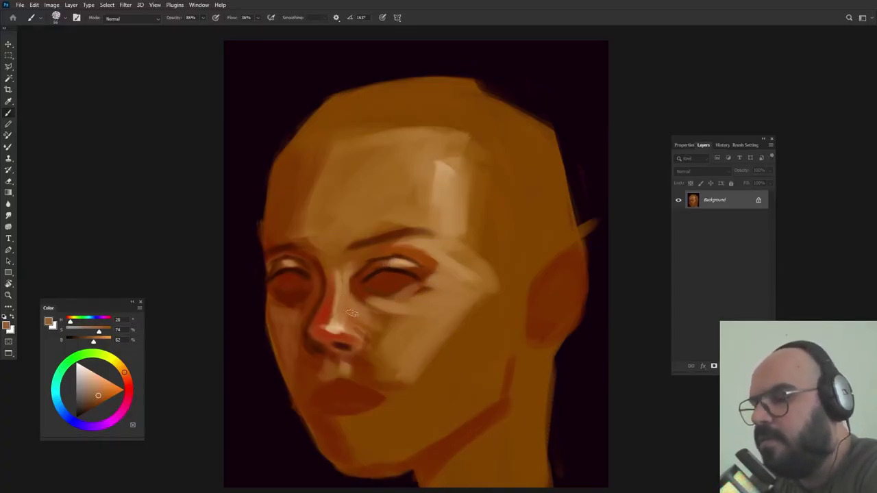
- Paint light accents beside the near eye's inner corner and along its lower lid with tones sampled from the forehead highlight
{"action": "left_click", "coordinate": [447, 185], "text": "alt"}
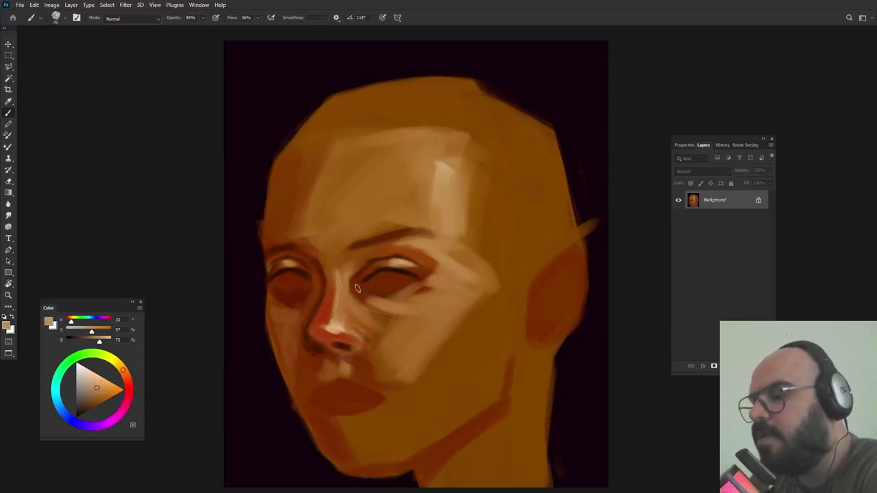
{"action": "left_click_drag", "start_coordinate": [352, 291], "coordinate": [346, 270]}
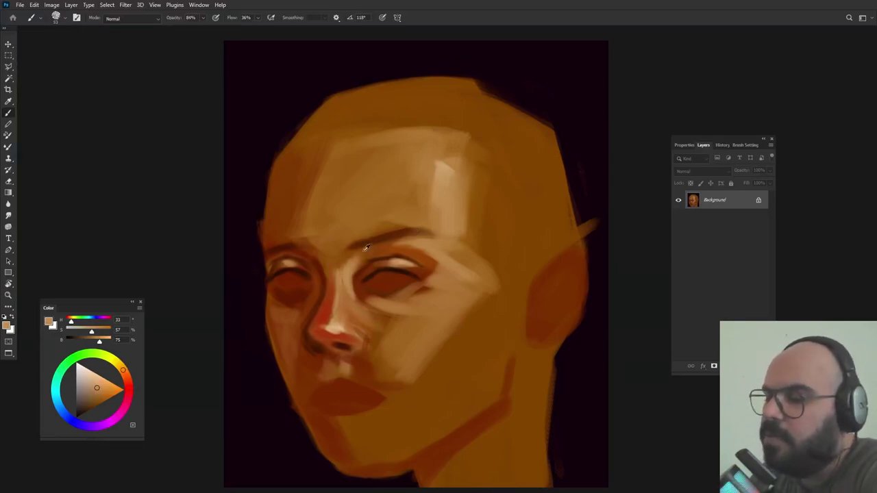
{"action": "left_click", "coordinate": [401, 237], "text": "alt"}
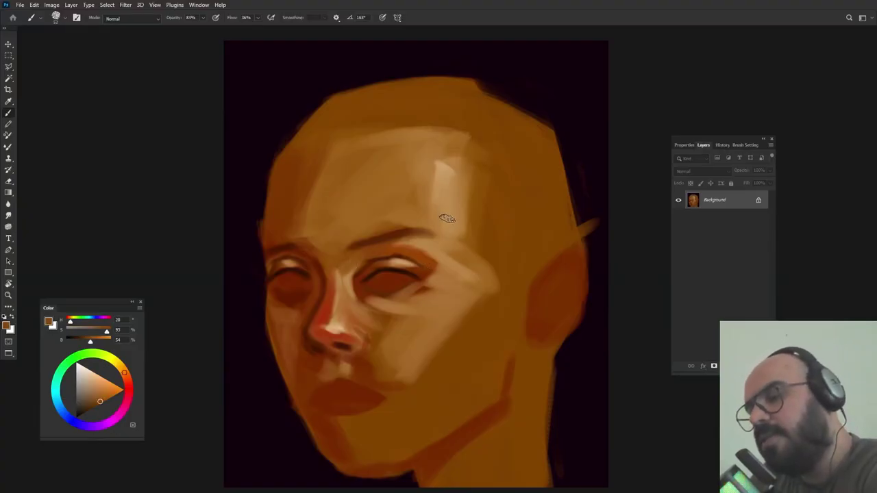
{"action": "left_click", "coordinate": [447, 214], "text": "alt"}
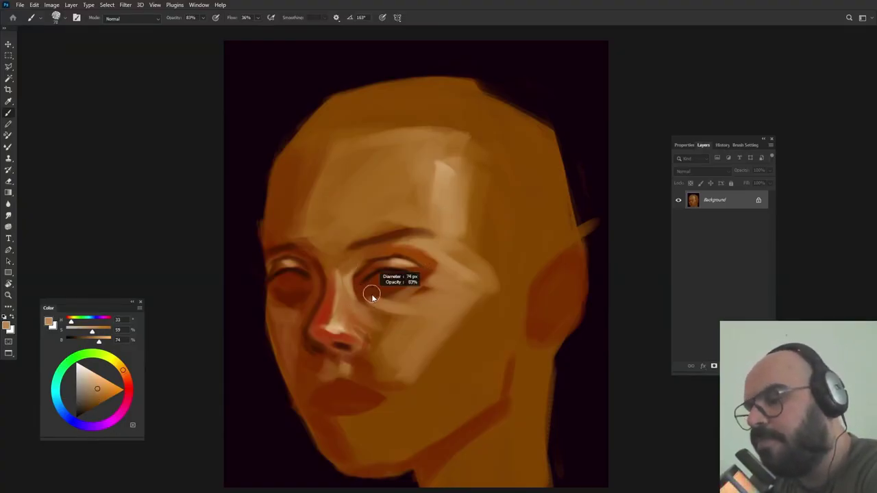
{"action": "left_click_drag", "start_coordinate": [419, 280], "coordinate": [361, 284]}
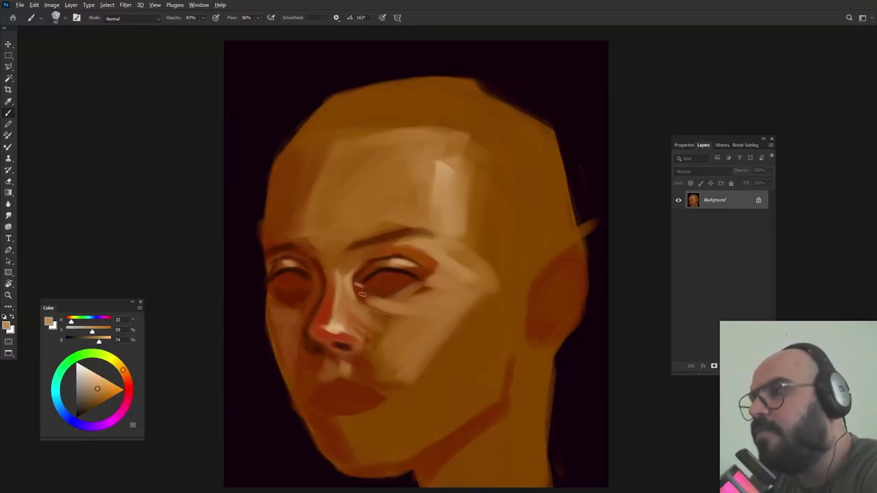
{"action": "mouse_move", "coordinate": [368, 289]}
{"action": "left_mouse_down"}
{"action": "mouse_move", "coordinate": [409, 284]}
{"action": "mouse_move", "coordinate": [374, 295]}
{"action": "left_mouse_up"}
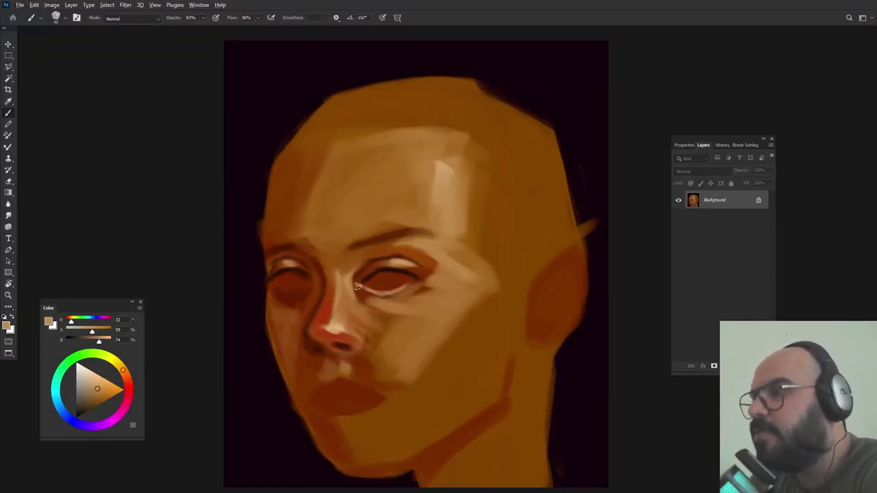
- Define the near upper eyelid's crease with sampled browns, and lighten the fold and brow bone above it with sampled light skin tones
{"action": "left_click", "coordinate": [356, 287], "text": "alt"}
{"action": "left_click", "coordinate": [359, 275], "text": "alt"}
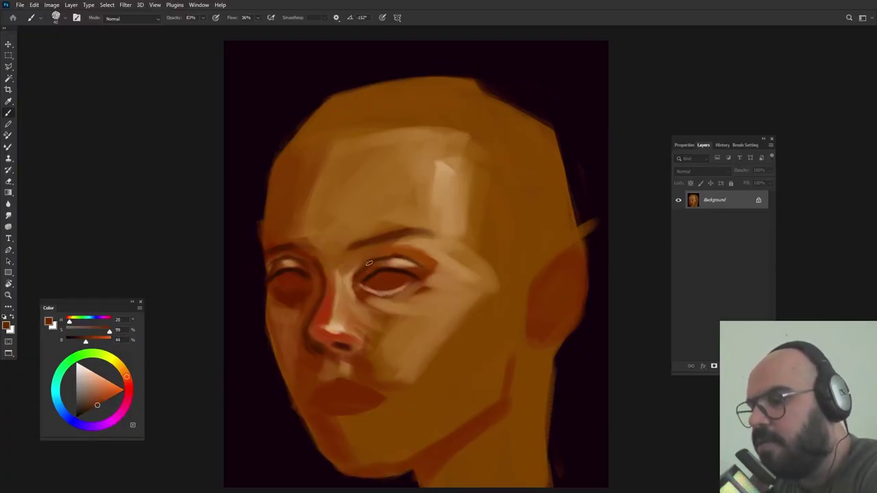
{"action": "left_click", "coordinate": [384, 266], "text": "alt"}
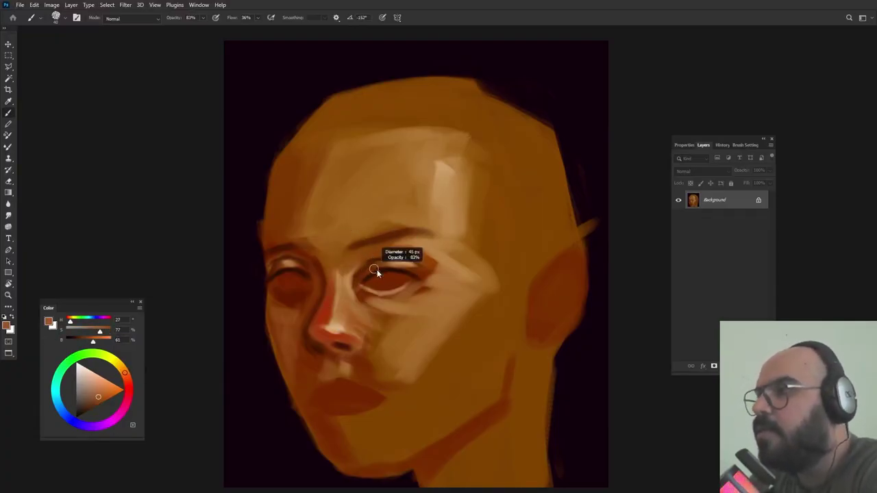
{"action": "left_click", "coordinate": [415, 244], "text": "alt"}
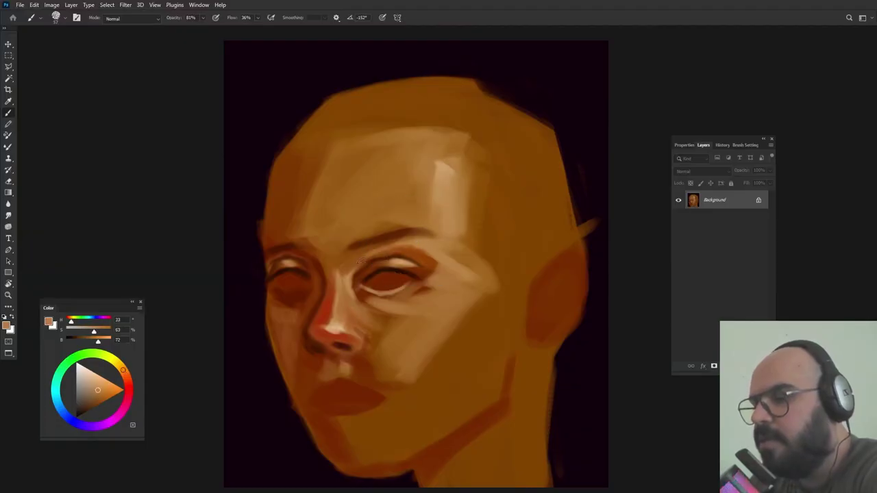
{"action": "left_click", "coordinate": [432, 251], "text": "alt"}
{"action": "mouse_move", "coordinate": [443, 257]}
{"action": "left_mouse_down"}
{"action": "mouse_move", "coordinate": [423, 253]}
{"action": "mouse_move", "coordinate": [434, 261]}
{"action": "left_mouse_up"}
{"action": "left_click", "coordinate": [444, 196], "text": "alt"}
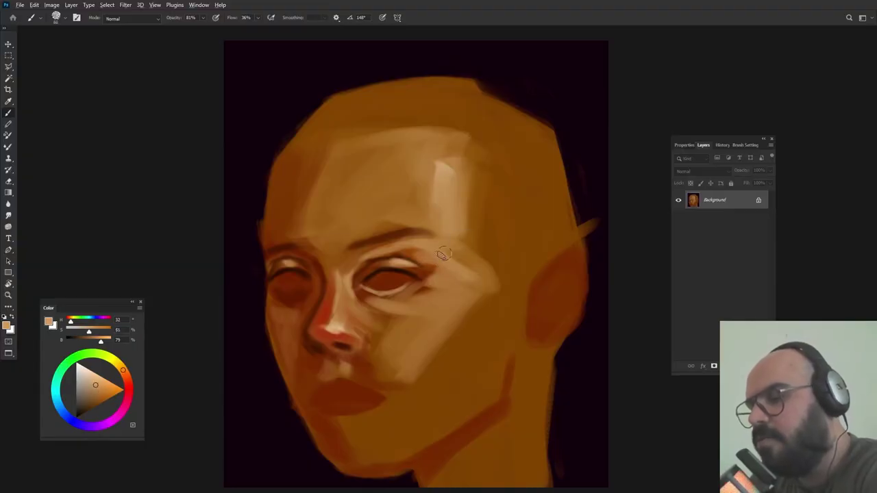
- Blend the near eye's inner and outer corners into the surrounding skin with sampled reddish brown and mid skin tones
{"action": "left_click", "coordinate": [363, 287], "text": "alt"}
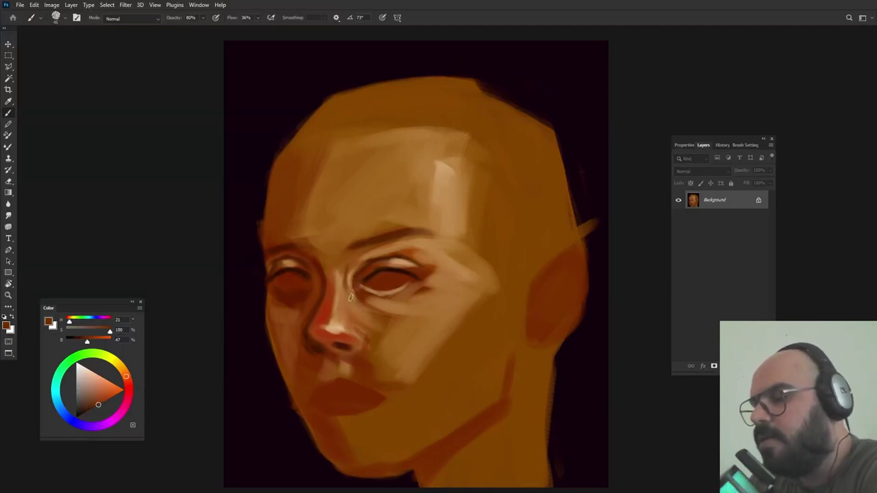
{"action": "left_click", "coordinate": [350, 258], "text": "alt"}
{"action": "left_click", "coordinate": [339, 287], "text": "alt"}
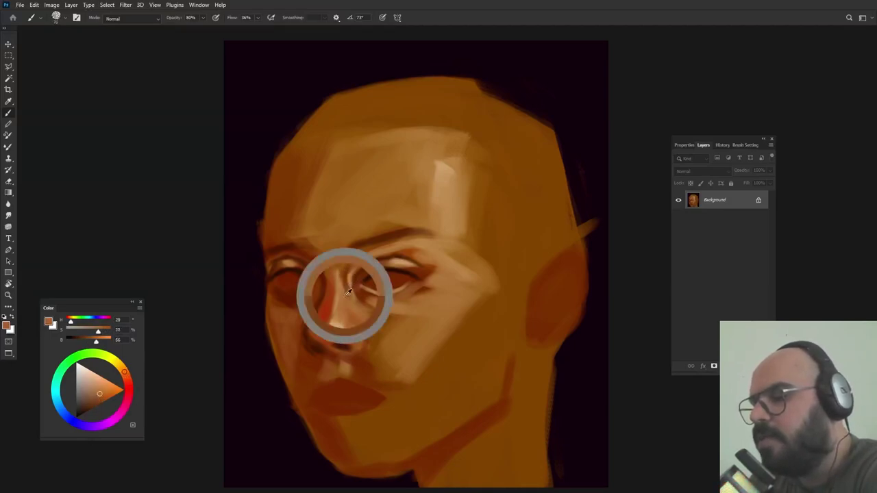
{"action": "left_click_drag", "start_coordinate": [428, 278], "coordinate": [441, 269]}
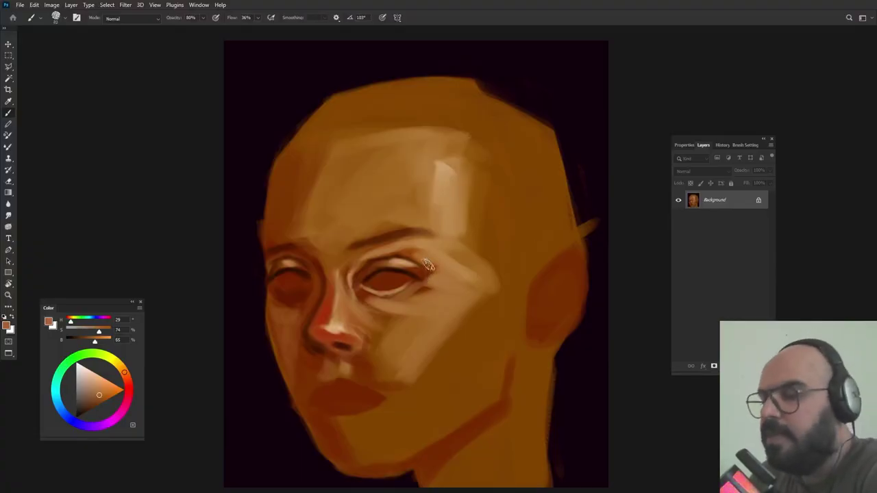
{"action": "left_click", "coordinate": [426, 254], "text": "alt"}
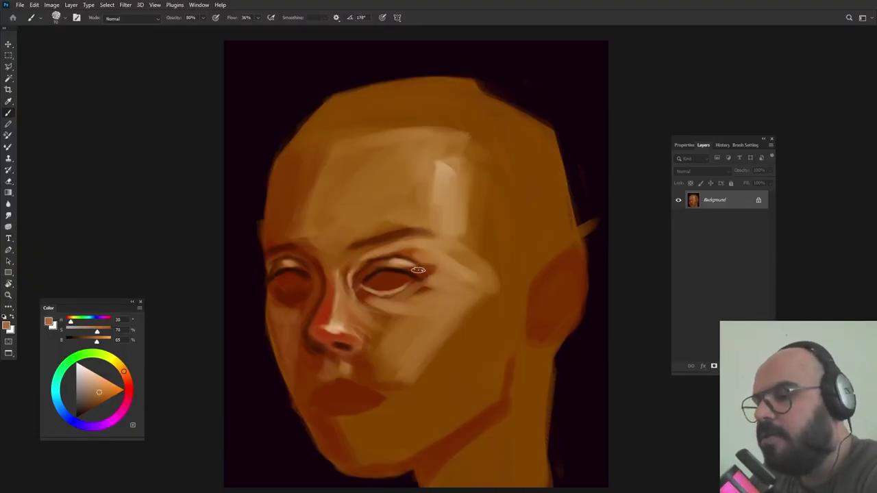
{"action": "left_click", "coordinate": [404, 266], "text": "alt"}
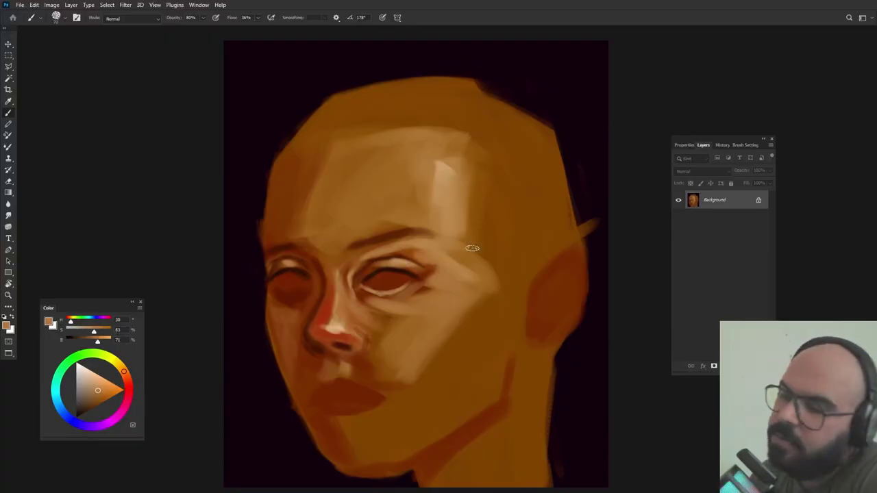
{"action": "left_click", "coordinate": [428, 262], "text": "alt"}
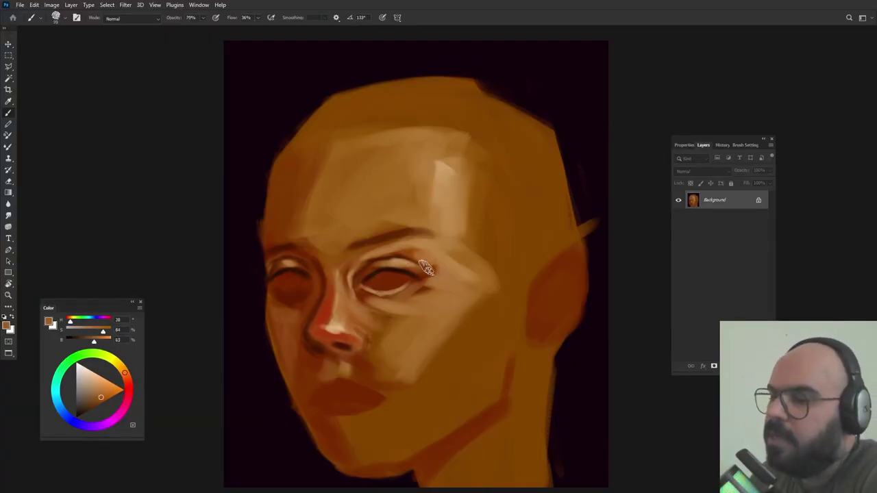
{"action": "left_click", "coordinate": [440, 265], "text": "alt"}
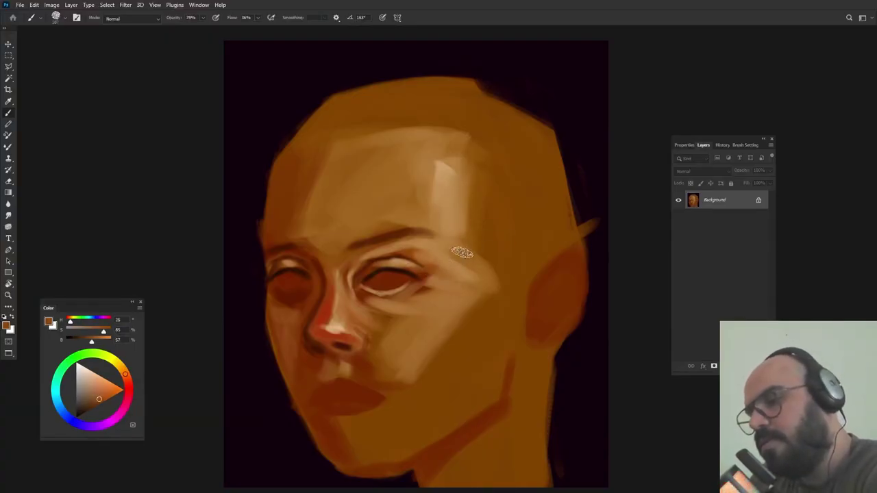
{"action": "left_click", "coordinate": [461, 252], "text": "alt"}
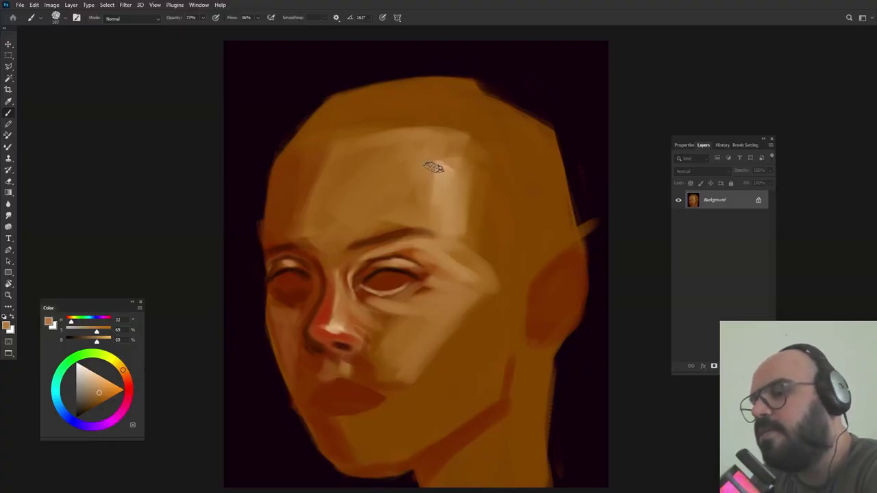
- Widen the forehead highlight toward the brow's centre, and lighten the shadow below the near eye's outer corner with sampled skin tones
{"action": "left_click", "coordinate": [445, 176], "text": "alt"}
{"action": "mouse_move", "coordinate": [427, 165]}
{"action": "left_mouse_down"}
{"action": "mouse_move", "coordinate": [431, 180]}
{"action": "mouse_move", "coordinate": [438, 166]}
{"action": "left_mouse_up"}
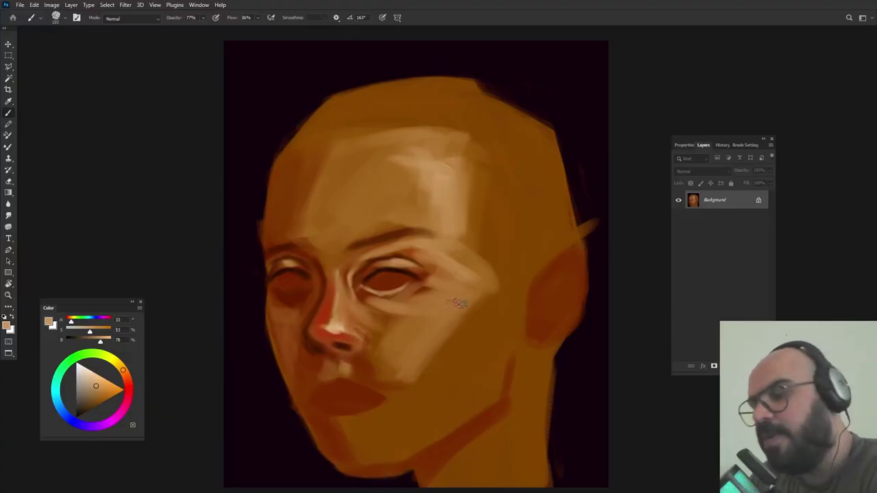
{"action": "right_click", "coordinate": [464, 261], "text": "alt"}
{"action": "left_click", "coordinate": [444, 292], "text": "alt"}
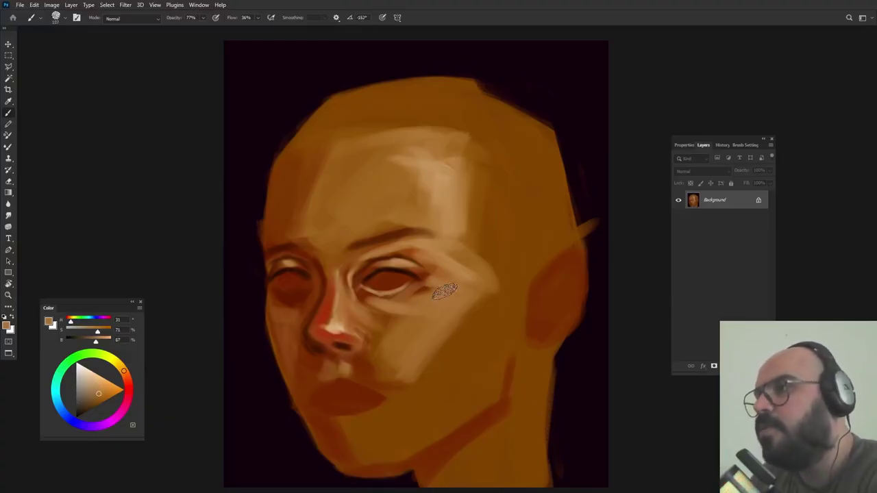
{"action": "left_click", "coordinate": [450, 196], "text": "alt"}
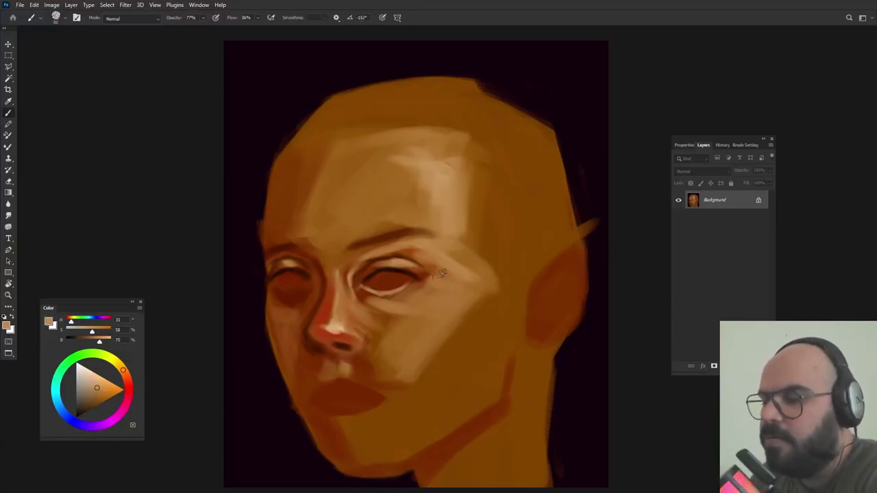
{"action": "right_click", "coordinate": [429, 292], "text": "alt"}
{"action": "mouse_move", "coordinate": [431, 289]}
{"action": "left_mouse_down"}
{"action": "mouse_move", "coordinate": [402, 299]}
{"action": "mouse_move", "coordinate": [368, 289]}
{"action": "mouse_move", "coordinate": [397, 297]}
{"action": "mouse_move", "coordinate": [398, 310]}
{"action": "mouse_move", "coordinate": [379, 299]}
{"action": "left_mouse_up"}
- Shade beneath the near lower eyelid with a sampled reddish brown, and touch up the inner corner with a sampled light skin tone
{"action": "left_click", "coordinate": [366, 295], "text": "alt"}
{"action": "right_click", "coordinate": [392, 307], "text": "alt"}
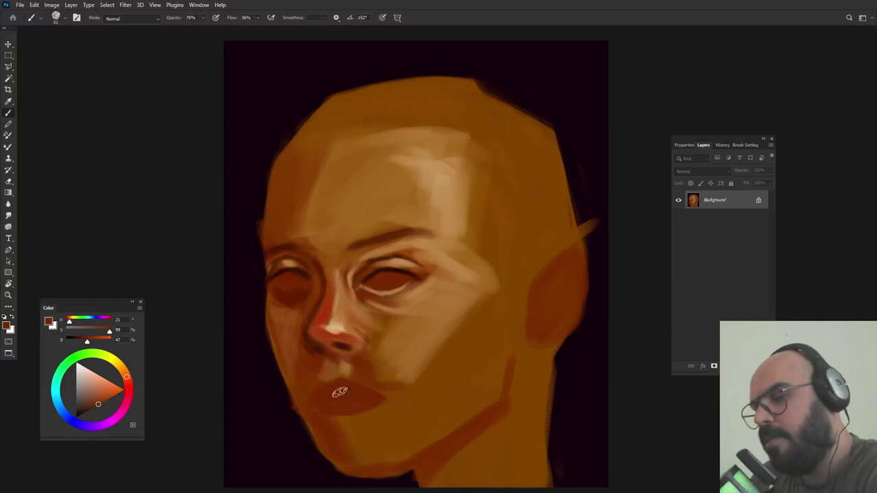
{"action": "right_click", "coordinate": [423, 258], "text": "alt"}
{"action": "left_click", "coordinate": [359, 283], "text": "alt"}
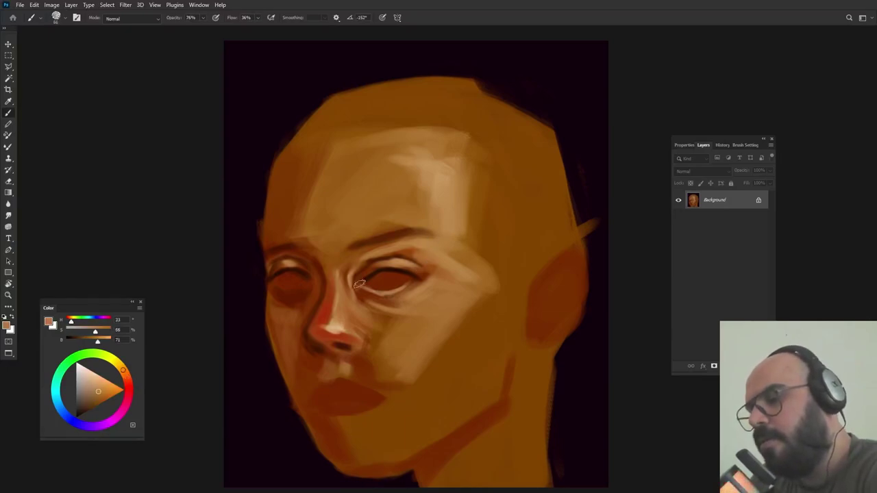
- Paint the far eye's lower lid with a forehead tone, and deepen the shadow at the inner end of the far brow with sampled dark brown
{"action": "left_click", "coordinate": [319, 226], "text": "alt"}
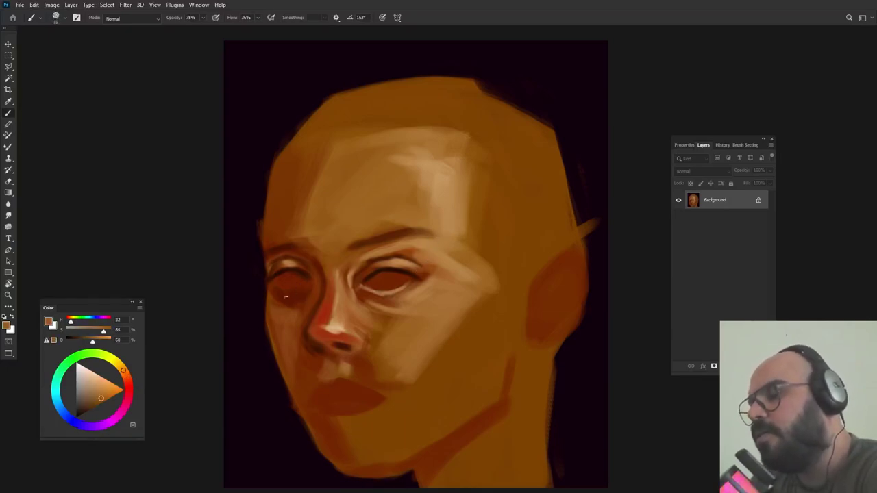
{"action": "left_click_drag", "start_coordinate": [277, 288], "coordinate": [279, 287]}
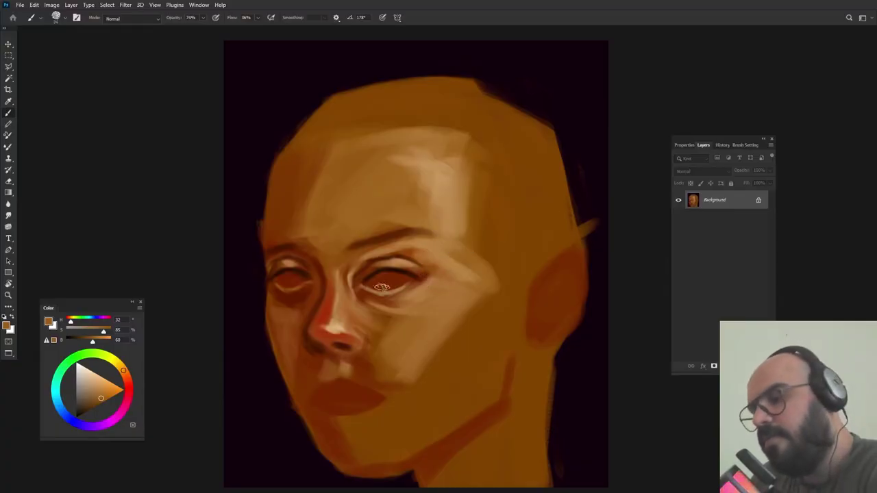
{"action": "left_click", "coordinate": [306, 323], "text": "alt"}
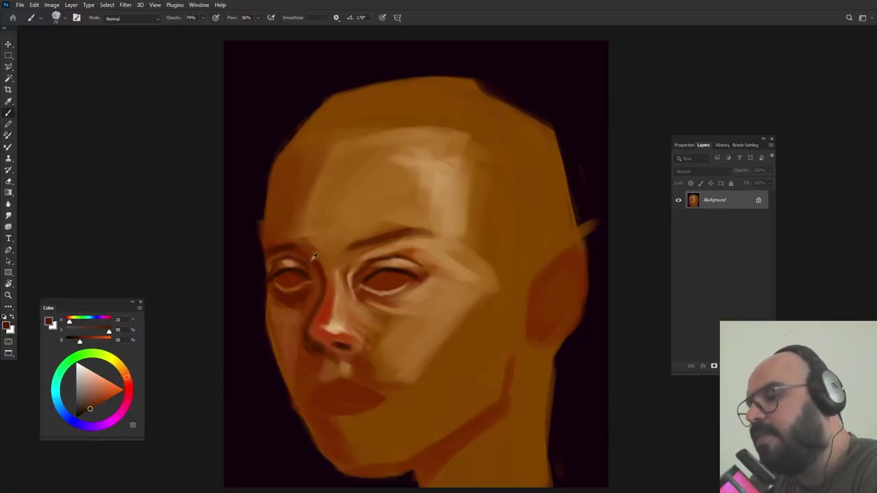
{"action": "left_click_drag", "start_coordinate": [315, 257], "coordinate": [310, 252]}
{"action": "key", "text": "shift+Right"}
{"action": "key", "text": "shift+Right"}
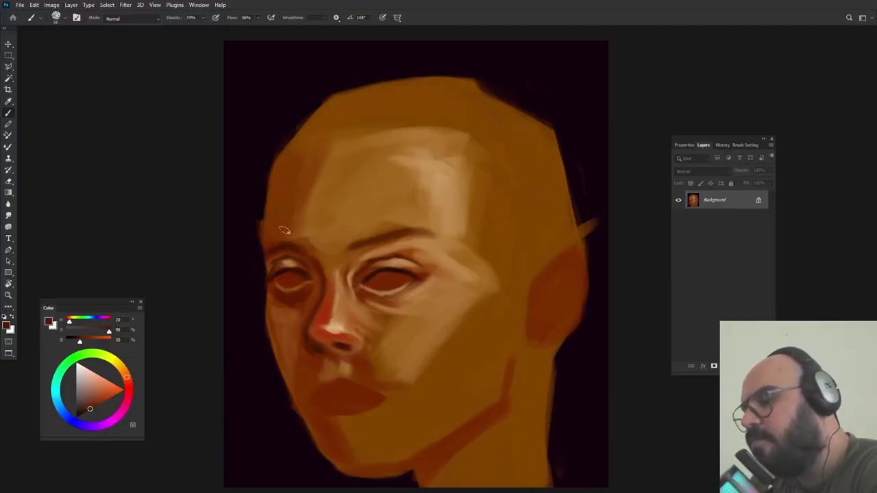
- Reshape the far eyebrow and lighten the skin around its outer end with tones sampled from the forehead and a rotated brush tip
{"action": "left_click", "coordinate": [283, 248], "text": "alt"}
{"action": "left_click", "coordinate": [292, 224], "text": "alt"}
{"action": "key", "text": "shift+Left"}
{"action": "key", "text": "shift+Left"}
{"action": "key", "text": "shift+Left"}
{"action": "mouse_move", "coordinate": [275, 248]}
{"action": "left_mouse_down"}
{"action": "mouse_move", "coordinate": [273, 255]}
{"action": "mouse_move", "coordinate": [286, 250]}
{"action": "left_mouse_up"}
{"action": "left_click", "coordinate": [331, 219], "text": "alt"}
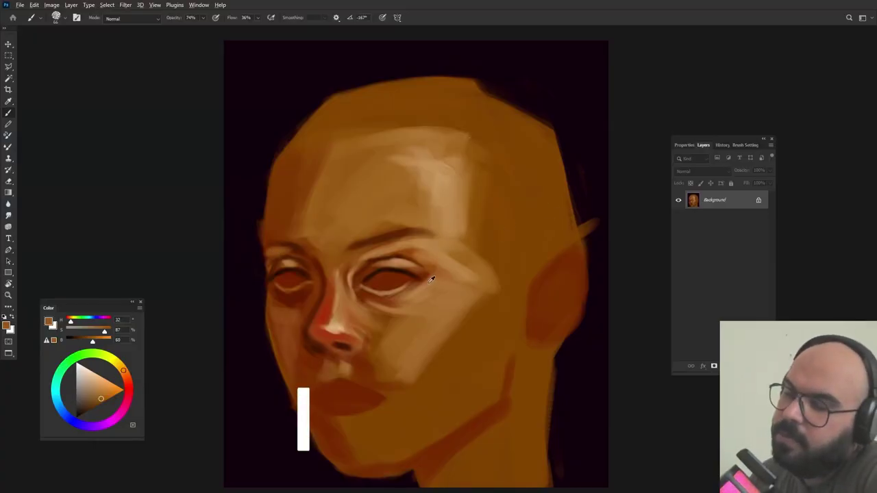
{"action": "left_click", "coordinate": [440, 190], "text": "alt"}
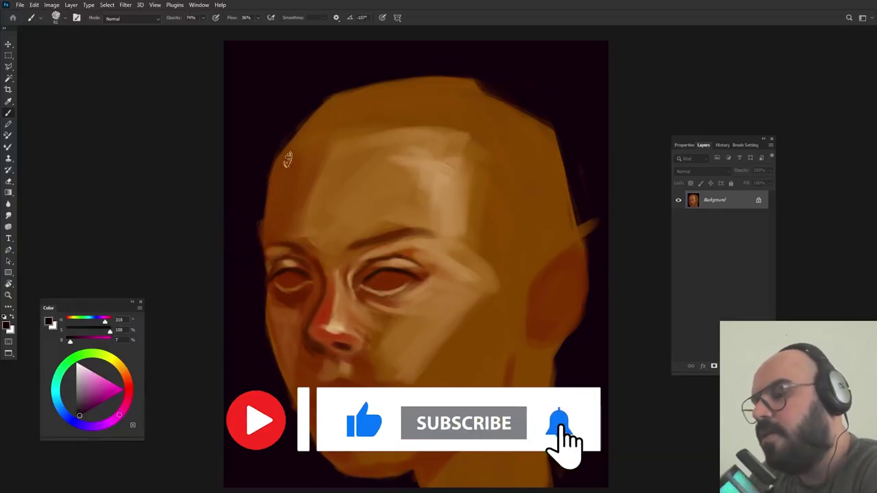
- Trim the far side of the head from brow to temple with the sampled dark background color
{"action": "left_click", "coordinate": [267, 200], "text": "alt"}
{"action": "left_click_drag", "start_coordinate": [268, 200], "coordinate": [276, 150]}
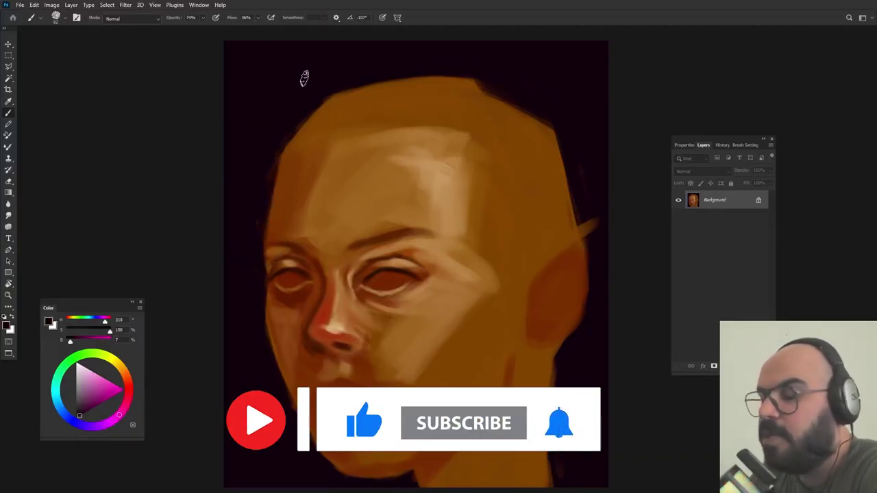
{"action": "key", "text": "shift+Right"}
{"action": "key", "text": "shift+Right"}
{"action": "key", "text": "shift+Right"}
{"action": "key", "text": "shift+Right"}
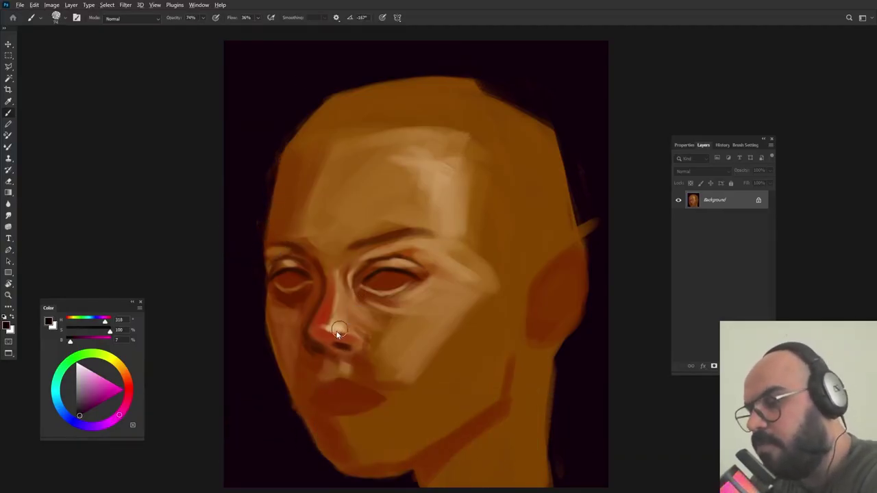
- Refine the nose tip's far edge with sampled reddish brown and a rotated brush tip, and touch up its highlight with sampled light skin tones
{"action": "left_click", "coordinate": [324, 336], "text": "alt"}
{"action": "key", "text": "shift+Right"}
{"action": "key", "text": "shift+Right"}
{"action": "key", "text": "shift+Right"}
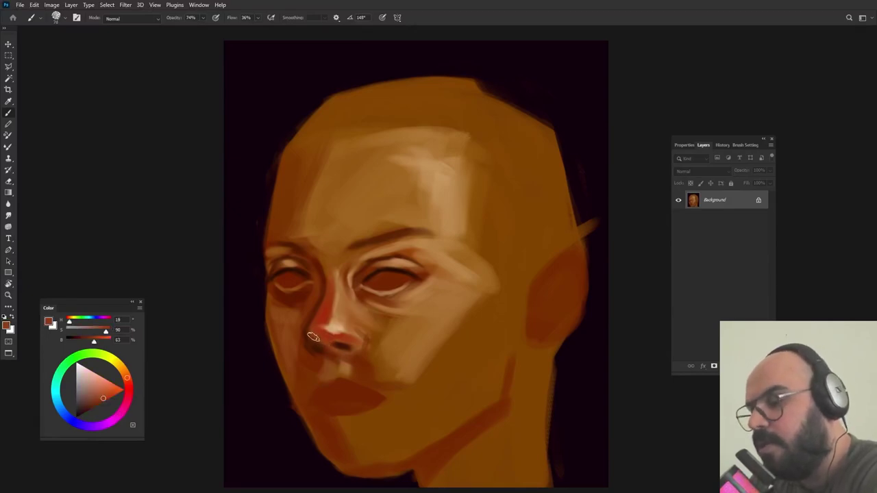
{"action": "mouse_move", "coordinate": [313, 335]}
{"action": "left_mouse_down"}
{"action": "mouse_move", "coordinate": [327, 348]}
{"action": "mouse_move", "coordinate": [329, 330]}
{"action": "left_mouse_up"}
{"action": "left_click", "coordinate": [317, 339], "text": "alt"}
{"action": "left_click", "coordinate": [337, 330], "text": "alt"}
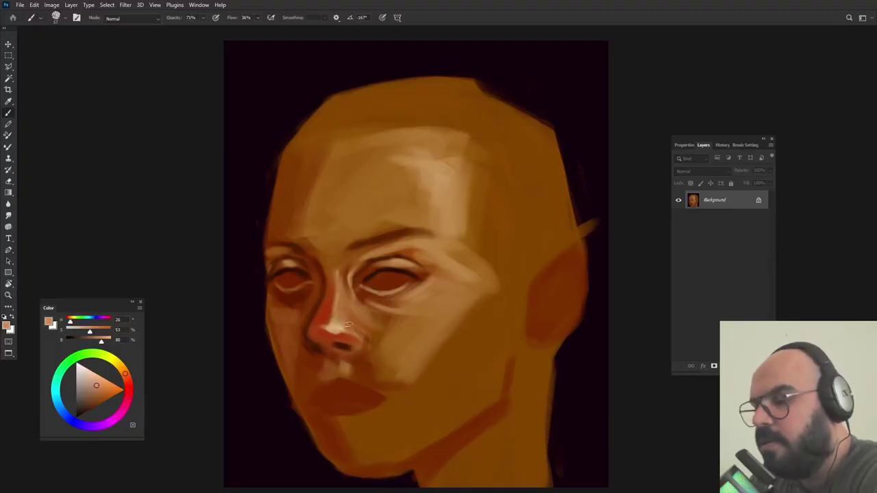
{"action": "left_click", "coordinate": [328, 327], "text": "alt"}
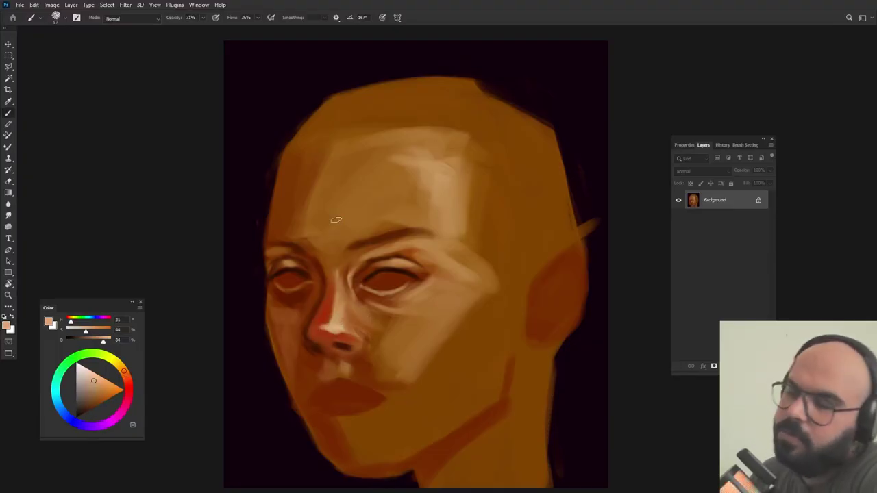
- Lighten the bridge of the nose between the eyes with light skin tones sampled from the nose
{"action": "mouse_move", "coordinate": [344, 279]}
{"action": "left_mouse_down"}
{"action": "mouse_move", "coordinate": [344, 301]}
{"action": "mouse_move", "coordinate": [342, 276]}
{"action": "left_mouse_up"}
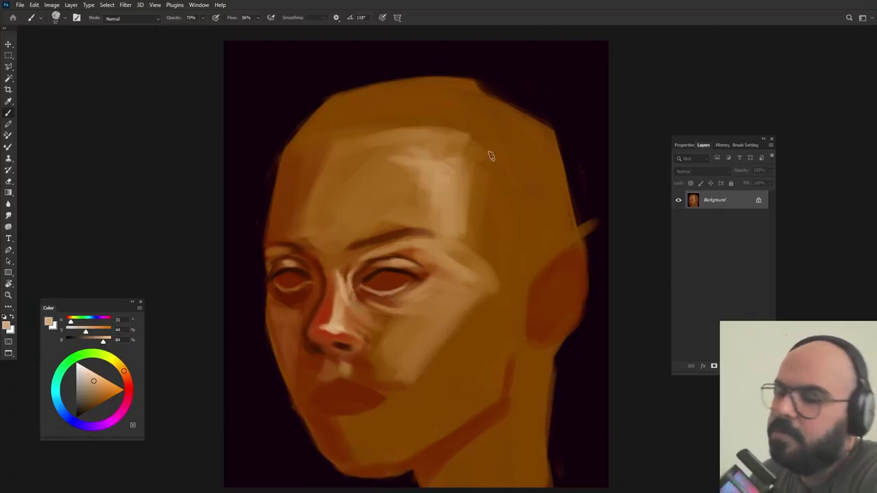
{"action": "left_click", "coordinate": [342, 295], "text": "alt"}
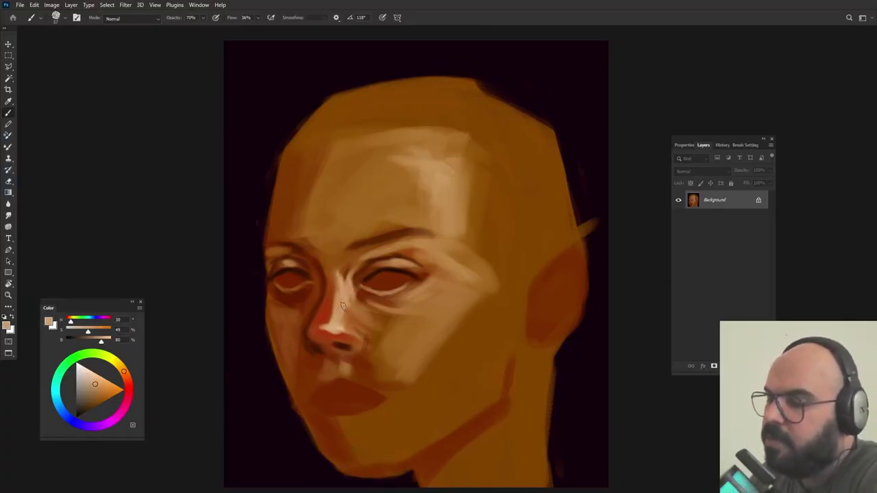
{"action": "right_click", "coordinate": [479, 219], "text": "alt"}
{"action": "left_click_drag", "start_coordinate": [480, 221], "coordinate": [463, 223]}
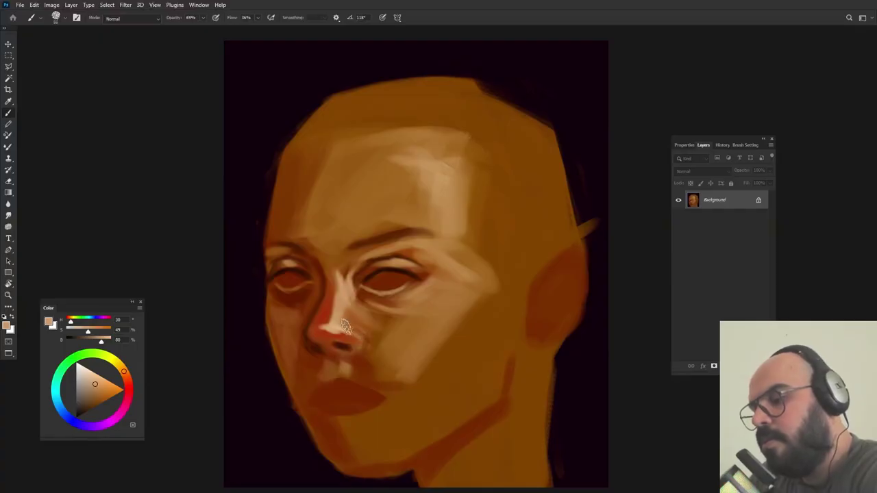
- Reshape the shadows under the nose and around the nostrils with dark browns sampled from the underside of the nose
{"action": "left_click", "coordinate": [323, 338], "text": "alt"}
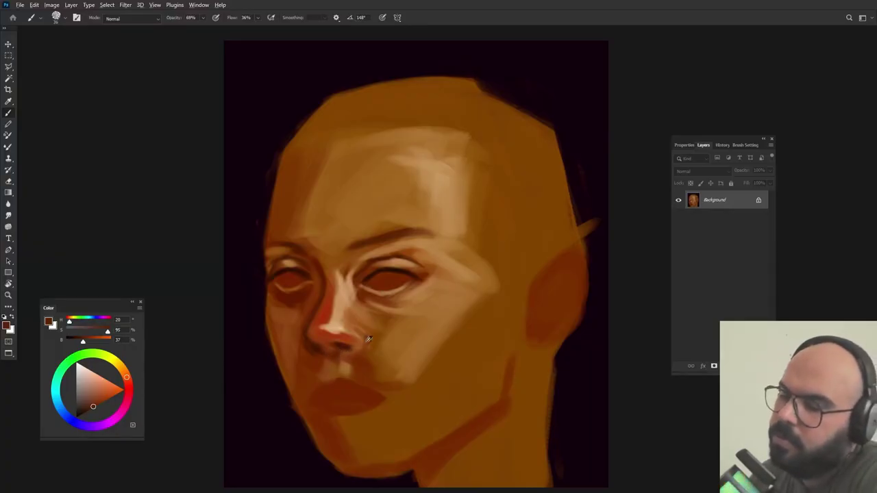
{"action": "left_click", "coordinate": [342, 349], "text": "alt"}
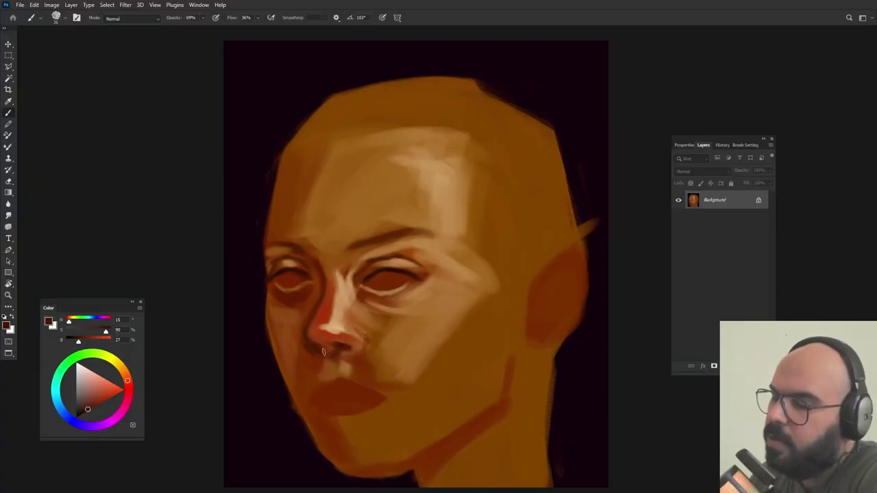
{"action": "left_click", "coordinate": [334, 352], "text": "alt"}
{"action": "left_click", "coordinate": [343, 342], "text": "alt"}
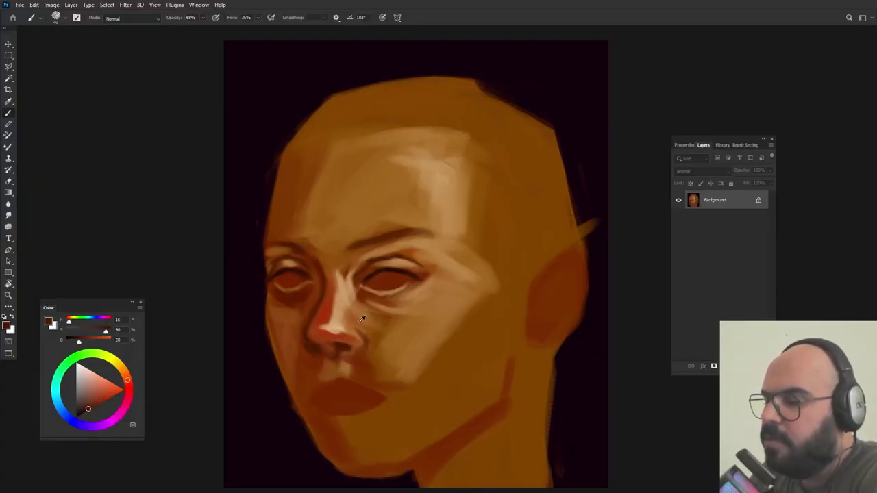
- Broaden the highlight on the near side of the nose tip and soften its lower edge with sampled light skin and reddish tones
{"action": "left_click", "coordinate": [356, 322], "text": "alt"}
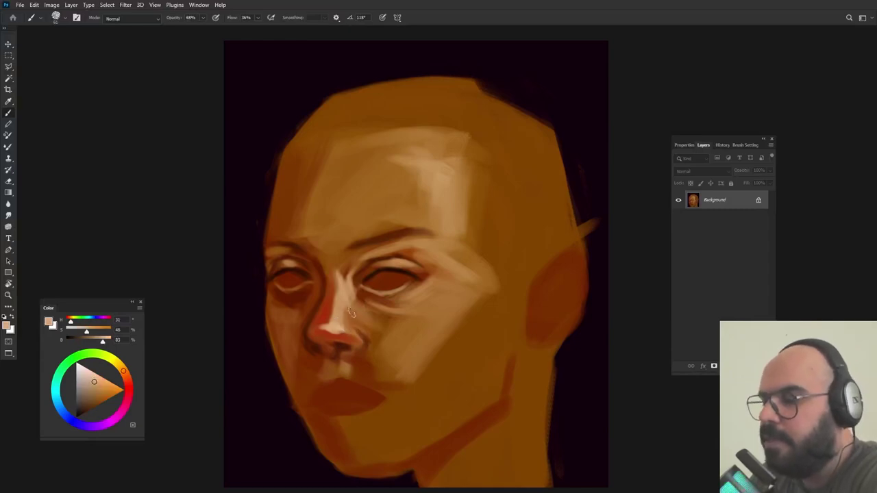
{"action": "mouse_move", "coordinate": [338, 327]}
{"action": "left_mouse_down"}
{"action": "mouse_move", "coordinate": [352, 314]}
{"action": "mouse_move", "coordinate": [343, 328]}
{"action": "mouse_move", "coordinate": [353, 330]}
{"action": "left_mouse_up"}
{"action": "left_click", "coordinate": [351, 336], "text": "alt"}
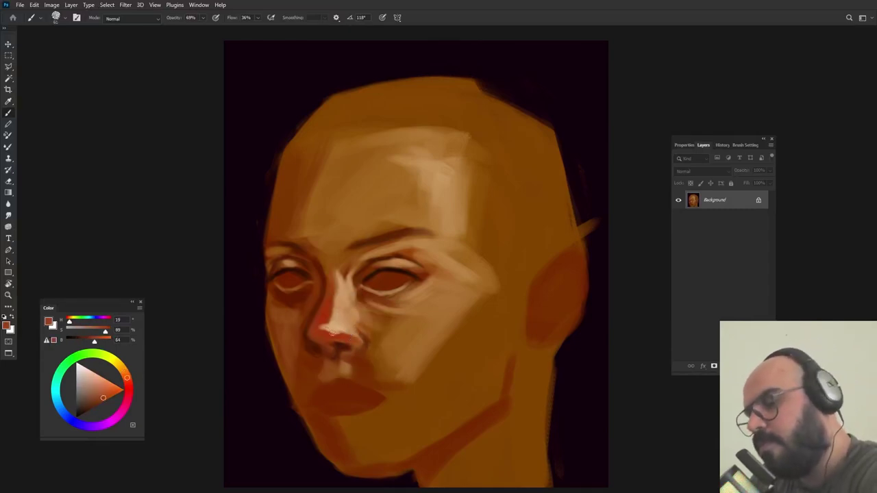
{"action": "left_click", "coordinate": [346, 326], "text": "alt"}
{"action": "left_click", "coordinate": [342, 328], "text": "alt"}
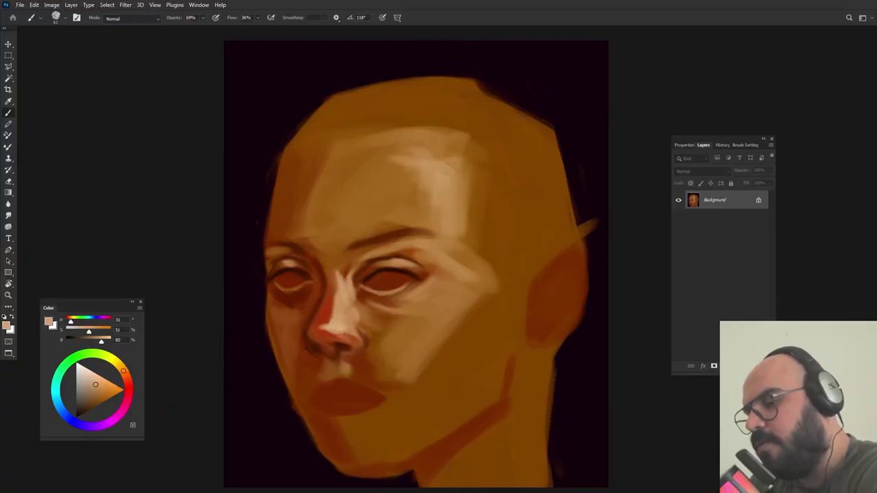
{"action": "left_click_drag", "start_coordinate": [343, 331], "coordinate": [353, 337]}
- Clean up the underside and far wing of the nose with sampled reddish browns, restoring the tip with a sampled light tone
{"action": "left_click", "coordinate": [327, 335], "text": "alt"}
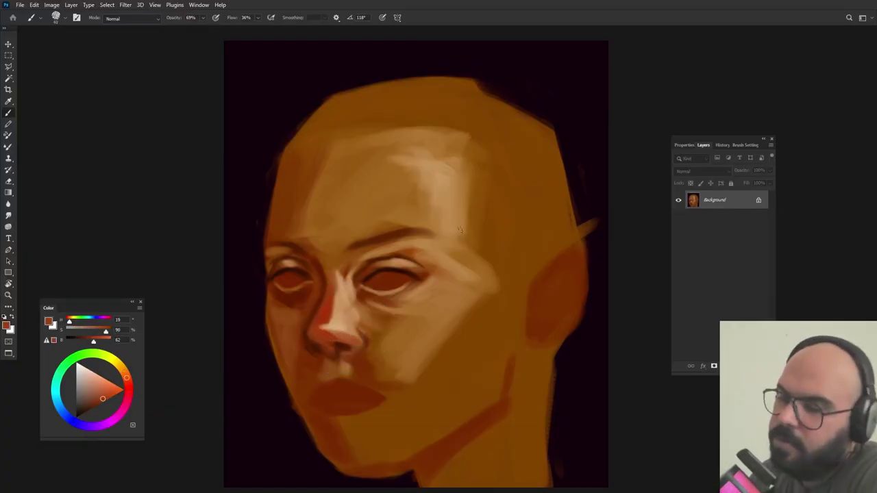
{"action": "left_click", "coordinate": [336, 326], "text": "alt"}
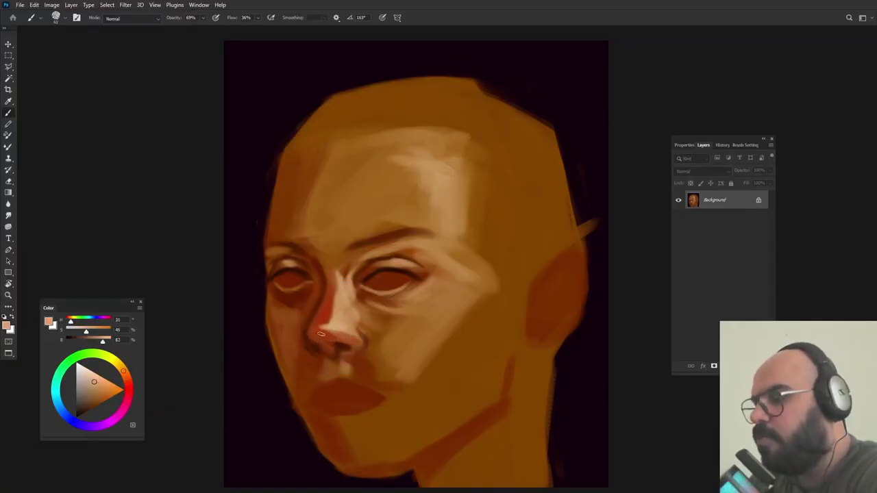
{"action": "left_click", "coordinate": [312, 339], "text": "alt"}
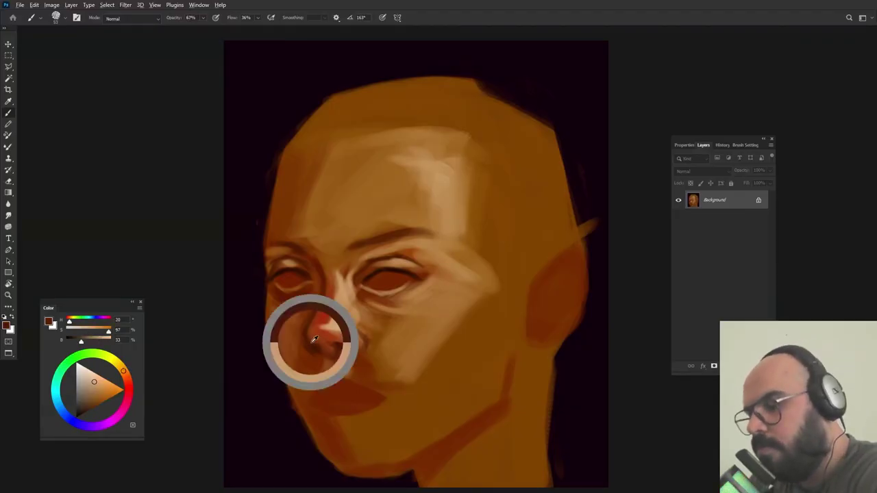
{"action": "left_click", "coordinate": [324, 338], "text": "alt"}
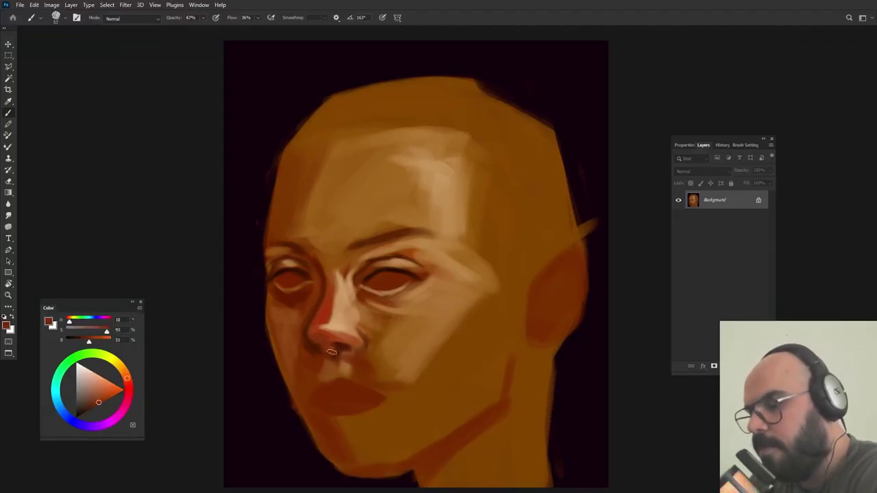
{"action": "left_click", "coordinate": [334, 332], "text": "alt"}
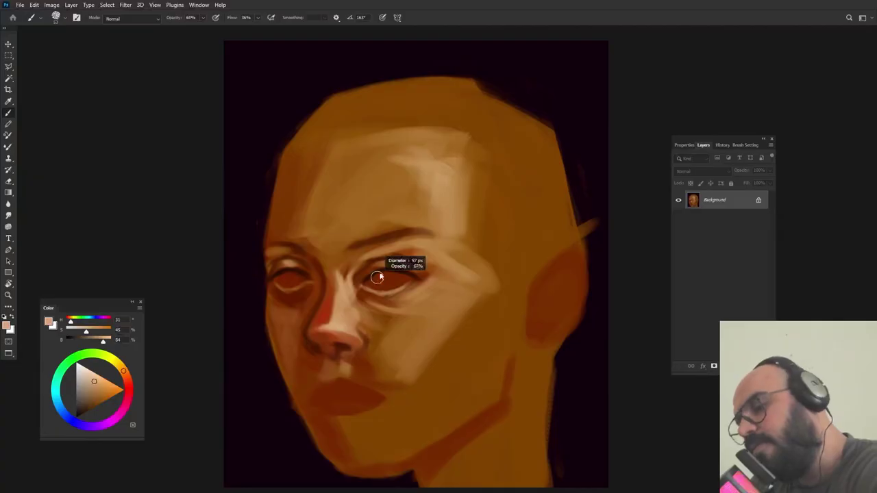
- Glaze the nose bridge with sampled red, and blend a lighter skin tone back along its near side
{"action": "left_click", "coordinate": [330, 311], "text": "alt"}
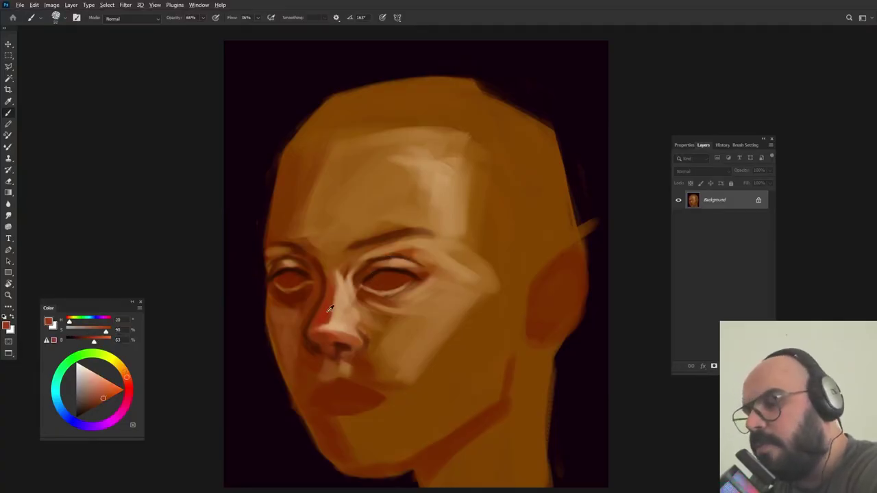
{"action": "mouse_move", "coordinate": [341, 276]}
{"action": "left_mouse_down"}
{"action": "mouse_move", "coordinate": [329, 322]}
{"action": "mouse_move", "coordinate": [355, 317]}
{"action": "left_mouse_up"}
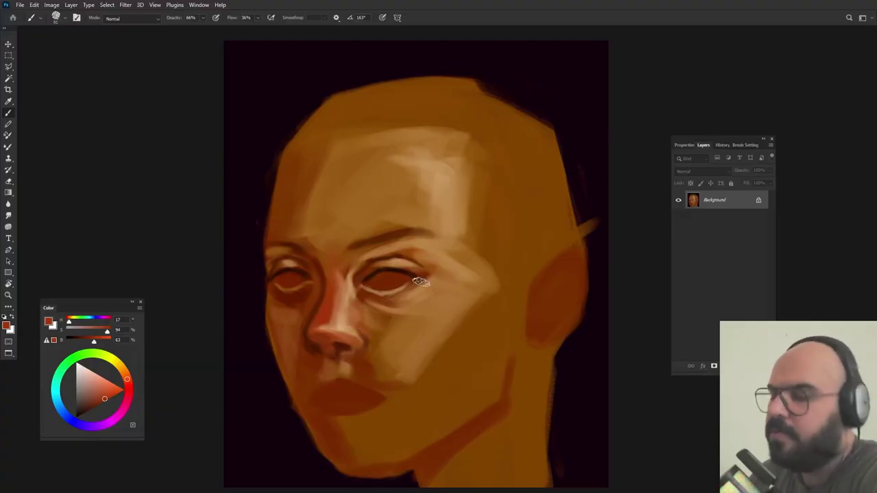
{"action": "left_click", "coordinate": [432, 203], "text": "alt"}
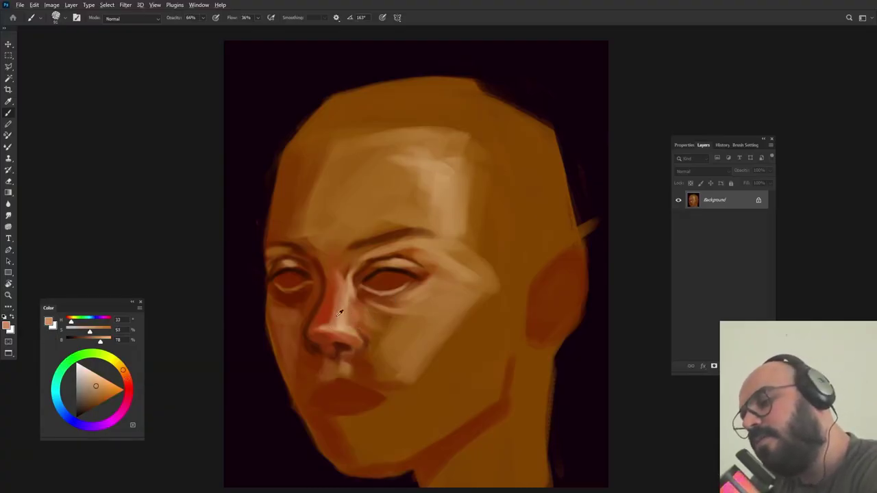
{"action": "left_click_drag", "start_coordinate": [346, 293], "coordinate": [356, 293]}
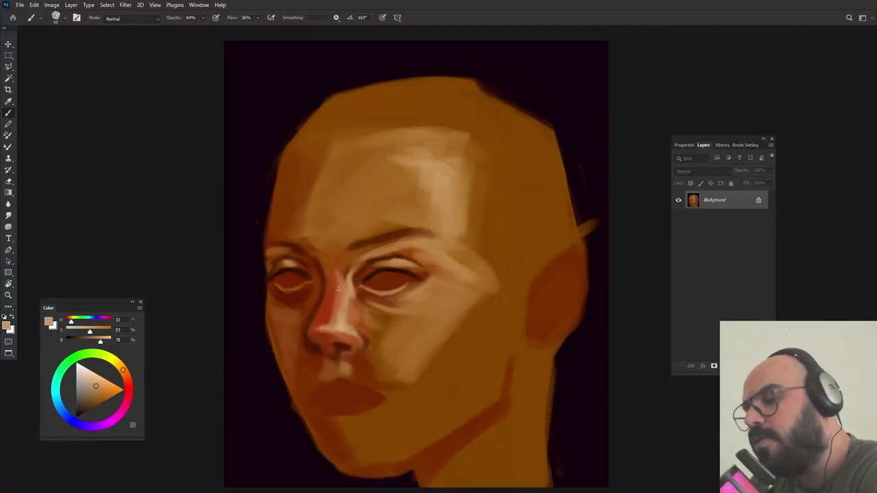
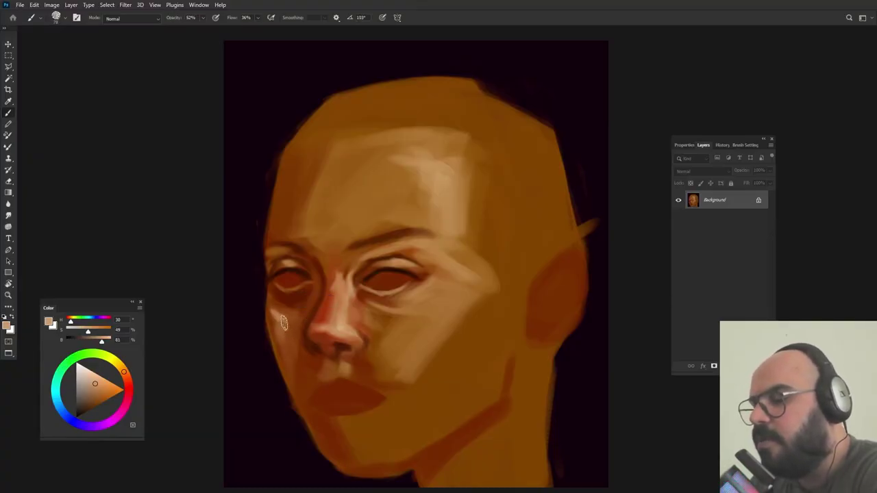
- Model the far cheek below the eye with sampled light skin and mid-brown tones, adjusting the brush tip's angle
{"action": "left_click", "coordinate": [276, 315], "text": "alt"}
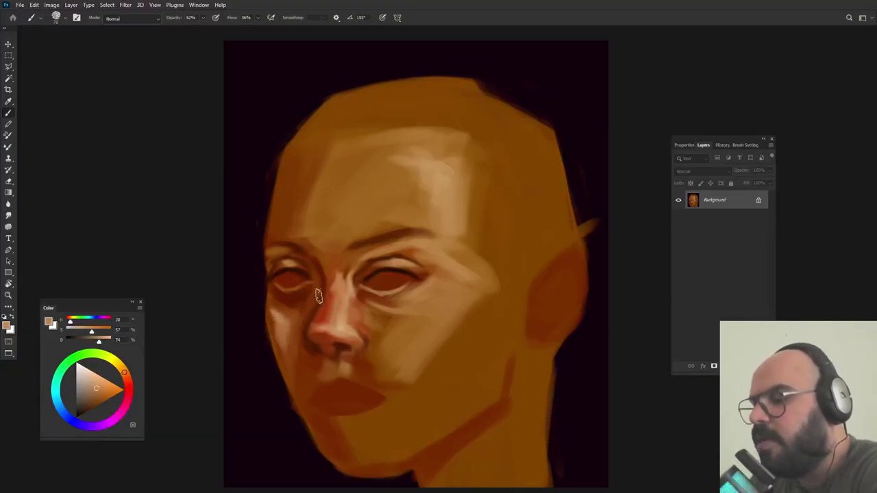
{"action": "right_click", "coordinate": [311, 291]}
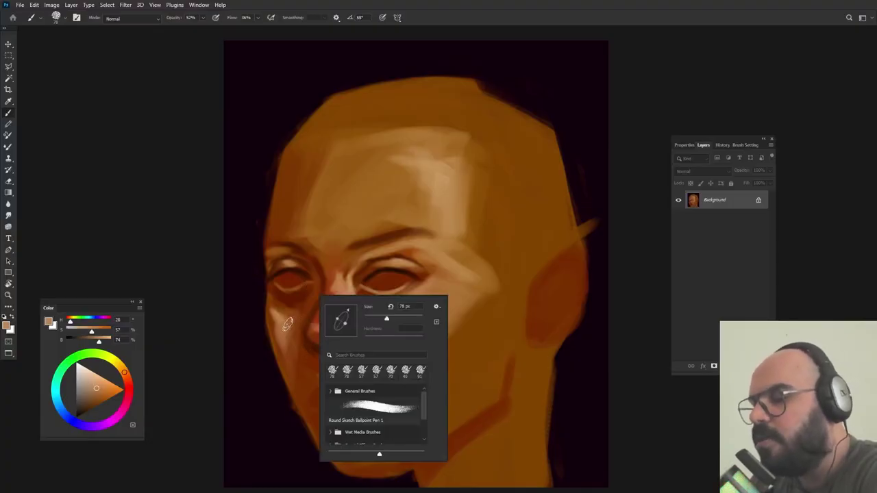
{"action": "key", "text": "Escape"}
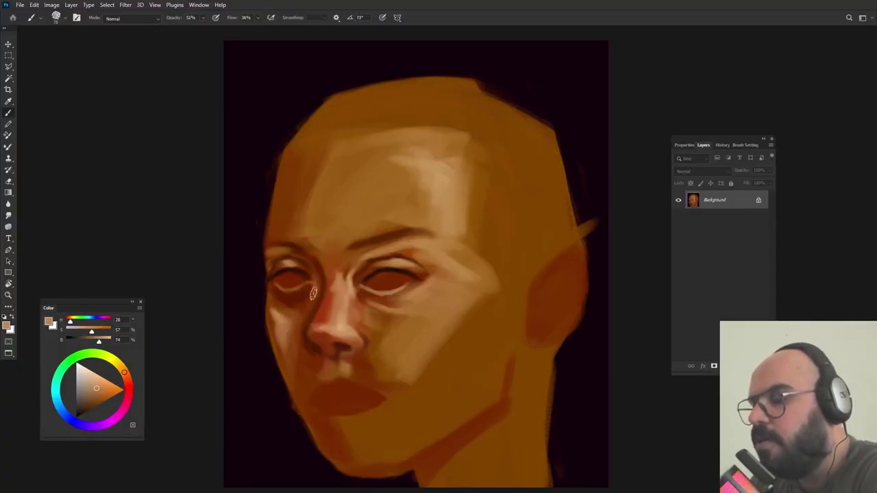
{"action": "key", "text": "shift+Right"}
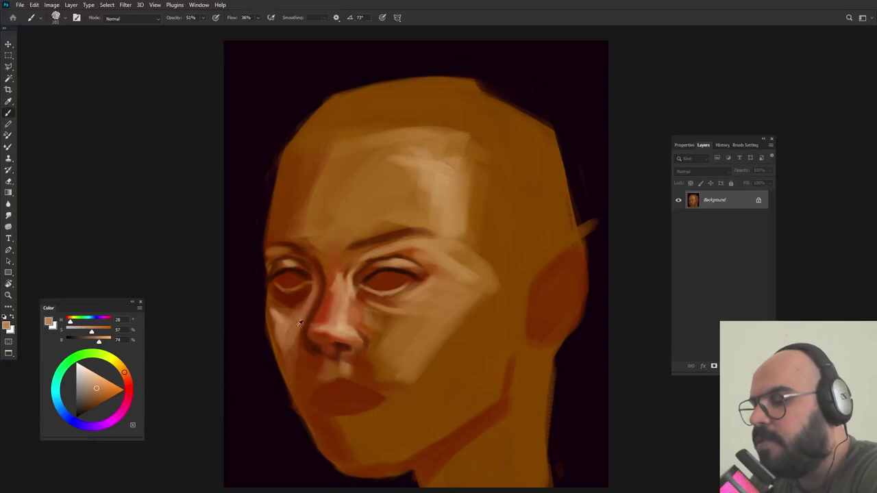
{"action": "left_click", "coordinate": [285, 308], "text": "alt"}
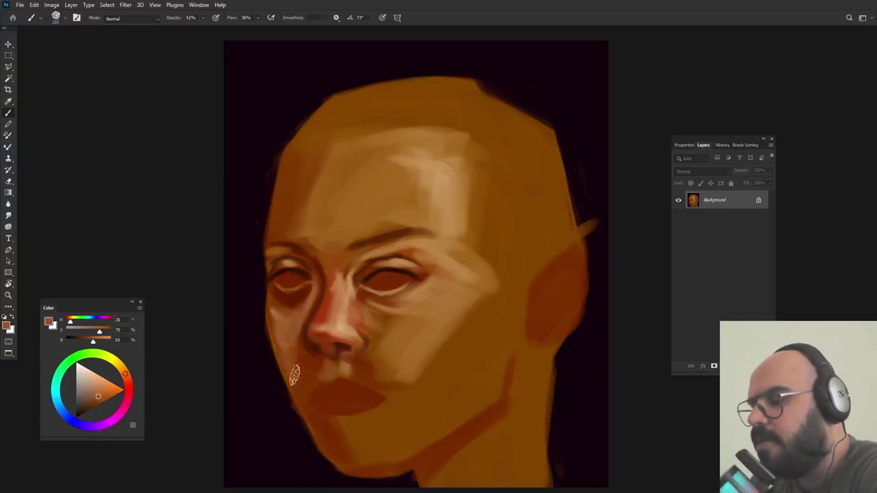
{"action": "left_click", "coordinate": [311, 379], "text": "alt"}
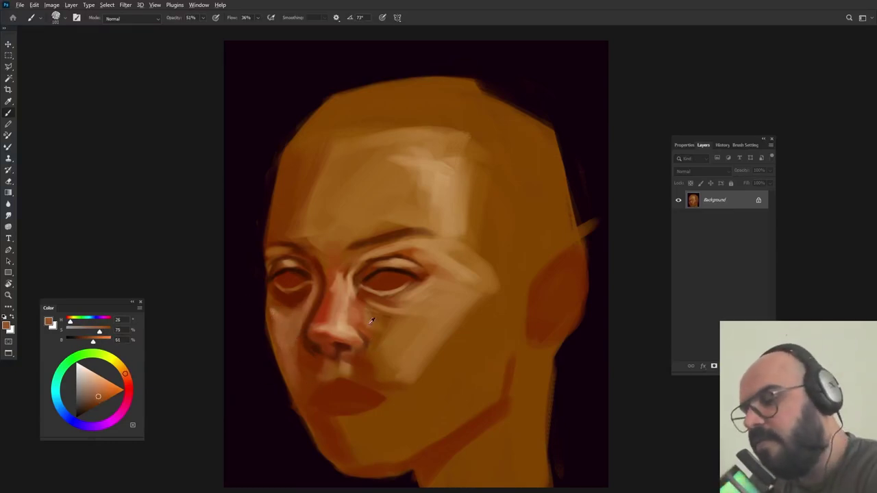
- Lighten the forehead area just above and between the brows with sampled tones and a larger, rotated brush tip
{"action": "key", "text": "shift+Right"}
{"action": "left_click", "coordinate": [334, 243], "text": "alt"}
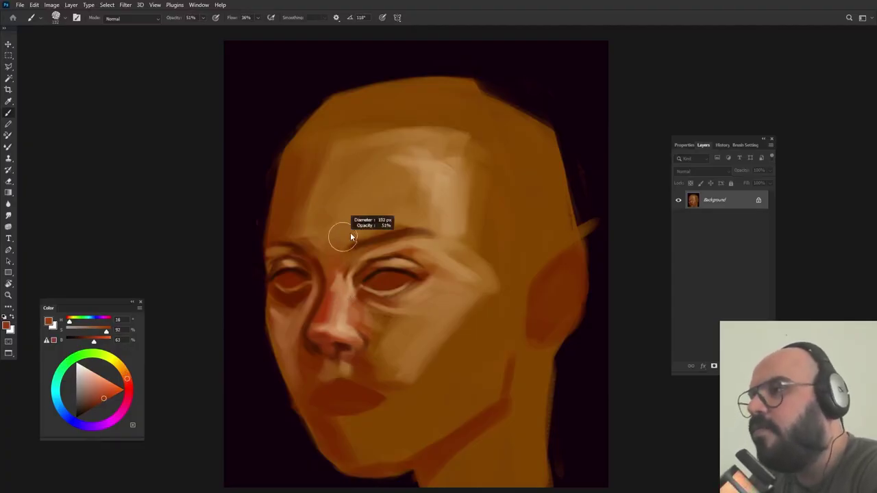
{"action": "key", "text": "shift+Right"}
{"action": "key", "text": "shift+Right"}
{"action": "key", "text": "shift+Right"}
{"action": "left_click", "coordinate": [336, 245], "text": "alt"}
{"action": "key", "text": "shift+Right"}
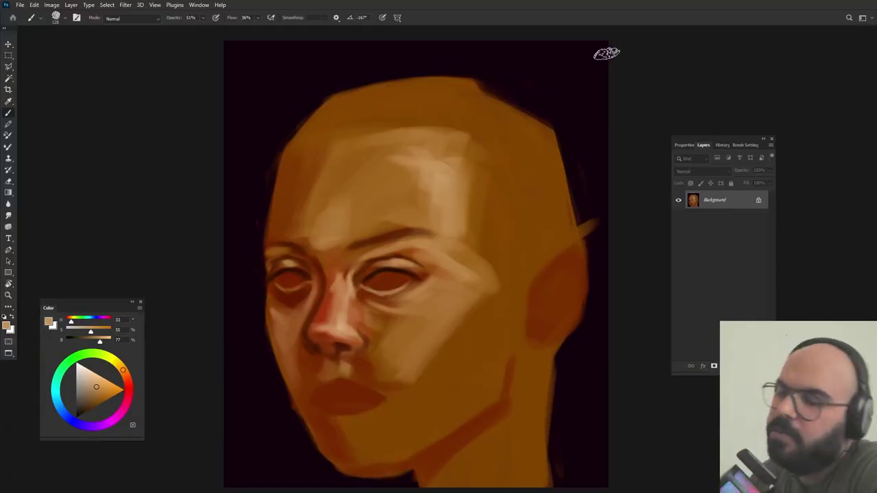
- Brighten the middle and far side of the forehead with sampled light brown tones, blending toward the near brow
{"action": "left_click", "coordinate": [428, 175], "text": "alt"}
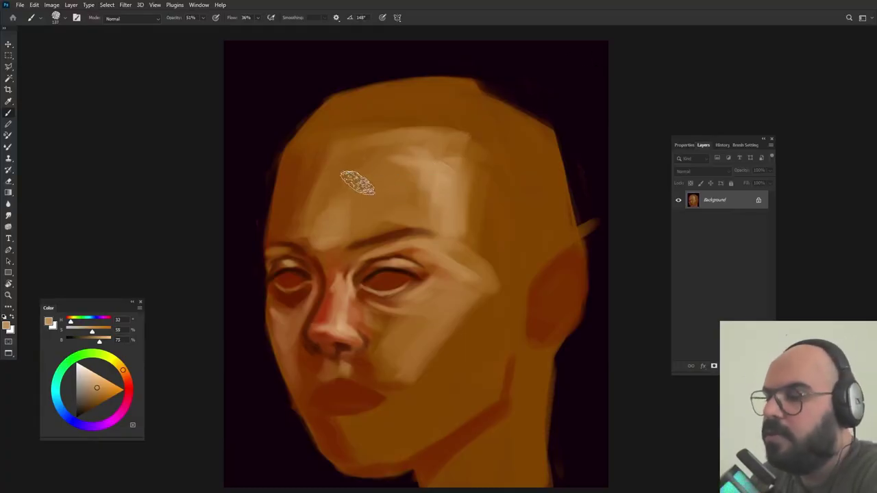
{"action": "key", "text": "shift+Left"}
{"action": "key", "text": "shift+Left"}
{"action": "key", "text": "shift+Left"}
{"action": "left_click", "coordinate": [345, 156], "text": "alt"}
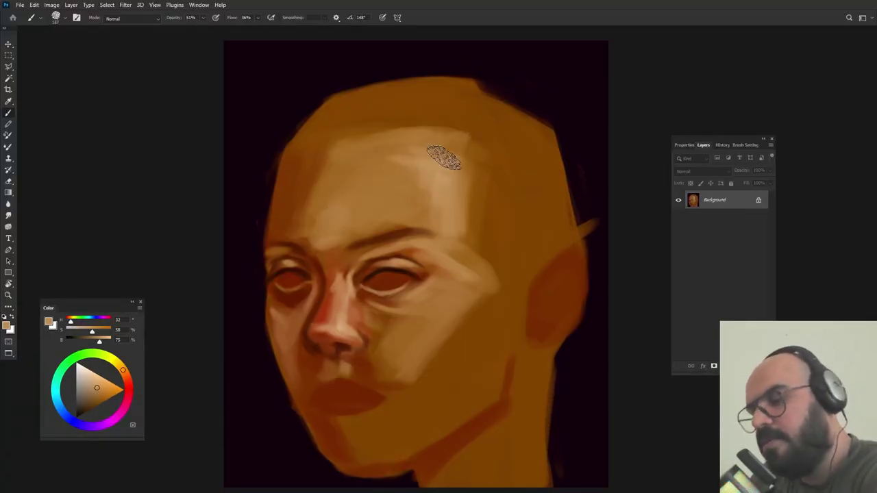
{"action": "left_click_drag", "start_coordinate": [446, 151], "coordinate": [402, 231]}
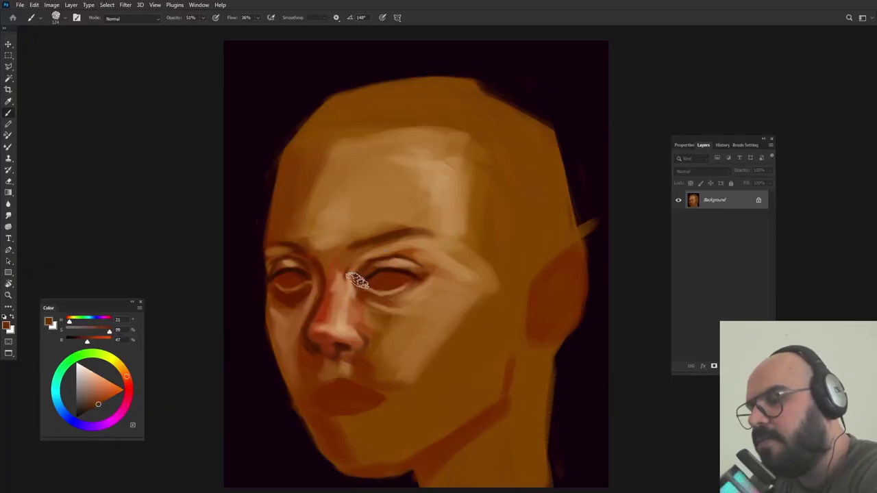
- Redden the top of the nose bridge between the brows with sampled red-brown tones, varying the brush size
{"action": "left_click", "coordinate": [353, 277], "text": "alt"}
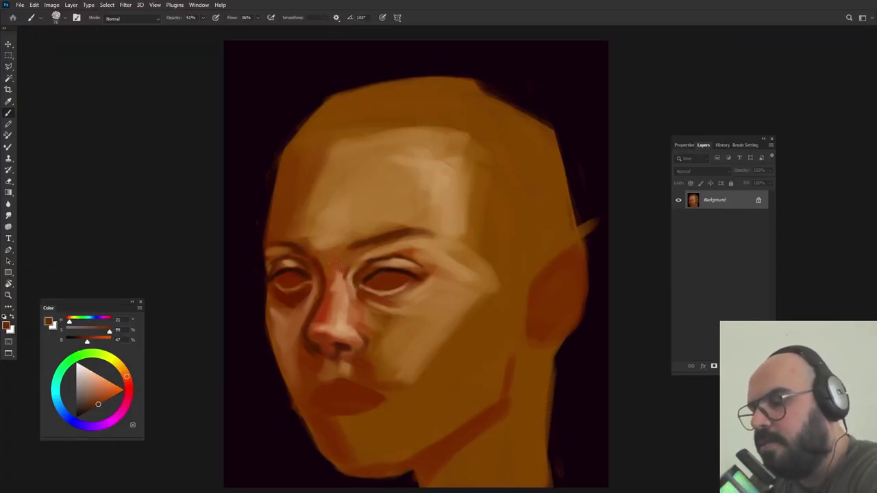
{"action": "key", "text": "bracketleft"}
{"action": "key", "text": "bracketleft"}
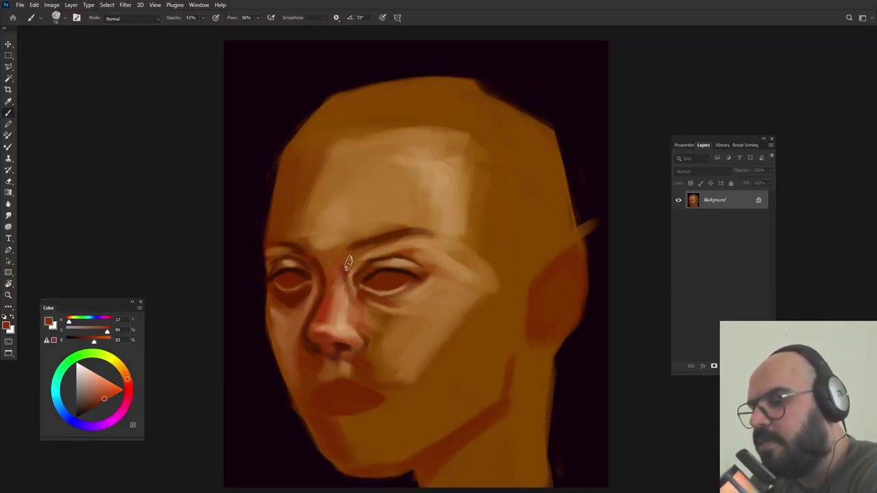
{"action": "key", "text": "bracketleft"}
{"action": "left_click", "coordinate": [330, 269], "text": "alt"}
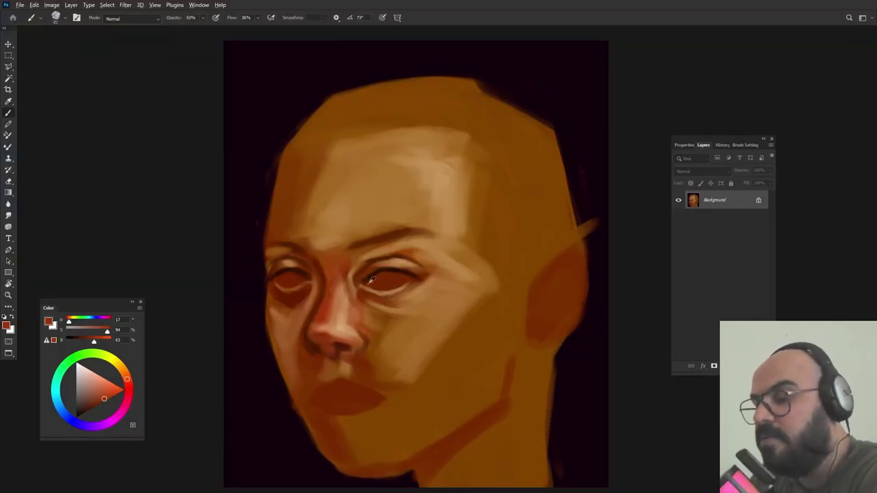
{"action": "key", "text": "bracketright"}
{"action": "key", "text": "bracketright"}
{"action": "key", "text": "bracketright"}
- Lighten the near cheek and cheekbone with sampled light brown tones at 44% brush opacity, blending toward the mouth
{"action": "key", "text": "4"}
{"action": "key", "text": "4"}
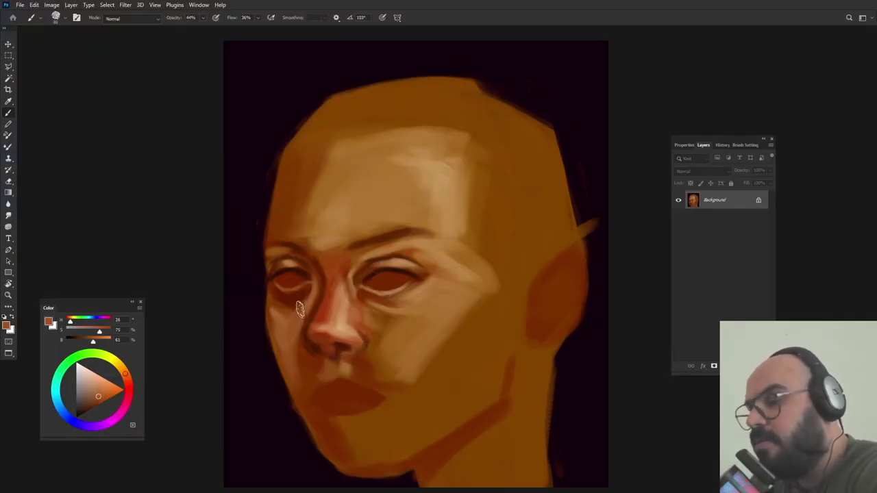
{"action": "left_click", "coordinate": [466, 192], "text": "alt"}
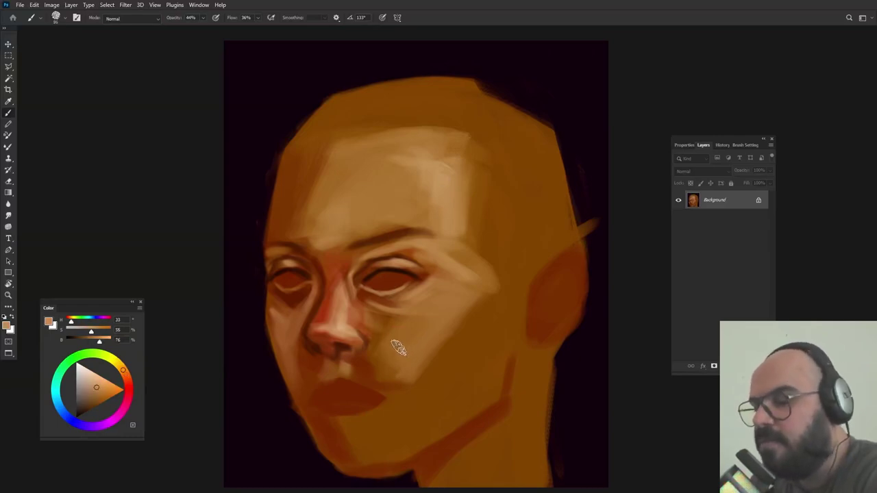
{"action": "left_click", "coordinate": [446, 294], "text": "alt"}
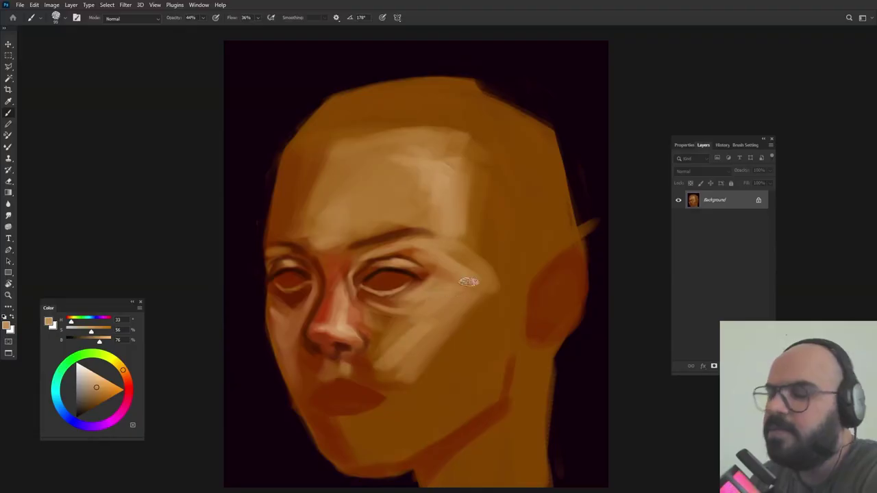
{"action": "left_click", "coordinate": [446, 320], "text": "alt"}
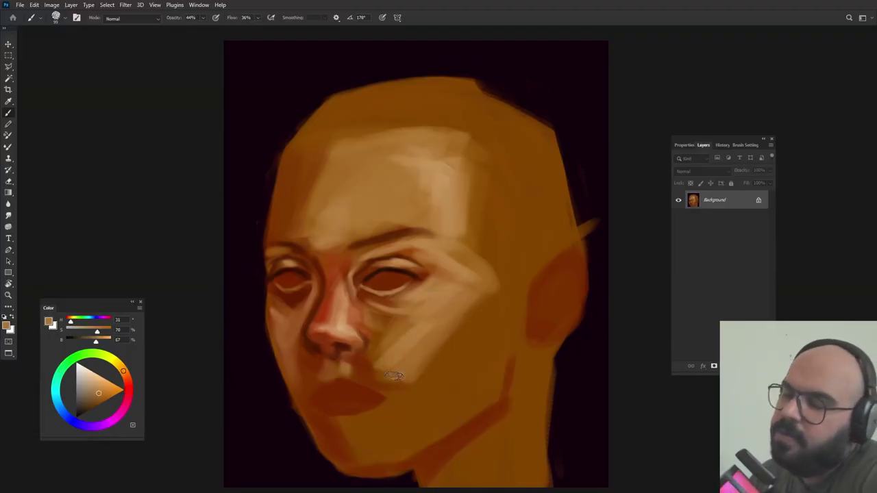
{"action": "left_click", "coordinate": [374, 359], "text": "alt"}
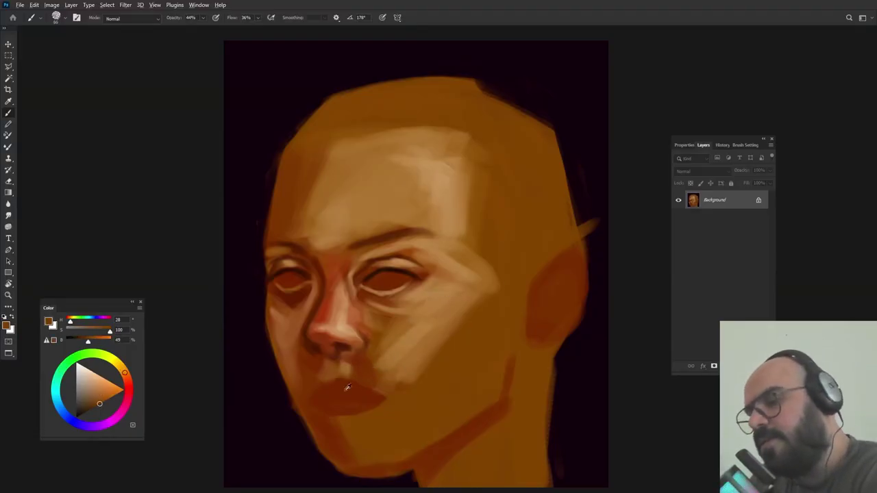
- Paint the dark line between the lips out to both mouth corners, using a darkened version of the sampled lip red
{"action": "left_click", "coordinate": [347, 387], "text": "alt"}
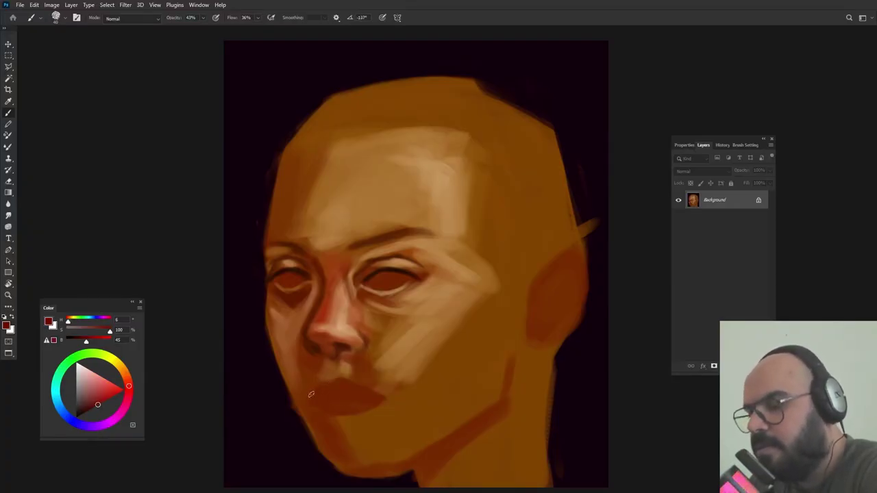
{"action": "left_click_drag", "start_coordinate": [97, 405], "coordinate": [89, 410]}
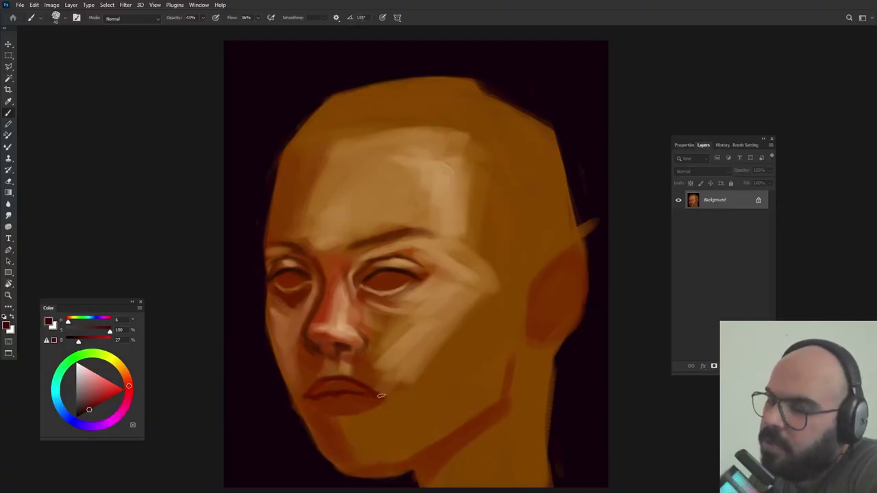
{"action": "left_click_drag", "start_coordinate": [375, 381], "coordinate": [384, 385]}
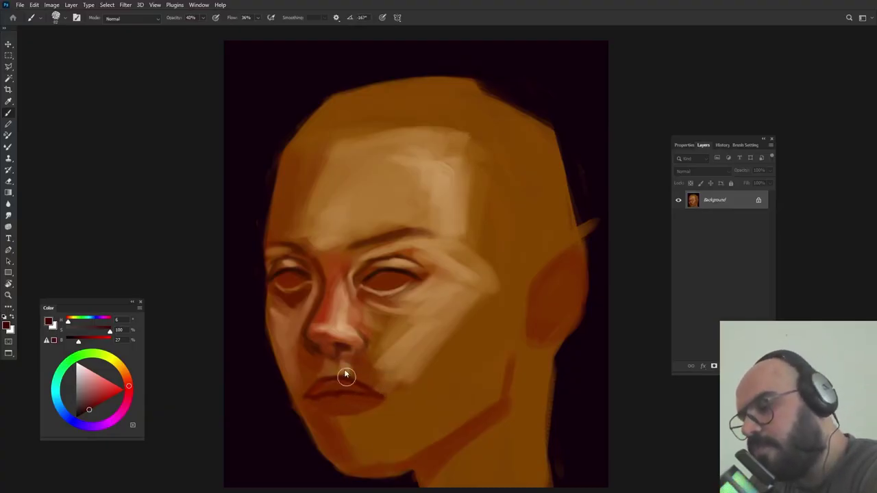
- Shade the upper lip with deep reds, resampling lip tones to define its shape against the mouth line
{"action": "left_click", "coordinate": [94, 406]}
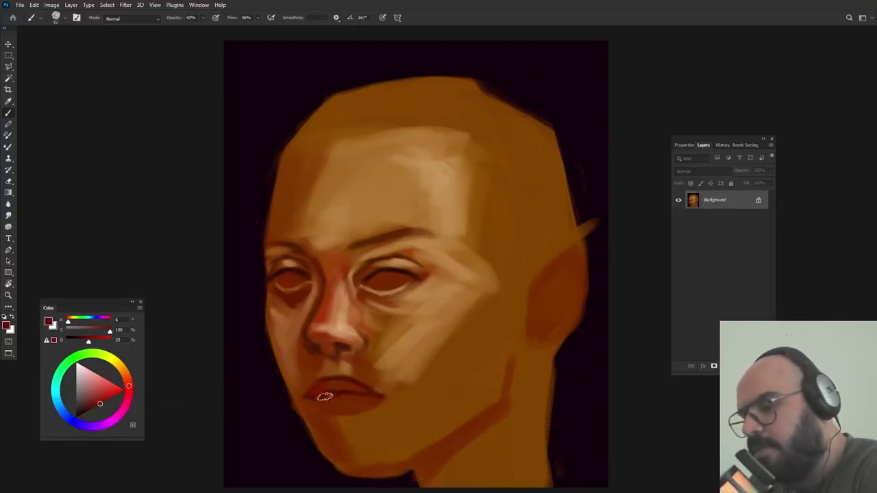
{"action": "mouse_move", "coordinate": [319, 394]}
{"action": "left_mouse_down"}
{"action": "mouse_move", "coordinate": [329, 384]}
{"action": "mouse_move", "coordinate": [371, 391]}
{"action": "left_mouse_up"}
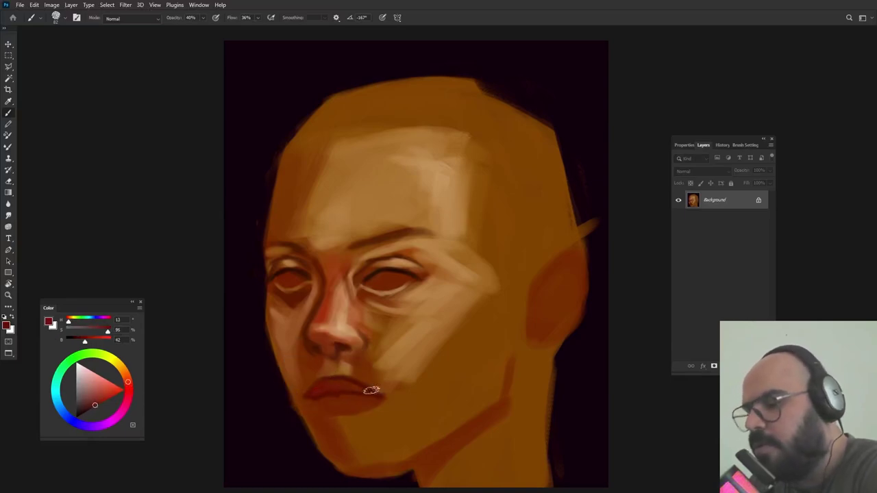
{"action": "left_click", "coordinate": [335, 391], "text": "alt"}
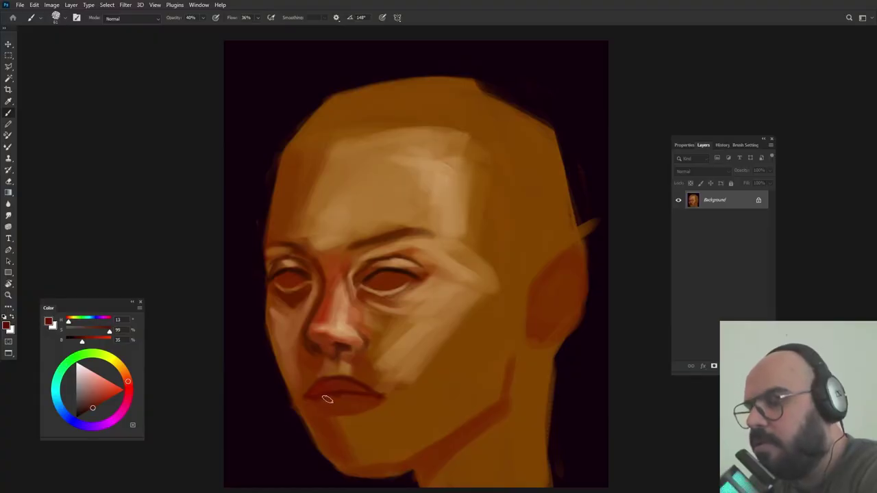
{"action": "left_click", "coordinate": [336, 391], "text": "alt"}
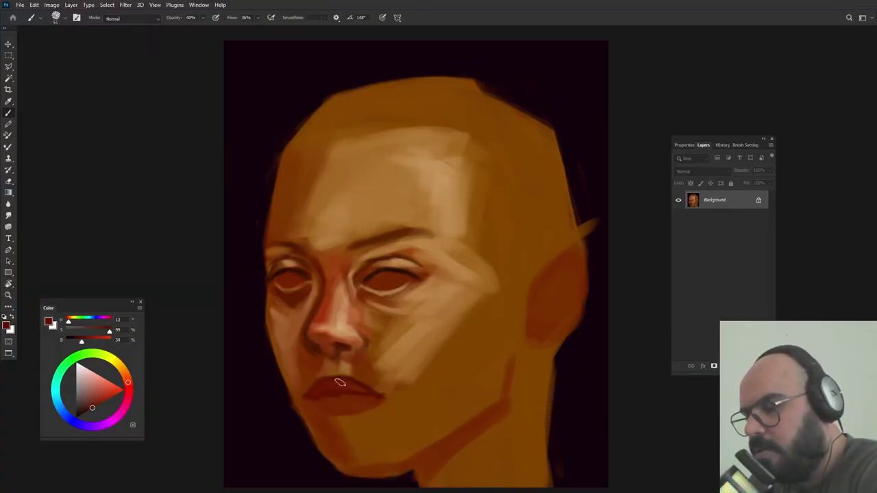
- Model the philtrum above the upper lip with sampled brown and light skin tones, raising brush opacity to 100%
{"action": "left_click", "coordinate": [331, 363], "text": "alt"}
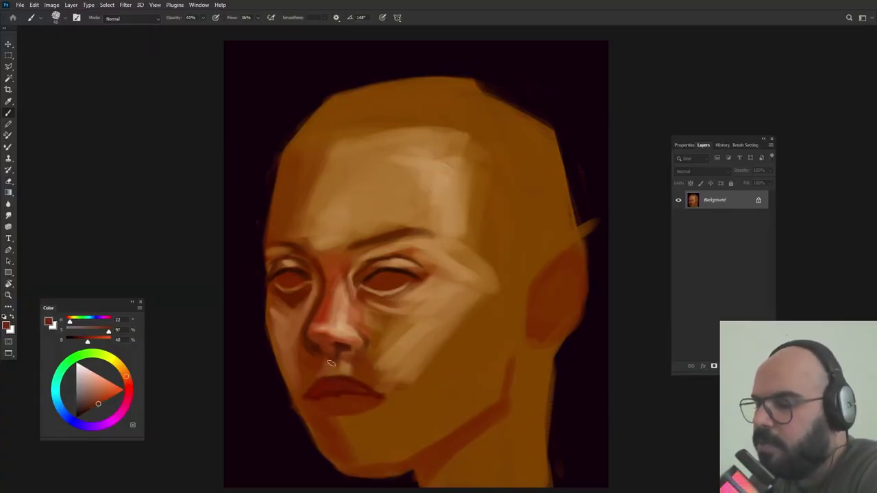
{"action": "left_click", "coordinate": [340, 366], "text": "alt"}
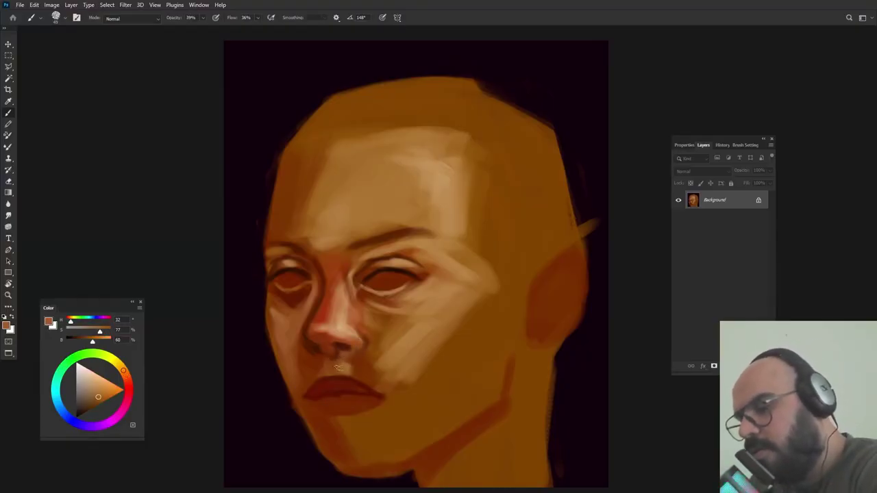
{"action": "left_click", "coordinate": [392, 356], "text": "alt"}
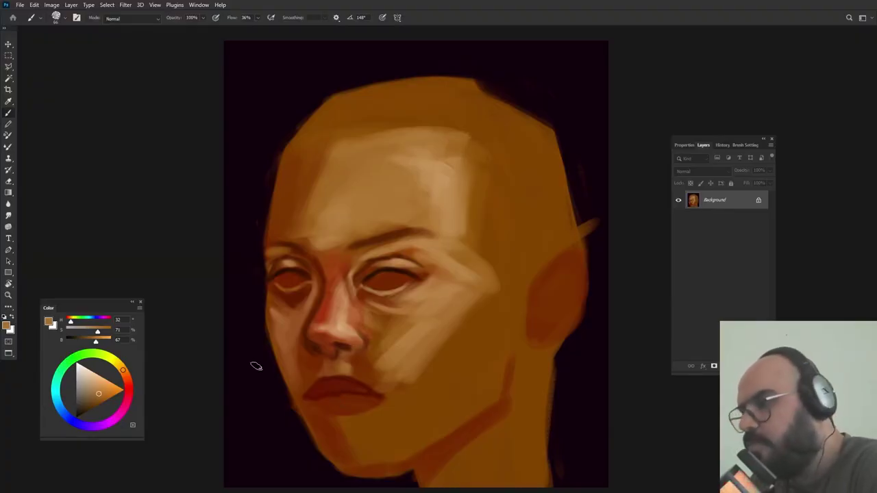
{"action": "left_click", "coordinate": [346, 367], "text": "alt"}
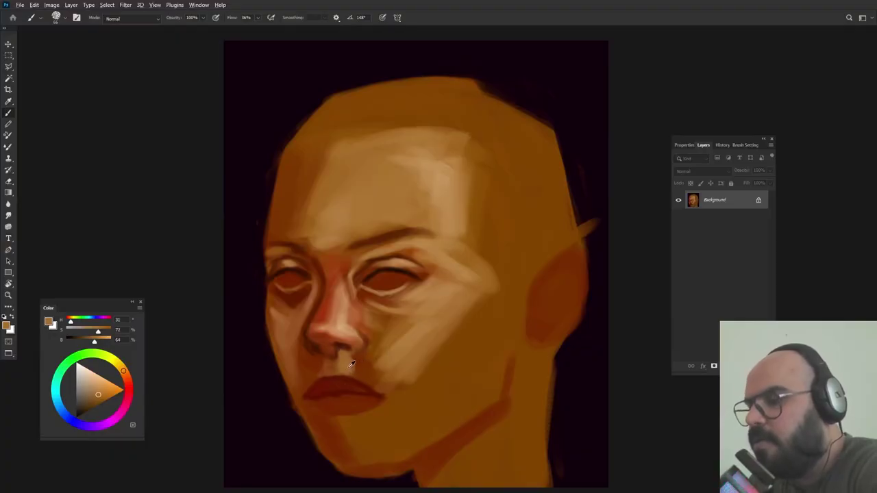
{"action": "left_click", "coordinate": [346, 369], "text": "alt"}
- Lighten the skin between the near nostril and mouth corner with sampled light brown and a resized brush
{"action": "right_click", "coordinate": [354, 362], "text": "alt"}
{"action": "mouse_move", "coordinate": [365, 365]}
{"action": "left_mouse_down"}
{"action": "mouse_move", "coordinate": [345, 369]}
{"action": "mouse_move", "coordinate": [378, 367]}
{"action": "left_mouse_up"}
{"action": "right_click", "coordinate": [363, 346], "text": "alt"}
{"action": "left_click", "coordinate": [415, 334], "text": "alt"}
{"action": "right_click", "coordinate": [358, 356], "text": "alt"}
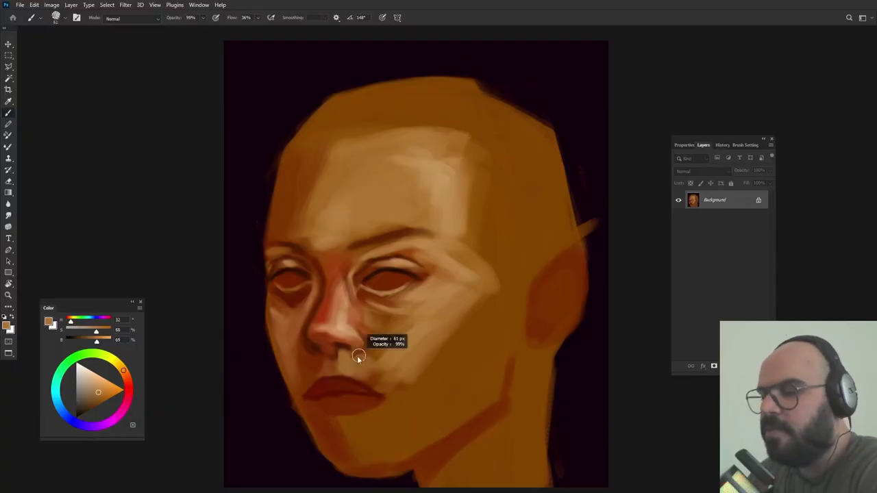
- Refine the underside of the nose and the nostrils with sampled dark brown and red tones
{"action": "left_click", "coordinate": [344, 346], "text": "alt"}
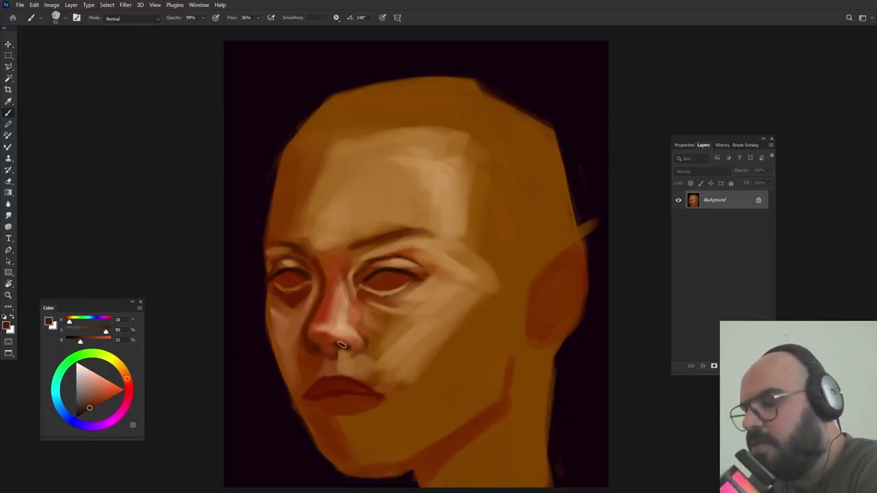
{"action": "left_click", "coordinate": [333, 327], "text": "alt"}
{"action": "left_click", "coordinate": [320, 344], "text": "alt"}
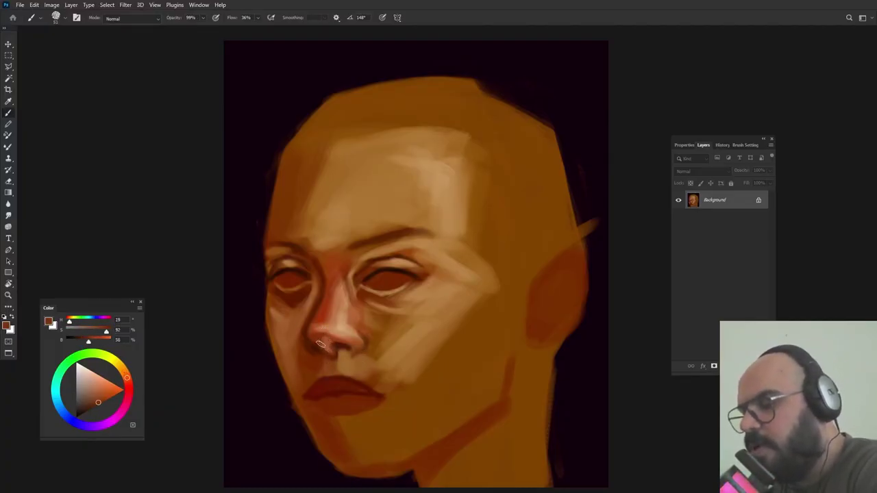
- Model the far side of the area between nose and upper lip with sampled browns and a rotated, resized brush tip
{"action": "left_click", "coordinate": [446, 220], "text": "alt"}
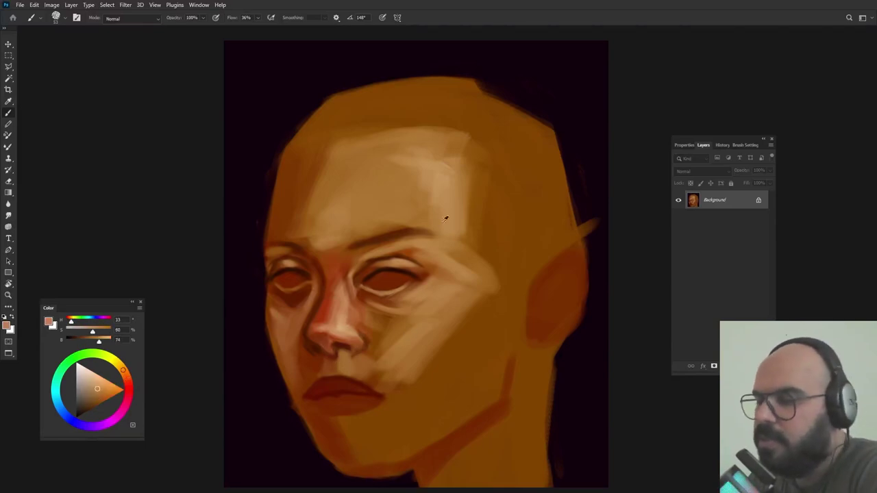
{"action": "right_click", "coordinate": [328, 366], "text": "alt"}
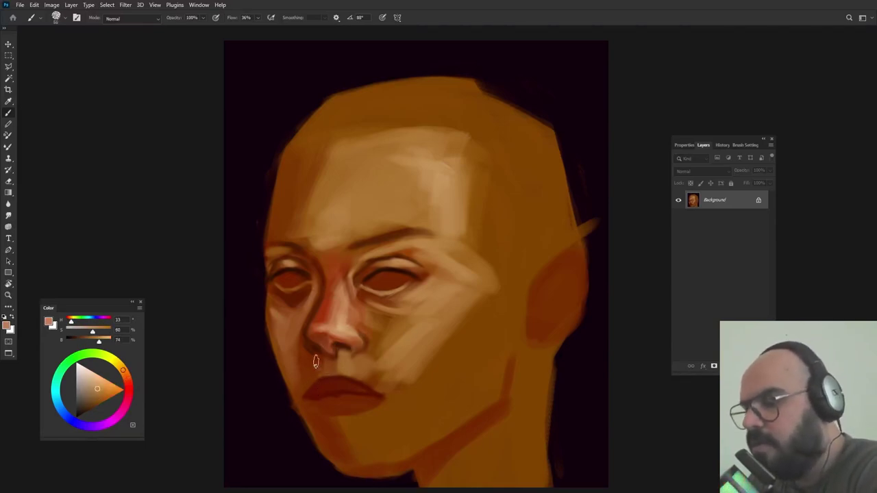
{"action": "left_click", "coordinate": [320, 341], "text": "alt"}
{"action": "right_click", "coordinate": [319, 357], "text": "alt"}
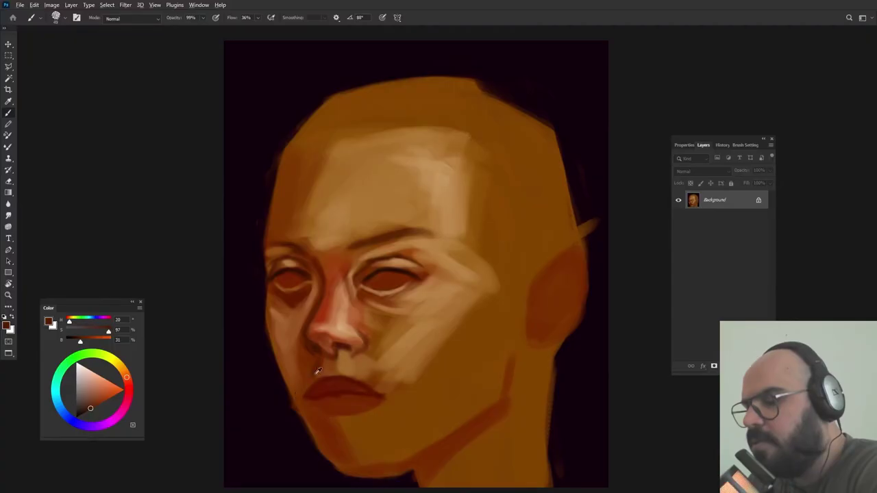
{"action": "left_click", "coordinate": [315, 367], "text": "alt"}
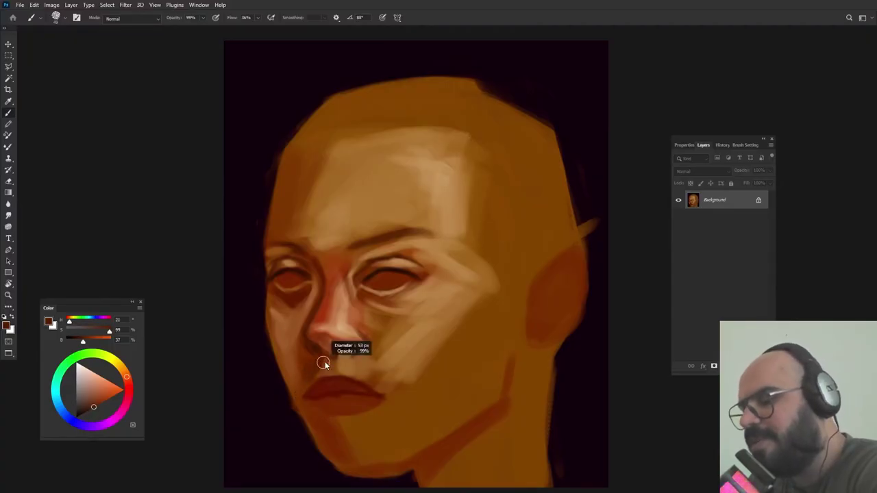
{"action": "left_click", "coordinate": [299, 361], "text": "alt"}
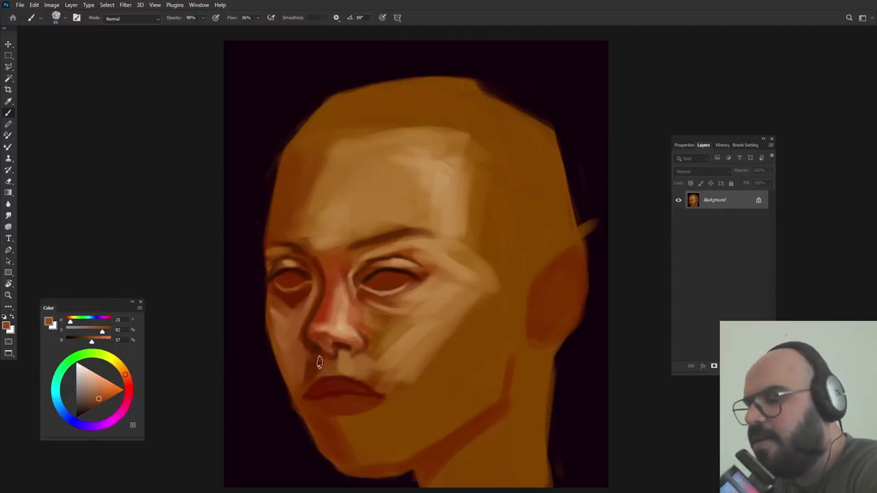
{"action": "left_click", "coordinate": [309, 351], "text": "alt"}
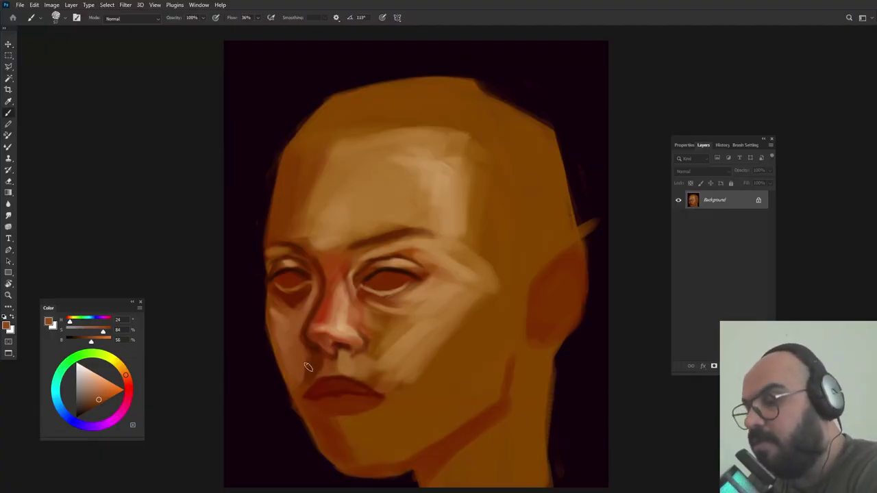
- Blend the far side of the nose into the far cheek with sampled brown and mid skin tones down toward the mouth
{"action": "left_click", "coordinate": [313, 312], "text": "alt"}
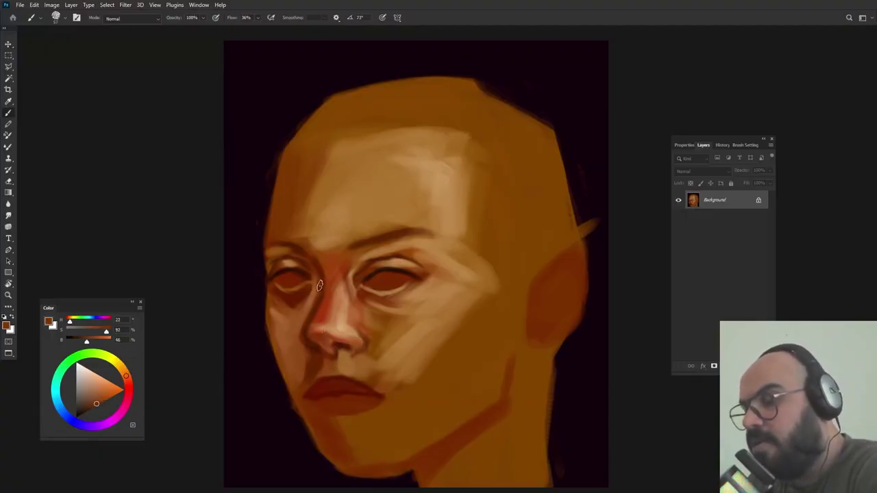
{"action": "left_click_drag", "start_coordinate": [320, 287], "coordinate": [302, 320]}
{"action": "left_click", "coordinate": [294, 338], "text": "alt"}
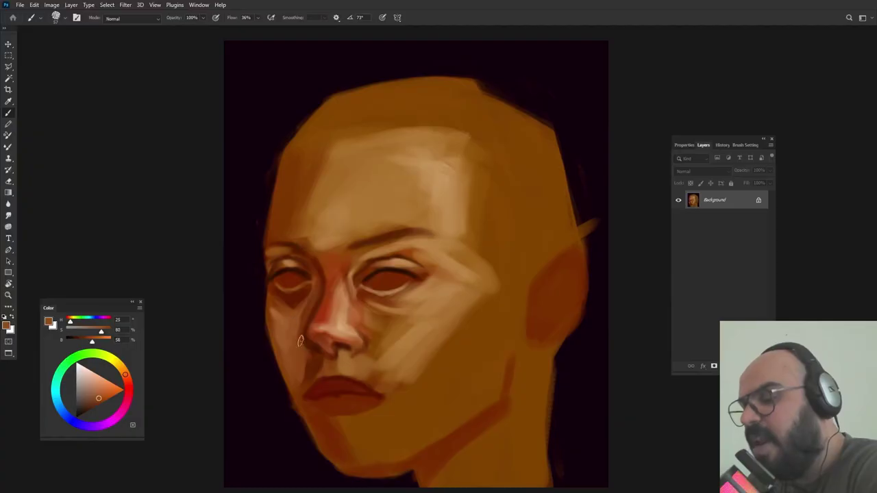
{"action": "left_click_drag", "start_coordinate": [317, 361], "coordinate": [321, 361]}
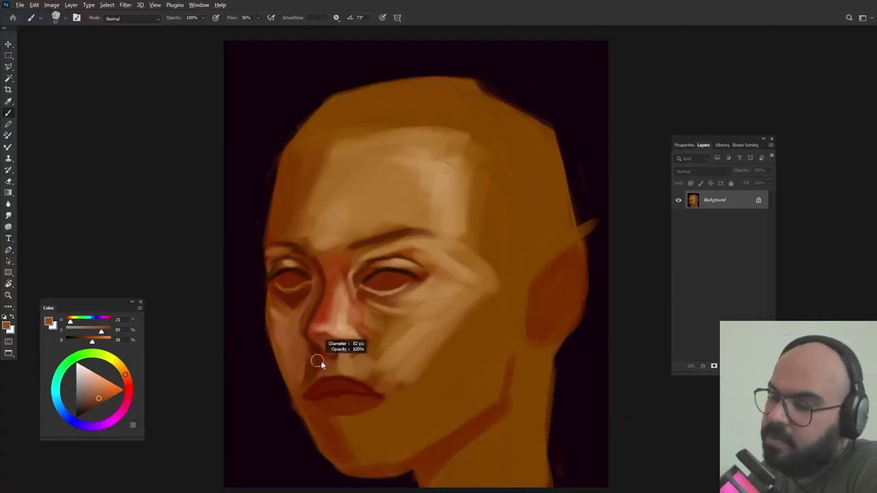
{"action": "left_click", "coordinate": [286, 325], "text": "alt"}
{"action": "left_click_drag", "start_coordinate": [305, 325], "coordinate": [305, 328]}
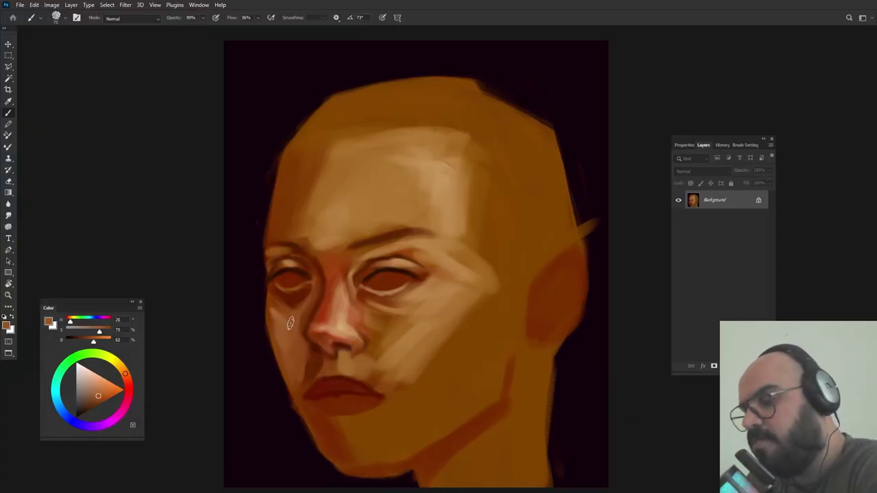
{"action": "left_click", "coordinate": [296, 377], "text": "alt"}
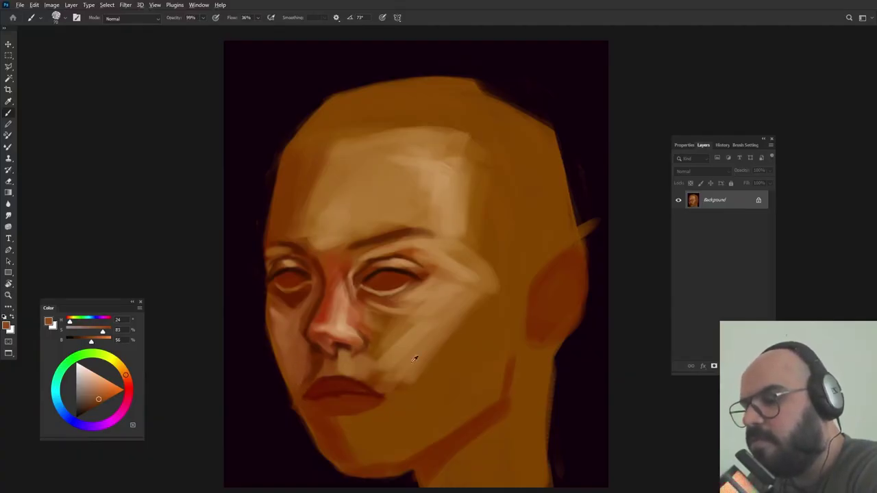
- Brighten the highlight on the tip of the nose with a pale peach mixed from a sampled forehead tone
{"action": "left_click", "coordinate": [449, 217], "text": "alt"}
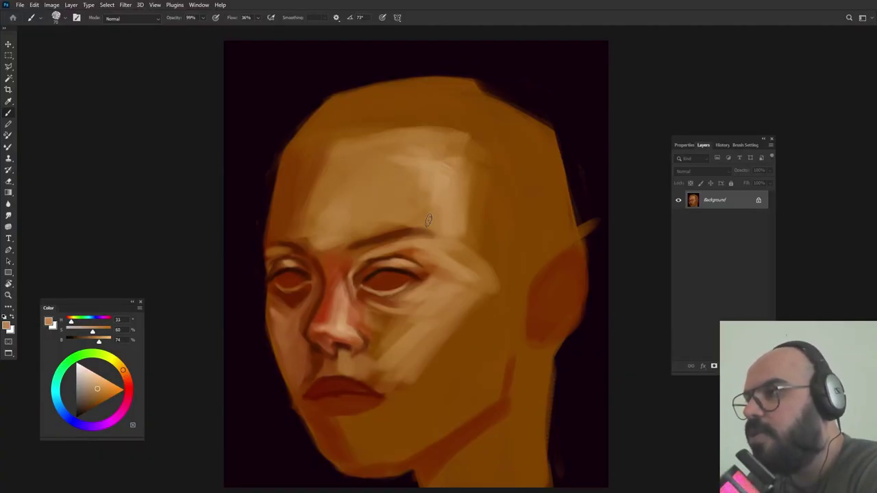
{"action": "left_click", "coordinate": [99, 370]}
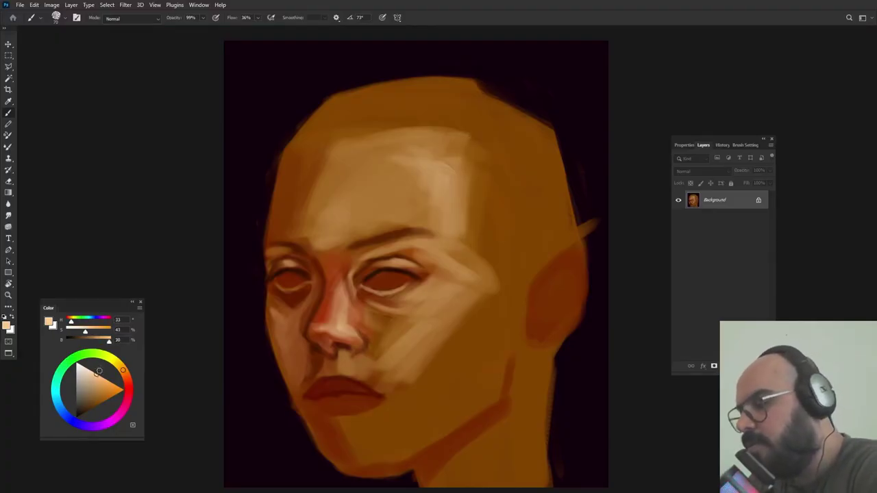
{"action": "left_click_drag", "start_coordinate": [340, 325], "coordinate": [331, 325]}
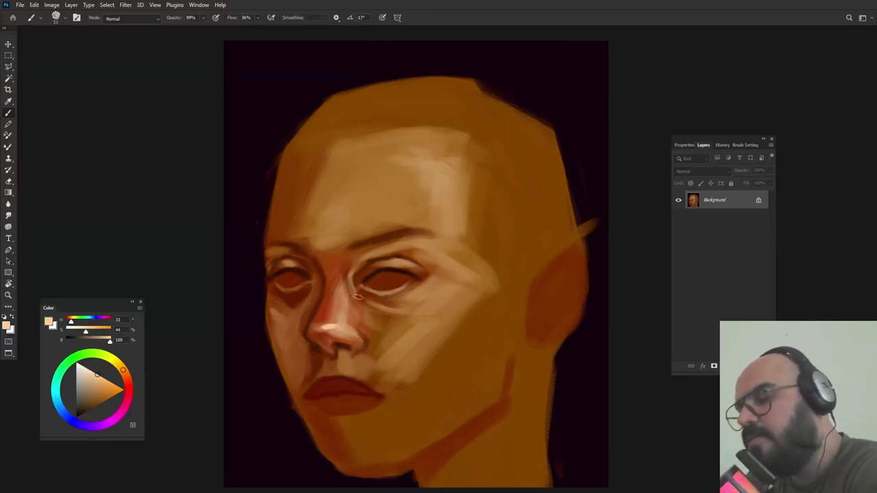
- Lighten the skin between the brows and beside the near brow's inner end with sampled forehead tones and a resized brush
{"action": "left_click", "coordinate": [378, 259], "text": "alt"}
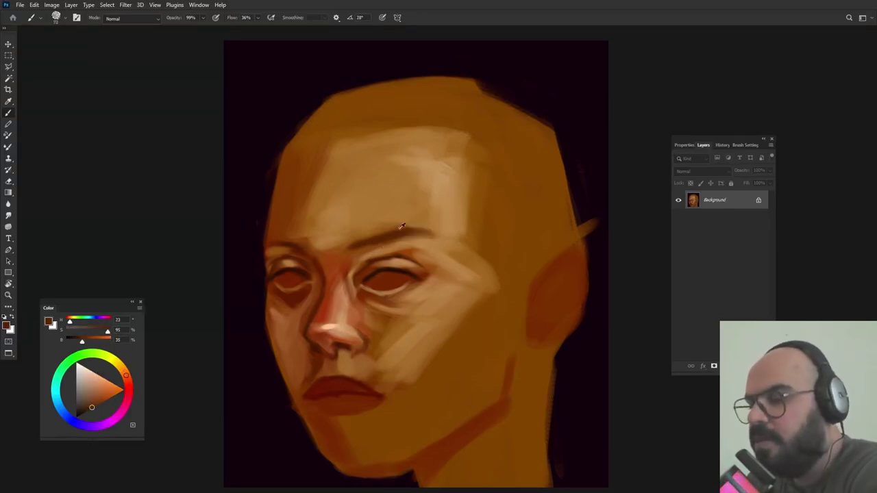
{"action": "left_click", "coordinate": [443, 198], "text": "alt"}
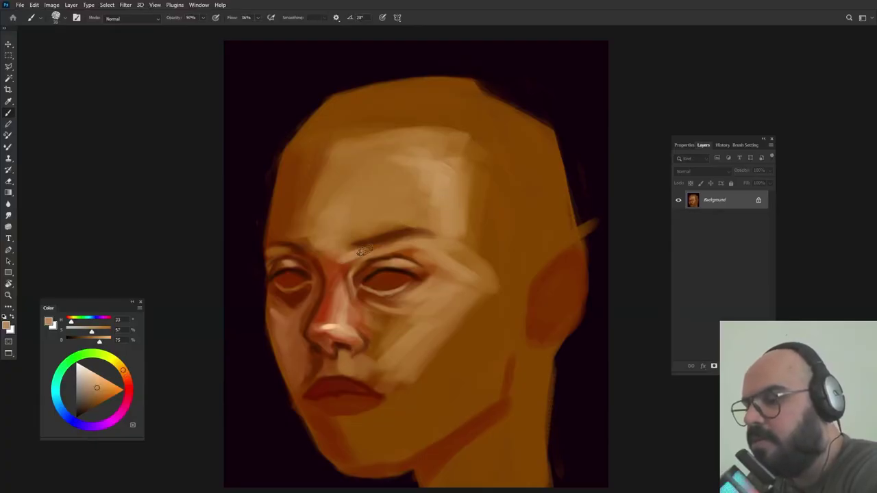
{"action": "left_click", "coordinate": [331, 242], "text": "alt"}
{"action": "right_click", "coordinate": [353, 245], "text": "alt"}
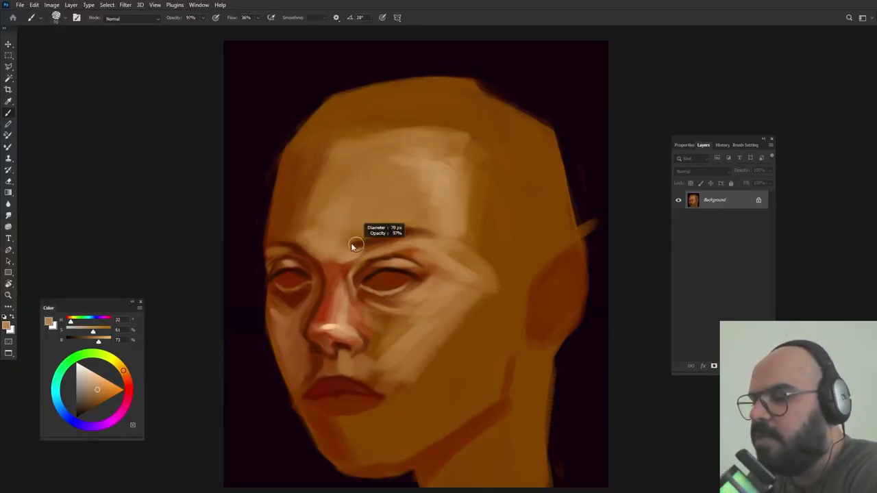
- Blend the top of the nose bridge into the area between the brows with sampled reddish browns
{"action": "left_click", "coordinate": [335, 263], "text": "alt"}
{"action": "left_click_drag", "start_coordinate": [335, 268], "coordinate": [326, 259]}
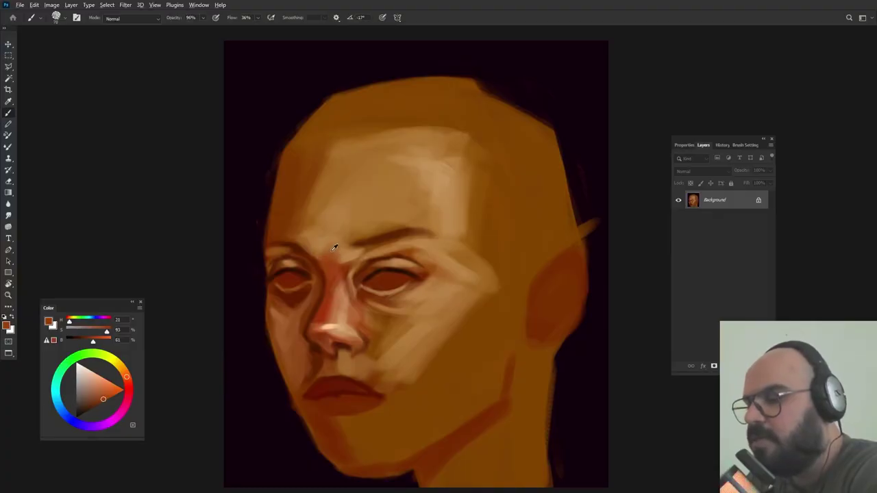
{"action": "left_click", "coordinate": [334, 248], "text": "alt"}
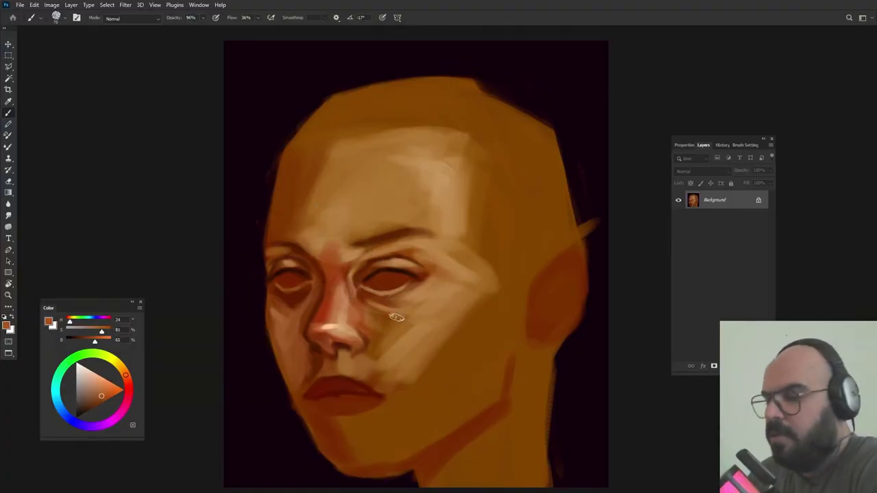
- Lighten the philtrum below the nose with light skin tones sampled from the nose and upper lip area
{"action": "left_click", "coordinate": [346, 317], "text": "alt"}
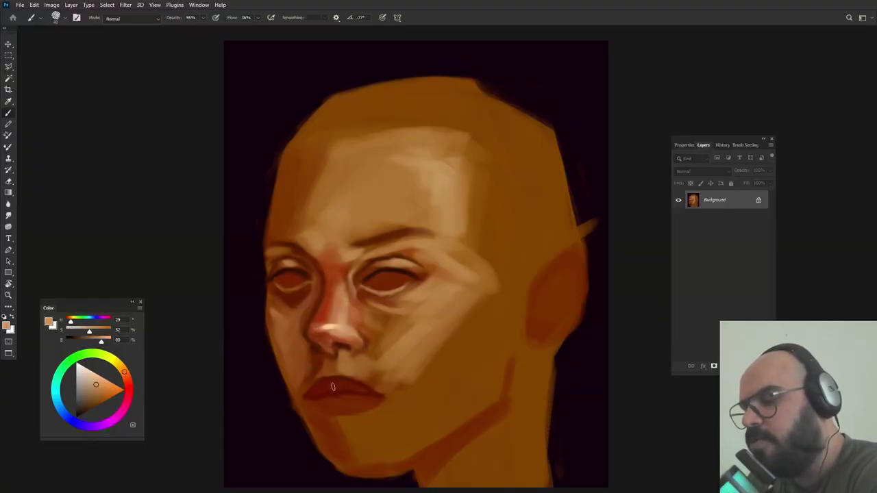
{"action": "left_click", "coordinate": [334, 331], "text": "alt"}
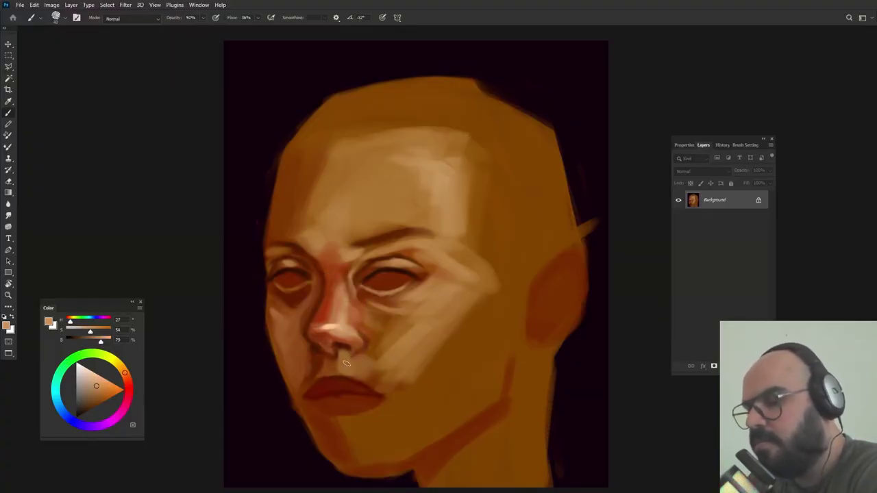
{"action": "left_click", "coordinate": [346, 361], "text": "alt"}
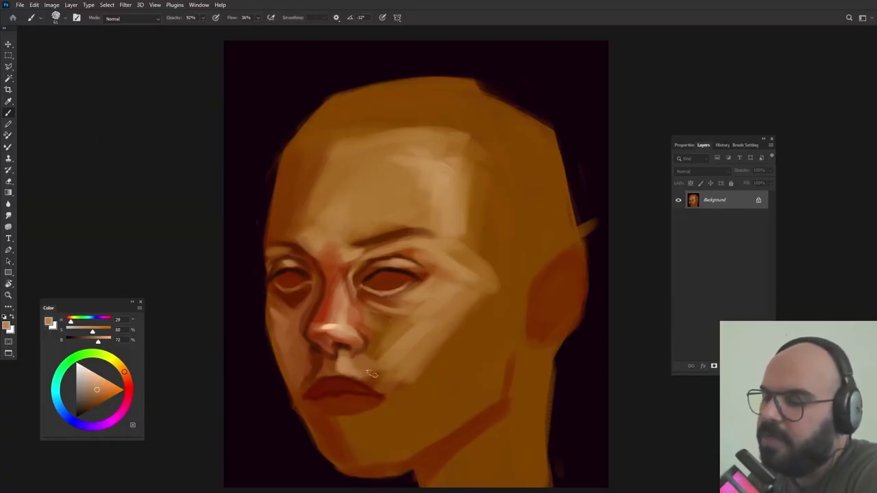
- Model the skin between the near nostril and the near mouth corner with sampled browns, adding a light stroke around the corner
{"action": "left_click", "coordinate": [380, 348], "text": "alt"}
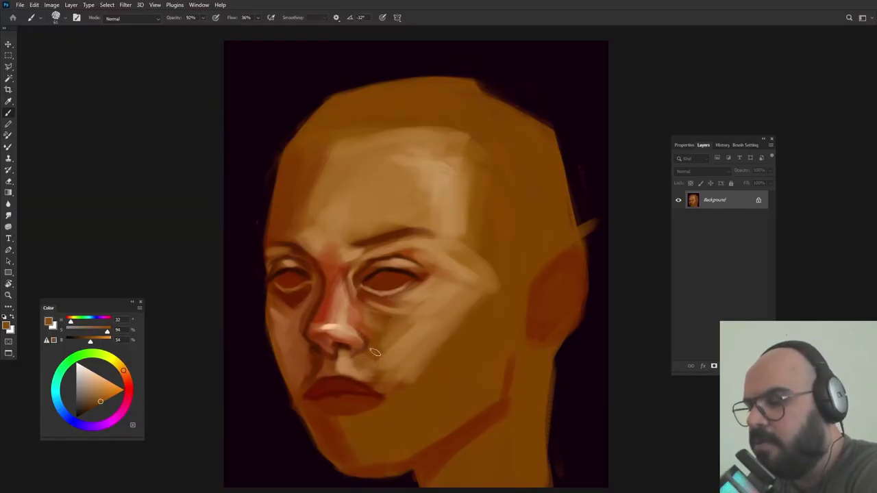
{"action": "left_click", "coordinate": [344, 368], "text": "alt"}
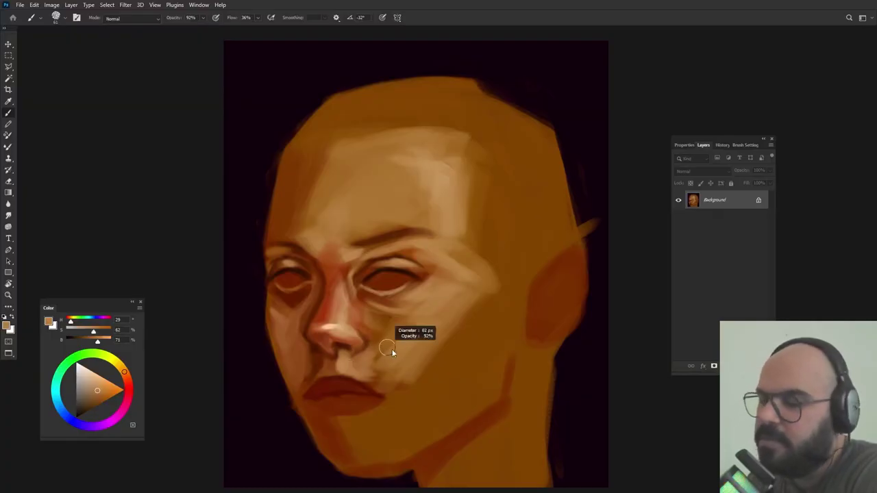
{"action": "left_click", "coordinate": [371, 362], "text": "alt"}
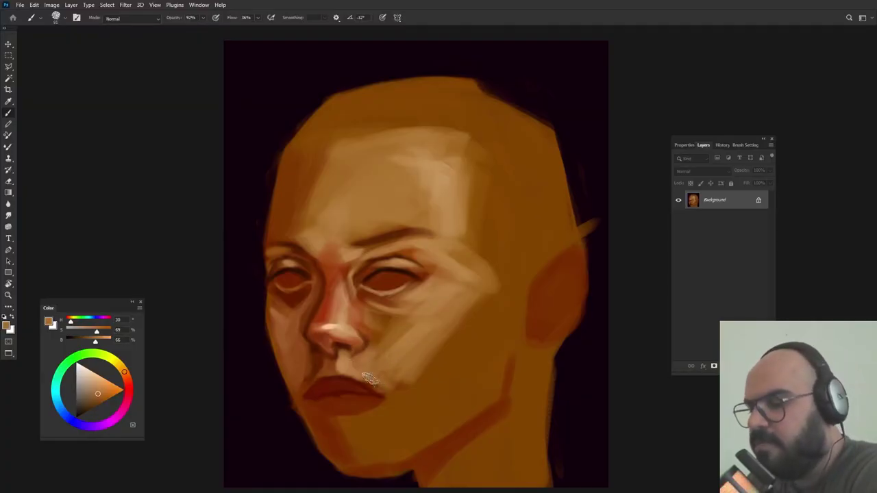
{"action": "left_click", "coordinate": [375, 368], "text": "alt"}
{"action": "left_click_drag", "start_coordinate": [368, 377], "coordinate": [398, 395]}
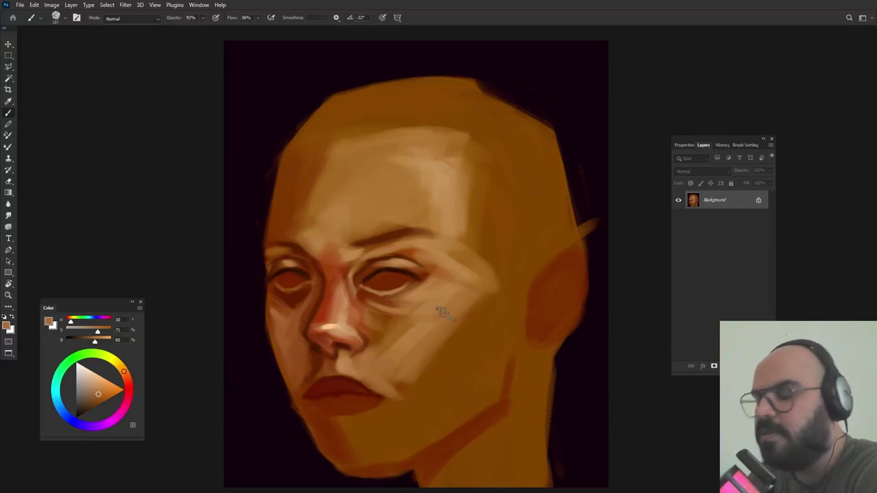
- Extend the lighter brown of the near cheek toward the ear and down to the jaw using a large rotated brush
{"action": "left_click", "coordinate": [429, 387], "text": "alt"}
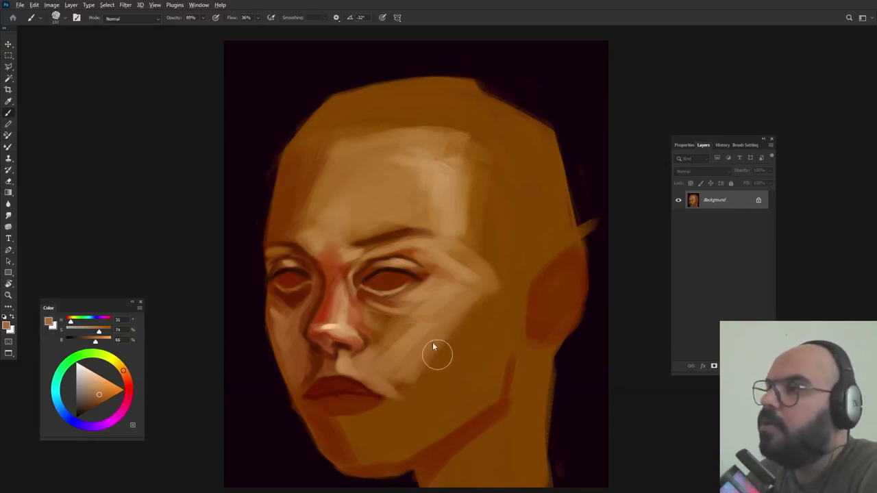
{"action": "left_click_drag", "start_coordinate": [515, 286], "coordinate": [514, 336]}
{"action": "mouse_move", "coordinate": [499, 311]}
{"action": "left_mouse_down"}
{"action": "mouse_move", "coordinate": [427, 377]}
{"action": "mouse_move", "coordinate": [420, 372]}
{"action": "mouse_move", "coordinate": [415, 401]}
{"action": "left_mouse_up"}
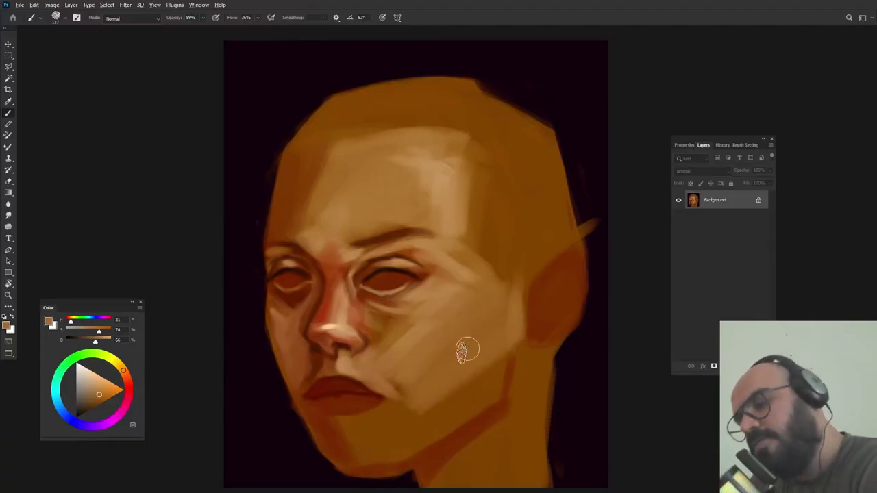
{"action": "left_click", "coordinate": [420, 377], "text": "alt"}
{"action": "key", "text": "bracketleft"}
{"action": "key", "text": "bracketleft"}
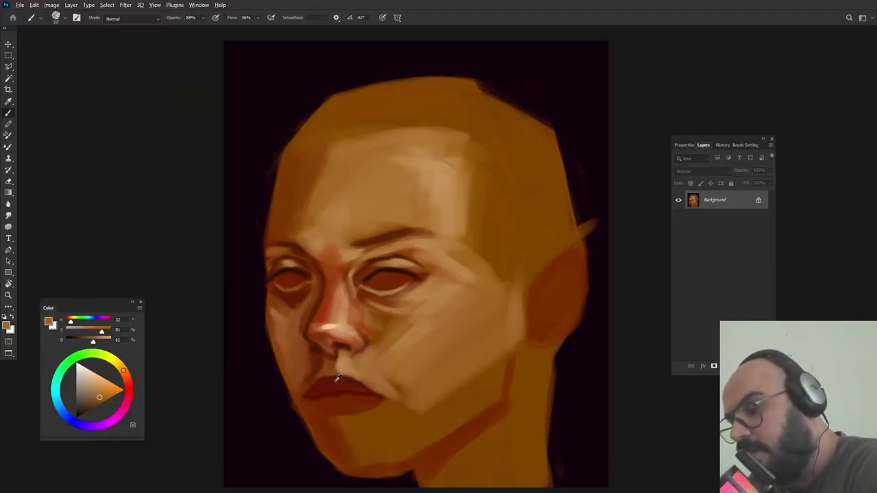
- Darken the upper lip with a deep saturated red shifted from its sampled brown
{"action": "left_click", "coordinate": [337, 378], "text": "alt"}
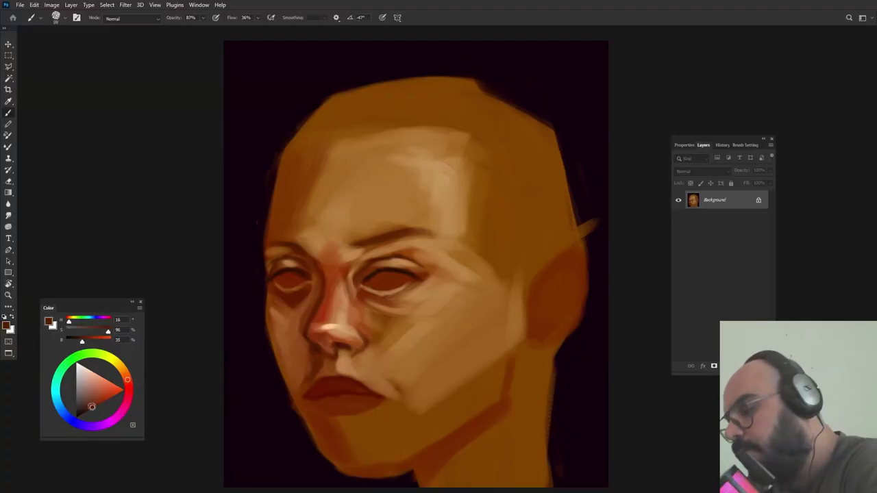
{"action": "left_click", "coordinate": [128, 383]}
{"action": "left_click", "coordinate": [90, 409]}
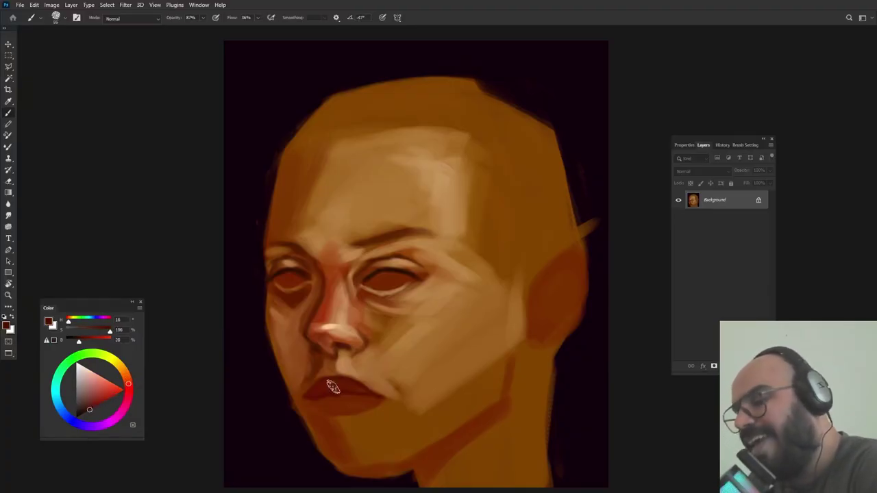
{"action": "mouse_move", "coordinate": [333, 387]}
{"action": "left_mouse_down", "text": "alt"}
{"action": "mouse_move", "coordinate": [318, 388]}
{"action": "mouse_move", "coordinate": [383, 388]}
{"action": "left_mouse_up", "text": "alt"}
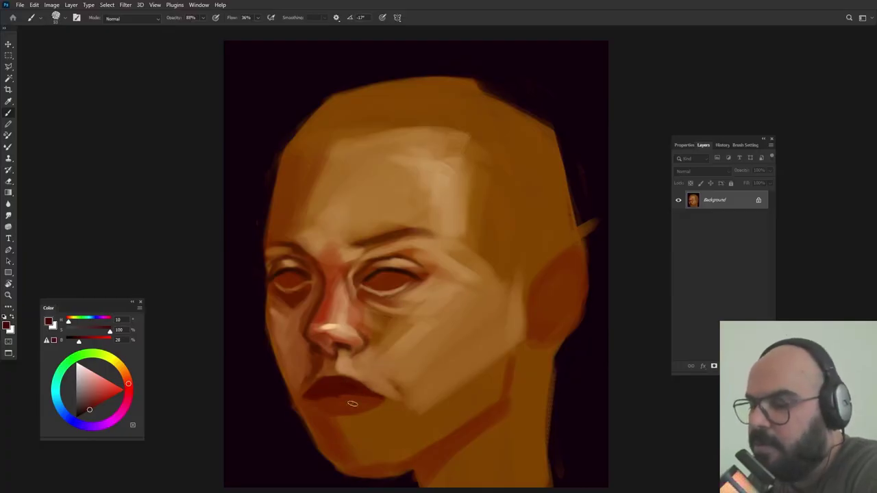
- Repaint the lower lip with a brighter saturated orange-red and blend it using sampled lip tones
{"action": "left_click", "coordinate": [99, 404]}
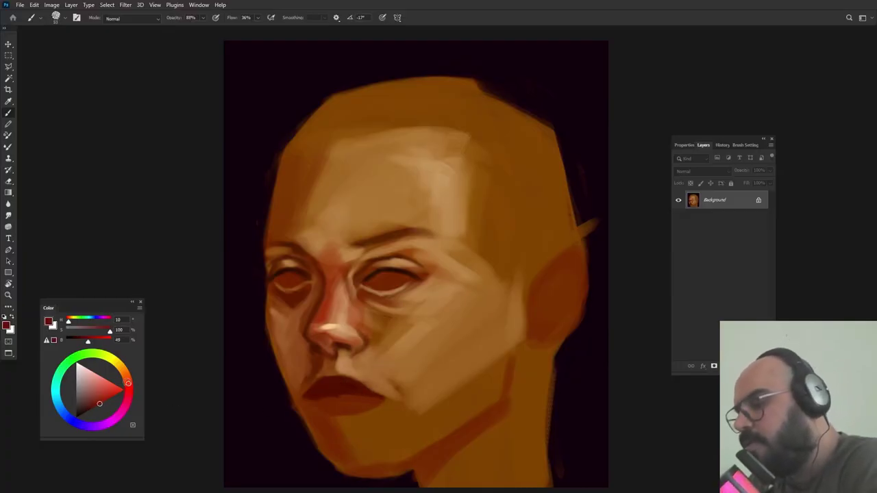
{"action": "left_click_drag", "start_coordinate": [128, 383], "coordinate": [113, 396]}
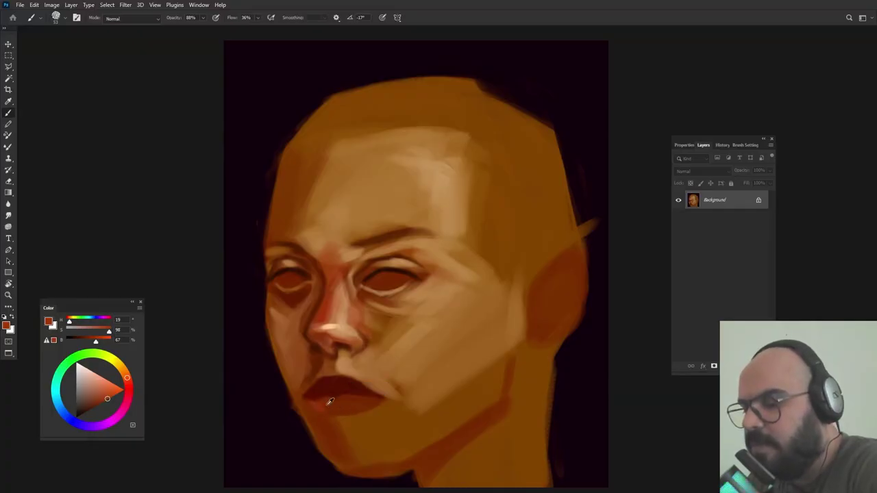
{"action": "left_click", "coordinate": [331, 401], "text": "alt"}
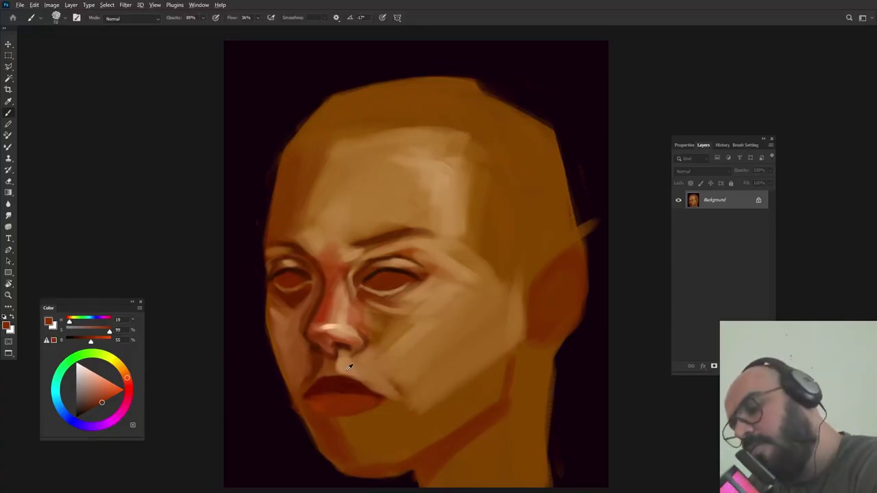
{"action": "left_click", "coordinate": [349, 373], "text": "alt"}
{"action": "left_click", "coordinate": [335, 396], "text": "alt"}
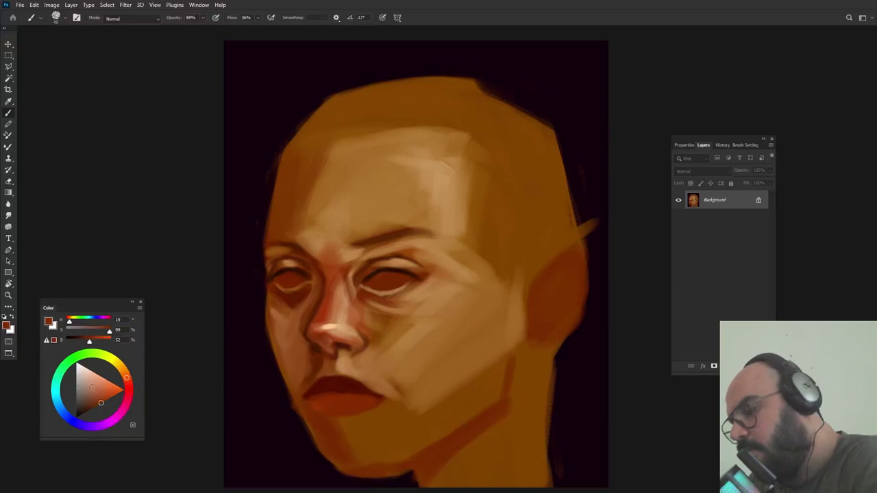
- Add a small light highlight to the middle of the lower lip with a lighter, less saturated lip red
{"action": "left_click", "coordinate": [106, 389]}
{"action": "left_click_drag", "start_coordinate": [359, 394], "coordinate": [374, 366]}
{"action": "left_click", "coordinate": [351, 395], "text": "alt"}
- Define the line between the lips out to both corners with near-black red, and refine the upper lip's edges with sampled brown
{"action": "left_click", "coordinate": [333, 384], "text": "alt"}
{"action": "left_click", "coordinate": [83, 414]}
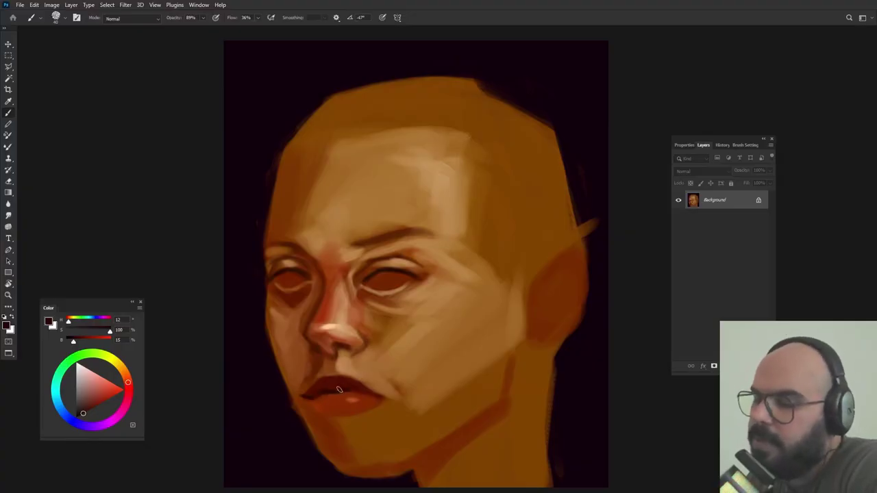
{"action": "left_click_drag", "start_coordinate": [368, 389], "coordinate": [374, 383]}
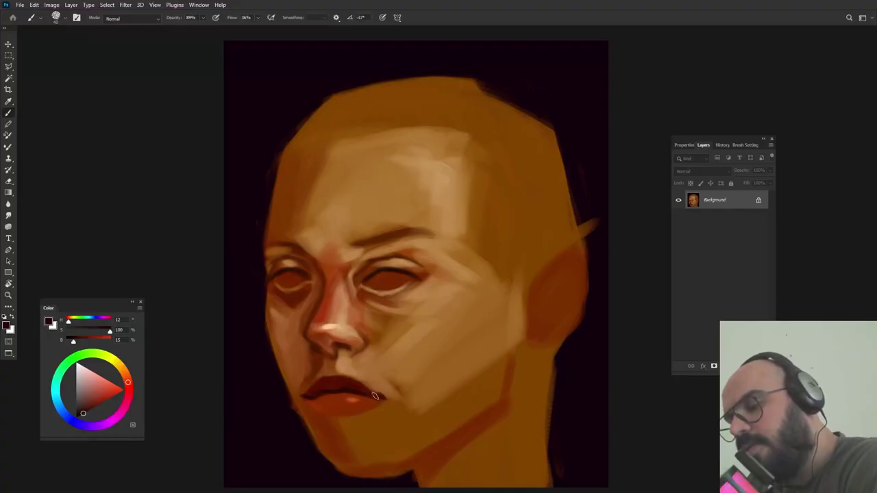
{"action": "right_click", "coordinate": [378, 378], "text": "alt"}
{"action": "left_click", "coordinate": [303, 384], "text": "alt"}
{"action": "right_click", "coordinate": [307, 385], "text": "alt"}
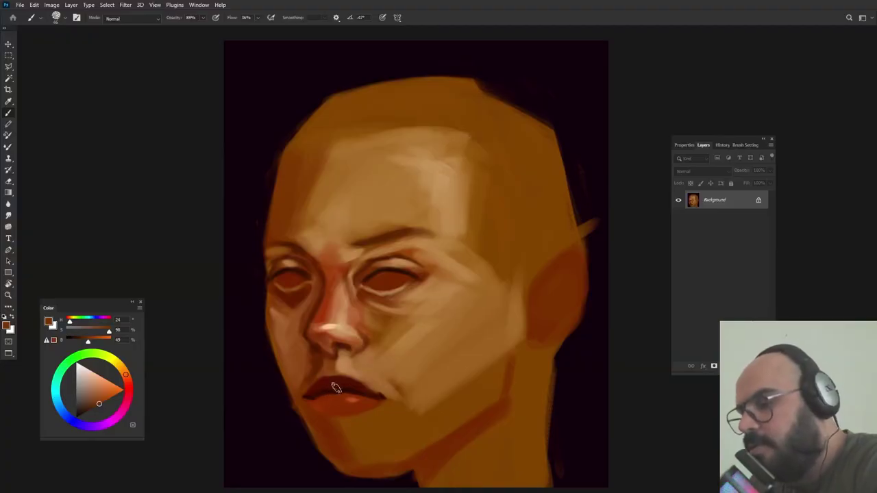
- Model the philtrum with sampled skin tones, adding a light far ridge and blending it toward the upper lip with a resized brush
{"action": "left_click", "coordinate": [346, 361], "text": "alt"}
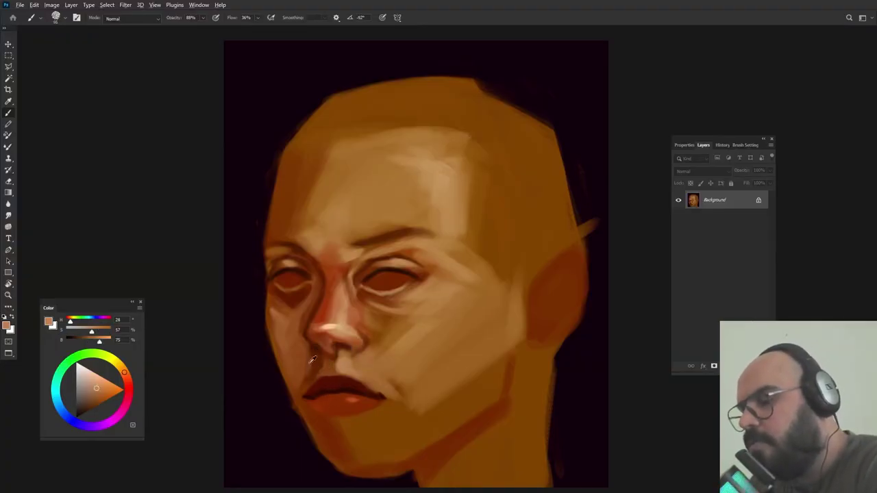
{"action": "left_click", "coordinate": [301, 363], "text": "alt"}
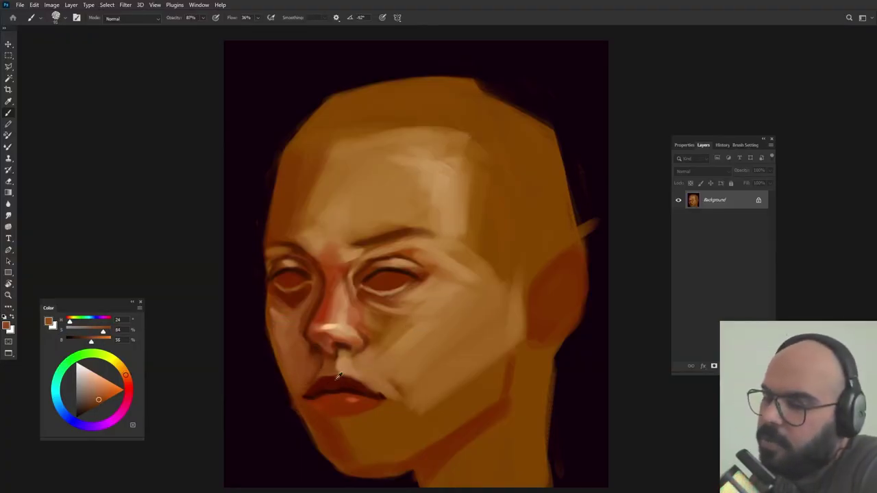
{"action": "left_click", "coordinate": [343, 349], "text": "alt"}
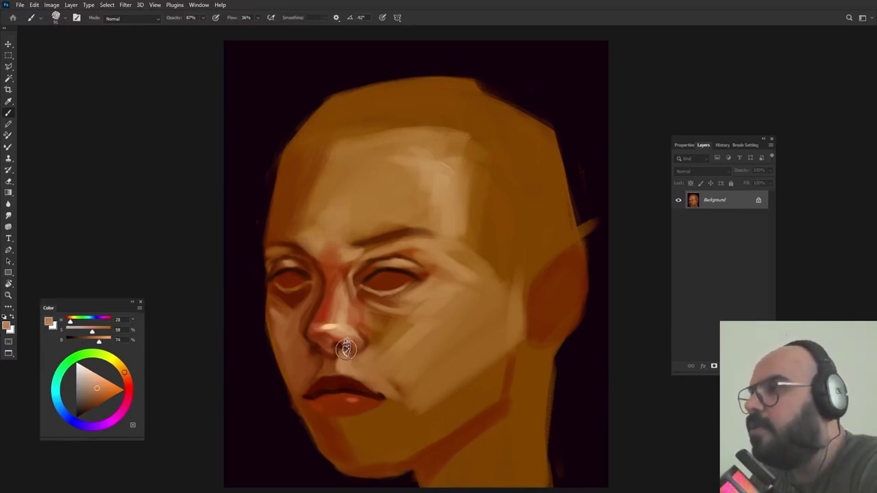
{"action": "left_click_drag", "start_coordinate": [337, 364], "coordinate": [325, 366]}
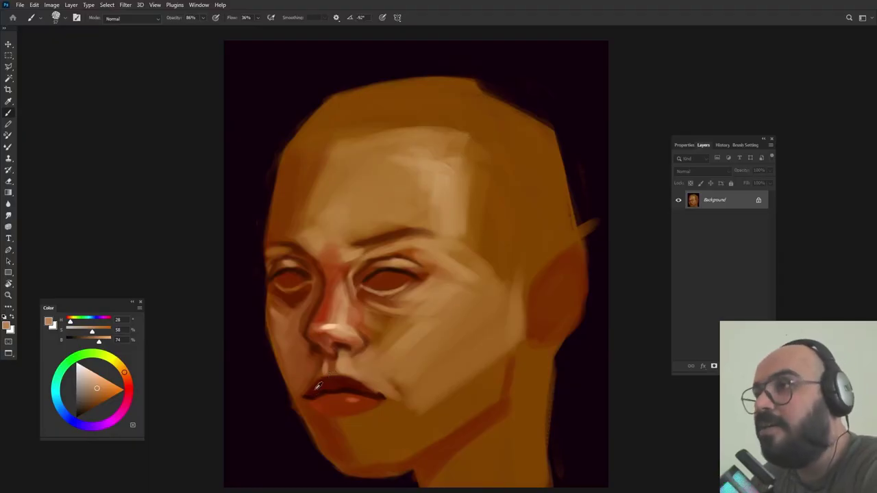
{"action": "right_click", "coordinate": [332, 363], "text": "alt"}
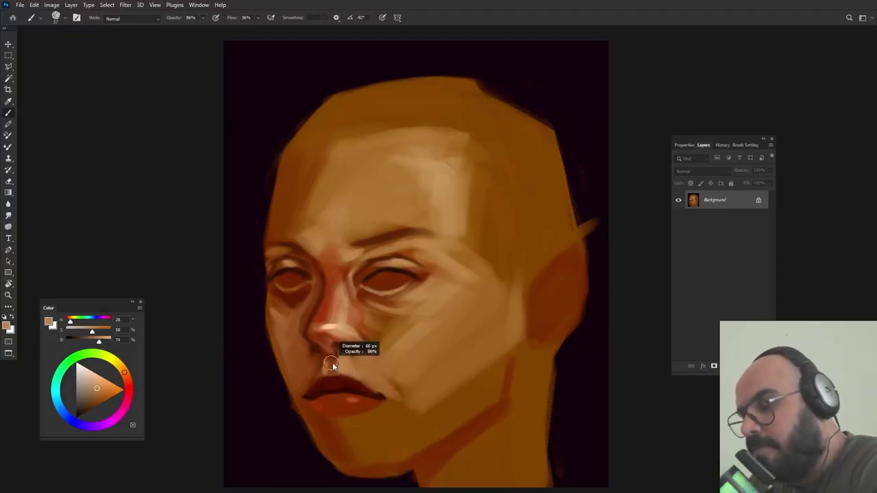
{"action": "left_click", "coordinate": [326, 370], "text": "alt"}
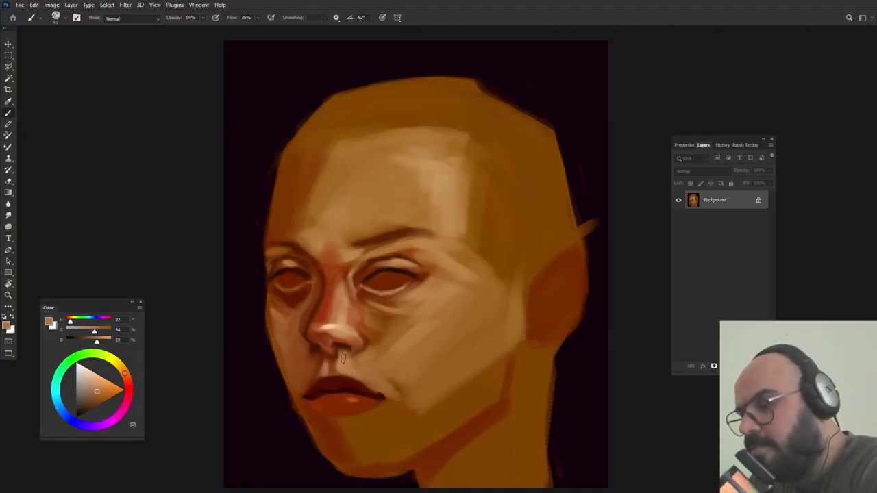
{"action": "left_click", "coordinate": [333, 363], "text": "alt"}
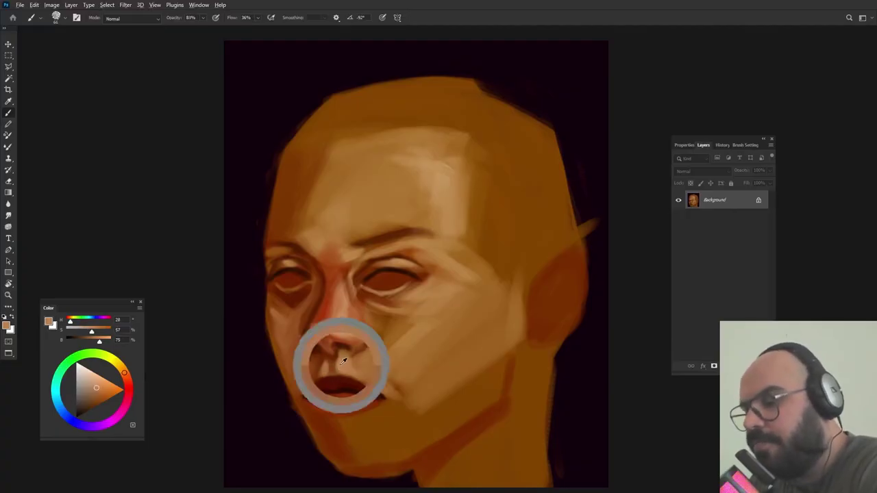
- Shade the far cheek and the area under the far eye with sampled orange-brown skin tones
{"action": "right_click", "coordinate": [382, 342], "text": "alt"}
{"action": "left_click", "coordinate": [292, 335], "text": "alt"}
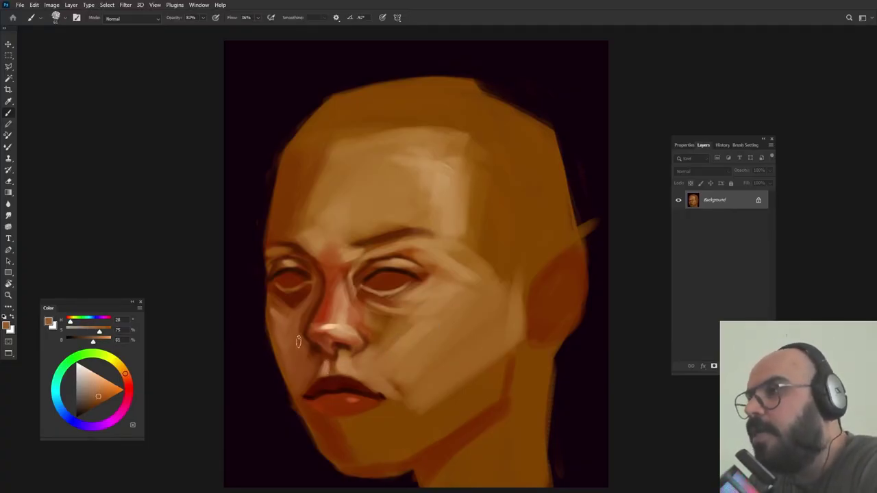
{"action": "mouse_move", "coordinate": [277, 322]}
{"action": "left_mouse_down"}
{"action": "mouse_move", "coordinate": [279, 338]}
{"action": "mouse_move", "coordinate": [272, 315]}
{"action": "left_mouse_up"}
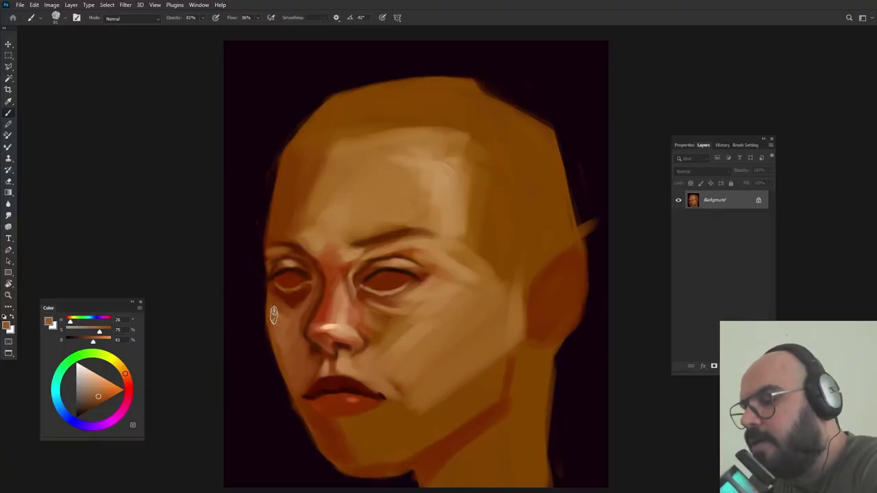
{"action": "left_click", "coordinate": [309, 317], "text": "alt"}
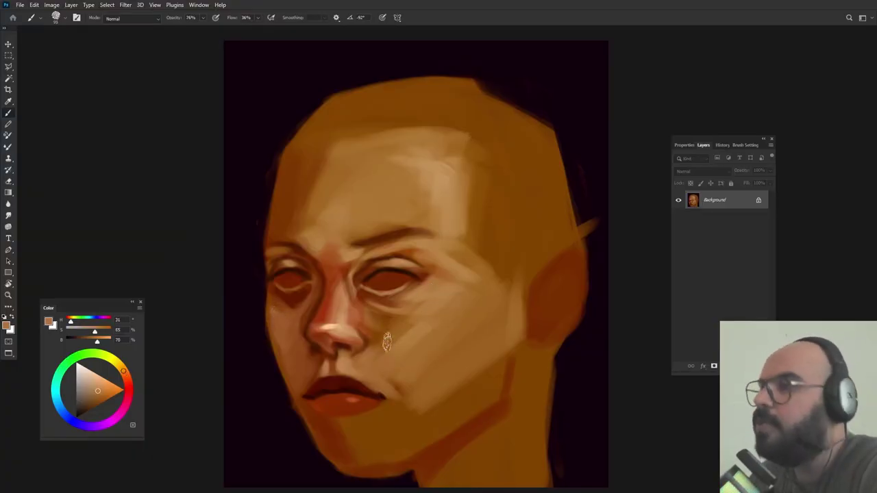
{"action": "right_click", "coordinate": [324, 287], "text": "alt"}
{"action": "left_click", "coordinate": [289, 312], "text": "alt"}
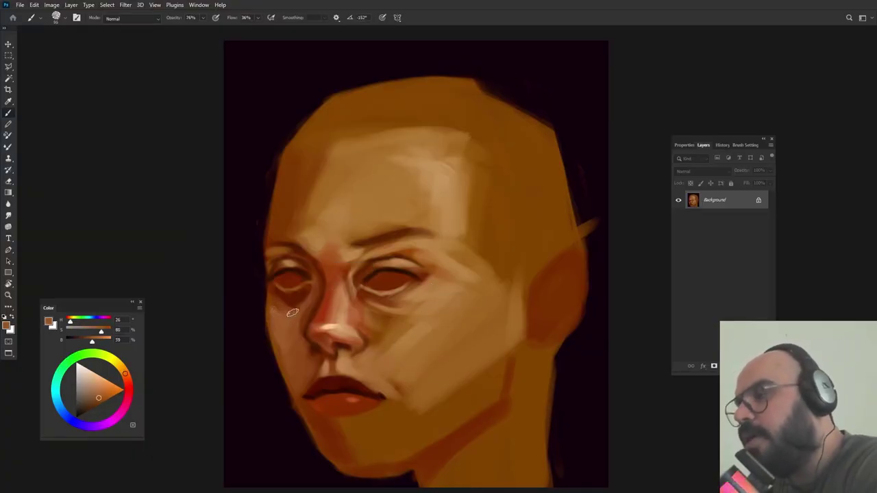
- Blend sampled light skin tones over the forehead's lit plane and along the underside of the near eyebrow
{"action": "left_click", "coordinate": [436, 178], "text": "alt"}
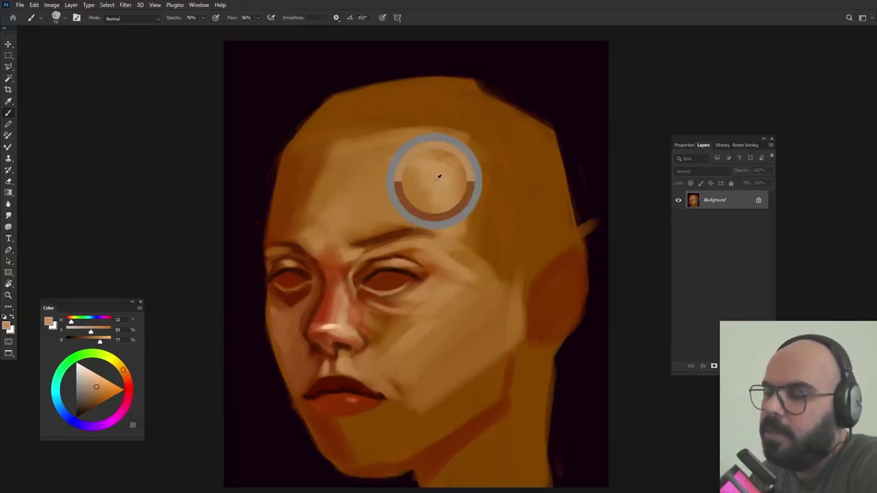
{"action": "left_click_drag", "start_coordinate": [429, 212], "coordinate": [415, 211]}
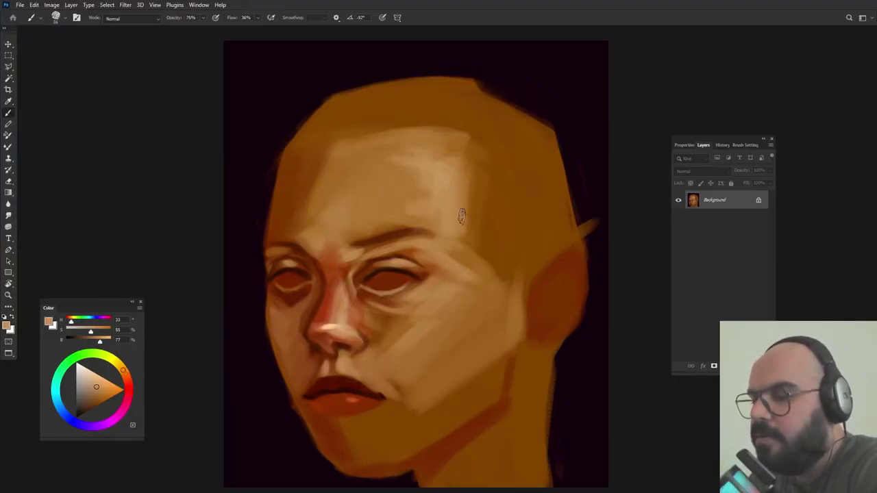
{"action": "left_click_drag", "start_coordinate": [443, 176], "coordinate": [404, 208]}
{"action": "right_click", "coordinate": [439, 229], "text": "alt"}
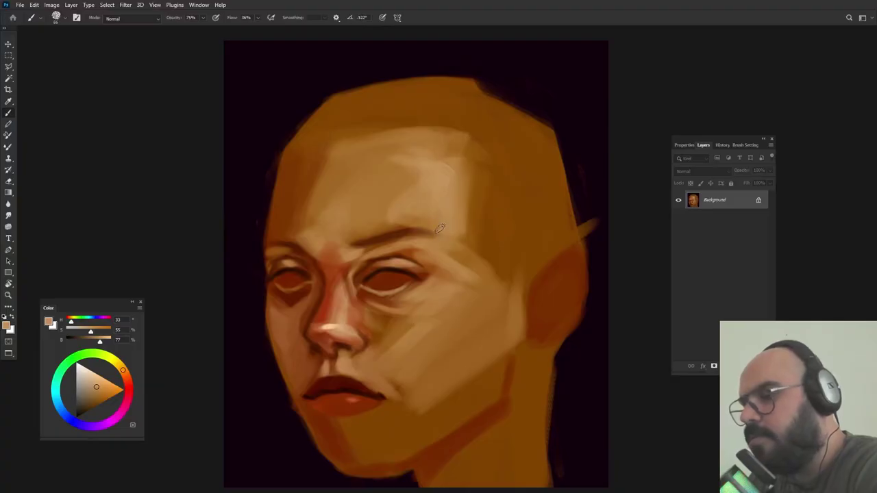
{"action": "left_click", "coordinate": [446, 163], "text": "alt"}
{"action": "right_click", "coordinate": [416, 248], "text": "alt"}
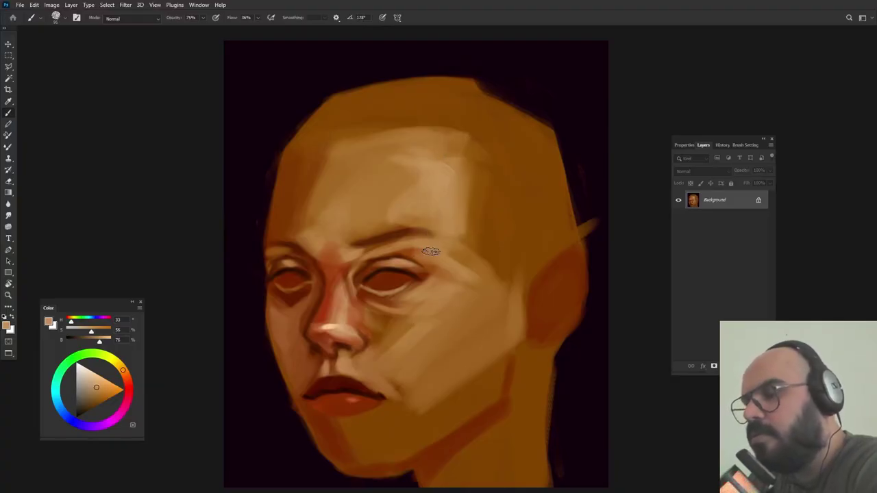
{"action": "left_click_drag", "start_coordinate": [413, 242], "coordinate": [358, 250]}
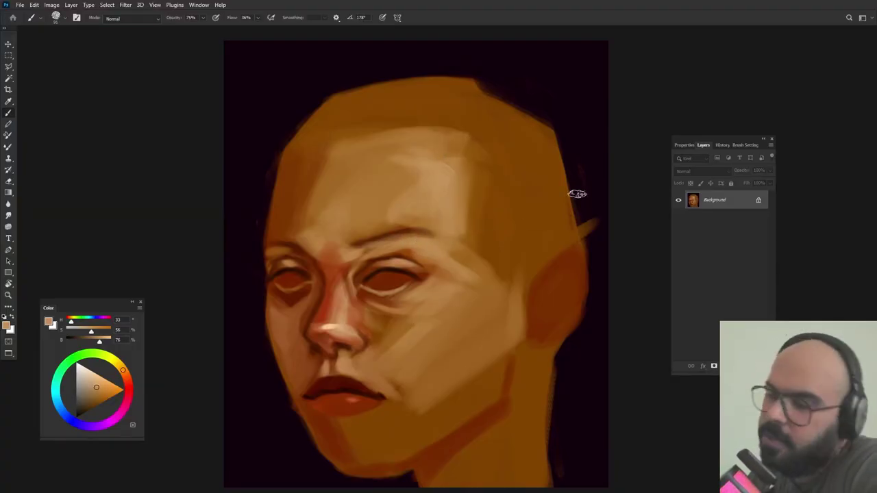
- Redefine the eyebrows with dark red-brown and refine their edges with sampled forehead tones, raising the brush opacity to 100%
{"action": "left_click", "coordinate": [354, 323], "text": "alt"}
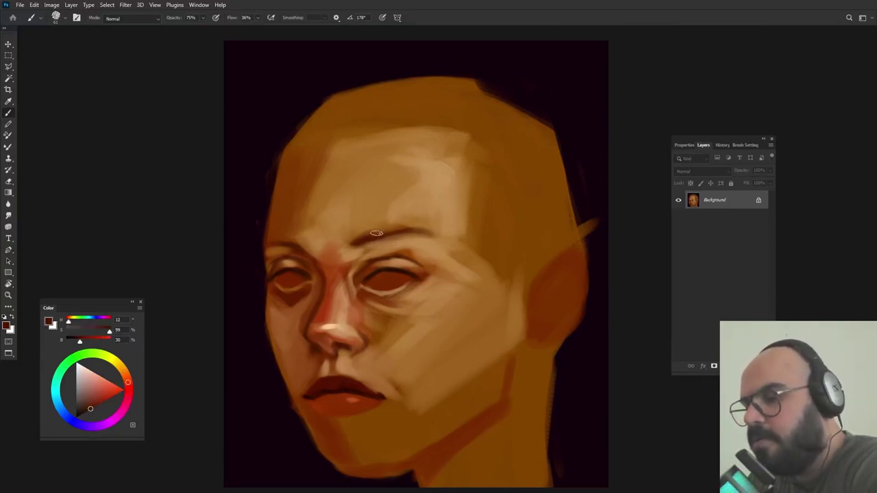
{"action": "left_click_drag", "start_coordinate": [354, 239], "coordinate": [404, 228]}
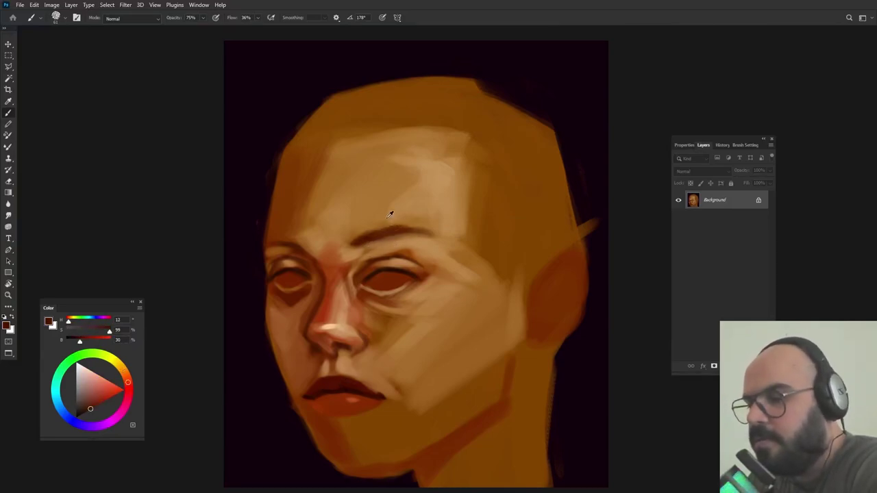
{"action": "left_click", "coordinate": [389, 214], "text": "alt"}
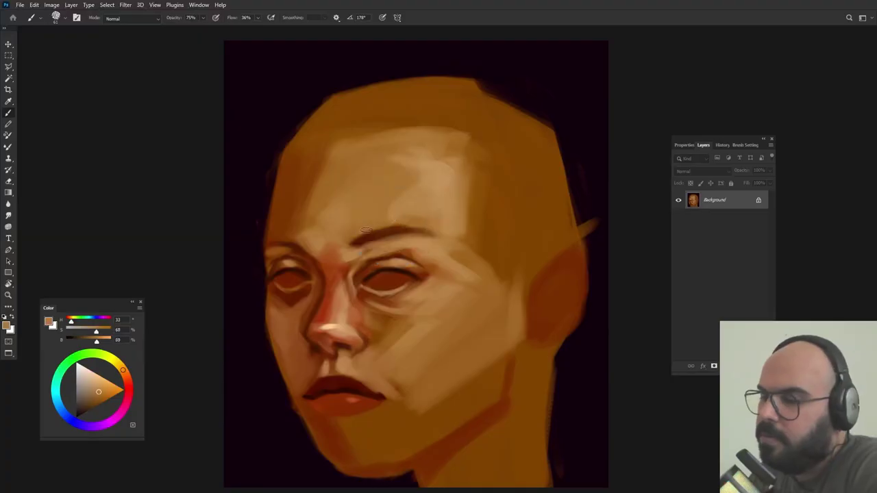
{"action": "left_click", "coordinate": [203, 21]}
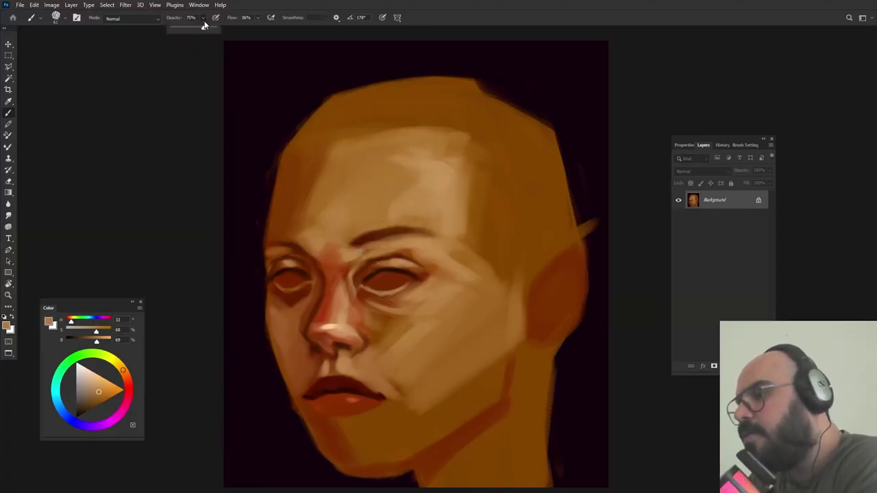
{"action": "left_click", "coordinate": [222, 49]}
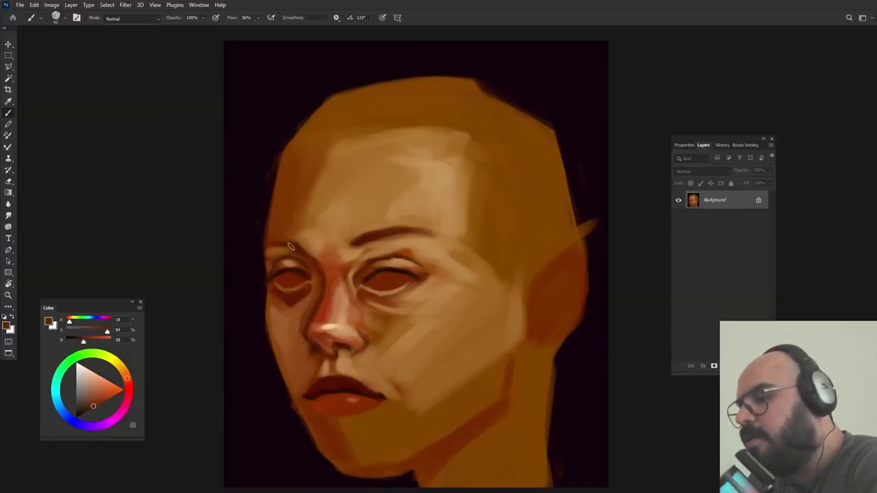
{"action": "left_click", "coordinate": [315, 221], "text": "alt"}
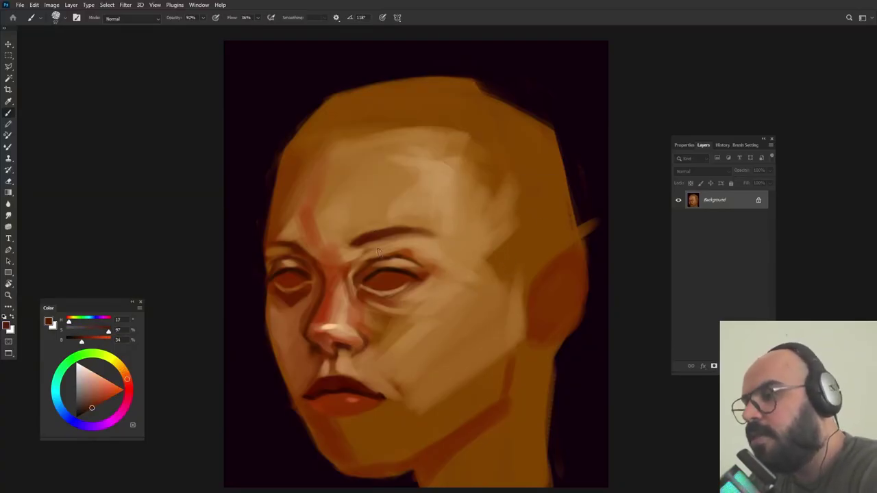
- Outline the hairline from the ear over the temple to the far side of the forehead in dark red-brown at 100% brush opacity
{"action": "left_click", "coordinate": [202, 18]}
{"action": "left_click_drag", "start_coordinate": [204, 28], "coordinate": [261, 29]}
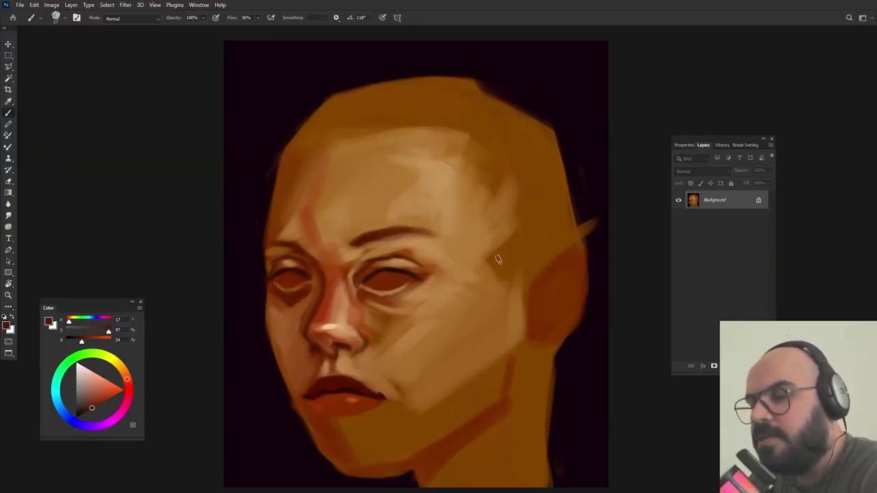
{"action": "left_click_drag", "start_coordinate": [489, 226], "coordinate": [509, 273]}
{"action": "left_click_drag", "start_coordinate": [509, 272], "coordinate": [514, 280]}
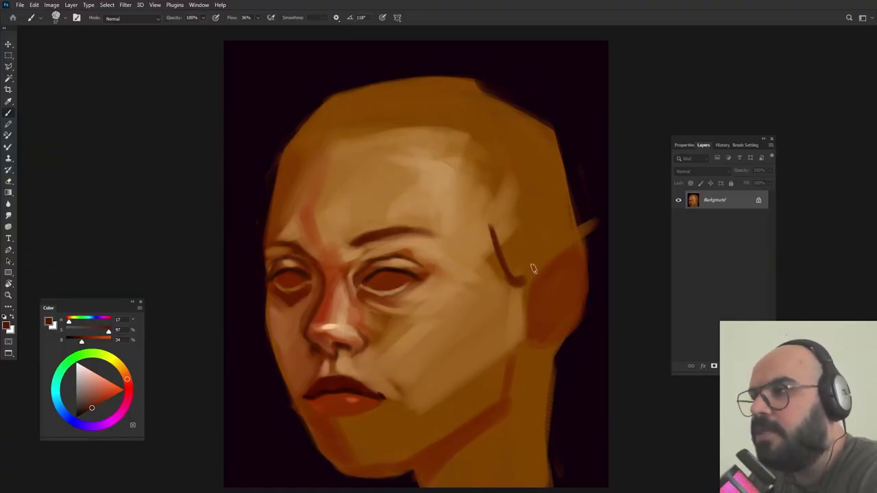
{"action": "left_click_drag", "start_coordinate": [518, 284], "coordinate": [537, 261]}
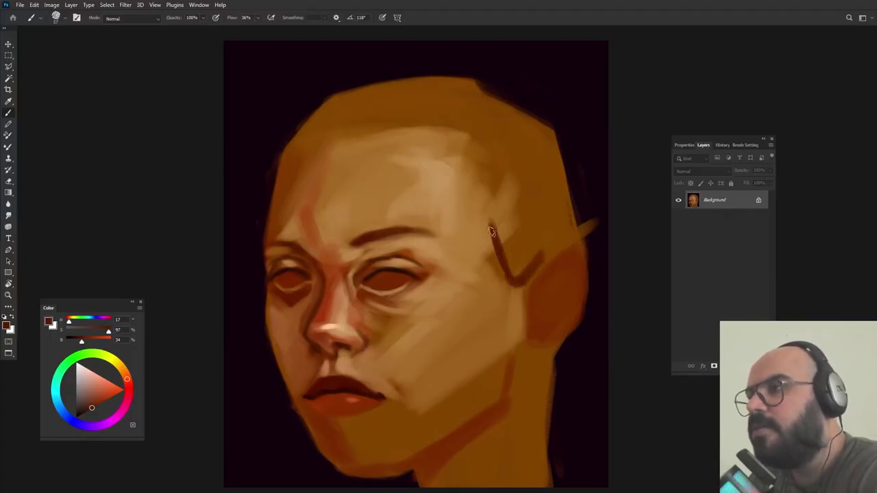
{"action": "mouse_move", "coordinate": [480, 216]}
{"action": "left_mouse_down"}
{"action": "mouse_move", "coordinate": [498, 233]}
{"action": "mouse_move", "coordinate": [478, 207]}
{"action": "left_mouse_up"}
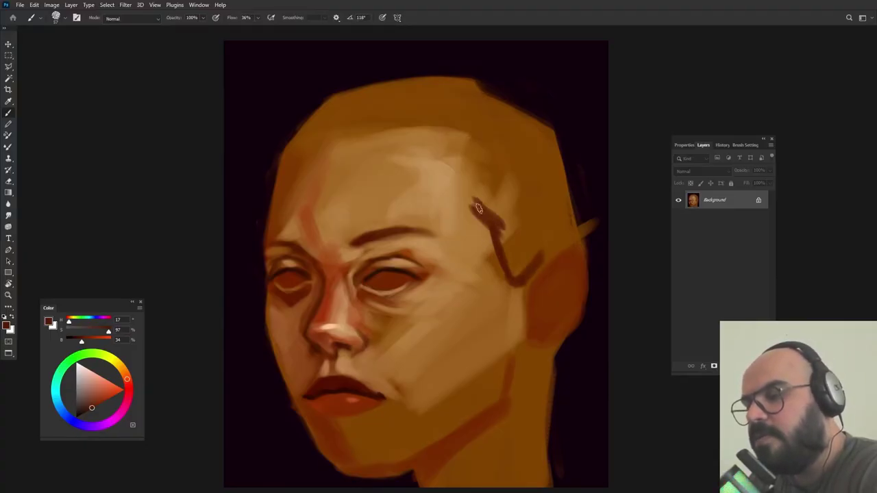
{"action": "mouse_move", "coordinate": [440, 149]}
{"action": "left_mouse_down"}
{"action": "mouse_move", "coordinate": [466, 177]}
{"action": "mouse_move", "coordinate": [420, 133]}
{"action": "mouse_move", "coordinate": [473, 185]}
{"action": "left_mouse_up"}
{"action": "mouse_move", "coordinate": [414, 140]}
{"action": "left_mouse_down"}
{"action": "mouse_move", "coordinate": [346, 128]}
{"action": "mouse_move", "coordinate": [301, 157]}
{"action": "mouse_move", "coordinate": [345, 131]}
{"action": "mouse_move", "coordinate": [290, 145]}
{"action": "mouse_move", "coordinate": [302, 132]}
{"action": "mouse_move", "coordinate": [279, 147]}
{"action": "mouse_move", "coordinate": [351, 93]}
{"action": "mouse_move", "coordinate": [334, 98]}
{"action": "mouse_move", "coordinate": [421, 80]}
{"action": "left_mouse_up"}
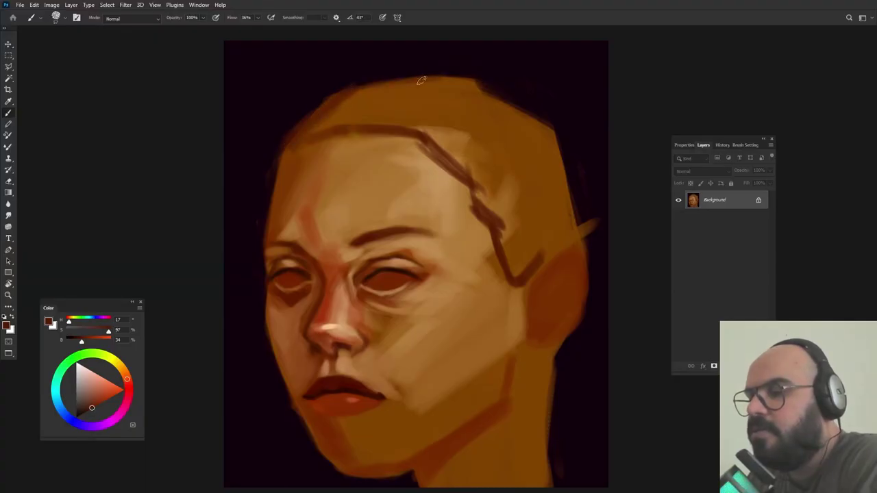
- Outline the top and back of the skull and fill the hair area with dark red-brown using a larger brush
{"action": "left_click_drag", "start_coordinate": [328, 105], "coordinate": [497, 82]}
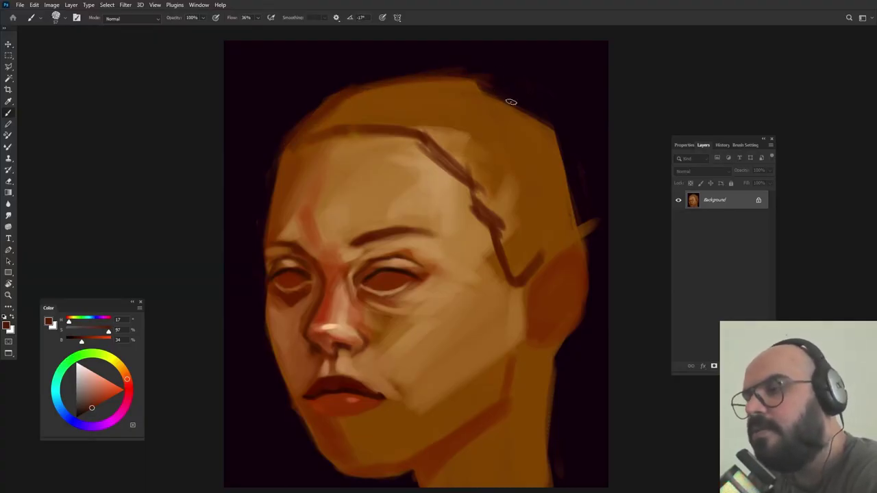
{"action": "left_click_drag", "start_coordinate": [537, 124], "coordinate": [581, 212]}
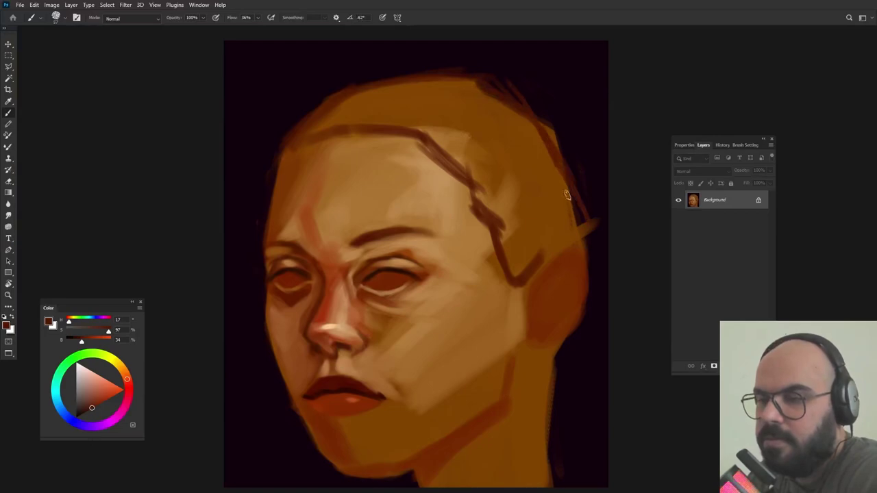
{"action": "mouse_move", "coordinate": [556, 164]}
{"action": "left_mouse_down"}
{"action": "mouse_move", "coordinate": [583, 230]}
{"action": "mouse_move", "coordinate": [507, 244]}
{"action": "mouse_move", "coordinate": [547, 157]}
{"action": "mouse_move", "coordinate": [482, 185]}
{"action": "mouse_move", "coordinate": [514, 104]}
{"action": "left_mouse_up"}
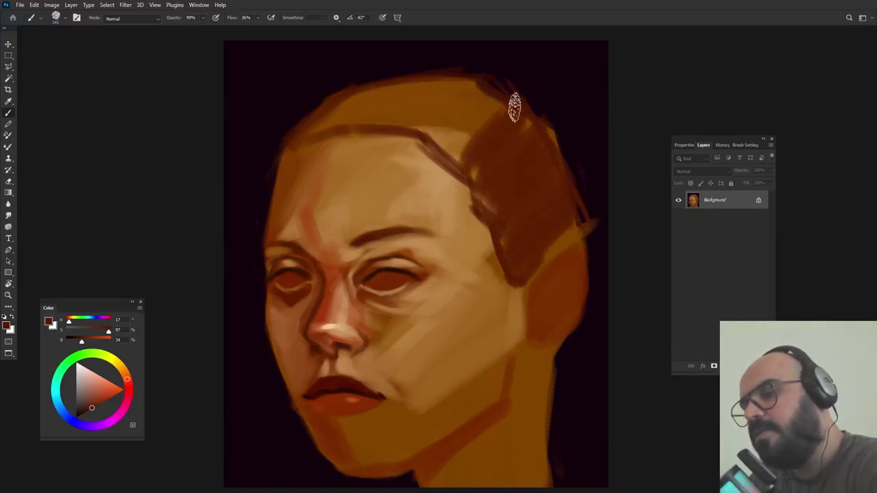
{"action": "mouse_move", "coordinate": [325, 116]}
{"action": "left_mouse_down"}
{"action": "mouse_move", "coordinate": [429, 93]}
{"action": "mouse_move", "coordinate": [416, 83]}
{"action": "mouse_move", "coordinate": [484, 83]}
{"action": "mouse_move", "coordinate": [447, 110]}
{"action": "mouse_move", "coordinate": [395, 121]}
{"action": "mouse_move", "coordinate": [444, 138]}
{"action": "mouse_move", "coordinate": [474, 133]}
{"action": "mouse_move", "coordinate": [416, 100]}
{"action": "mouse_move", "coordinate": [498, 172]}
{"action": "left_mouse_up"}
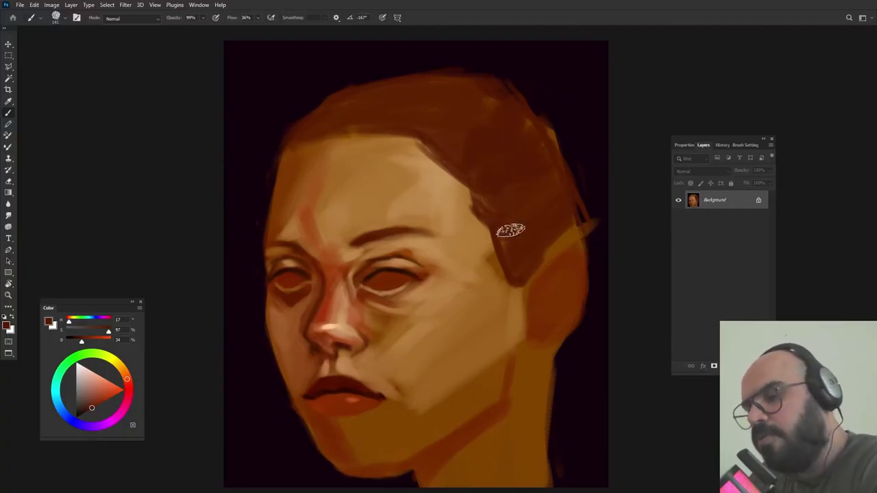
{"action": "left_click_drag", "start_coordinate": [350, 140], "coordinate": [346, 144]}
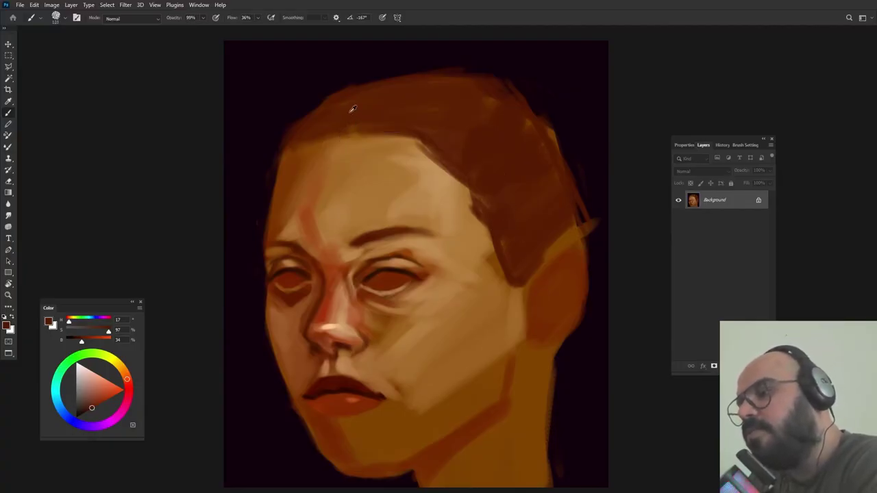
- Darken the hair on the far side of the head with a deeper brown down to the front hairline
{"action": "left_click", "coordinate": [346, 115], "text": "alt"}
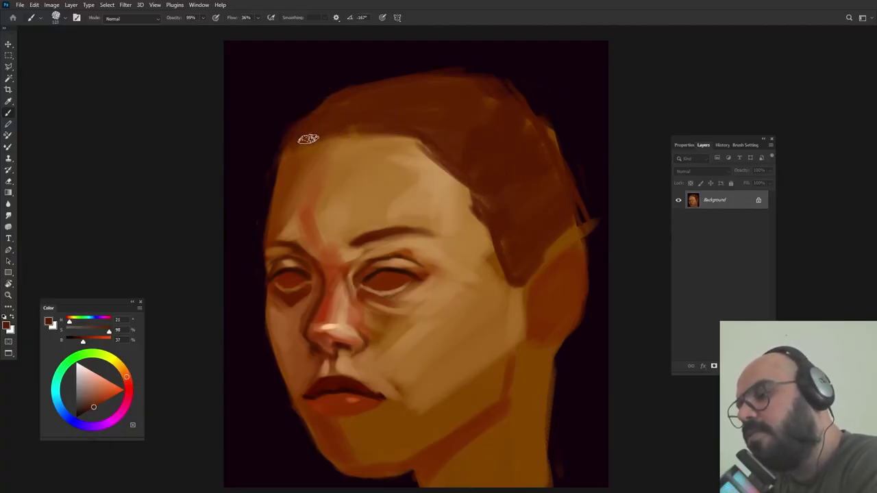
{"action": "left_click", "coordinate": [283, 268], "text": "alt"}
{"action": "left_click", "coordinate": [319, 115], "text": "alt"}
{"action": "mouse_move", "coordinate": [296, 141]}
{"action": "left_mouse_down"}
{"action": "mouse_move", "coordinate": [318, 139]}
{"action": "mouse_move", "coordinate": [301, 132]}
{"action": "mouse_move", "coordinate": [342, 121]}
{"action": "left_mouse_up"}
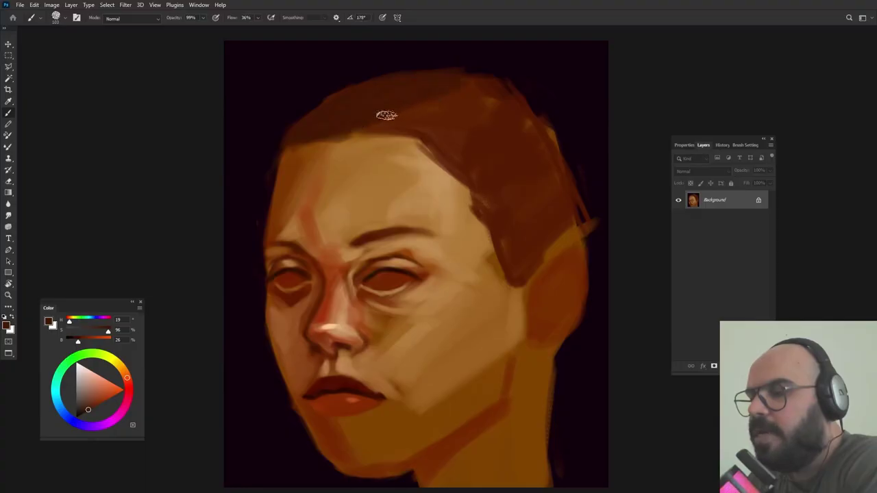
{"action": "left_click", "coordinate": [392, 121], "text": "alt"}
{"action": "left_click", "coordinate": [335, 132], "text": "alt"}
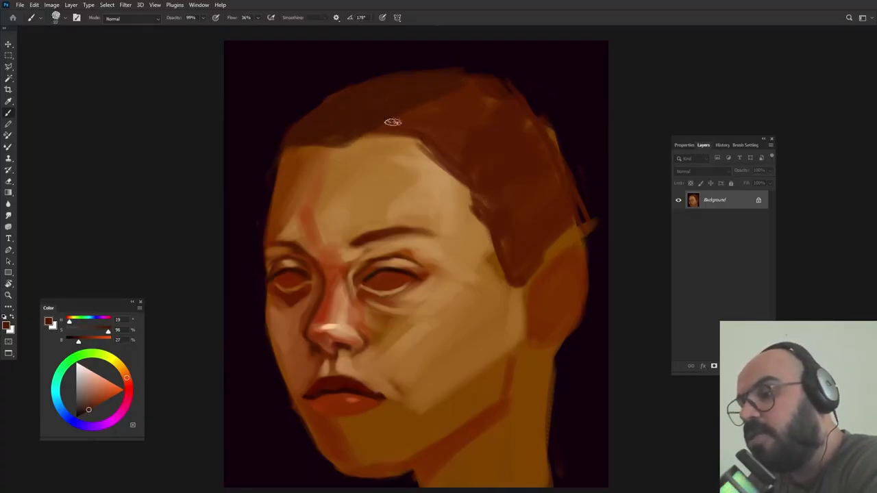
- Refine the hairline around the far temple with sampled forehead skin and dark hair tones
{"action": "left_click", "coordinate": [328, 149], "text": "alt"}
{"action": "left_click", "coordinate": [308, 134], "text": "alt"}
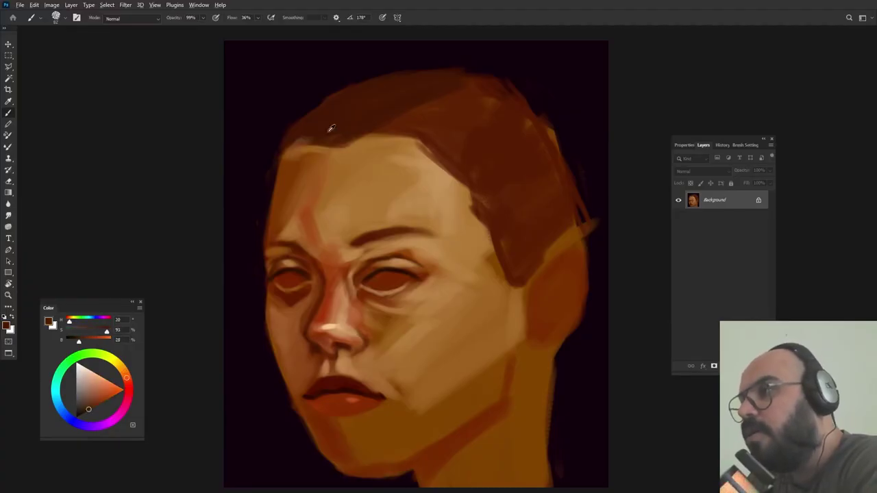
{"action": "left_click", "coordinate": [317, 130], "text": "alt"}
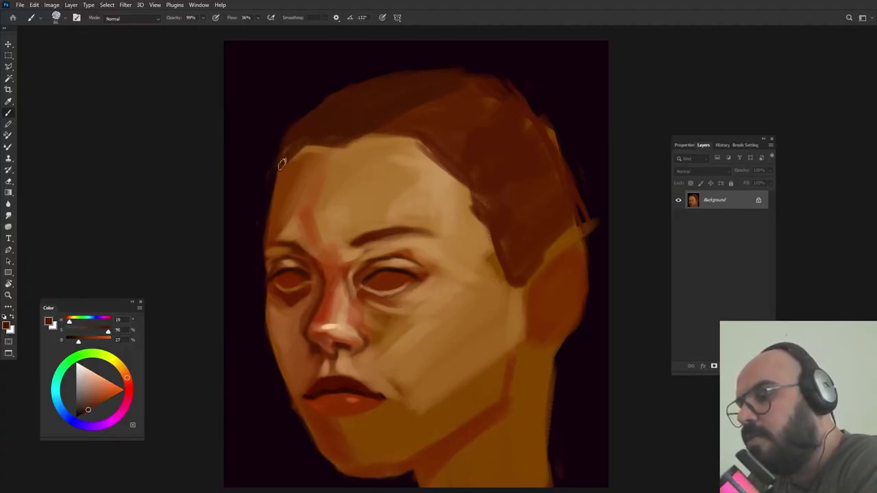
{"action": "left_click", "coordinate": [289, 170], "text": "alt"}
{"action": "left_click_drag", "start_coordinate": [283, 169], "coordinate": [303, 147]}
- Trim the head's silhouette along the far side and crown with the dark background color
{"action": "left_click", "coordinate": [269, 192], "text": "alt"}
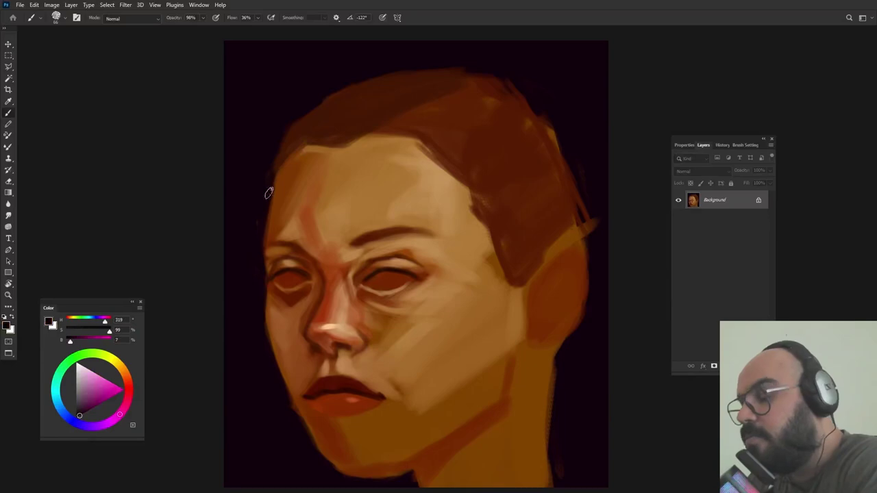
{"action": "mouse_move", "coordinate": [273, 183]}
{"action": "left_mouse_down"}
{"action": "mouse_move", "coordinate": [313, 98]}
{"action": "mouse_move", "coordinate": [265, 179]}
{"action": "mouse_move", "coordinate": [329, 100]}
{"action": "mouse_move", "coordinate": [407, 62]}
{"action": "left_mouse_up"}
{"action": "left_click_drag", "start_coordinate": [261, 137], "coordinate": [421, 68]}
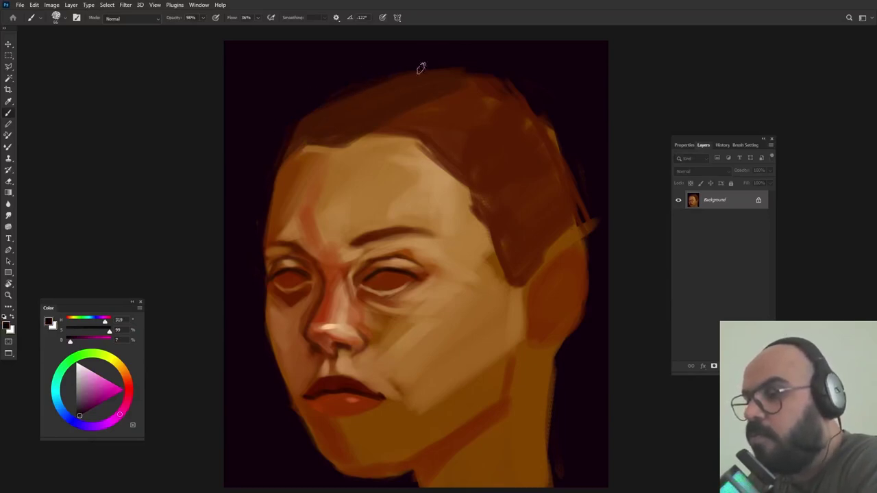
- Paint sampled dark brown across the crown and side hair to even out the mass and smooth the front hairline
{"action": "left_click", "coordinate": [305, 123], "text": "alt"}
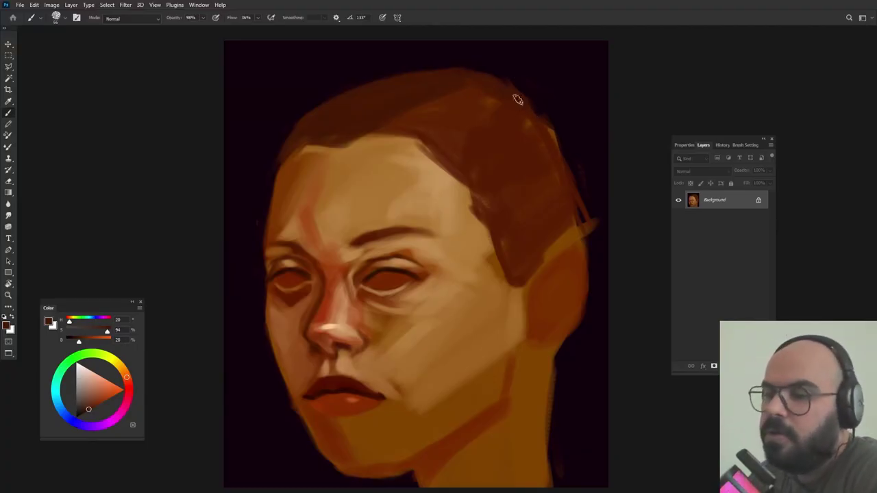
{"action": "left_click_drag", "start_coordinate": [415, 113], "coordinate": [423, 118]}
{"action": "left_click", "coordinate": [376, 111], "text": "alt"}
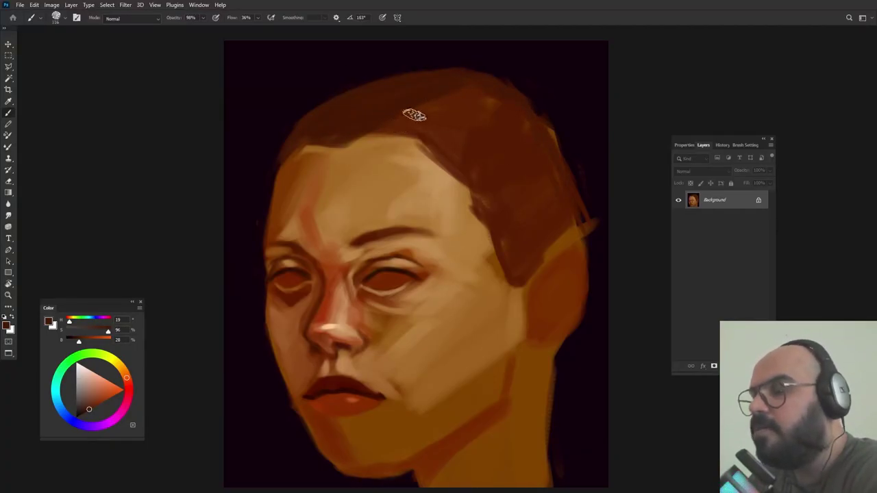
{"action": "mouse_move", "coordinate": [353, 134]}
{"action": "left_mouse_down"}
{"action": "mouse_move", "coordinate": [434, 128]}
{"action": "mouse_move", "coordinate": [436, 145]}
{"action": "mouse_move", "coordinate": [401, 120]}
{"action": "mouse_move", "coordinate": [433, 143]}
{"action": "mouse_move", "coordinate": [502, 100]}
{"action": "mouse_move", "coordinate": [432, 134]}
{"action": "left_mouse_up"}
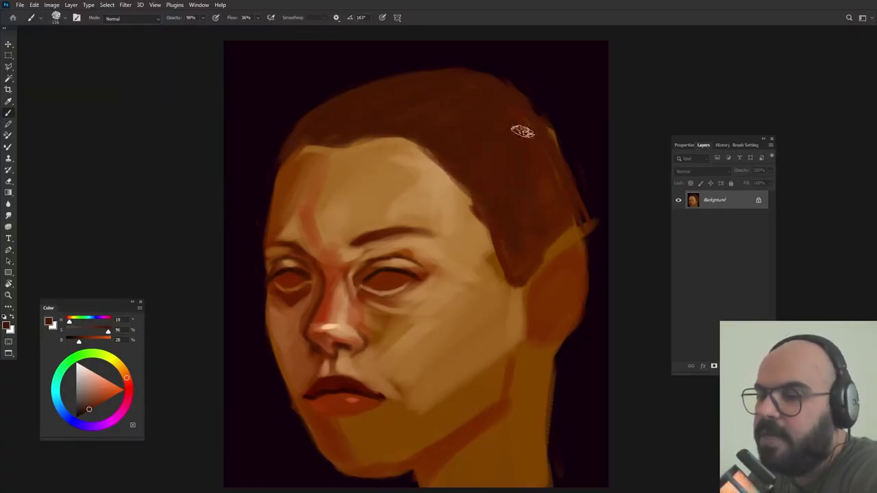
- Fill out the hair at the back of the head with sampled brown and clean its edge against the dark background
{"action": "left_click_drag", "start_coordinate": [533, 170], "coordinate": [535, 174]}
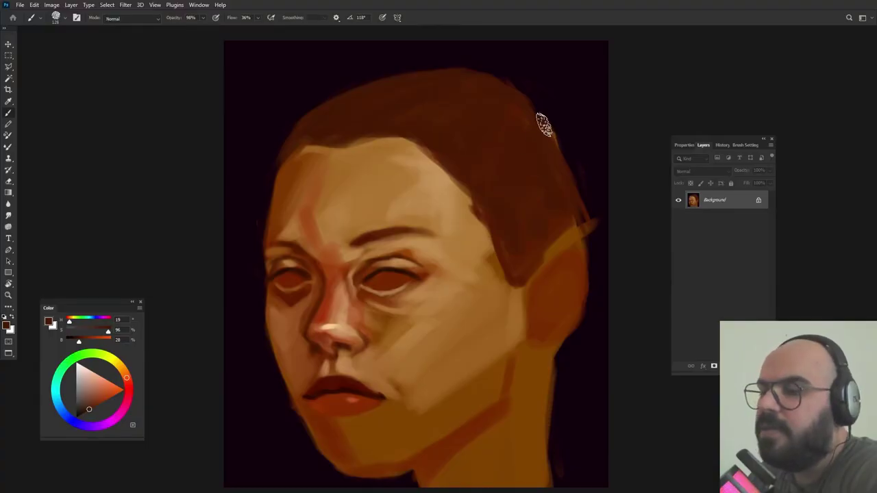
{"action": "left_click", "coordinate": [543, 104], "text": "alt"}
{"action": "left_click", "coordinate": [519, 103], "text": "alt"}
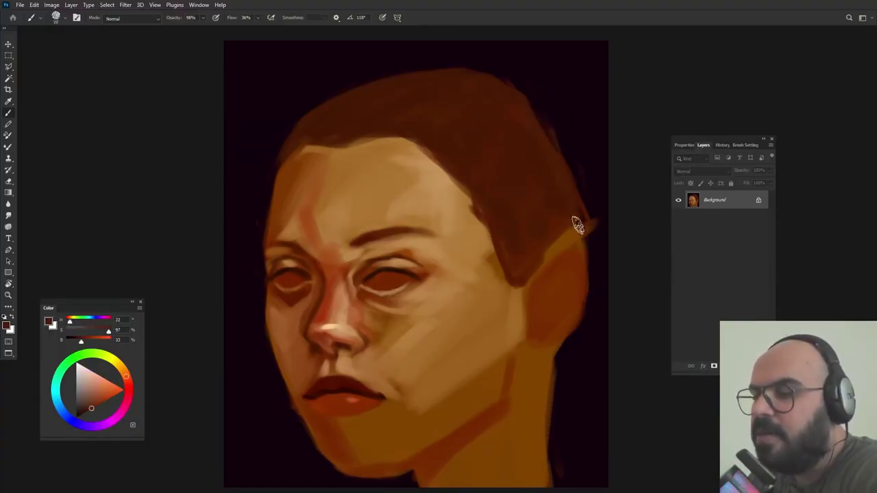
- Lighten the ear with sampled skin tone, refine the hair edge in front of it, and block red into its upper inner area
{"action": "left_click", "coordinate": [524, 286], "text": "alt"}
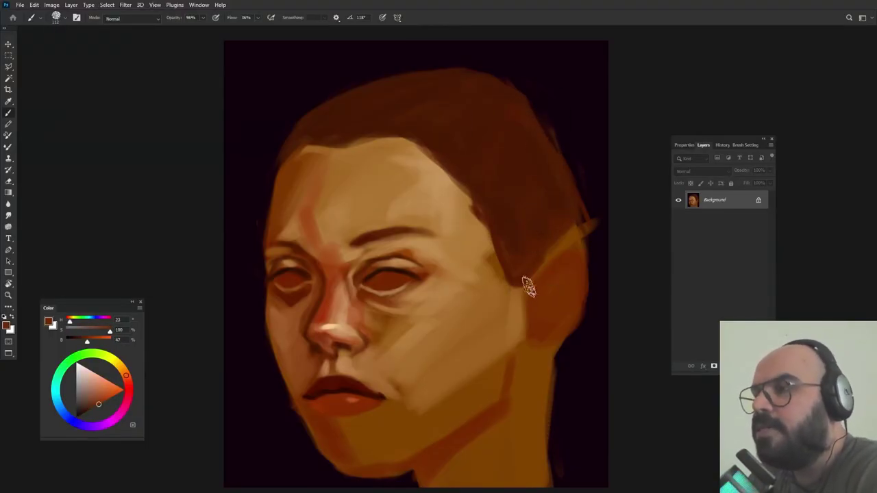
{"action": "left_click", "coordinate": [519, 296], "text": "alt"}
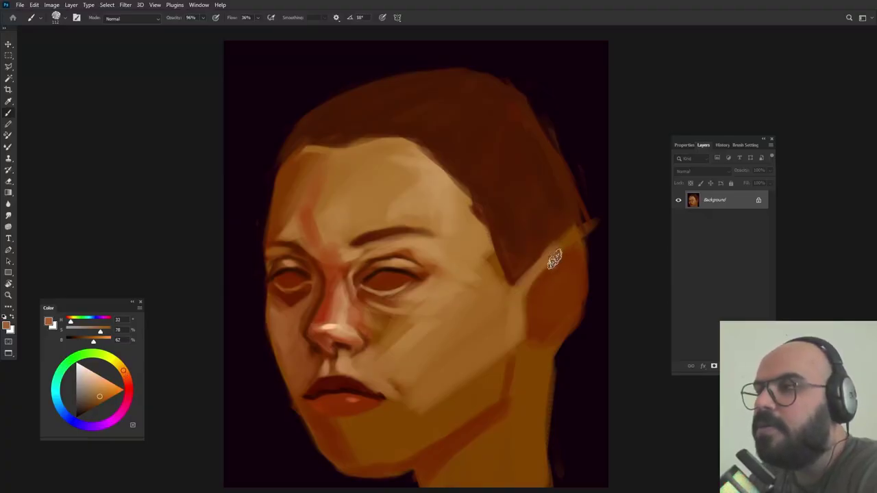
{"action": "mouse_move", "coordinate": [569, 263]}
{"action": "left_mouse_down"}
{"action": "mouse_move", "coordinate": [544, 294]}
{"action": "mouse_move", "coordinate": [506, 307]}
{"action": "mouse_move", "coordinate": [561, 290]}
{"action": "mouse_move", "coordinate": [559, 303]}
{"action": "mouse_move", "coordinate": [534, 329]}
{"action": "left_mouse_up"}
{"action": "left_click", "coordinate": [362, 314], "text": "alt"}
{"action": "mouse_move", "coordinate": [542, 284]}
{"action": "left_mouse_down"}
{"action": "mouse_move", "coordinate": [533, 294]}
{"action": "mouse_move", "coordinate": [558, 261]}
{"action": "left_mouse_up"}
- Define the ear's inner rim with a deeper red, carrying the line down toward the lobe
{"action": "left_click", "coordinate": [306, 379], "text": "alt"}
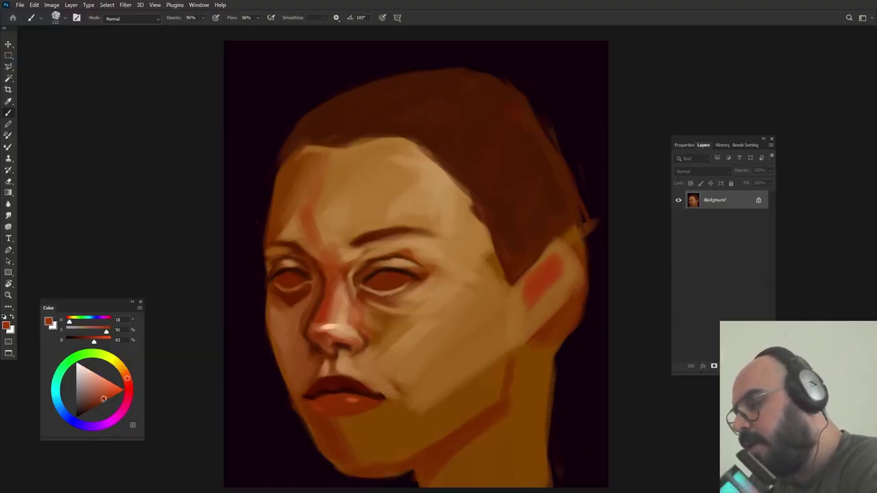
{"action": "left_click_drag", "start_coordinate": [537, 290], "coordinate": [532, 284]}
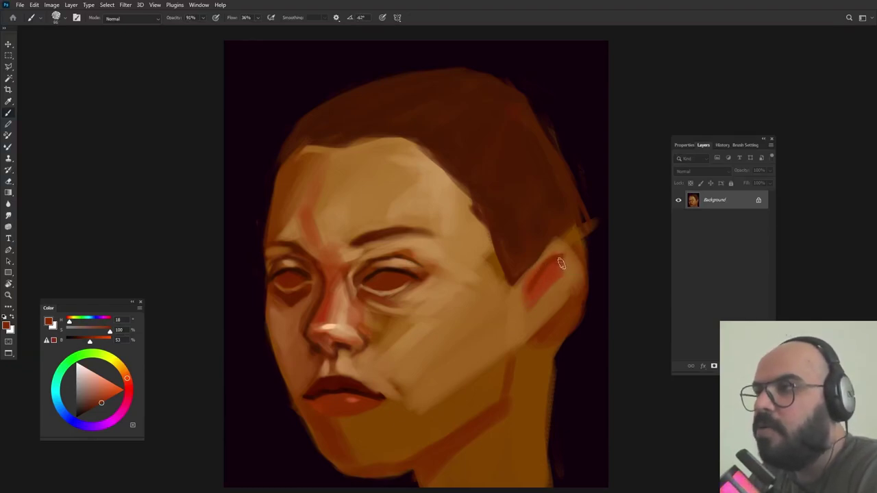
{"action": "left_click_drag", "start_coordinate": [567, 280], "coordinate": [567, 286]}
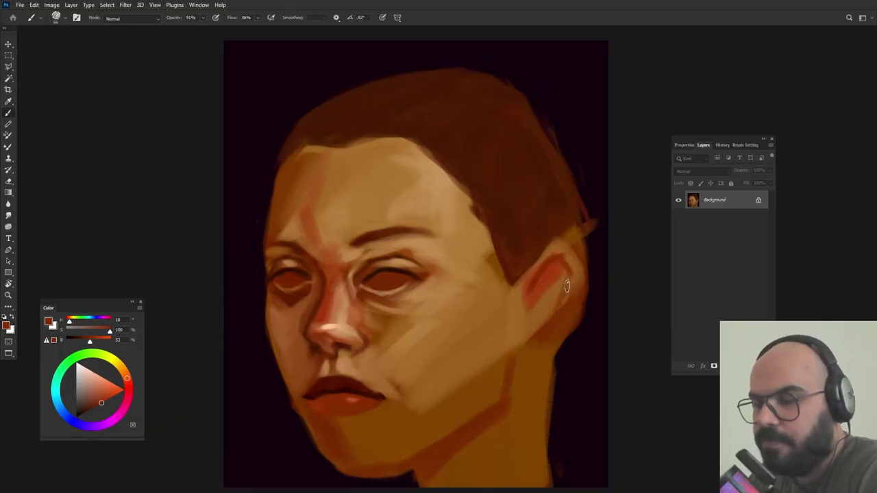
{"action": "right_click", "coordinate": [538, 317], "text": "alt"}
- Lighten the jaw edge and the lower cheek beside the mouth with sampled skin tones
{"action": "left_click", "coordinate": [495, 346], "text": "alt"}
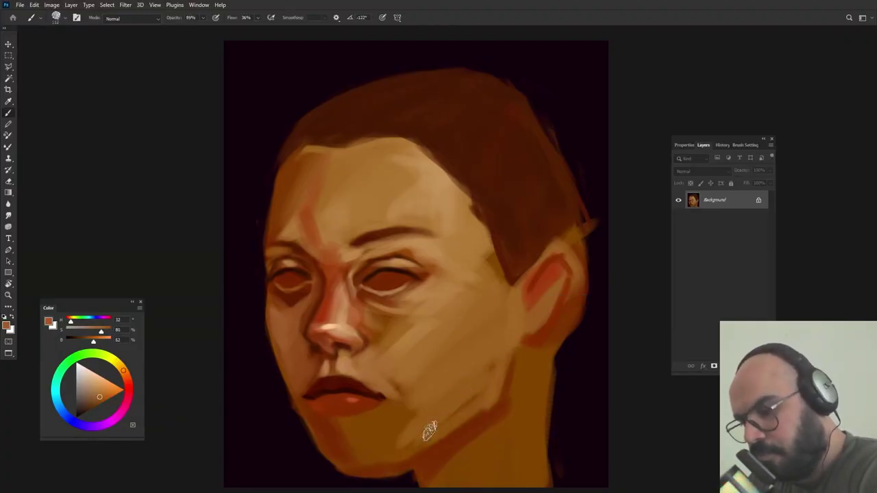
{"action": "right_click", "coordinate": [485, 346], "text": "alt"}
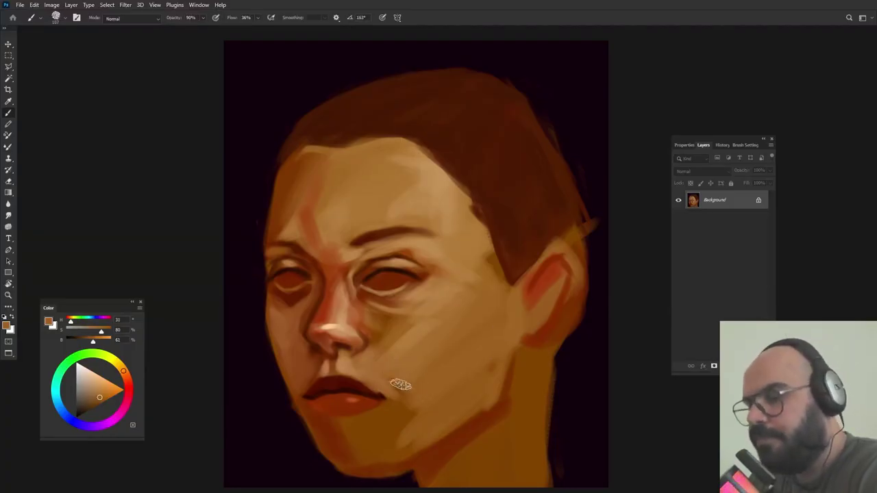
{"action": "left_click", "coordinate": [434, 191], "text": "alt"}
{"action": "right_click", "coordinate": [413, 355], "text": "alt"}
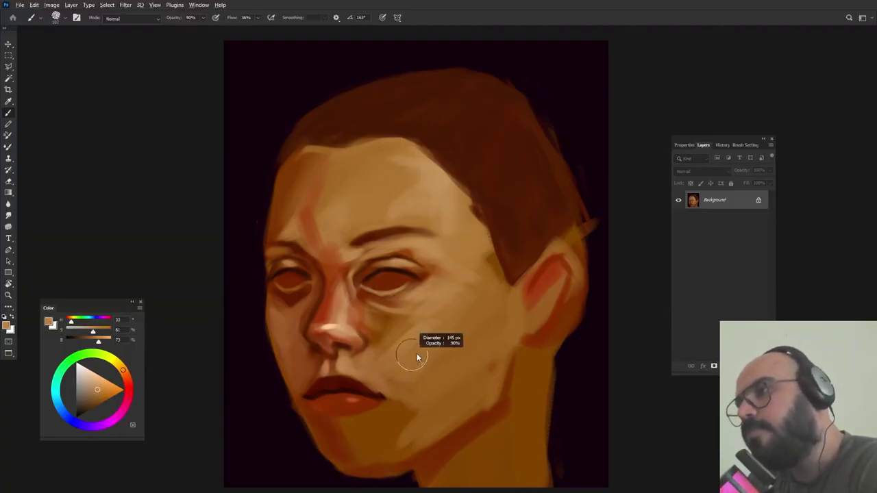
{"action": "mouse_move", "coordinate": [404, 356]}
{"action": "left_mouse_down"}
{"action": "mouse_move", "coordinate": [418, 360]}
{"action": "mouse_move", "coordinate": [439, 330]}
{"action": "left_mouse_up"}
{"action": "left_click", "coordinate": [422, 352], "text": "alt"}
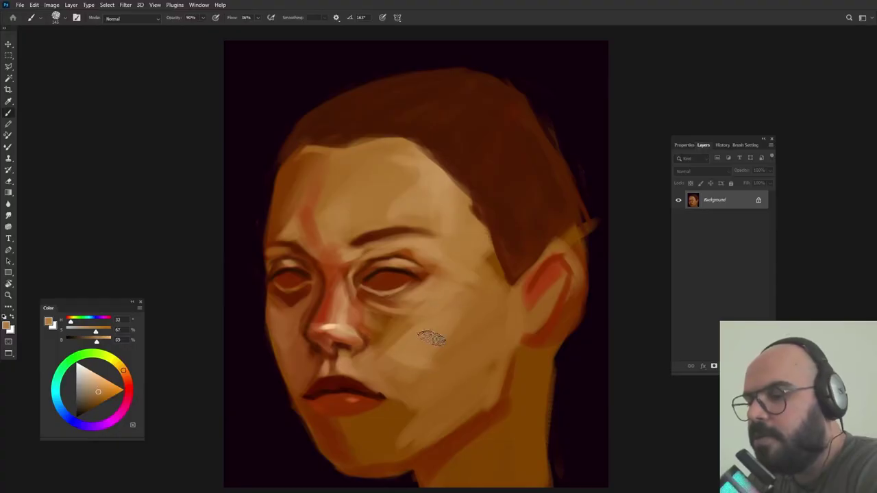
- Choose a brighter peach and paint a highlight on the near cheekbone beside the eye, blending with sampled skin tones
{"action": "left_click", "coordinate": [101, 376]}
{"action": "right_click", "coordinate": [464, 296], "text": "alt"}
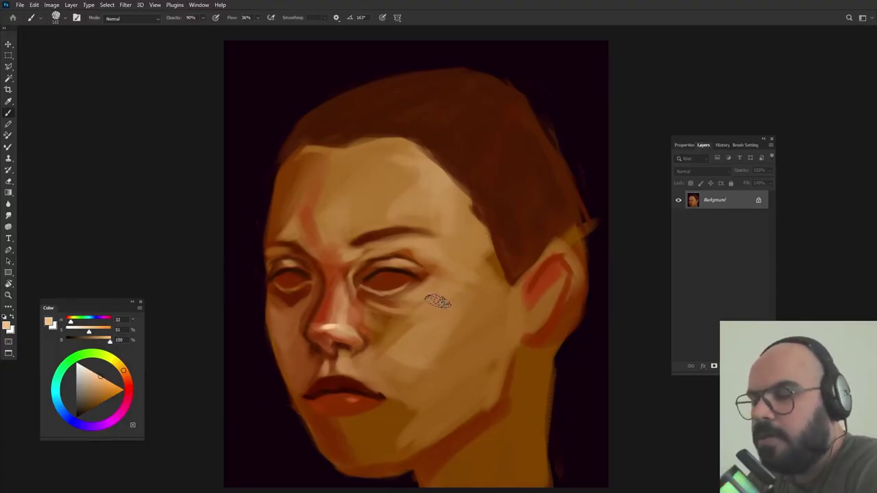
{"action": "mouse_move", "coordinate": [446, 276]}
{"action": "left_mouse_down"}
{"action": "mouse_move", "coordinate": [463, 291]}
{"action": "mouse_move", "coordinate": [447, 276]}
{"action": "mouse_move", "coordinate": [433, 311]}
{"action": "mouse_move", "coordinate": [455, 273]}
{"action": "mouse_move", "coordinate": [429, 310]}
{"action": "mouse_move", "coordinate": [460, 268]}
{"action": "left_mouse_up"}
{"action": "left_click", "coordinate": [460, 277], "text": "alt"}
{"action": "left_click", "coordinate": [427, 313], "text": "alt"}
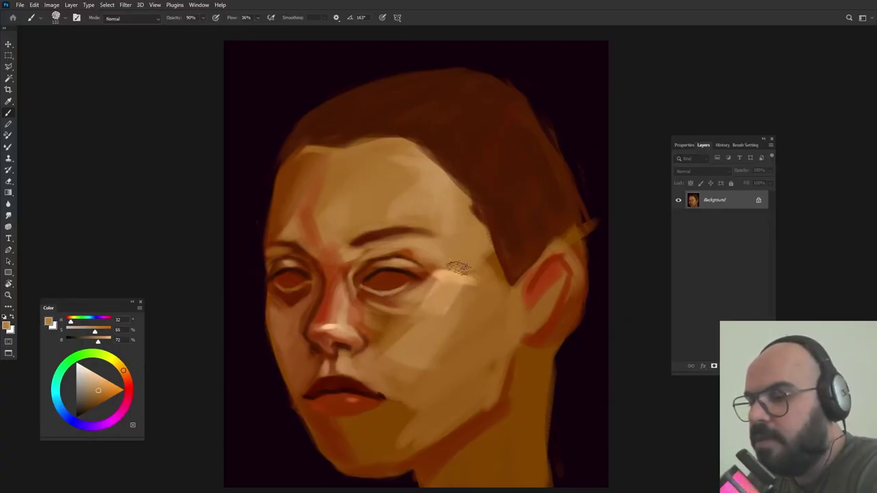
- Extend the light skin tones from the cheekbone up past the eyebrow's outer end to the near temple
{"action": "mouse_move", "coordinate": [429, 298]}
{"action": "left_mouse_down"}
{"action": "mouse_move", "coordinate": [453, 267]}
{"action": "mouse_move", "coordinate": [446, 229]}
{"action": "mouse_move", "coordinate": [435, 226]}
{"action": "mouse_move", "coordinate": [455, 201]}
{"action": "mouse_move", "coordinate": [450, 235]}
{"action": "left_mouse_up"}
{"action": "left_click", "coordinate": [459, 276], "text": "alt"}
{"action": "right_click", "coordinate": [452, 274], "text": "alt"}
{"action": "right_click", "coordinate": [453, 235], "text": "alt"}
{"action": "left_click", "coordinate": [452, 236], "text": "alt"}
{"action": "left_click", "coordinate": [439, 202], "text": "alt"}
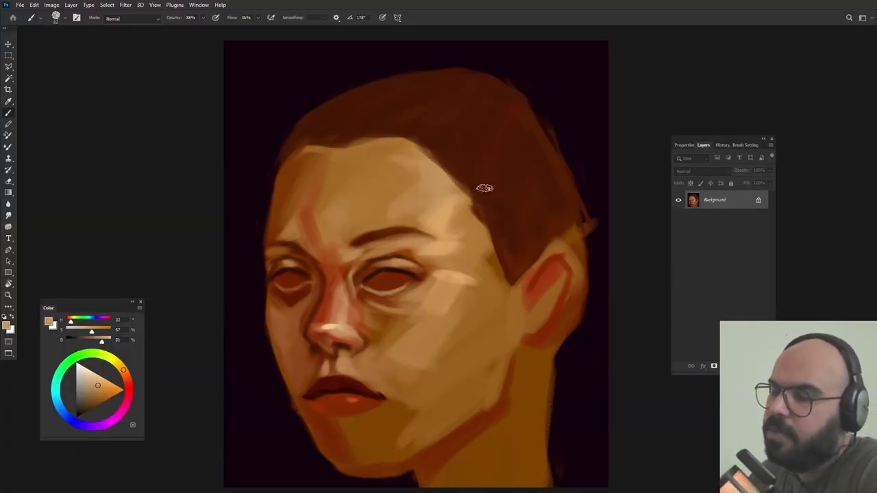
- Blend the highlight between the near temple and cheekbone with sampled light skin
{"action": "left_click", "coordinate": [446, 266], "text": "alt"}
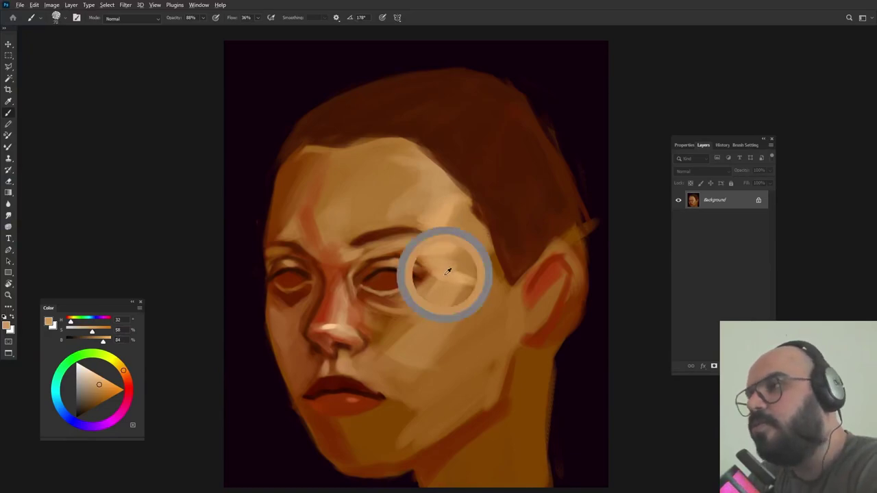
{"action": "left_click_drag", "start_coordinate": [463, 242], "coordinate": [467, 267]}
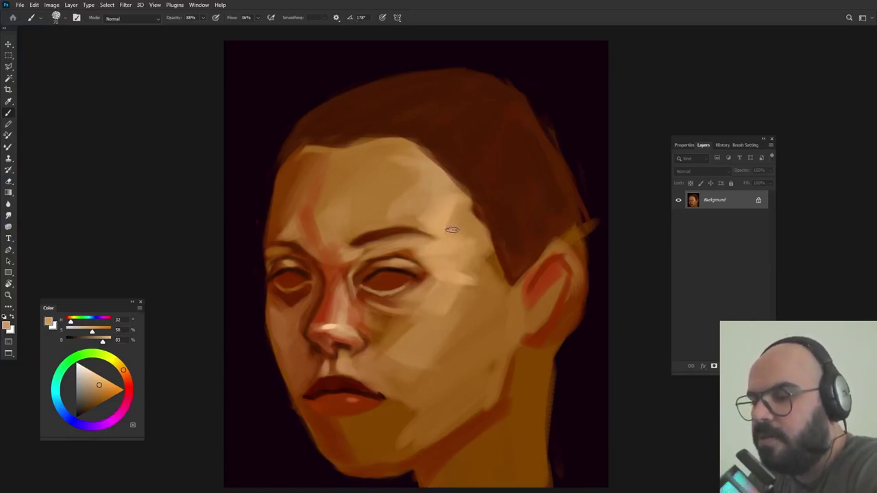
{"action": "right_click", "coordinate": [446, 282], "text": "alt"}
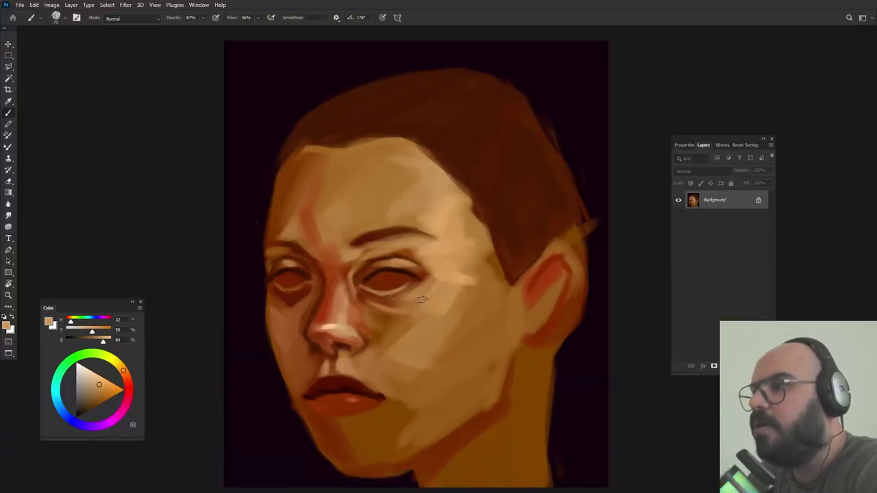
{"action": "right_click", "coordinate": [448, 281], "text": "alt"}
- Refine the near eye's outer corner and lower lid with sampled reddish brown, dark brown and light skin at small brush sizes
{"action": "left_click", "coordinate": [422, 275], "text": "alt"}
{"action": "right_click", "coordinate": [431, 278], "text": "alt"}
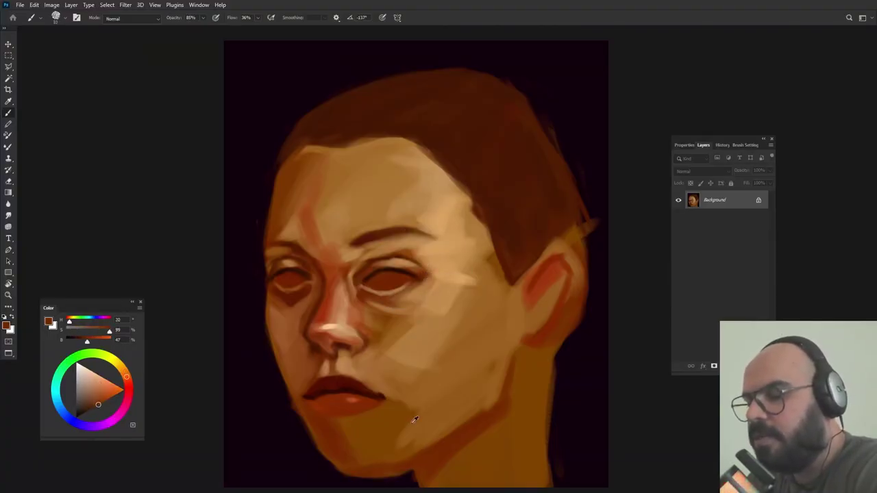
{"action": "right_click", "coordinate": [423, 276], "text": "alt"}
{"action": "right_click", "coordinate": [428, 277], "text": "alt"}
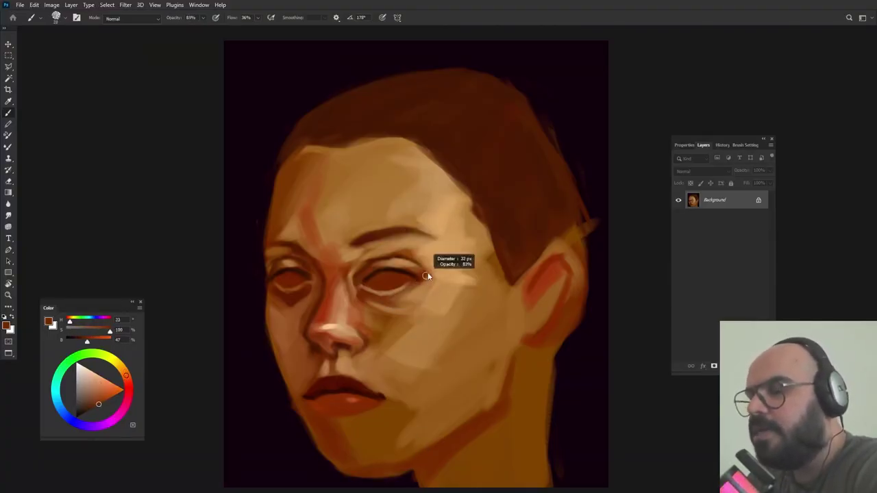
{"action": "left_click", "coordinate": [413, 273], "text": "alt"}
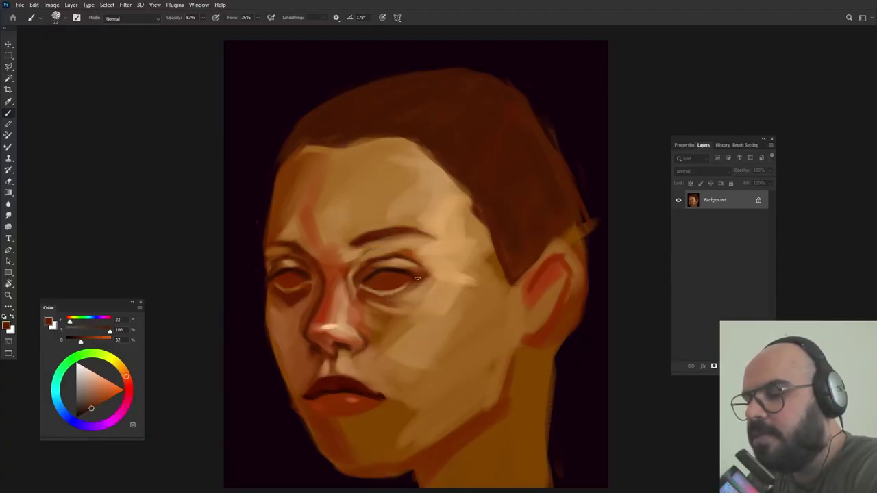
{"action": "left_click", "coordinate": [438, 253], "text": "alt"}
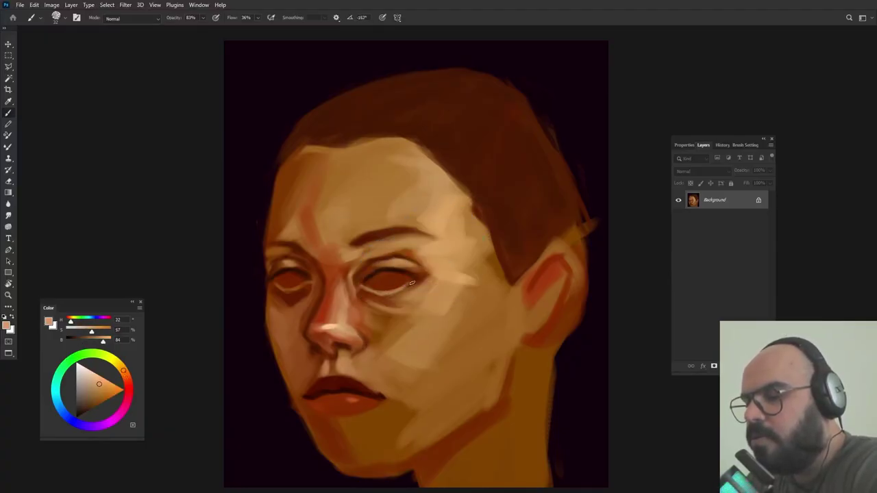
{"action": "left_click", "coordinate": [411, 278], "text": "alt"}
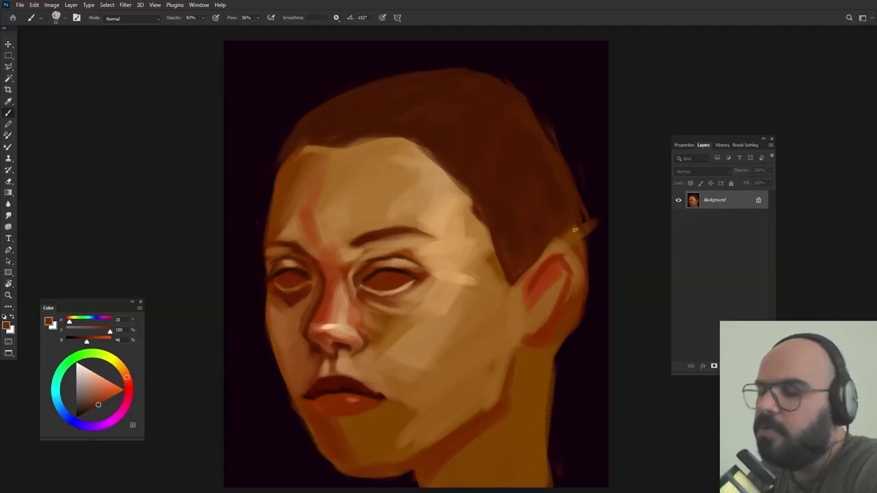
- Reshape the upper lip with sampled dark reds and clean the skin above its near corner
{"action": "left_click", "coordinate": [341, 390], "text": "alt"}
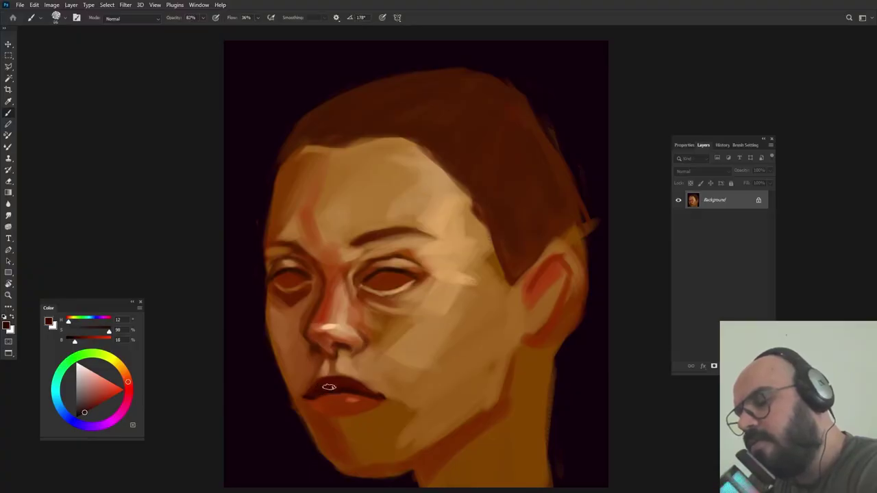
{"action": "left_click", "coordinate": [354, 383], "text": "alt"}
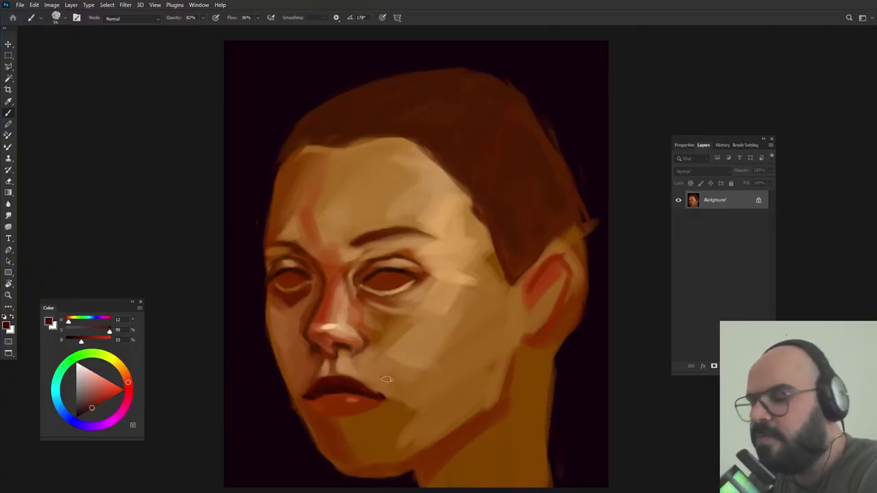
{"action": "left_click", "coordinate": [367, 375], "text": "alt"}
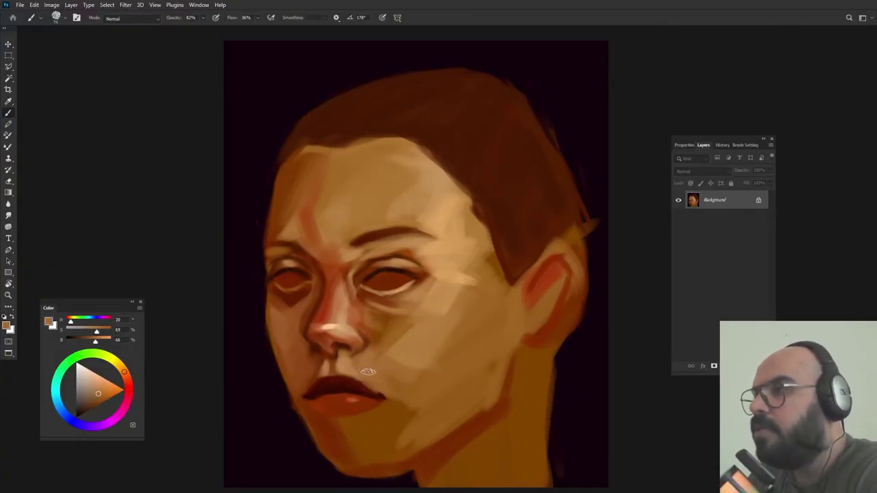
{"action": "right_click", "coordinate": [374, 377], "text": "alt"}
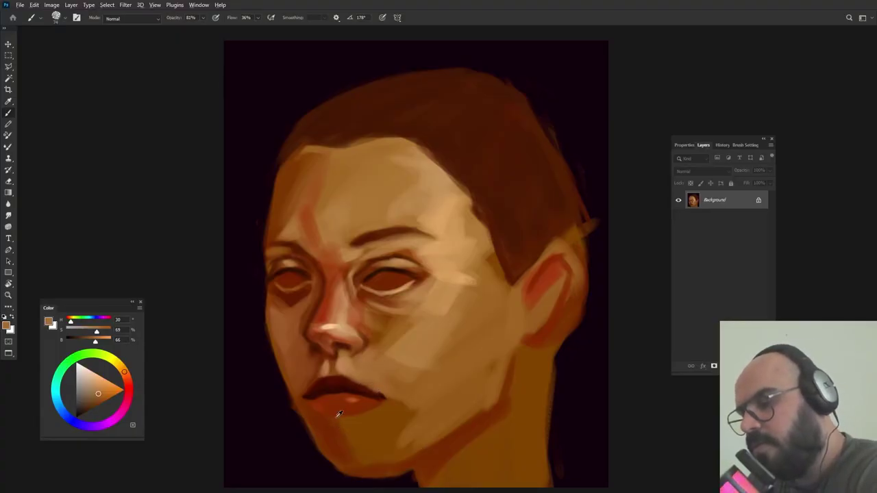
- Paint a light skin highlight on the chin and blend it toward the jaw with sampled mid tones
{"action": "right_click", "coordinate": [337, 415], "text": "alt"}
{"action": "left_click", "coordinate": [341, 366], "text": "alt"}
{"action": "right_click", "coordinate": [371, 363], "text": "alt"}
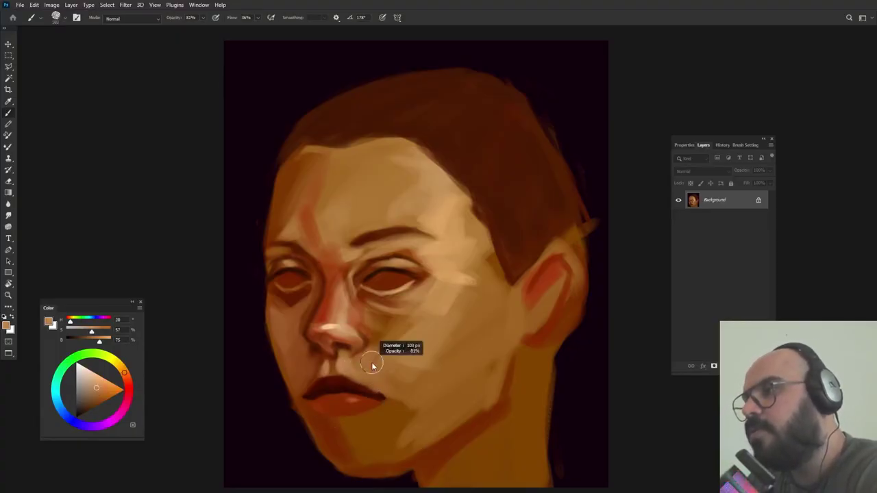
{"action": "left_click_drag", "start_coordinate": [347, 434], "coordinate": [348, 442]}
{"action": "left_click", "coordinate": [353, 438], "text": "alt"}
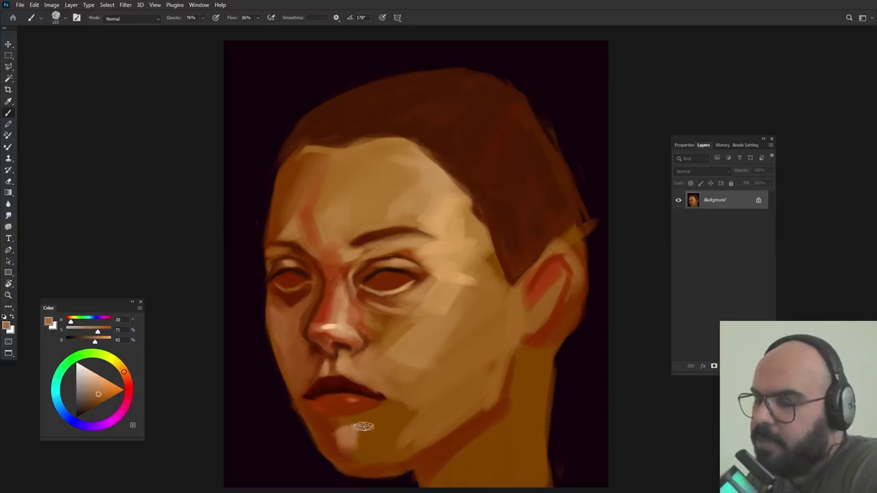
{"action": "left_click", "coordinate": [356, 429], "text": "alt"}
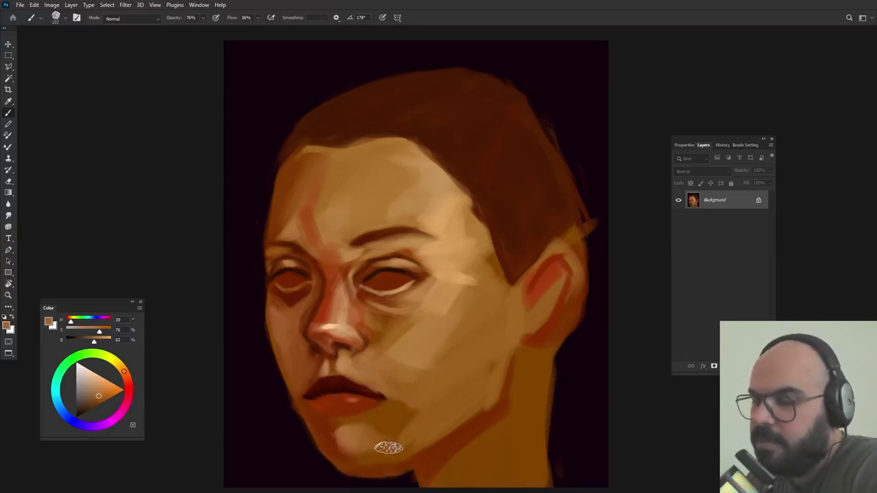
{"action": "left_click", "coordinate": [359, 437], "text": "alt"}
{"action": "mouse_move", "coordinate": [413, 417]}
{"action": "left_mouse_down"}
{"action": "mouse_move", "coordinate": [361, 443]}
{"action": "mouse_move", "coordinate": [372, 431]}
{"action": "mouse_move", "coordinate": [385, 445]}
{"action": "mouse_move", "coordinate": [371, 459]}
{"action": "left_mouse_up"}
- Trim the far cheek's contour beside the mouth with the sampled dark background color
{"action": "left_click", "coordinate": [300, 444], "text": "alt"}
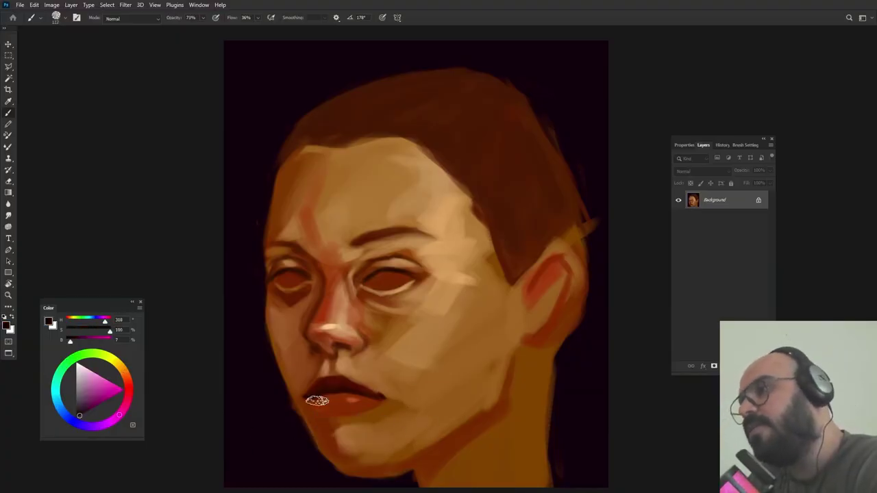
{"action": "mouse_move", "coordinate": [296, 378]}
{"action": "left_mouse_down"}
{"action": "mouse_move", "coordinate": [294, 385]}
{"action": "mouse_move", "coordinate": [271, 379]}
{"action": "left_mouse_up"}
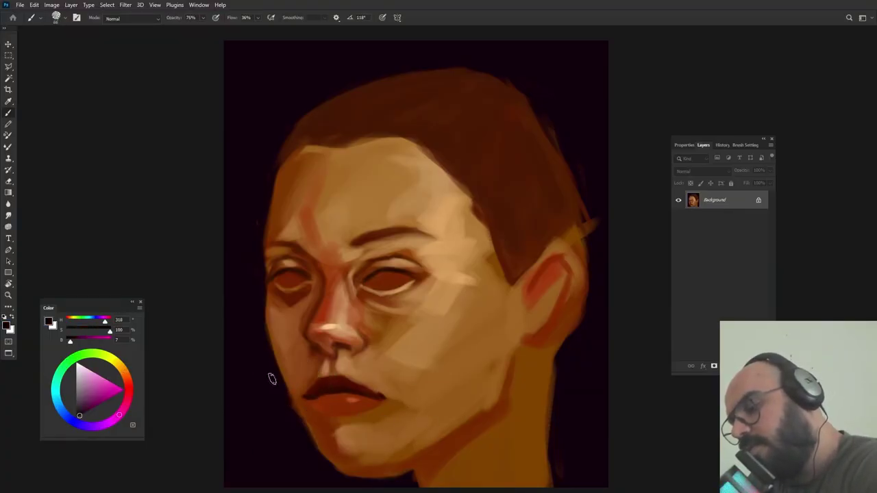
- Darken the skin beneath the far eye with sampled brown and dark red, setting the brush opacity to 100% and then 98%
{"action": "left_click", "coordinate": [285, 303], "text": "alt"}
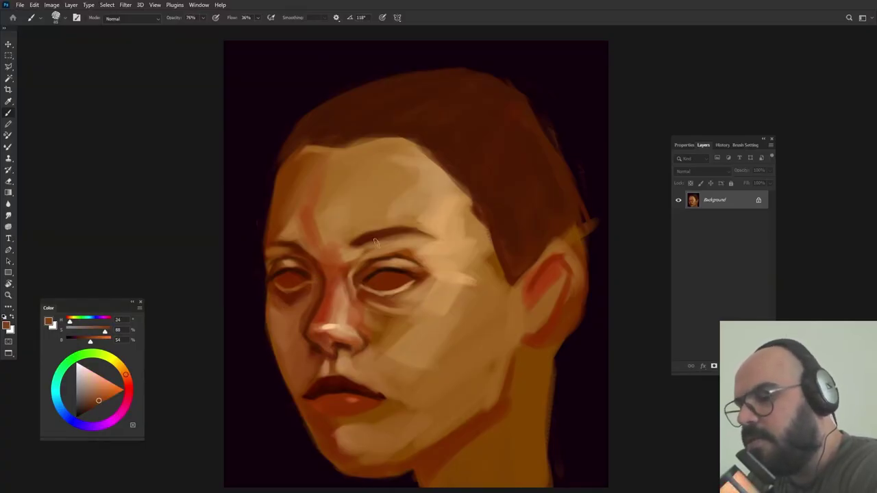
{"action": "left_click", "coordinate": [202, 22]}
{"action": "left_click", "coordinate": [175, 113]}
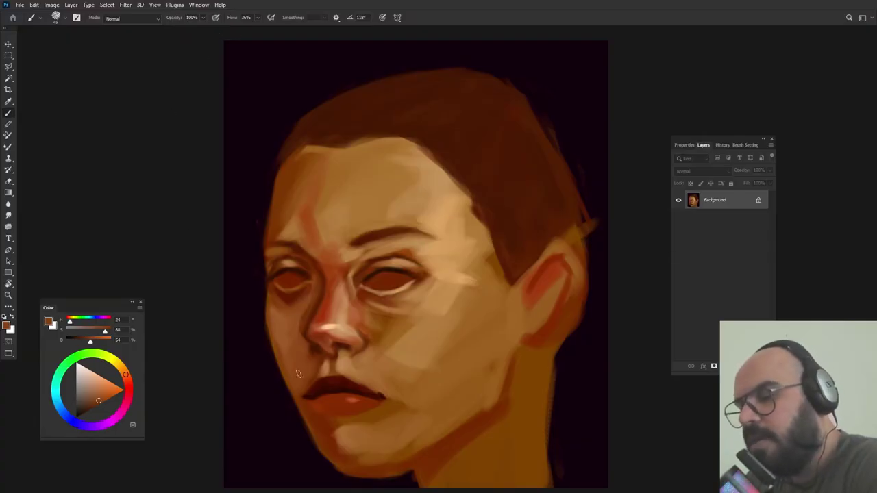
{"action": "left_click", "coordinate": [286, 297], "text": "alt"}
{"action": "key", "text": "8"}
{"action": "key", "text": "9"}
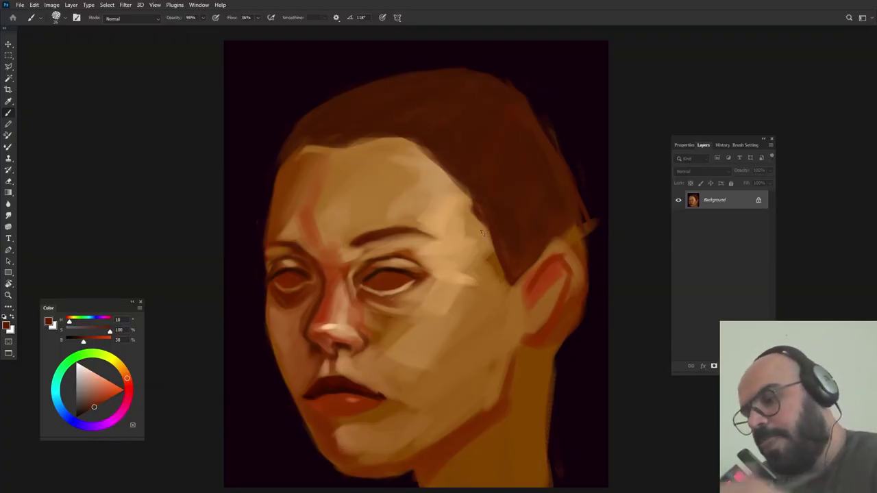
- Trim the far cheek's contour below the eye with the sampled dark background color
{"action": "left_click", "coordinate": [281, 402], "text": "alt"}
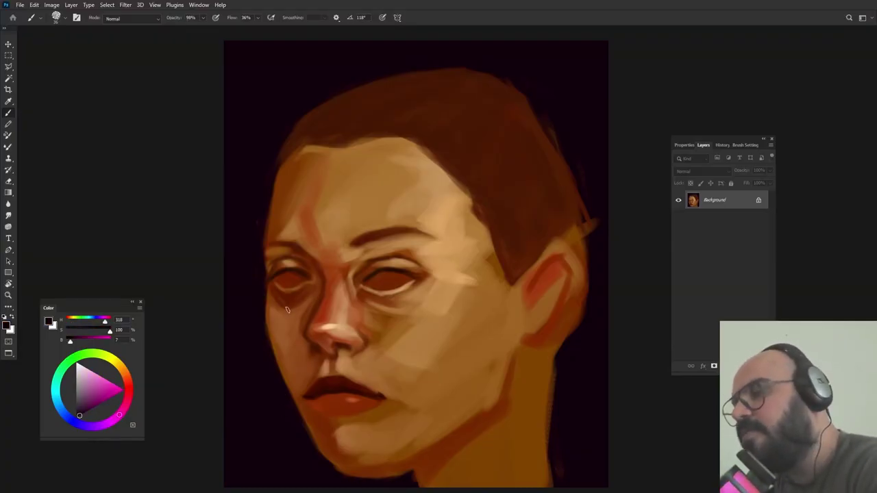
{"action": "left_click_drag", "start_coordinate": [264, 296], "coordinate": [270, 346]}
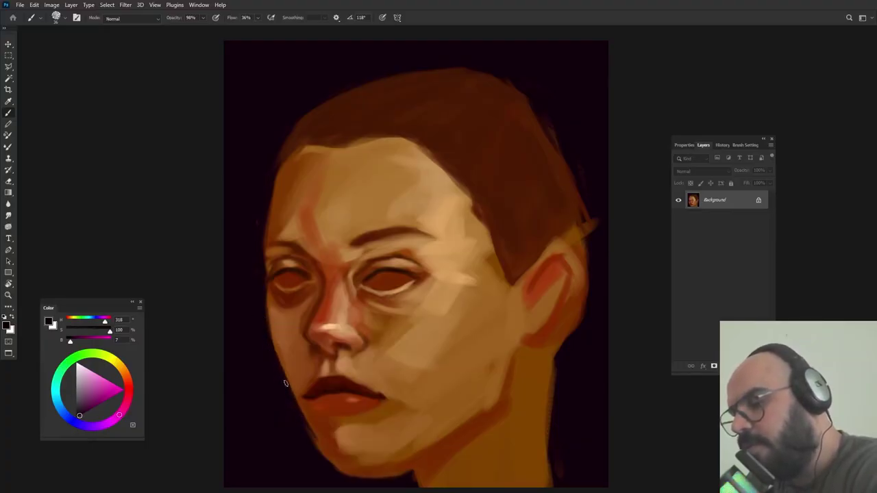
{"action": "left_click", "coordinate": [299, 386], "text": "alt"}
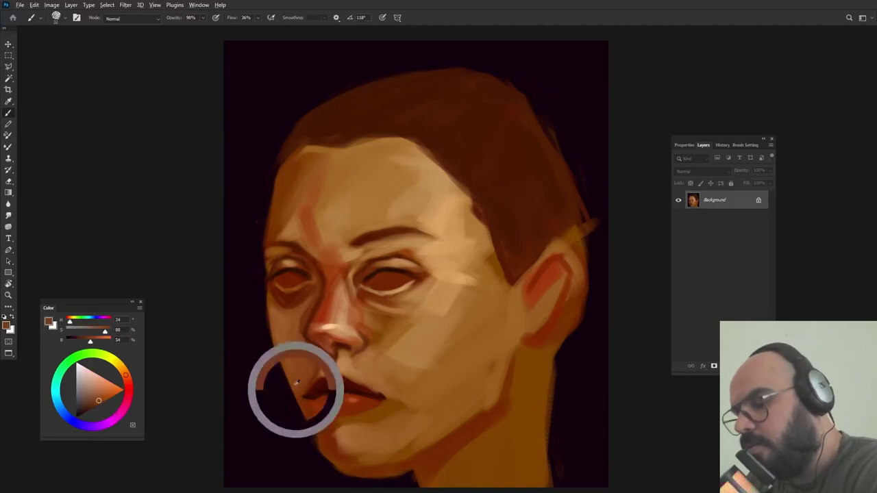
- Raise the chin's lower edge with the sampled dark background color and restate the jaw edge with sampled reddish brown and skin tones
{"action": "left_click", "coordinate": [296, 410], "text": "alt"}
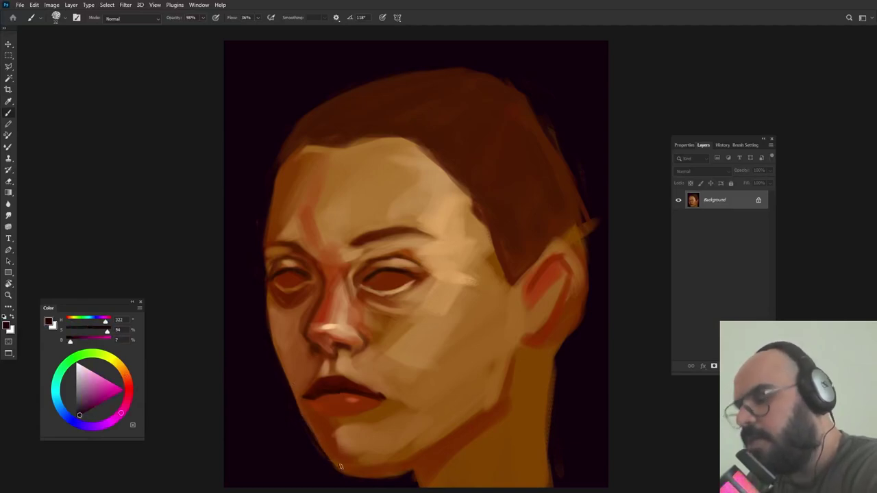
{"action": "mouse_move", "coordinate": [351, 464]}
{"action": "left_mouse_down"}
{"action": "mouse_move", "coordinate": [328, 464]}
{"action": "mouse_move", "coordinate": [356, 457]}
{"action": "mouse_move", "coordinate": [379, 466]}
{"action": "mouse_move", "coordinate": [411, 444]}
{"action": "mouse_move", "coordinate": [341, 468]}
{"action": "mouse_move", "coordinate": [348, 460]}
{"action": "mouse_move", "coordinate": [343, 471]}
{"action": "mouse_move", "coordinate": [391, 481]}
{"action": "mouse_move", "coordinate": [418, 458]}
{"action": "mouse_move", "coordinate": [394, 479]}
{"action": "left_mouse_up"}
{"action": "right_click", "coordinate": [380, 461], "text": "alt"}
{"action": "left_click", "coordinate": [427, 449], "text": "alt"}
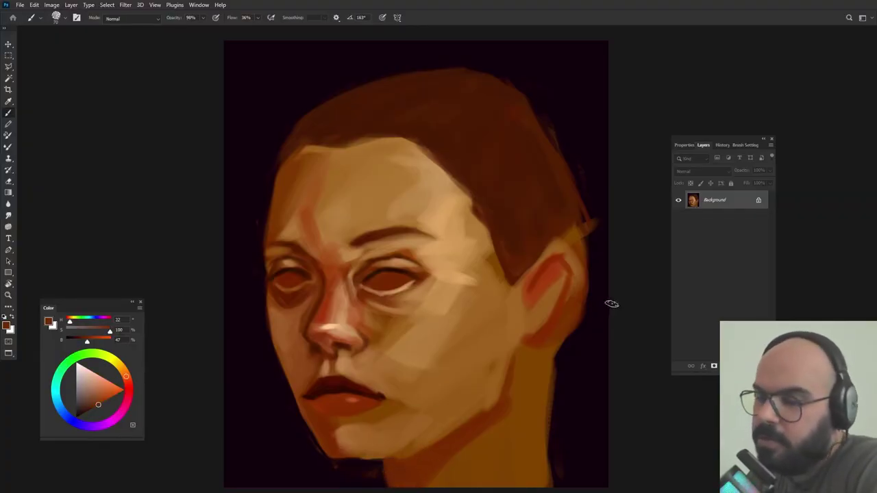
{"action": "right_click", "coordinate": [503, 374], "text": "alt"}
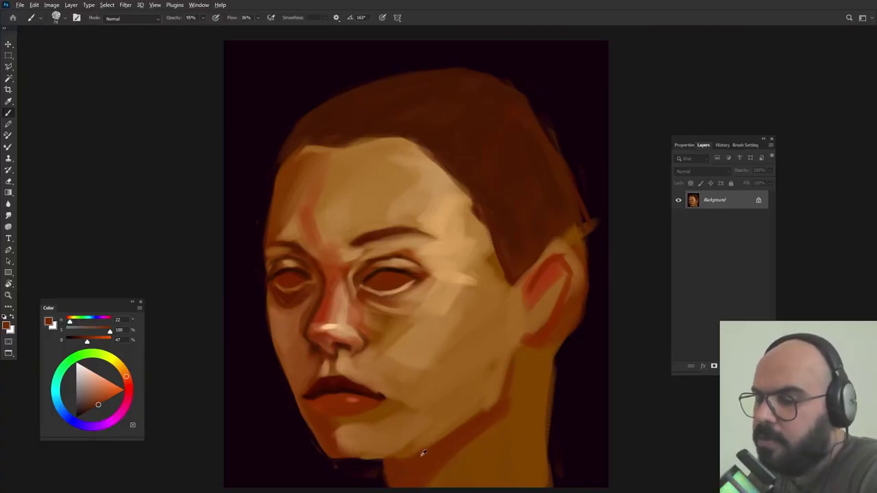
{"action": "left_click", "coordinate": [400, 444], "text": "alt"}
{"action": "mouse_move", "coordinate": [340, 455]}
{"action": "left_mouse_down"}
{"action": "mouse_move", "coordinate": [380, 449]}
{"action": "mouse_move", "coordinate": [342, 459]}
{"action": "left_mouse_up"}
{"action": "left_click", "coordinate": [338, 444], "text": "alt"}
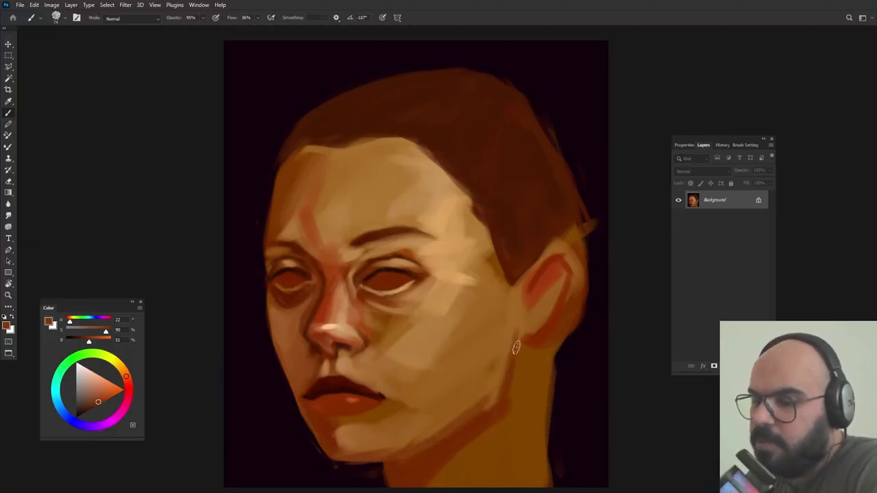
- Paint the near cheek in front of the ear with sampled mid skin tones at a brush size of about 124
{"action": "left_click", "coordinate": [427, 368], "text": "alt"}
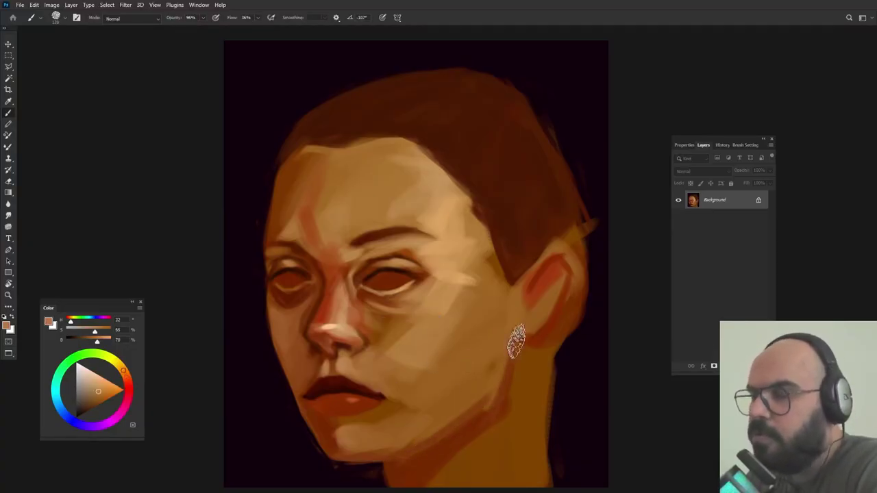
{"action": "left_click", "coordinate": [501, 322], "text": "alt"}
{"action": "left_click_drag", "start_coordinate": [464, 367], "coordinate": [489, 324]}
{"action": "mouse_move", "coordinate": [463, 283]}
{"action": "left_mouse_down"}
{"action": "mouse_move", "coordinate": [477, 302]}
{"action": "mouse_move", "coordinate": [493, 270]}
{"action": "left_mouse_up"}
{"action": "right_click", "coordinate": [481, 318], "text": "alt"}
{"action": "left_click", "coordinate": [474, 355], "text": "alt"}
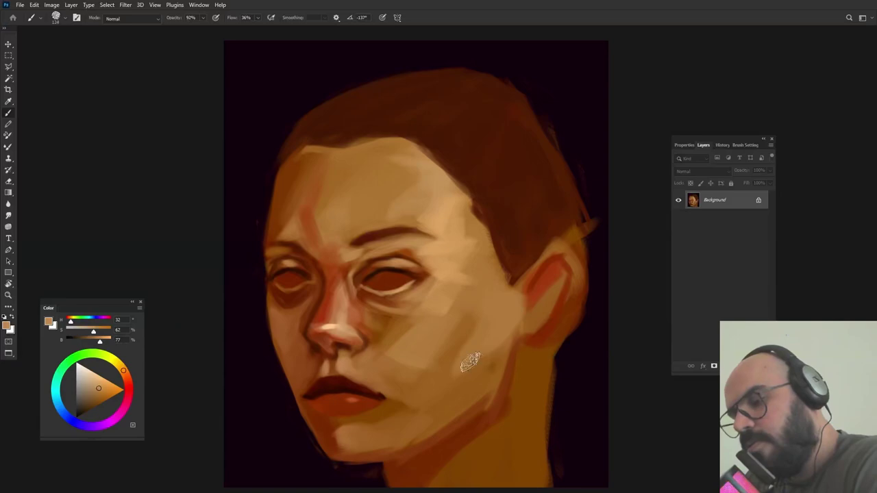
- Blend the near cheek between the mouth corner and nose with smaller strokes of sampled light skin tones
{"action": "right_click", "coordinate": [438, 403], "text": "alt"}
{"action": "mouse_move", "coordinate": [393, 384]}
{"action": "left_mouse_down"}
{"action": "mouse_move", "coordinate": [376, 363]}
{"action": "mouse_move", "coordinate": [403, 386]}
{"action": "left_mouse_up"}
{"action": "left_click", "coordinate": [389, 367], "text": "alt"}
{"action": "left_click_drag", "start_coordinate": [418, 346], "coordinate": [412, 323]}
{"action": "left_click", "coordinate": [374, 367], "text": "alt"}
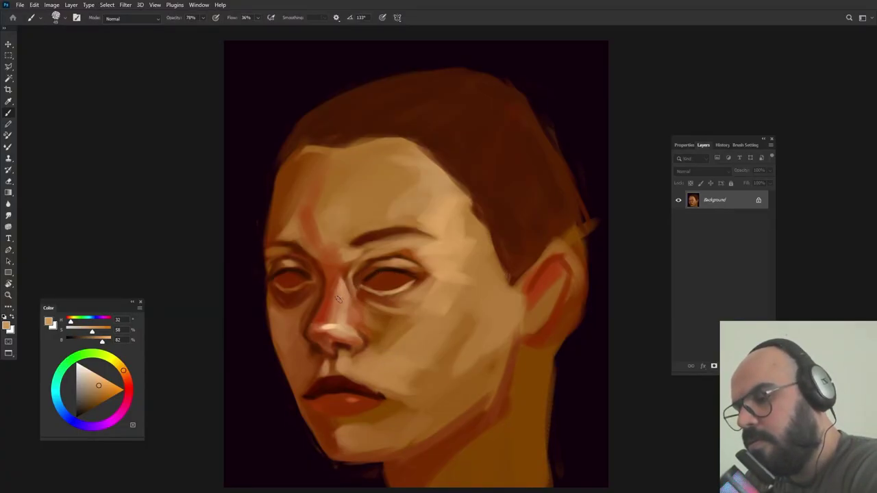
- Paint a highlight along the nose bridge with the sampled nose-tip highlight color at 100% opacity
{"action": "left_click", "coordinate": [330, 325], "text": "alt"}
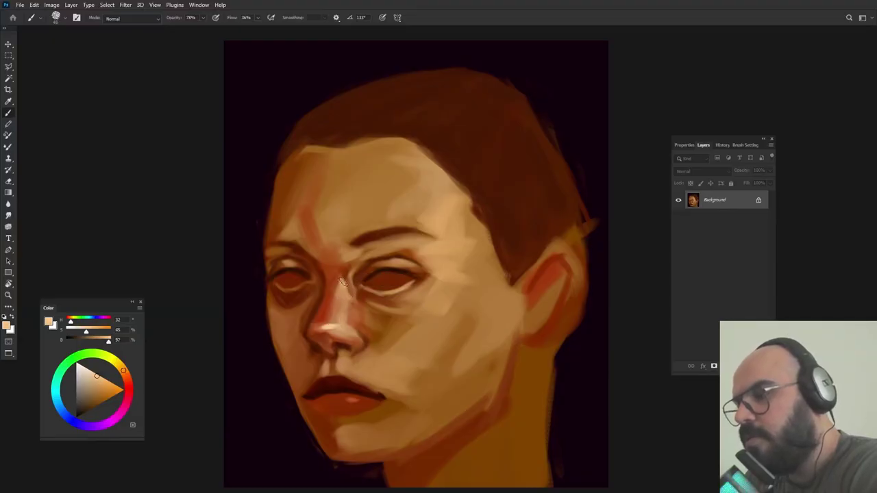
{"action": "left_click_drag", "start_coordinate": [204, 30], "coordinate": [214, 30]}
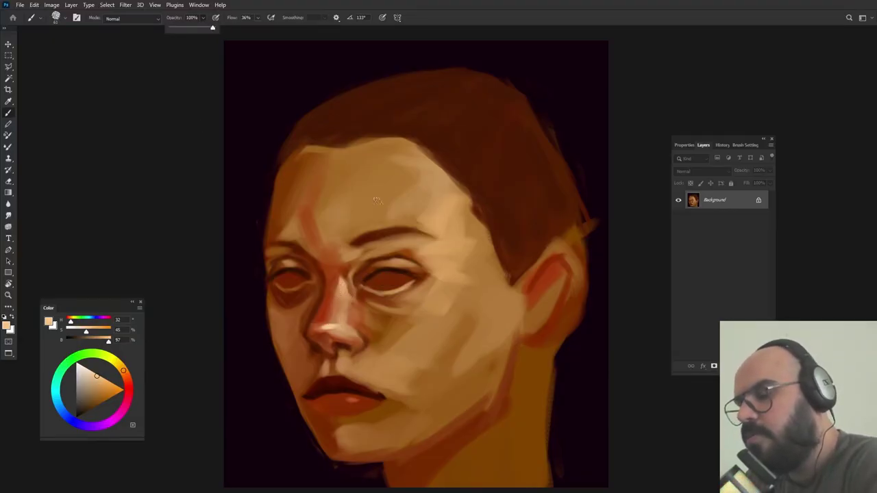
{"action": "left_click_drag", "start_coordinate": [343, 282], "coordinate": [344, 301]}
{"action": "left_click", "coordinate": [345, 294], "text": "alt"}
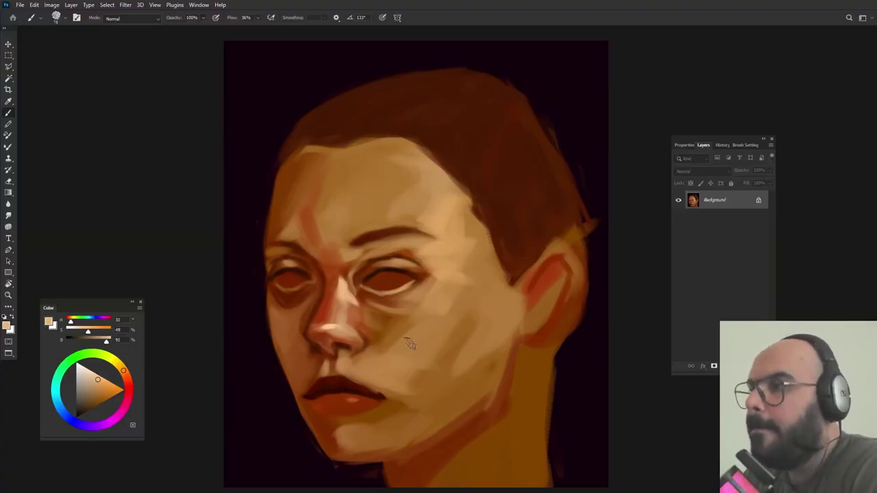
- Lighten the front of the near cheek toward the mouth and soften the area under the eye with sampled skin tones
{"action": "mouse_move", "coordinate": [437, 283]}
{"action": "left_mouse_down"}
{"action": "mouse_move", "coordinate": [417, 304]}
{"action": "mouse_move", "coordinate": [430, 294]}
{"action": "mouse_move", "coordinate": [403, 352]}
{"action": "left_mouse_up"}
{"action": "left_click", "coordinate": [444, 283], "text": "alt"}
{"action": "left_click_drag", "start_coordinate": [426, 322], "coordinate": [375, 374]}
{"action": "left_click", "coordinate": [381, 359], "text": "alt"}
{"action": "mouse_move", "coordinate": [411, 341]}
{"action": "left_mouse_down"}
{"action": "mouse_move", "coordinate": [420, 322]}
{"action": "mouse_move", "coordinate": [379, 345]}
{"action": "left_mouse_up"}
{"action": "left_click", "coordinate": [387, 323], "text": "alt"}
{"action": "left_click_drag", "start_coordinate": [398, 317], "coordinate": [366, 334]}
{"action": "left_click_drag", "start_coordinate": [366, 320], "coordinate": [383, 313]}
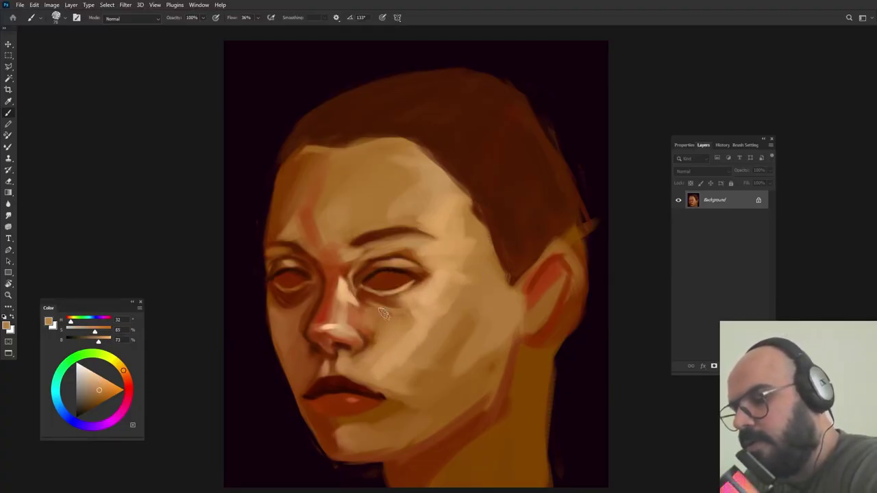
- Extend the light skin plane from the temple hairline diagonally across the near cheek with sampled light tones
{"action": "left_click", "coordinate": [450, 303], "text": "alt"}
{"action": "mouse_move", "coordinate": [510, 277]}
{"action": "left_mouse_down"}
{"action": "mouse_move", "coordinate": [462, 226]}
{"action": "mouse_move", "coordinate": [446, 288]}
{"action": "mouse_move", "coordinate": [489, 259]}
{"action": "mouse_move", "coordinate": [393, 372]}
{"action": "left_mouse_up"}
{"action": "right_click", "coordinate": [462, 301], "text": "alt"}
{"action": "left_click", "coordinate": [452, 322], "text": "alt"}
{"action": "left_click_drag", "start_coordinate": [466, 312], "coordinate": [403, 364]}
{"action": "left_click_drag", "start_coordinate": [483, 279], "coordinate": [440, 322]}
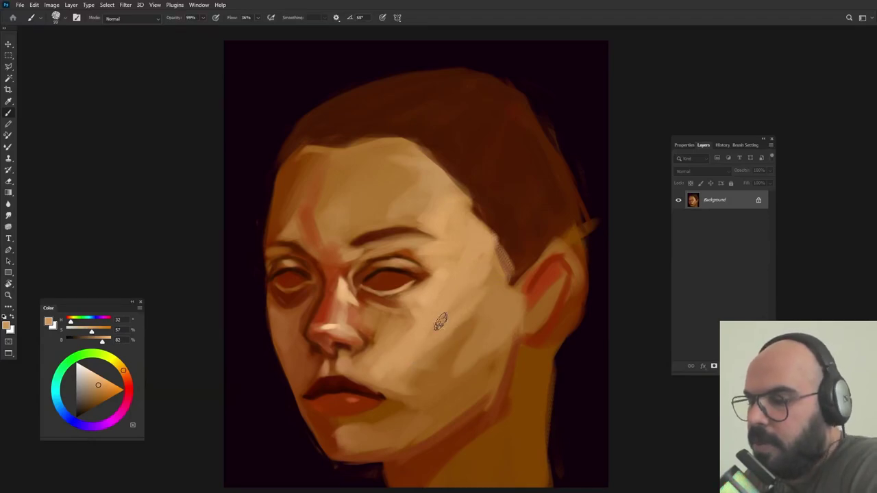
{"action": "right_click", "coordinate": [518, 266], "text": "alt"}
- Brighten the far cheek's edge and model the shadow and highlight below the mouth's near corner with sampled skin tones
{"action": "right_click", "coordinate": [286, 328], "text": "alt"}
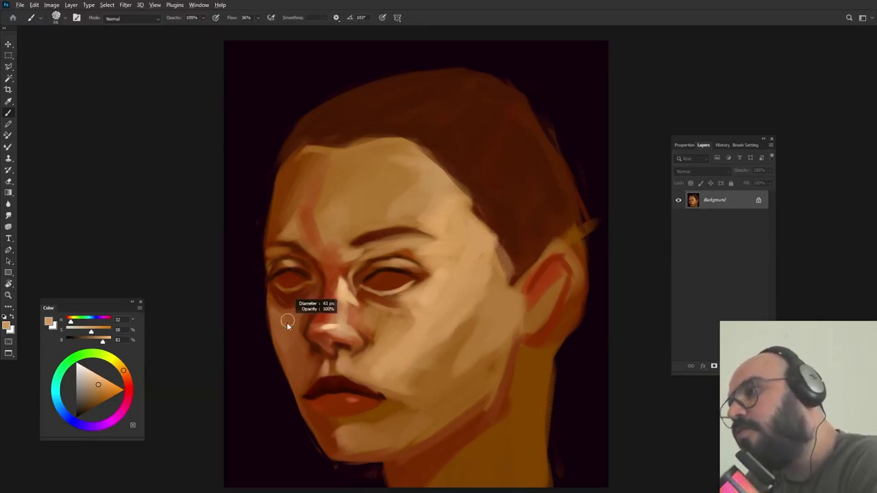
{"action": "left_click", "coordinate": [272, 321], "text": "alt"}
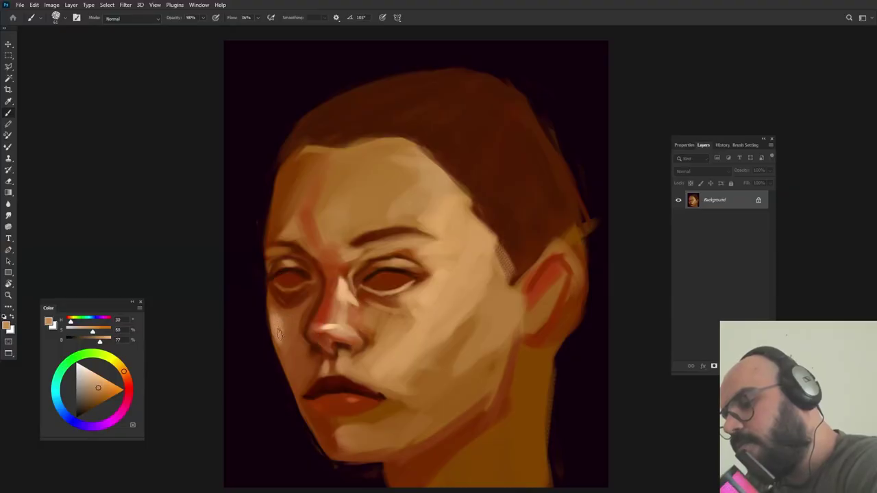
{"action": "left_click", "coordinate": [378, 407], "text": "alt"}
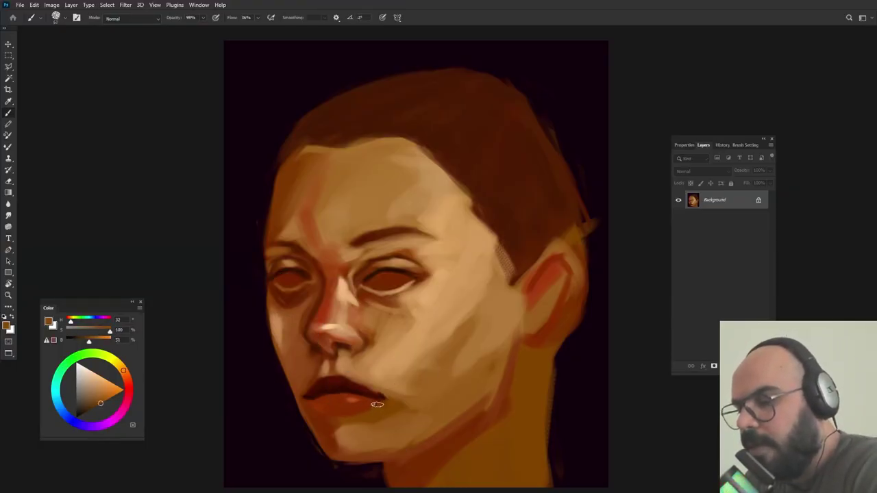
{"action": "left_click", "coordinate": [340, 434], "text": "alt"}
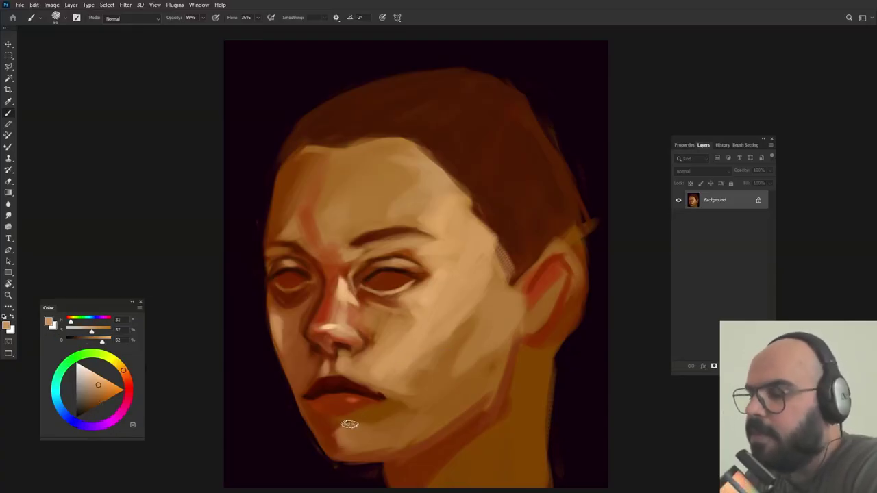
{"action": "left_click", "coordinate": [385, 411], "text": "alt"}
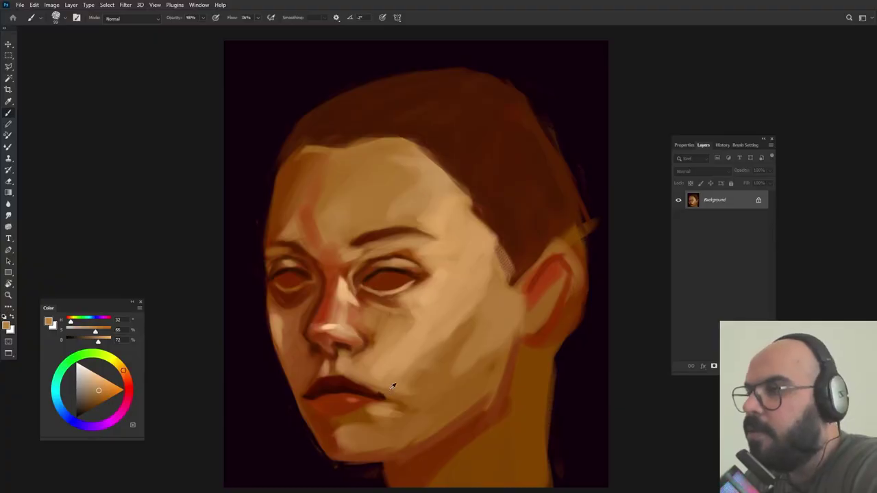
{"action": "left_click", "coordinate": [391, 389], "text": "alt"}
{"action": "left_click_drag", "start_coordinate": [392, 390], "coordinate": [404, 406]}
- Paint a reddish brown shadow under the near cheekbone, from the ear toward the mouth, at brush size 128
{"action": "left_click_drag", "start_coordinate": [460, 340], "coordinate": [466, 343]}
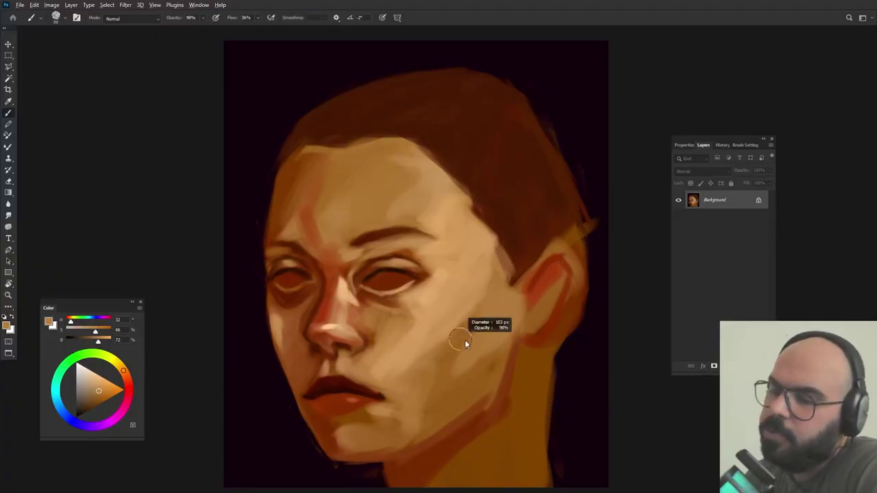
{"action": "left_click", "coordinate": [449, 334], "text": "alt"}
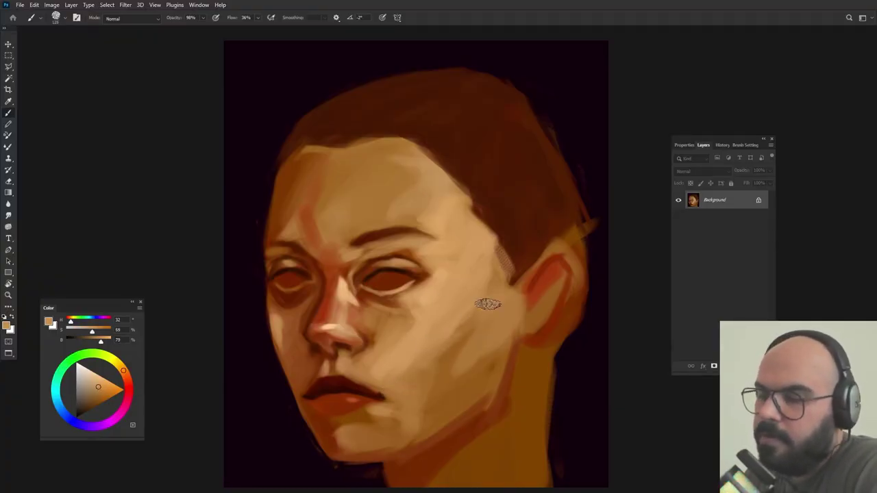
{"action": "left_click", "coordinate": [541, 268], "text": "alt"}
{"action": "mouse_move", "coordinate": [421, 365]}
{"action": "left_mouse_down"}
{"action": "mouse_move", "coordinate": [490, 312]}
{"action": "mouse_move", "coordinate": [495, 284]}
{"action": "mouse_move", "coordinate": [487, 316]}
{"action": "mouse_move", "coordinate": [440, 360]}
{"action": "left_mouse_up"}
{"action": "left_click", "coordinate": [472, 293], "text": "alt"}
{"action": "left_click_drag", "start_coordinate": [474, 314], "coordinate": [409, 367]}
{"action": "left_click", "coordinate": [407, 373], "text": "alt"}
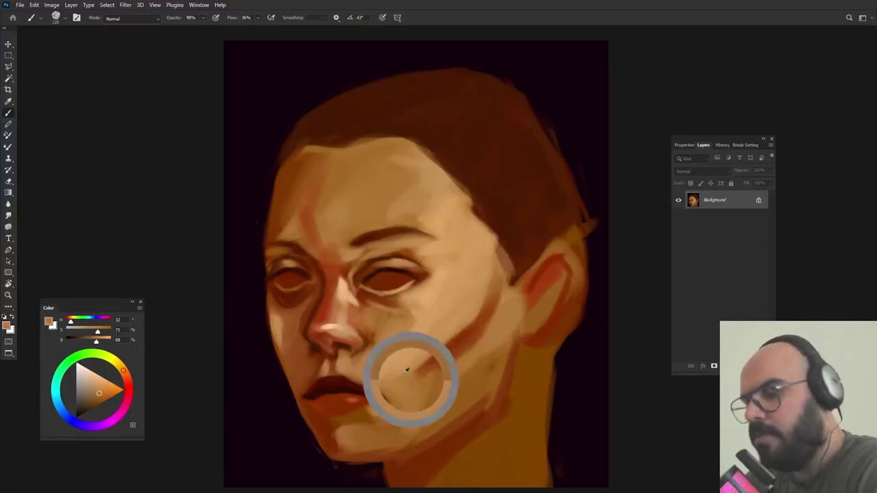
- Reshape the cheekbone shadow and soften its upper end near the ear with sampled skin and reddish brown tones
{"action": "right_click", "coordinate": [489, 310], "text": "alt"}
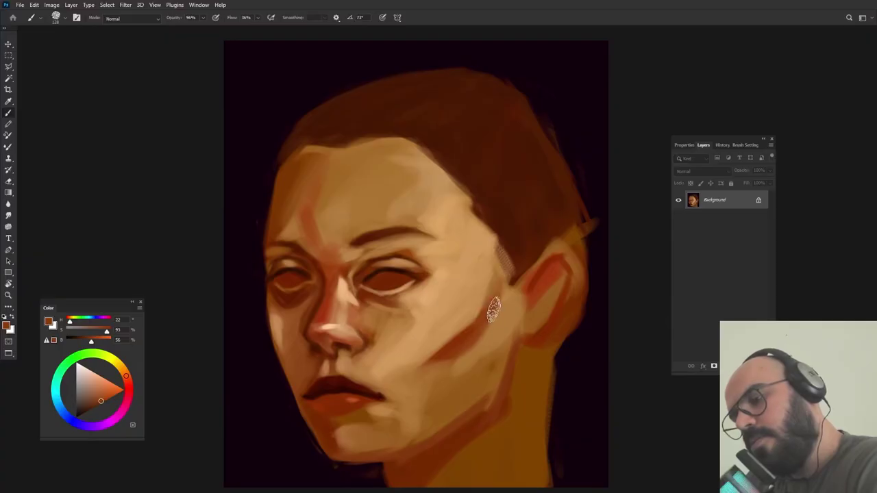
{"action": "mouse_move", "coordinate": [496, 279]}
{"action": "left_mouse_down"}
{"action": "mouse_move", "coordinate": [489, 329]}
{"action": "mouse_move", "coordinate": [420, 367]}
{"action": "mouse_move", "coordinate": [483, 349]}
{"action": "mouse_move", "coordinate": [429, 370]}
{"action": "mouse_move", "coordinate": [487, 308]}
{"action": "mouse_move", "coordinate": [495, 279]}
{"action": "left_mouse_up"}
{"action": "left_click", "coordinate": [503, 318], "text": "alt"}
{"action": "left_click", "coordinate": [461, 325], "text": "alt"}
{"action": "left_click", "coordinate": [471, 332], "text": "alt"}
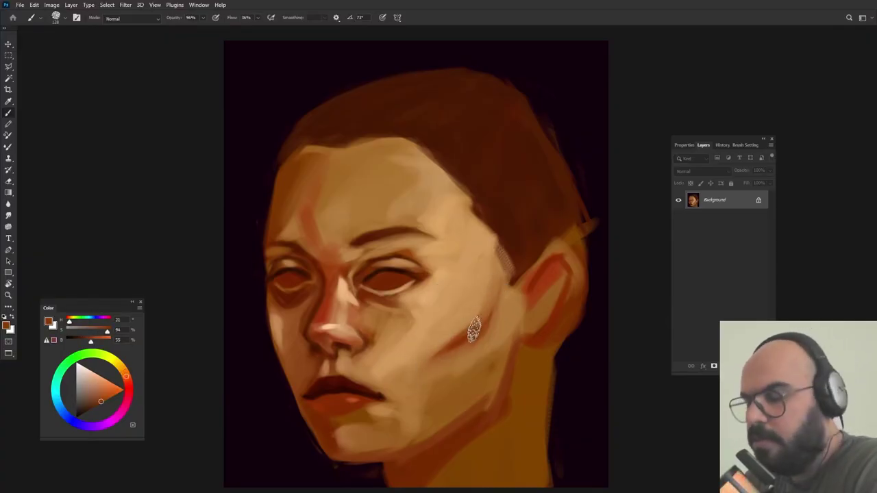
{"action": "right_click", "coordinate": [426, 366], "text": "alt"}
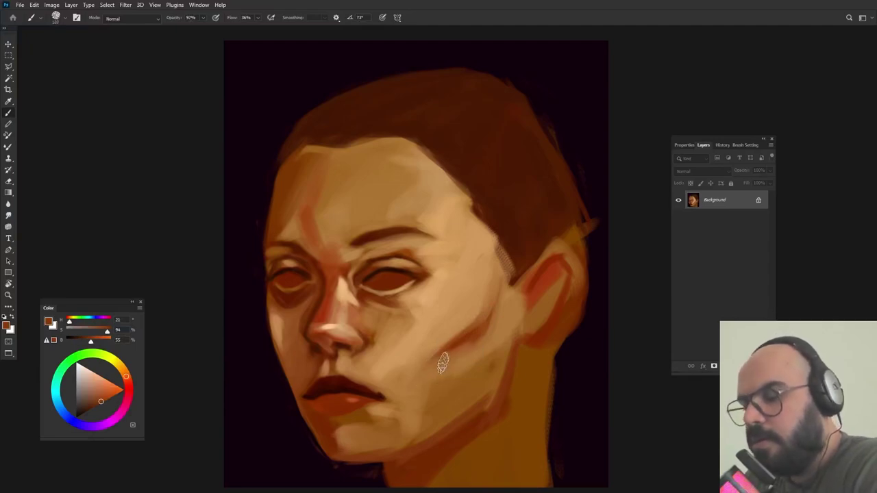
- Extend the cheekbone shadow up toward the sideburn and down toward the mouth corner, blending its lower edge with sampled mid skin tones
{"action": "mouse_move", "coordinate": [442, 363]}
{"action": "left_mouse_down"}
{"action": "mouse_move", "coordinate": [413, 385]}
{"action": "mouse_move", "coordinate": [479, 348]}
{"action": "mouse_move", "coordinate": [496, 289]}
{"action": "left_mouse_up"}
{"action": "left_click", "coordinate": [407, 380], "text": "alt"}
{"action": "left_click", "coordinate": [457, 339], "text": "alt"}
{"action": "right_click", "coordinate": [414, 387], "text": "alt"}
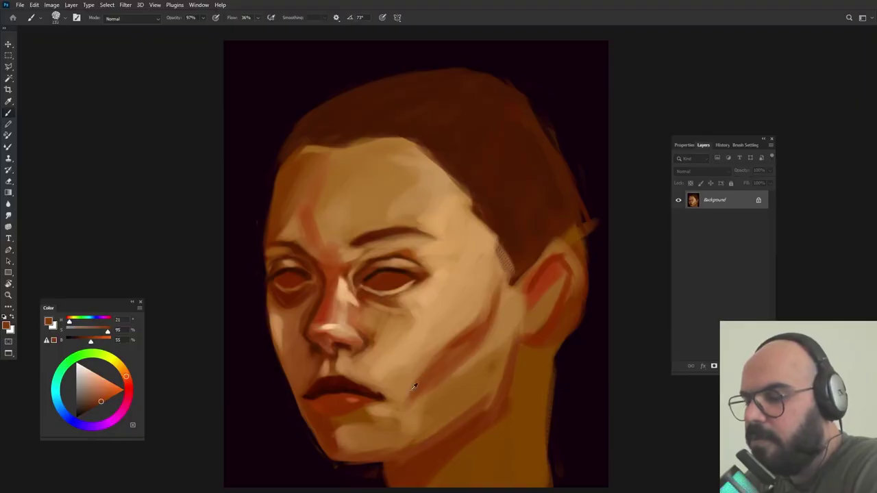
{"action": "left_click", "coordinate": [413, 390], "text": "alt"}
{"action": "left_click_drag", "start_coordinate": [420, 397], "coordinate": [477, 355]}
{"action": "left_click", "coordinate": [426, 388], "text": "alt"}
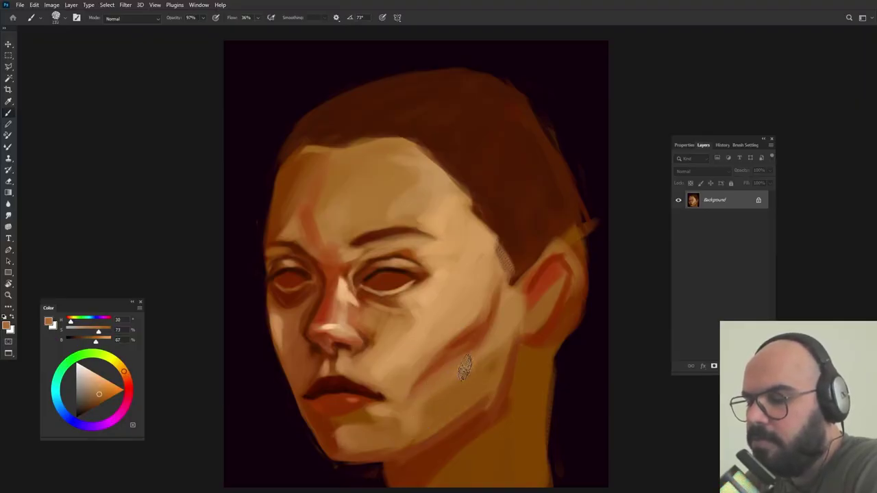
- Paint a light skin highlight in front of the ear and carry it down to the jaw corner with sampled tones
{"action": "left_click", "coordinate": [425, 295], "text": "alt"}
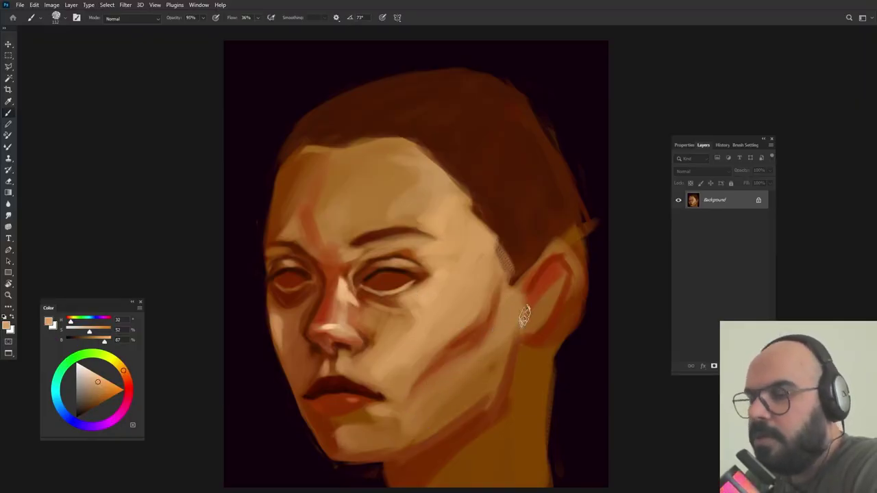
{"action": "right_click", "coordinate": [518, 307], "text": "alt"}
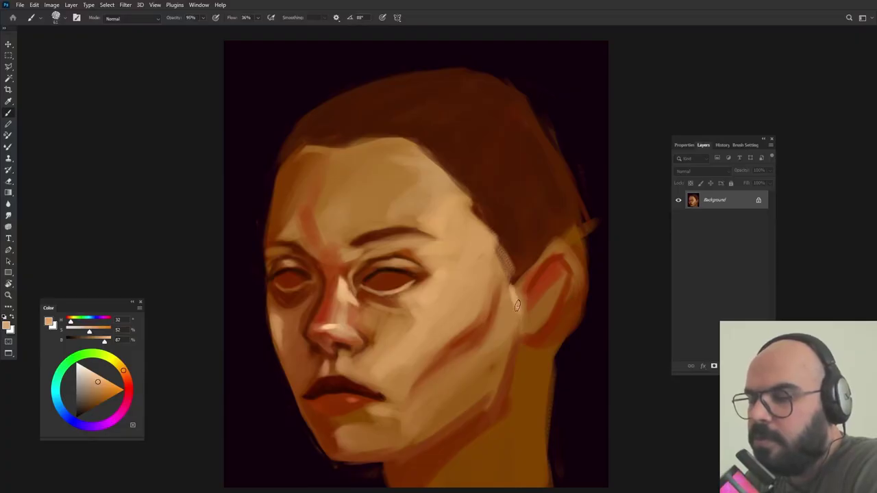
{"action": "left_click", "coordinate": [517, 308], "text": "alt"}
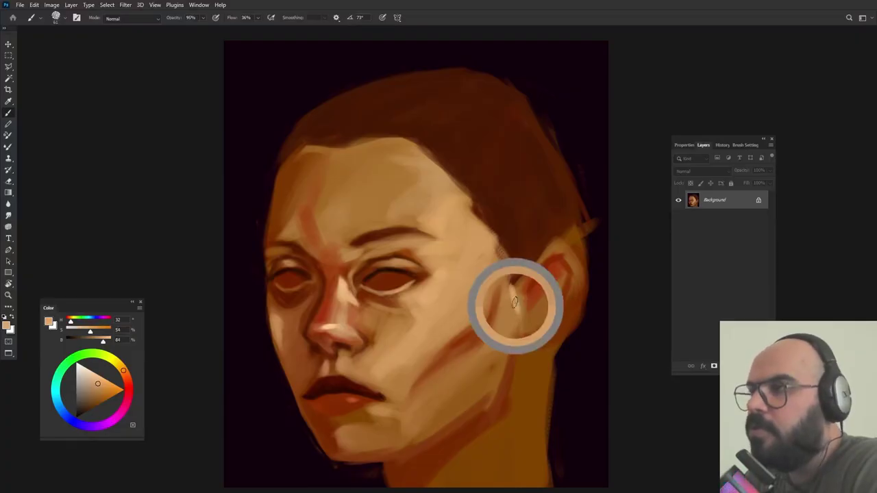
{"action": "left_click", "coordinate": [504, 341], "text": "alt"}
{"action": "mouse_move", "coordinate": [504, 339]}
{"action": "left_mouse_down"}
{"action": "mouse_move", "coordinate": [491, 391]}
{"action": "mouse_move", "coordinate": [484, 369]}
{"action": "mouse_move", "coordinate": [489, 382]}
{"action": "left_mouse_up"}
{"action": "right_click", "coordinate": [504, 339], "text": "alt"}
{"action": "left_click", "coordinate": [482, 395], "text": "alt"}
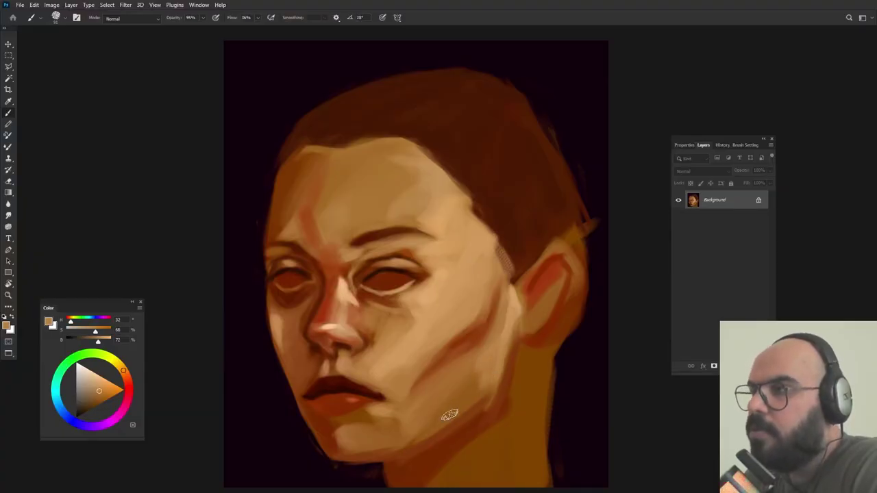
- Paint a light edge along the near jawline to the chin and soften the chin shadow with sampled skin tones
{"action": "mouse_move", "coordinate": [450, 415]}
{"action": "left_mouse_down"}
{"action": "mouse_move", "coordinate": [411, 442]}
{"action": "mouse_move", "coordinate": [428, 428]}
{"action": "mouse_move", "coordinate": [347, 449]}
{"action": "mouse_move", "coordinate": [350, 439]}
{"action": "mouse_move", "coordinate": [364, 444]}
{"action": "mouse_move", "coordinate": [349, 451]}
{"action": "mouse_move", "coordinate": [339, 431]}
{"action": "left_mouse_up"}
{"action": "left_click", "coordinate": [352, 450], "text": "alt"}
{"action": "left_click", "coordinate": [325, 423], "text": "alt"}
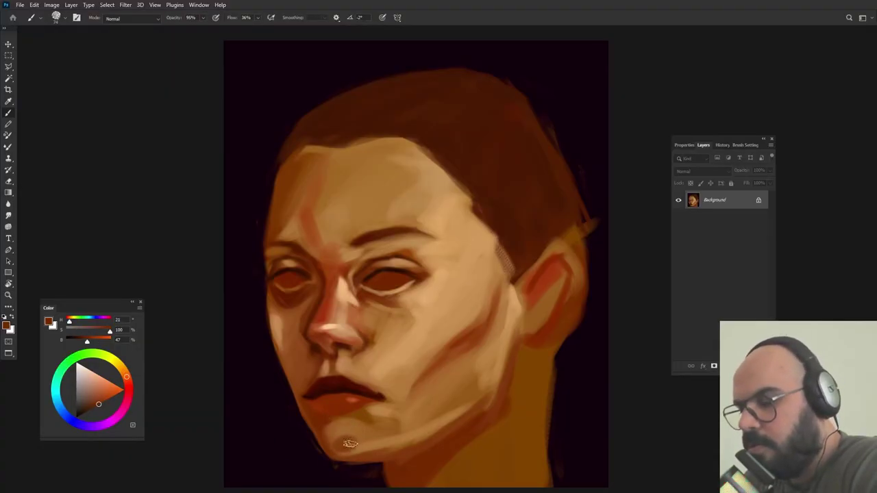
{"action": "left_click", "coordinate": [351, 431], "text": "alt"}
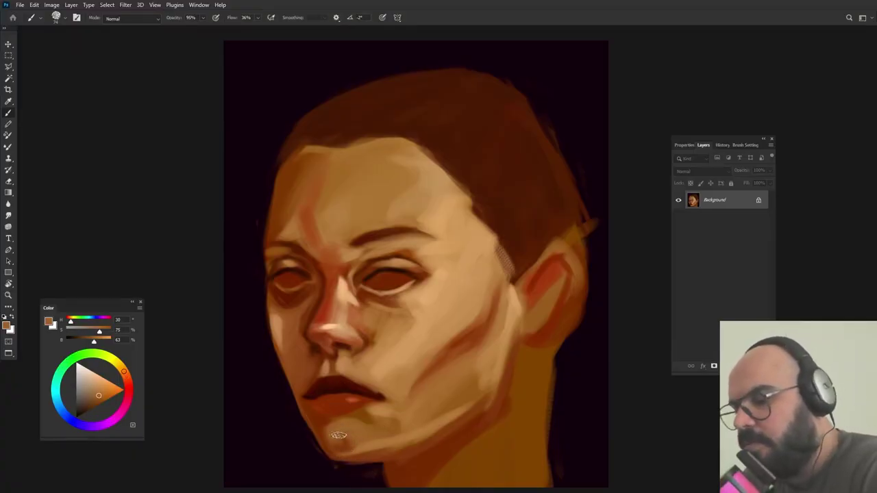
{"action": "left_click", "coordinate": [373, 411], "text": "alt"}
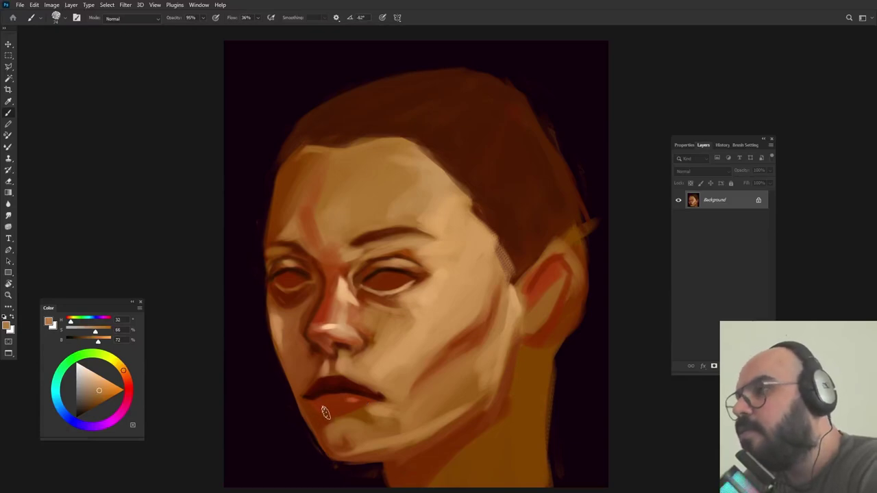
- Refine the far mouth corner and lighten the far cheek beside it with sampled skin tones
{"action": "left_click_drag", "start_coordinate": [310, 393], "coordinate": [302, 394]}
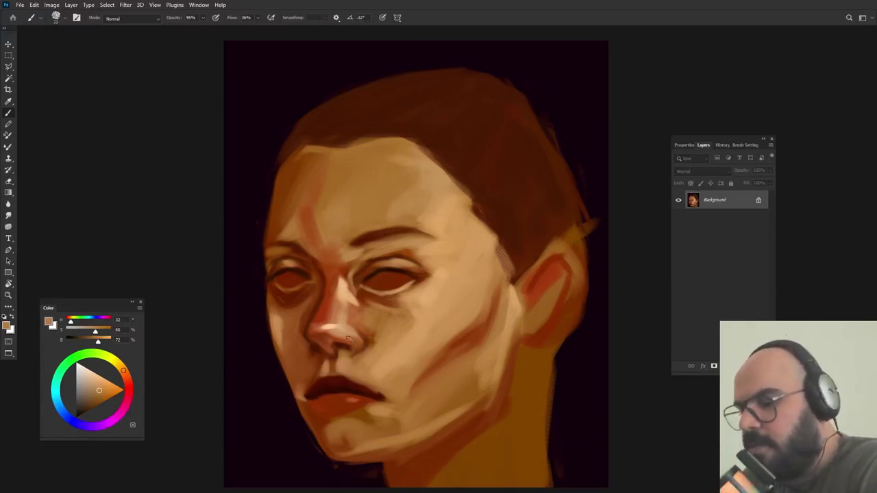
{"action": "right_click", "coordinate": [393, 368], "text": "alt"}
{"action": "mouse_move", "coordinate": [303, 364]}
{"action": "left_mouse_down"}
{"action": "mouse_move", "coordinate": [298, 377]}
{"action": "mouse_move", "coordinate": [306, 366]}
{"action": "mouse_move", "coordinate": [287, 339]}
{"action": "mouse_move", "coordinate": [301, 329]}
{"action": "mouse_move", "coordinate": [296, 341]}
{"action": "left_mouse_up"}
{"action": "left_click", "coordinate": [280, 343], "text": "alt"}
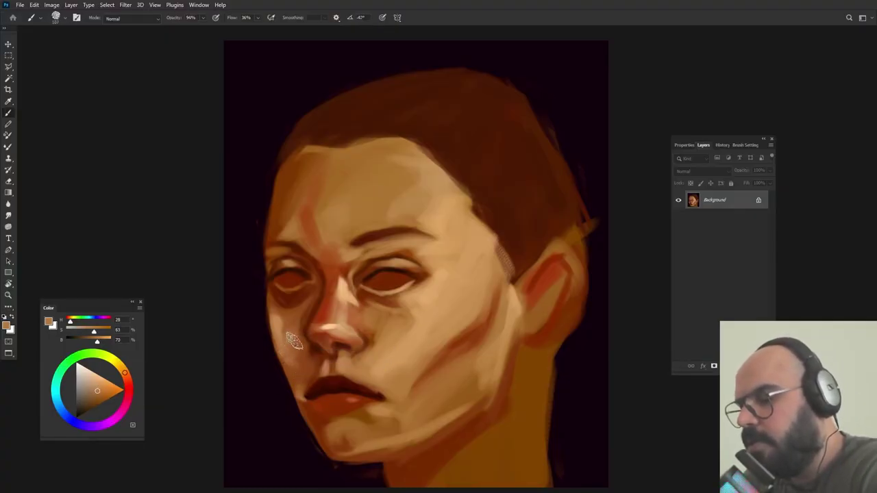
{"action": "left_click", "coordinate": [457, 357], "text": "alt"}
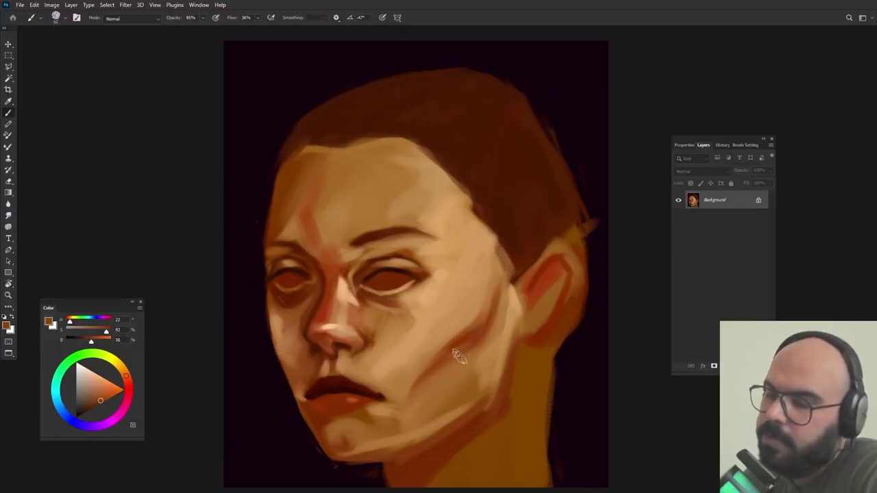
- Repaint the lower lip in a sampled orange-red and tidy its edges with neighbouring lip and skin tones
{"action": "left_click", "coordinate": [353, 394], "text": "alt"}
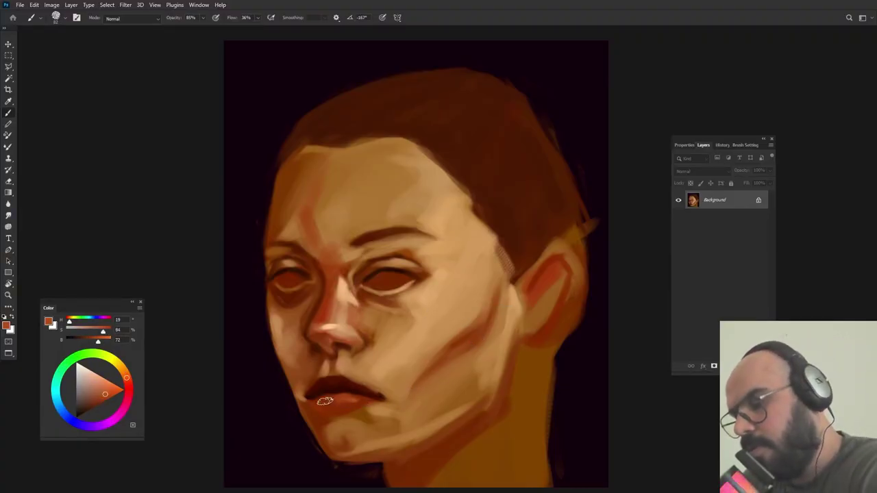
{"action": "left_click_drag", "start_coordinate": [375, 364], "coordinate": [380, 366]}
{"action": "mouse_move", "coordinate": [335, 397]}
{"action": "left_mouse_down"}
{"action": "mouse_move", "coordinate": [355, 399]}
{"action": "mouse_move", "coordinate": [344, 404]}
{"action": "left_mouse_up"}
{"action": "left_click", "coordinate": [334, 386], "text": "alt"}
{"action": "left_click", "coordinate": [366, 404], "text": "alt"}
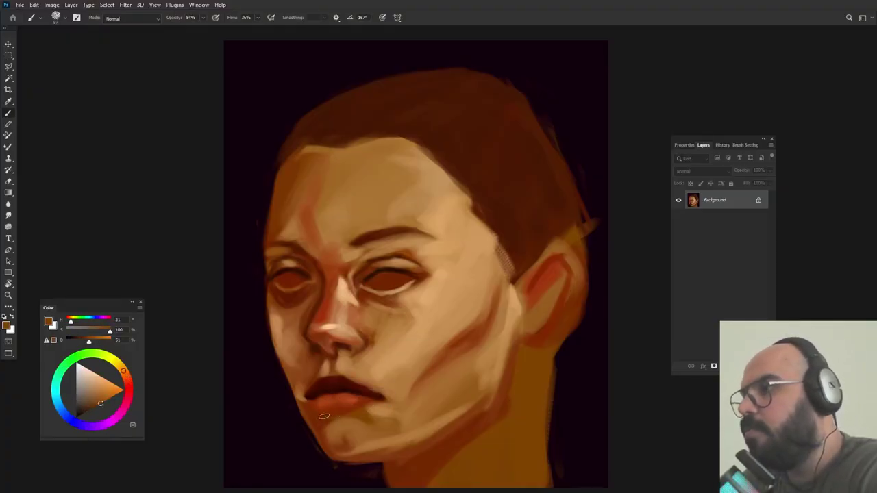
- Paint a dark brown shadow under the lower lip and shape it with sampled mid skin tones
{"action": "left_click", "coordinate": [313, 417], "text": "alt"}
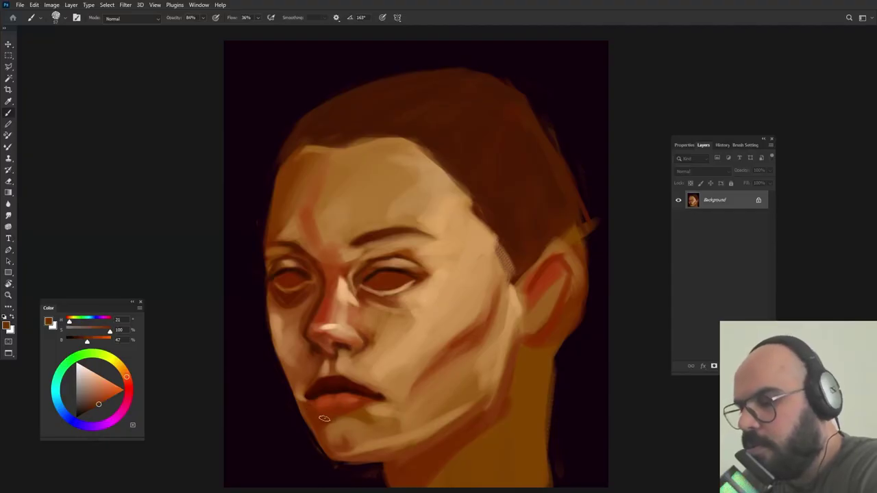
{"action": "left_click", "coordinate": [331, 424], "text": "alt"}
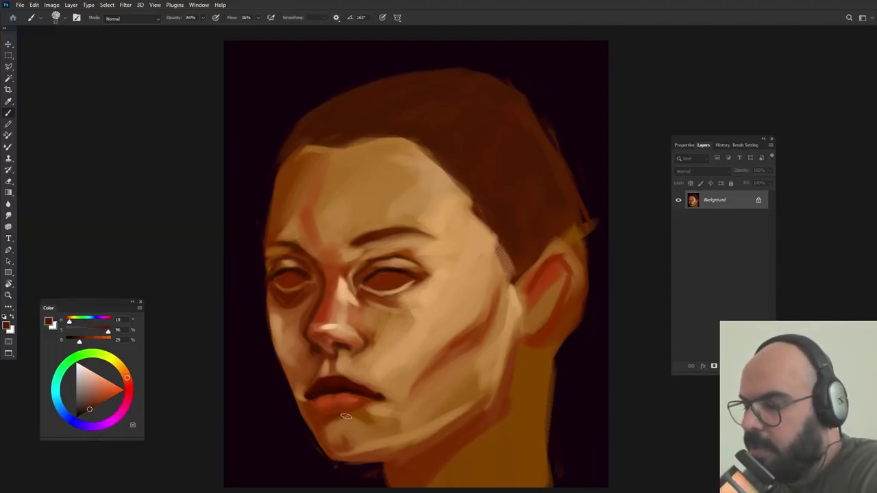
{"action": "left_click", "coordinate": [346, 422], "text": "alt"}
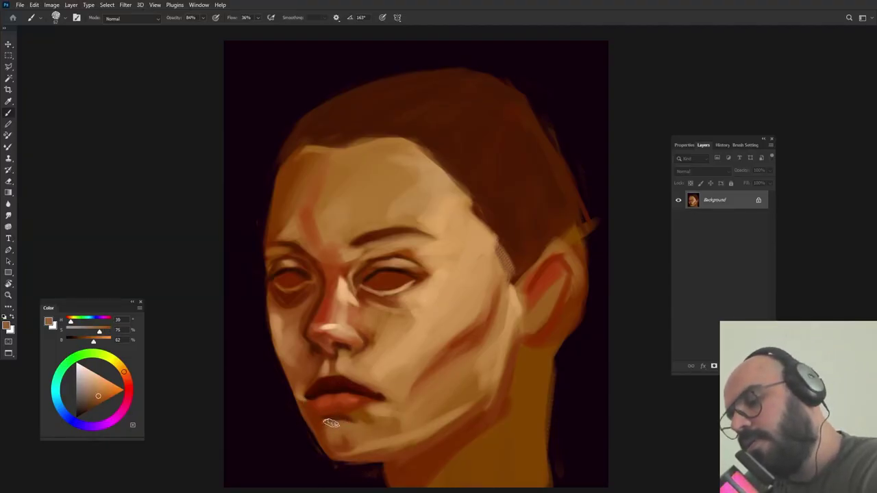
{"action": "left_click", "coordinate": [360, 416], "text": "alt"}
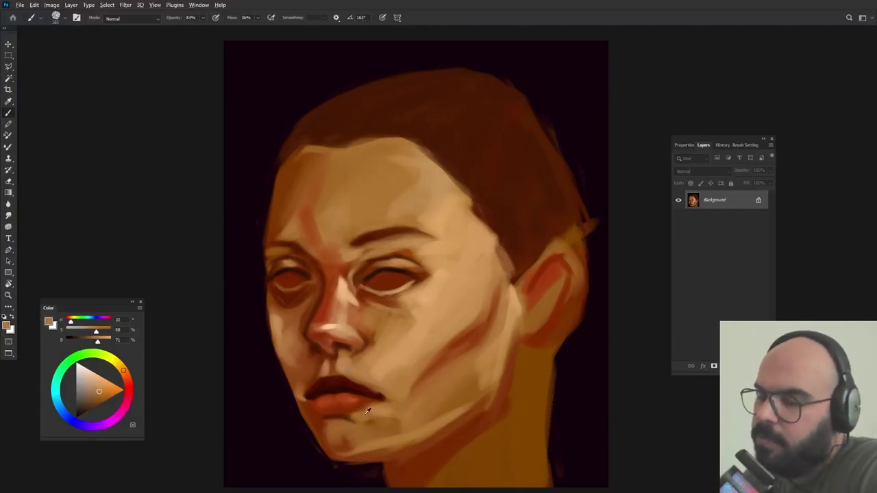
{"action": "left_click", "coordinate": [360, 390], "text": "alt"}
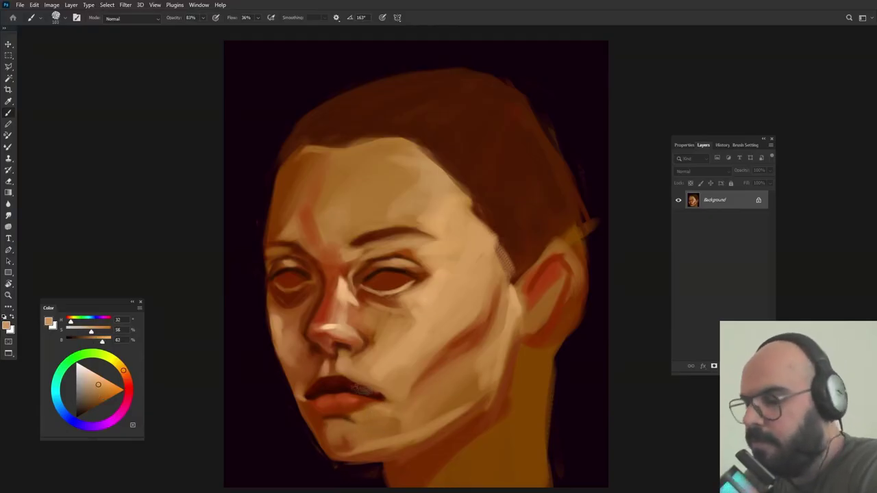
- Shade the far chin contour and paint a small light highlight on the chin just below the lip shadow
{"action": "mouse_move", "coordinate": [302, 402]}
{"action": "left_mouse_down"}
{"action": "mouse_move", "coordinate": [322, 422]}
{"action": "mouse_move", "coordinate": [312, 416]}
{"action": "mouse_move", "coordinate": [336, 454]}
{"action": "left_mouse_up"}
{"action": "left_click", "coordinate": [312, 412], "text": "alt"}
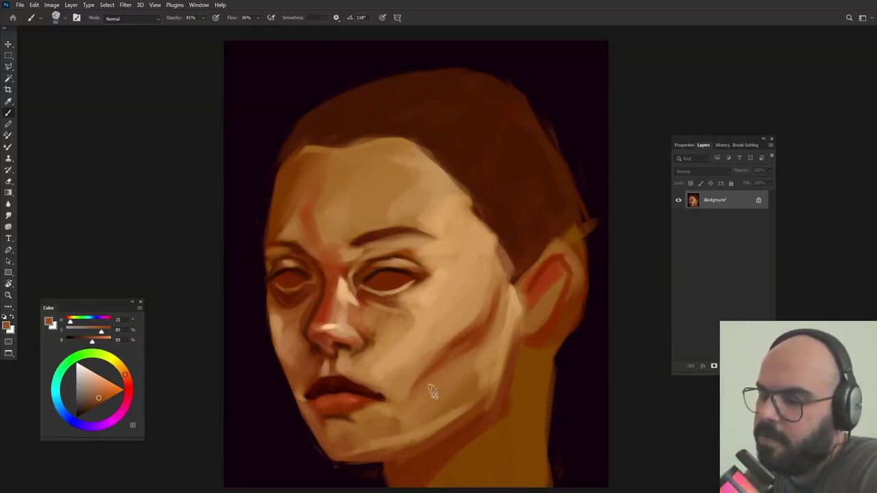
{"action": "left_click", "coordinate": [355, 436], "text": "alt"}
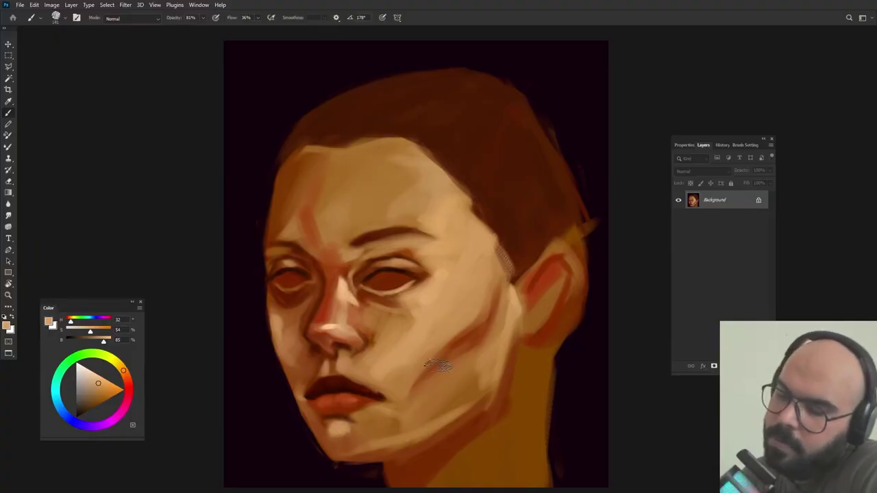
{"action": "left_click", "coordinate": [342, 420], "text": "alt"}
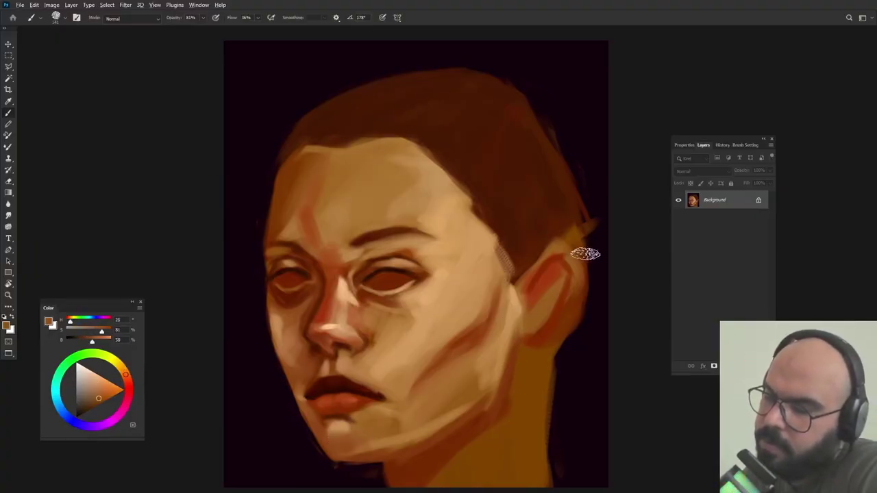
- Soften the highlight along the jawline and widen the light plane near the jaw corner with sampled skin tones
{"action": "left_click", "coordinate": [348, 449], "text": "alt"}
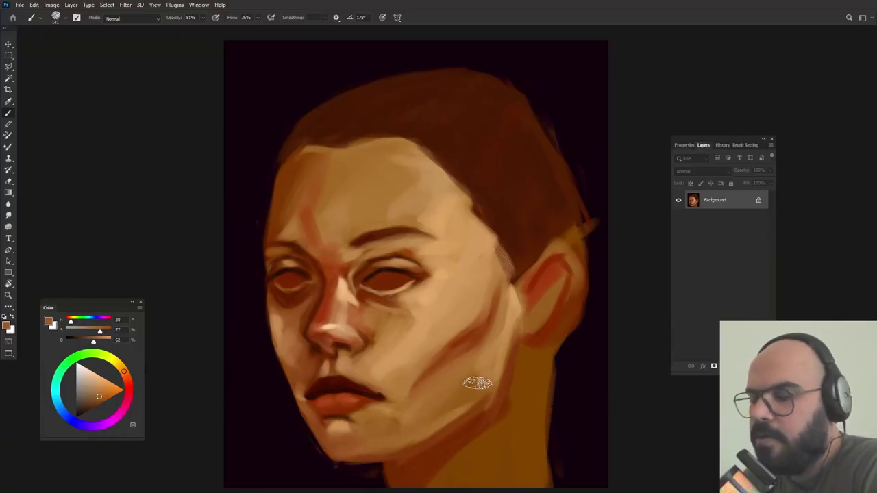
{"action": "left_click", "coordinate": [471, 413], "text": "alt"}
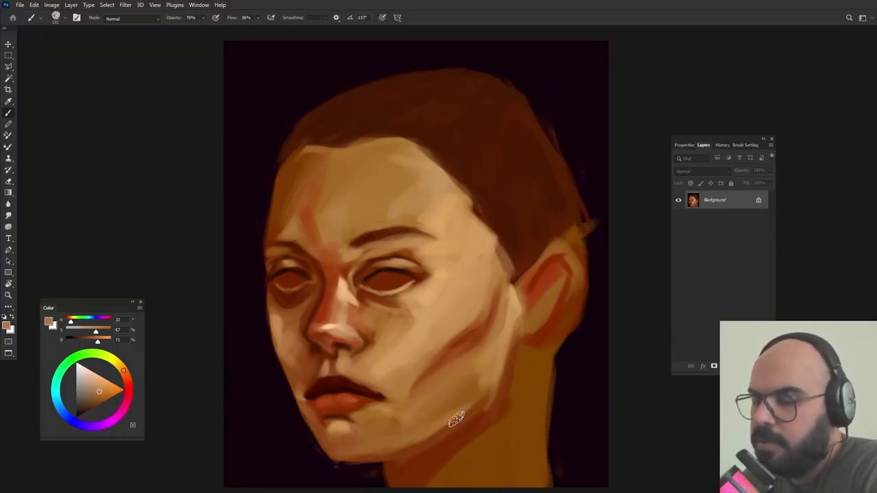
{"action": "left_click", "coordinate": [496, 363], "text": "alt"}
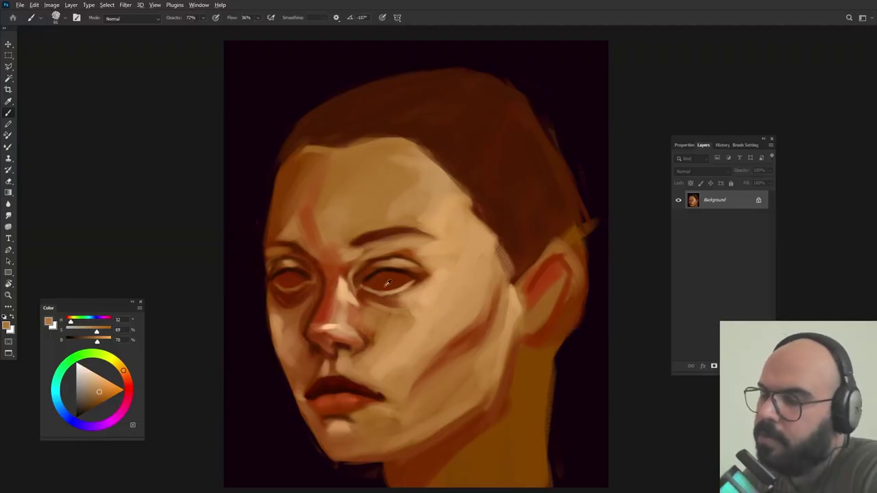
- Paint a light skin highlight along the ear's front upper rim, rotating the brush tip to follow its angle
{"action": "left_click", "coordinate": [555, 312], "text": "alt"}
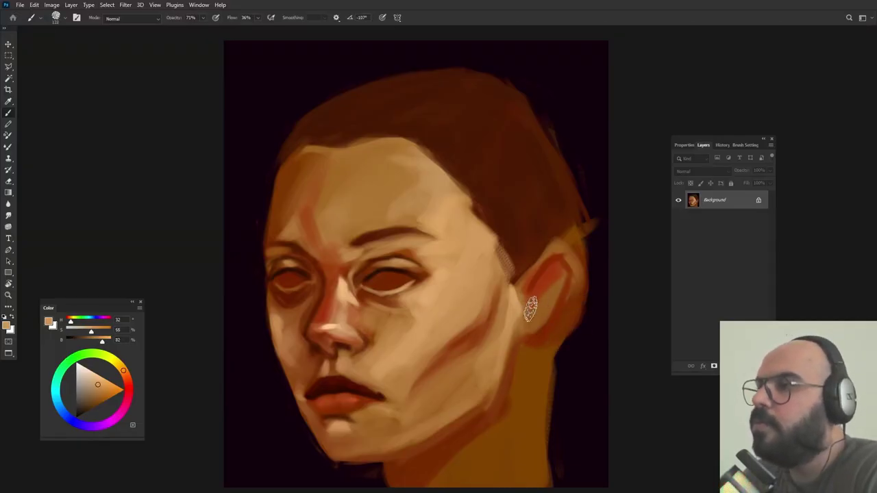
{"action": "key", "text": "shift+Left"}
{"action": "key", "text": "shift+Left"}
{"action": "mouse_move", "coordinate": [546, 281]}
{"action": "left_mouse_down"}
{"action": "mouse_move", "coordinate": [526, 274]}
{"action": "mouse_move", "coordinate": [552, 249]}
{"action": "mouse_move", "coordinate": [546, 254]}
{"action": "left_mouse_up"}
{"action": "key", "text": "shift+Right"}
{"action": "key", "text": "shift+Right"}
{"action": "key", "text": "shift+Right"}
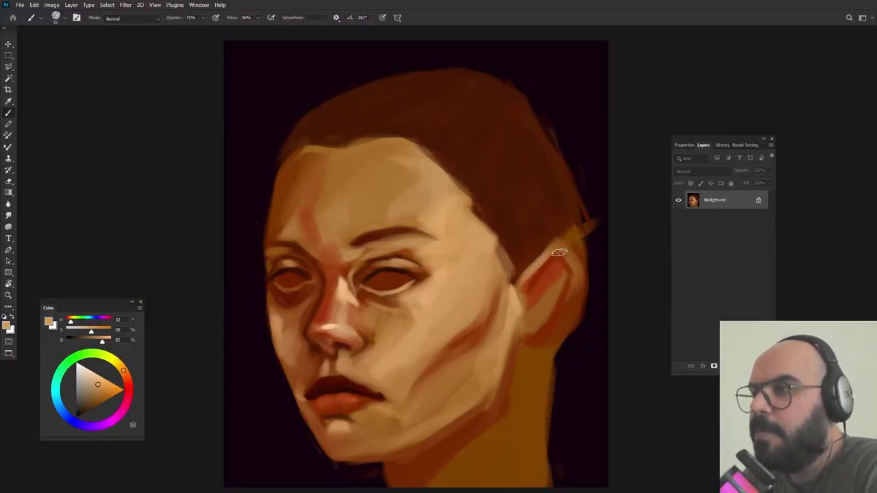
- Clean the hair edge above the ear and paint the sideburn in a very dark brown sampled from the eyelid
{"action": "left_click", "coordinate": [545, 229], "text": "alt"}
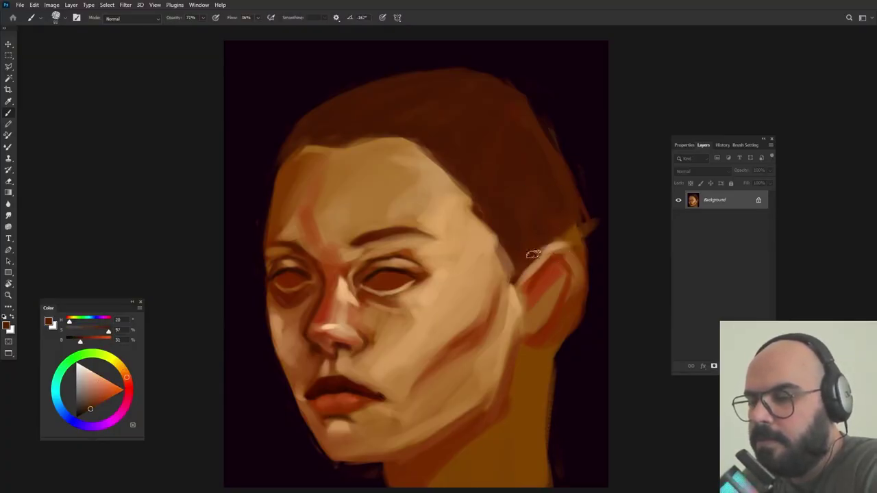
{"action": "left_click", "coordinate": [396, 262], "text": "alt"}
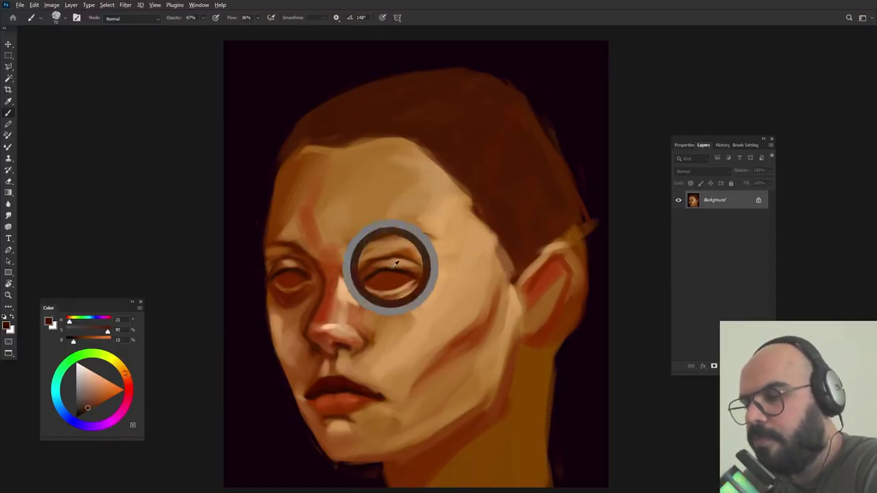
{"action": "mouse_move", "coordinate": [507, 239]}
{"action": "left_mouse_down"}
{"action": "mouse_move", "coordinate": [513, 272]}
{"action": "mouse_move", "coordinate": [531, 233]}
{"action": "mouse_move", "coordinate": [517, 243]}
{"action": "mouse_move", "coordinate": [526, 265]}
{"action": "left_mouse_up"}
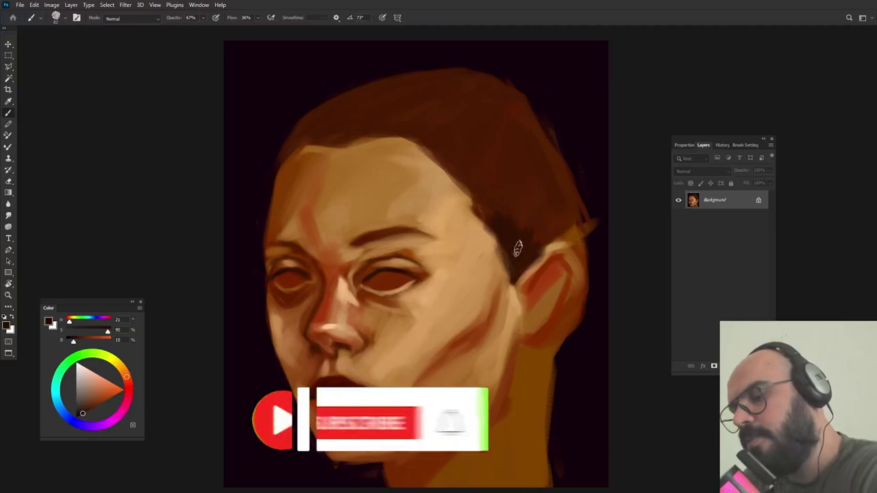
{"action": "left_click_drag", "start_coordinate": [481, 223], "coordinate": [500, 238]}
- Soften the temple hairline with a sampled skin tone and extend the dark sideburn above the ear at 100% brush opacity
{"action": "left_click", "coordinate": [473, 218], "text": "alt"}
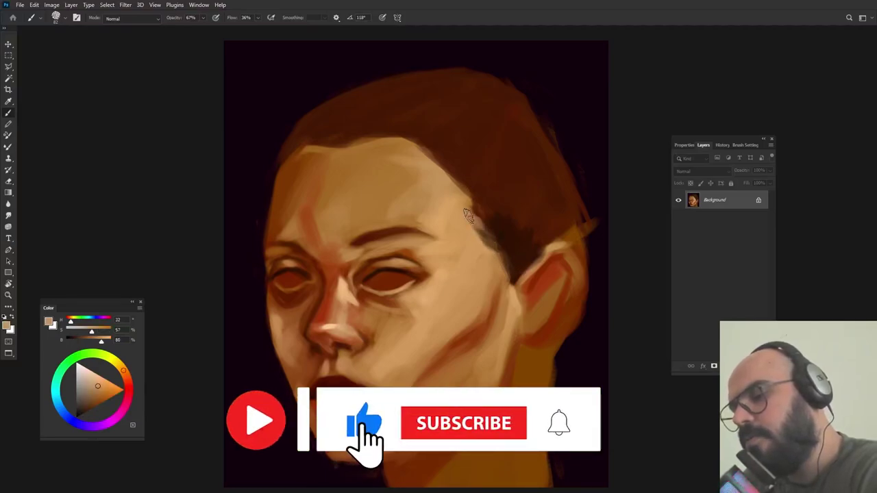
{"action": "left_click", "coordinate": [507, 231], "text": "alt"}
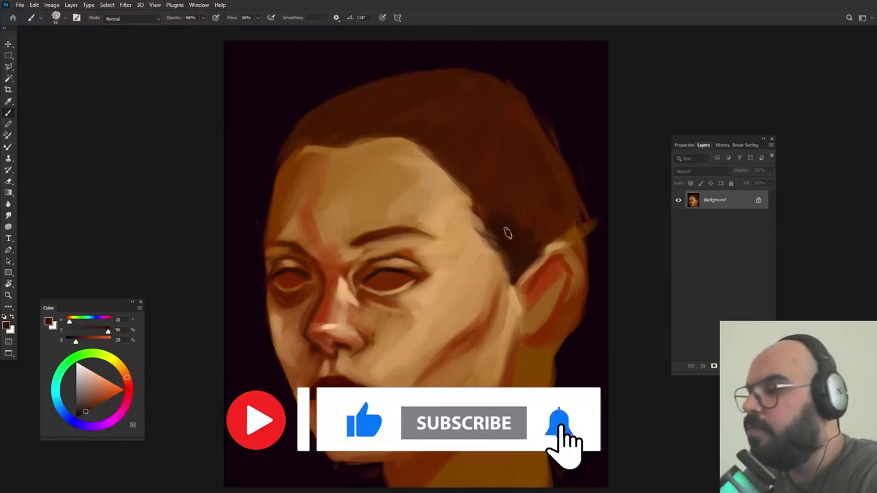
{"action": "left_click", "coordinate": [202, 18]}
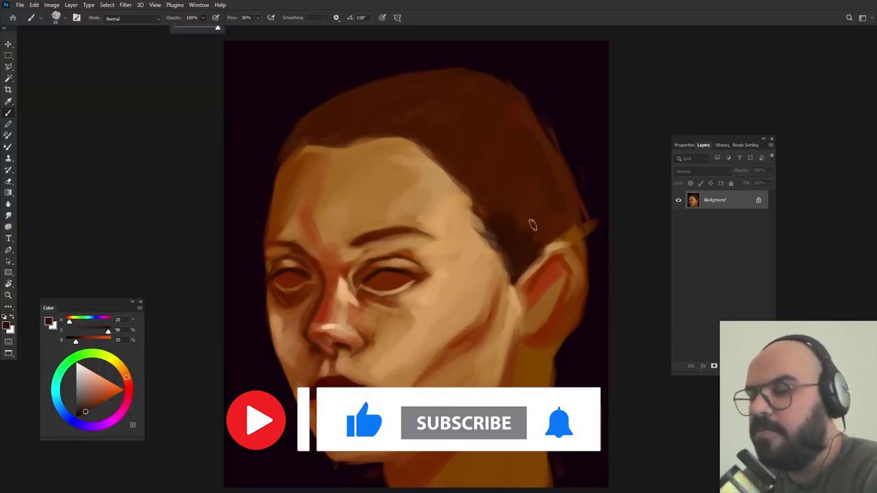
{"action": "left_click", "coordinate": [512, 243], "text": "alt"}
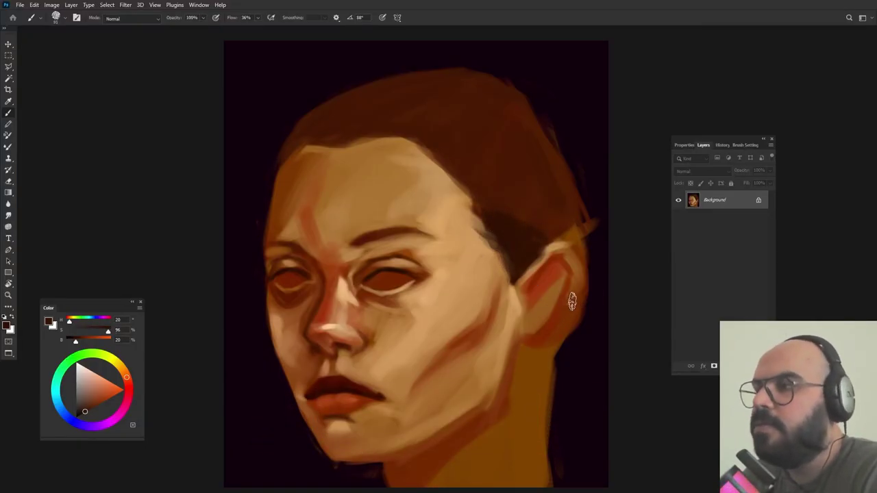
- Fill the inside of the ear with a sampled reddish brown down to the lobe
{"action": "left_click", "coordinate": [552, 274], "text": "alt"}
{"action": "mouse_move", "coordinate": [551, 276]}
{"action": "left_mouse_down"}
{"action": "mouse_move", "coordinate": [562, 290]}
{"action": "mouse_move", "coordinate": [550, 288]}
{"action": "mouse_move", "coordinate": [524, 321]}
{"action": "mouse_move", "coordinate": [574, 318]}
{"action": "left_mouse_up"}
{"action": "left_click", "coordinate": [579, 350], "text": "alt"}
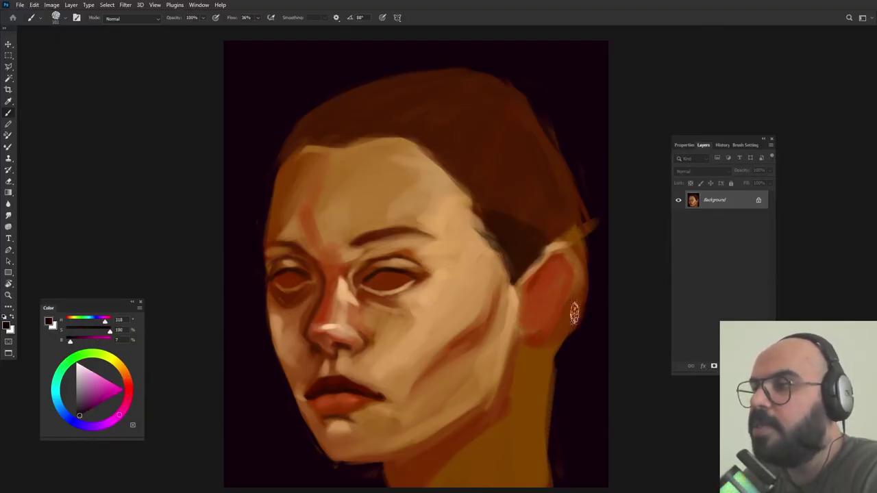
- Darken the hair above the ear and up the back of the head with sampled dark browns
{"action": "left_click", "coordinate": [556, 214], "text": "alt"}
{"action": "mouse_move", "coordinate": [574, 231]}
{"action": "left_mouse_down"}
{"action": "mouse_move", "coordinate": [550, 239]}
{"action": "mouse_move", "coordinate": [547, 231]}
{"action": "mouse_move", "coordinate": [532, 250]}
{"action": "left_mouse_up"}
{"action": "left_click", "coordinate": [503, 246], "text": "alt"}
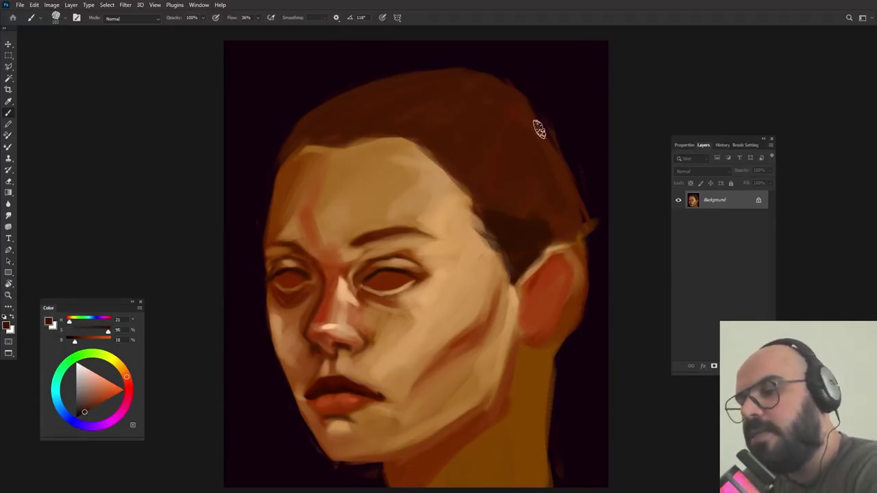
{"action": "mouse_move", "coordinate": [548, 131]}
{"action": "left_mouse_down"}
{"action": "mouse_move", "coordinate": [530, 114]}
{"action": "mouse_move", "coordinate": [572, 214]}
{"action": "mouse_move", "coordinate": [553, 177]}
{"action": "mouse_move", "coordinate": [523, 224]}
{"action": "mouse_move", "coordinate": [569, 208]}
{"action": "mouse_move", "coordinate": [561, 232]}
{"action": "mouse_move", "coordinate": [570, 166]}
{"action": "left_mouse_up"}
- Trim the back of the head and the ear's outer edge with the sampled dark background colour
{"action": "left_click", "coordinate": [574, 137], "text": "alt"}
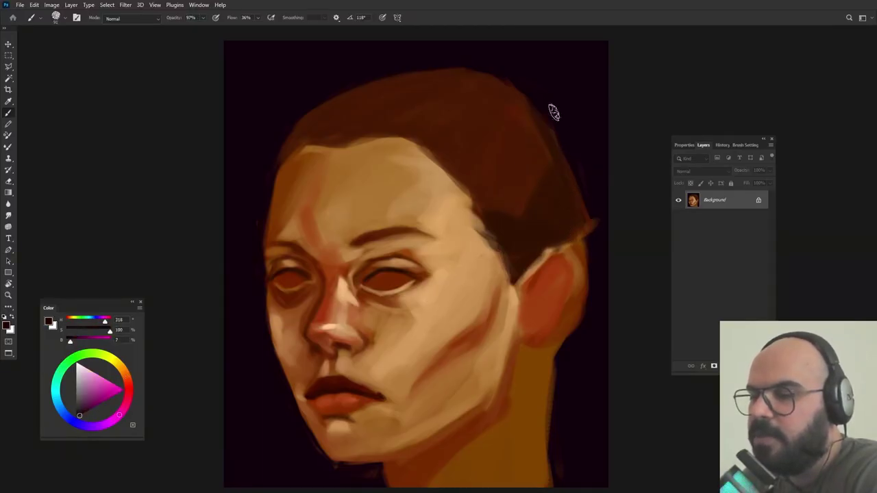
{"action": "left_click_drag", "start_coordinate": [554, 111], "coordinate": [587, 245]}
{"action": "left_click_drag", "start_coordinate": [579, 180], "coordinate": [584, 278]}
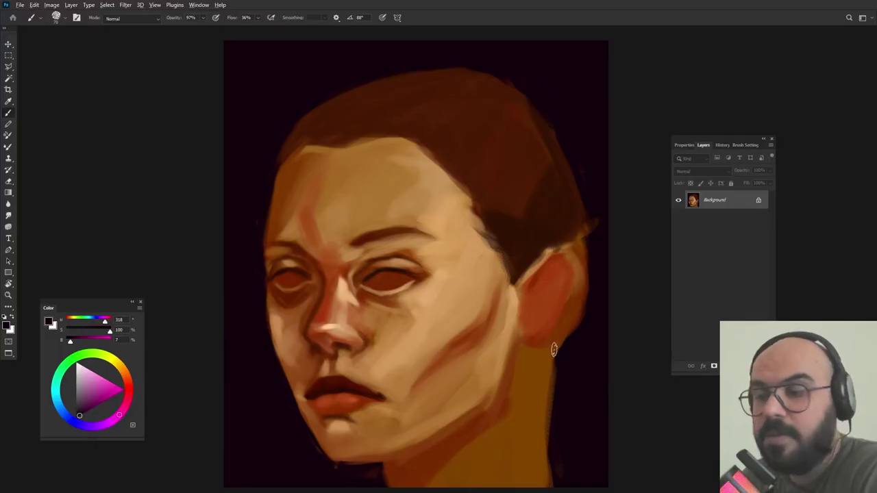
{"action": "mouse_move", "coordinate": [531, 363]}
{"action": "left_mouse_down"}
{"action": "mouse_move", "coordinate": [523, 400]}
{"action": "mouse_move", "coordinate": [561, 344]}
{"action": "mouse_move", "coordinate": [542, 354]}
{"action": "mouse_move", "coordinate": [580, 289]}
{"action": "mouse_move", "coordinate": [579, 239]}
{"action": "mouse_move", "coordinate": [589, 253]}
{"action": "left_mouse_up"}
- Paint dark hair behind the ear and down the back of the neck, trimming its outer edge with the background colour
{"action": "left_click", "coordinate": [570, 211], "text": "alt"}
{"action": "mouse_move", "coordinate": [570, 211]}
{"action": "left_mouse_down"}
{"action": "mouse_move", "coordinate": [587, 264]}
{"action": "mouse_move", "coordinate": [579, 323]}
{"action": "mouse_move", "coordinate": [574, 343]}
{"action": "mouse_move", "coordinate": [554, 356]}
{"action": "mouse_move", "coordinate": [553, 349]}
{"action": "mouse_move", "coordinate": [520, 387]}
{"action": "mouse_move", "coordinate": [517, 451]}
{"action": "mouse_move", "coordinate": [517, 398]}
{"action": "mouse_move", "coordinate": [535, 382]}
{"action": "mouse_move", "coordinate": [520, 467]}
{"action": "mouse_move", "coordinate": [526, 488]}
{"action": "mouse_move", "coordinate": [555, 372]}
{"action": "mouse_move", "coordinate": [528, 438]}
{"action": "mouse_move", "coordinate": [535, 483]}
{"action": "mouse_move", "coordinate": [558, 394]}
{"action": "left_mouse_up"}
{"action": "left_click", "coordinate": [606, 310], "text": "alt"}
{"action": "mouse_move", "coordinate": [604, 274]}
{"action": "left_mouse_down"}
{"action": "mouse_move", "coordinate": [550, 455]}
{"action": "mouse_move", "coordinate": [562, 470]}
{"action": "left_mouse_up"}
- Paint light skin planes on the neck below the jaw corner, blending them with sampled golden brown tones
{"action": "left_click_drag", "start_coordinate": [510, 413], "coordinate": [501, 424], "text": "alt"}
{"action": "left_click", "coordinate": [502, 446], "text": "alt"}
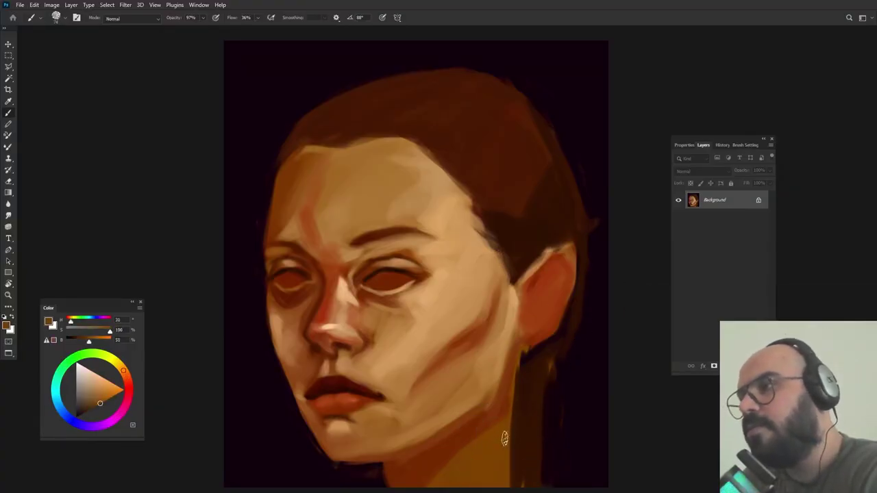
{"action": "left_click", "coordinate": [505, 368], "text": "alt"}
{"action": "left_click", "coordinate": [507, 428], "text": "alt"}
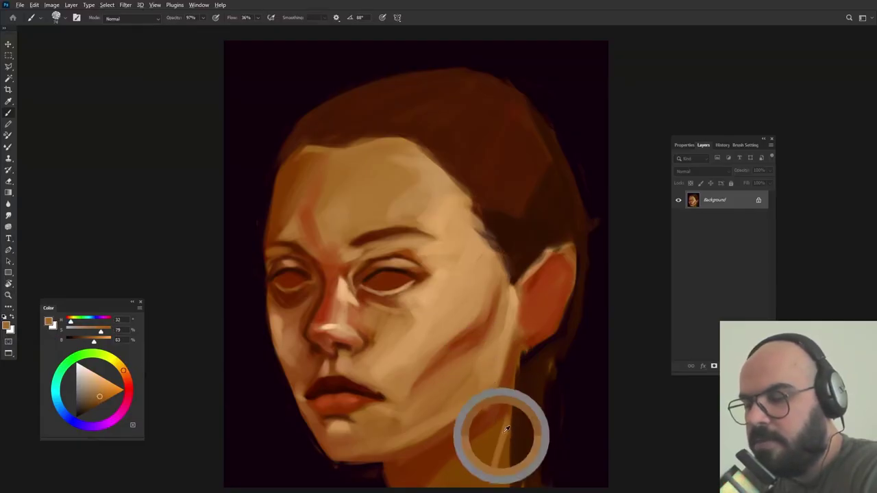
{"action": "key", "text": "9"}
{"action": "mouse_move", "coordinate": [509, 411]}
{"action": "left_mouse_down"}
{"action": "mouse_move", "coordinate": [510, 452]}
{"action": "mouse_move", "coordinate": [513, 421]}
{"action": "mouse_move", "coordinate": [473, 466]}
{"action": "mouse_move", "coordinate": [443, 465]}
{"action": "mouse_move", "coordinate": [434, 478]}
{"action": "mouse_move", "coordinate": [469, 481]}
{"action": "left_mouse_up"}
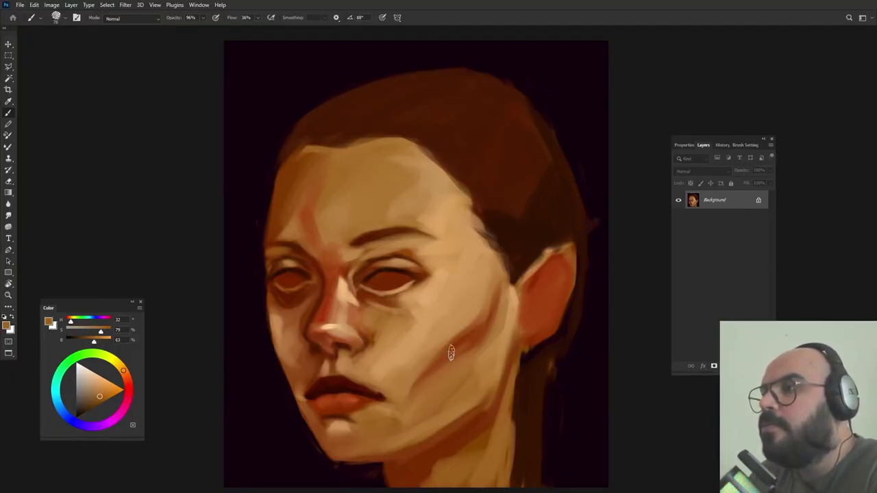
- Extend the shadow across the cheekbone up towards the temple with sampled reddish-brown and skin tones
{"action": "left_click_drag", "start_coordinate": [449, 335], "coordinate": [455, 341]}
{"action": "left_click", "coordinate": [476, 429], "text": "alt"}
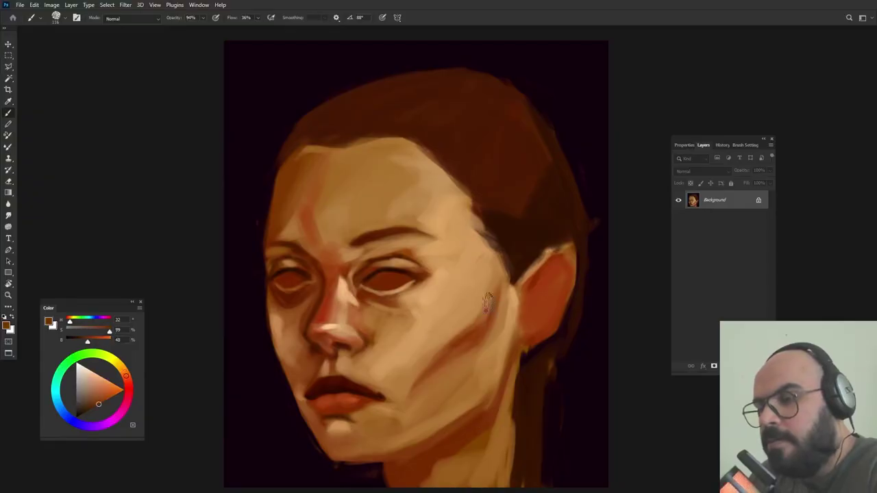
{"action": "left_click", "coordinate": [534, 297], "text": "alt"}
{"action": "left_click_drag", "start_coordinate": [393, 337], "coordinate": [374, 317]}
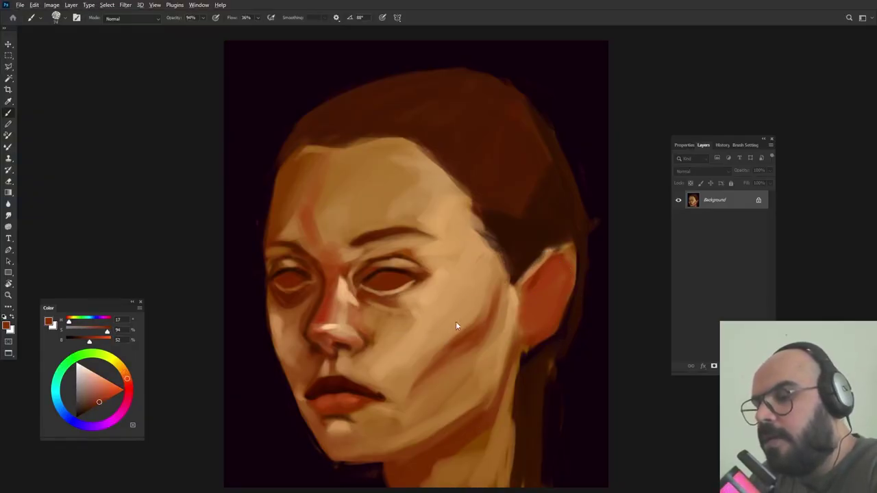
{"action": "left_click_drag", "start_coordinate": [455, 323], "coordinate": [473, 304]}
{"action": "mouse_move", "coordinate": [479, 271]}
{"action": "left_mouse_down"}
{"action": "mouse_move", "coordinate": [446, 351]}
{"action": "mouse_move", "coordinate": [452, 336]}
{"action": "left_mouse_up"}
{"action": "left_click", "coordinate": [455, 298], "text": "alt"}
{"action": "left_click_drag", "start_coordinate": [485, 268], "coordinate": [421, 360]}
{"action": "left_click", "coordinate": [470, 309], "text": "alt"}
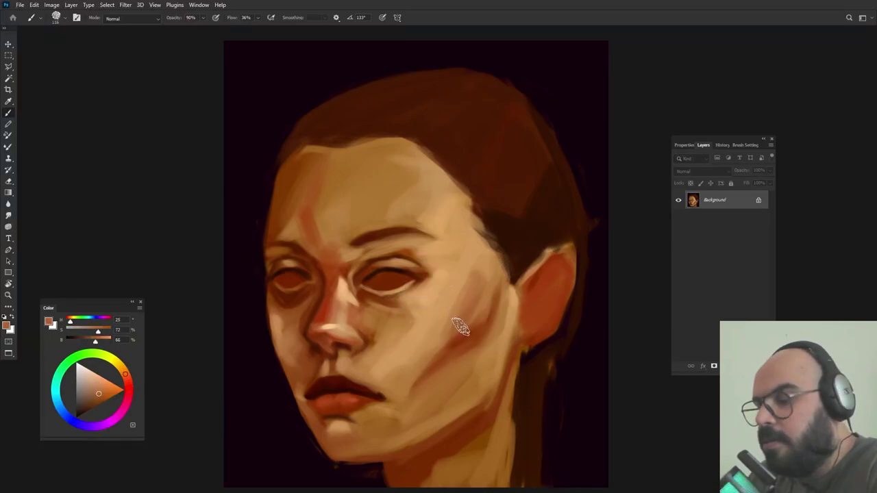
- Shift the brush colour to a redder hue and paint a rosy blush along the cheekbone shadow
{"action": "key", "text": "shift+Right"}
{"action": "key", "text": "shift+Right"}
{"action": "key", "text": "shift+Right"}
{"action": "left_click", "coordinate": [130, 384]}
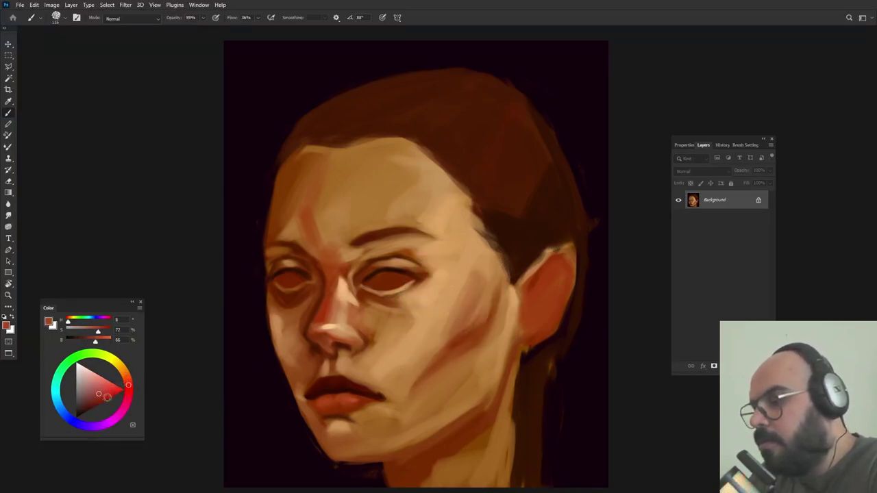
{"action": "left_click_drag", "start_coordinate": [462, 349], "coordinate": [467, 350]}
{"action": "left_click_drag", "start_coordinate": [417, 387], "coordinate": [480, 319]}
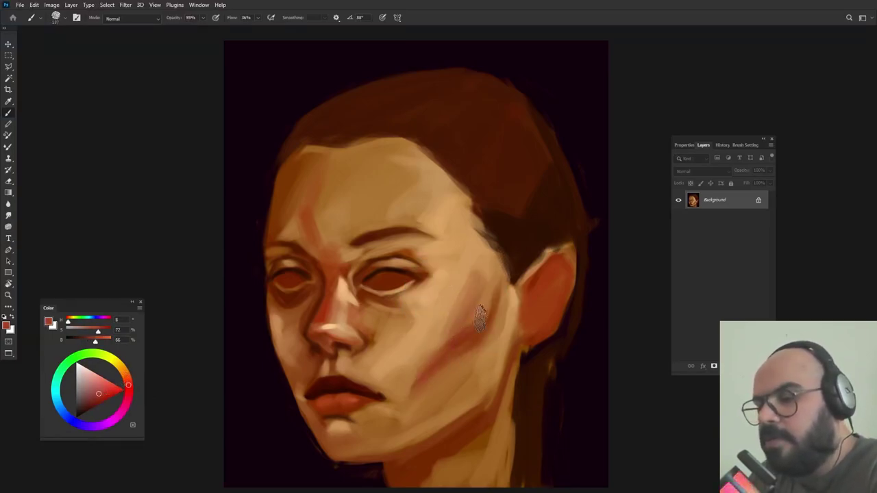
{"action": "left_click", "coordinate": [438, 352], "text": "alt"}
{"action": "left_click_drag", "start_coordinate": [404, 374], "coordinate": [464, 330]}
{"action": "left_click", "coordinate": [466, 335], "text": "alt"}
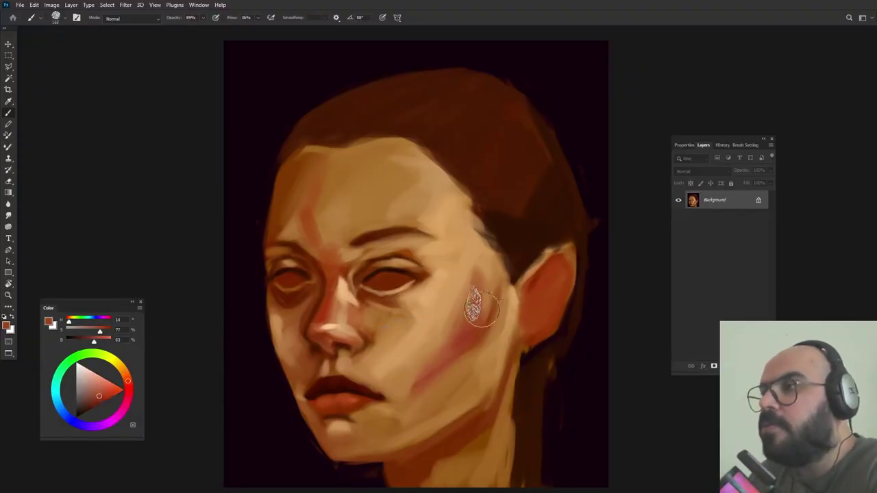
- Blend the upper end of the cheek blush into the surrounding skin with sampled orange-brown tones
{"action": "left_click", "coordinate": [473, 297], "text": "alt"}
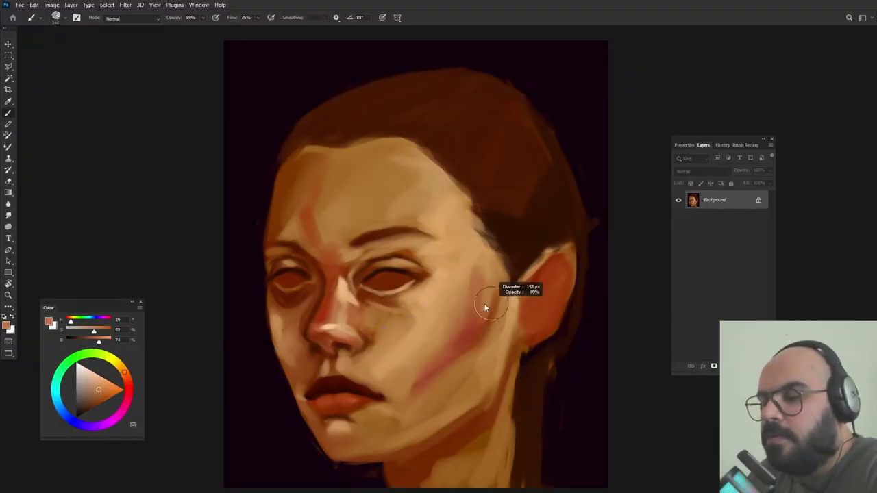
{"action": "left_click", "coordinate": [495, 286], "text": "alt"}
{"action": "left_click", "coordinate": [461, 297], "text": "alt"}
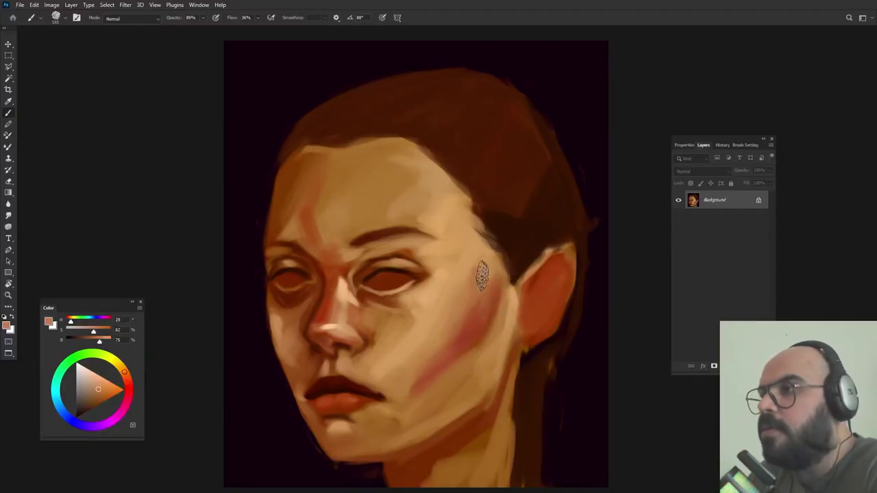
{"action": "right_click", "coordinate": [493, 305], "text": "alt"}
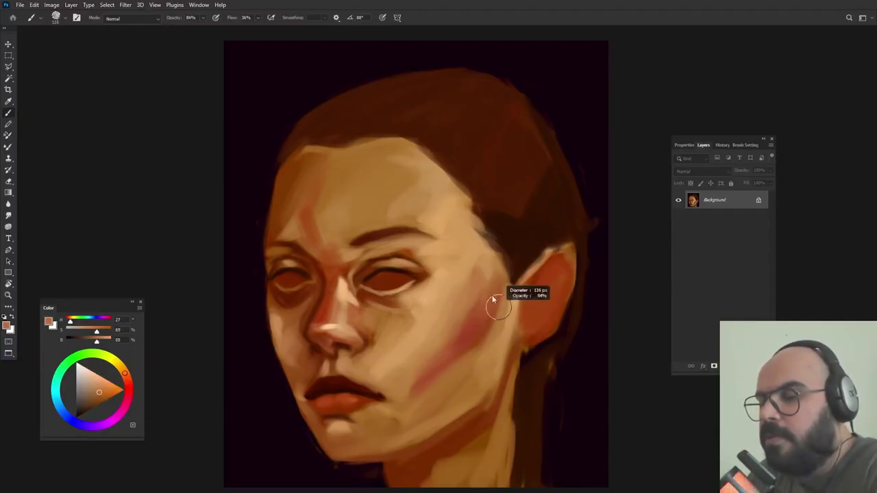
{"action": "left_click", "coordinate": [498, 315], "text": "alt"}
{"action": "right_click", "coordinate": [503, 305], "text": "alt"}
{"action": "right_click", "coordinate": [518, 308], "text": "alt"}
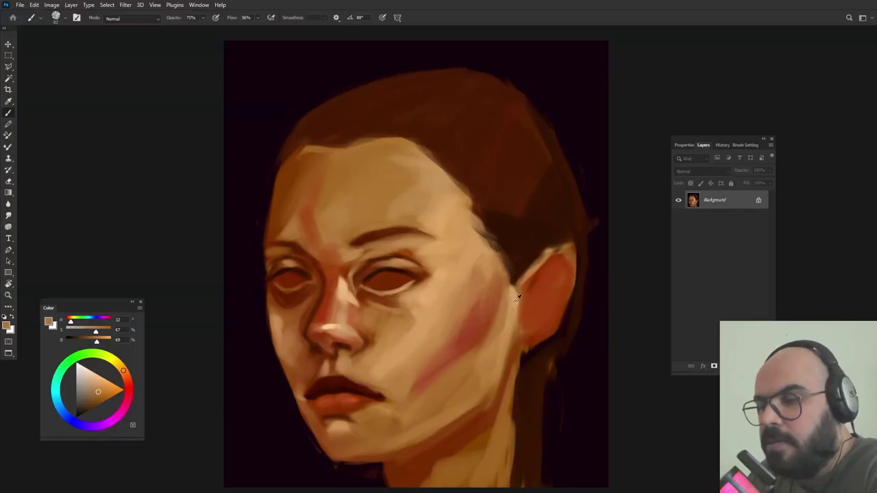
- Paint a light skin plane in front of the ear and carry it up the ear's front edge
{"action": "left_click", "coordinate": [515, 306], "text": "alt"}
{"action": "right_click", "coordinate": [519, 298], "text": "alt"}
{"action": "left_click_drag", "start_coordinate": [513, 295], "coordinate": [521, 308]}
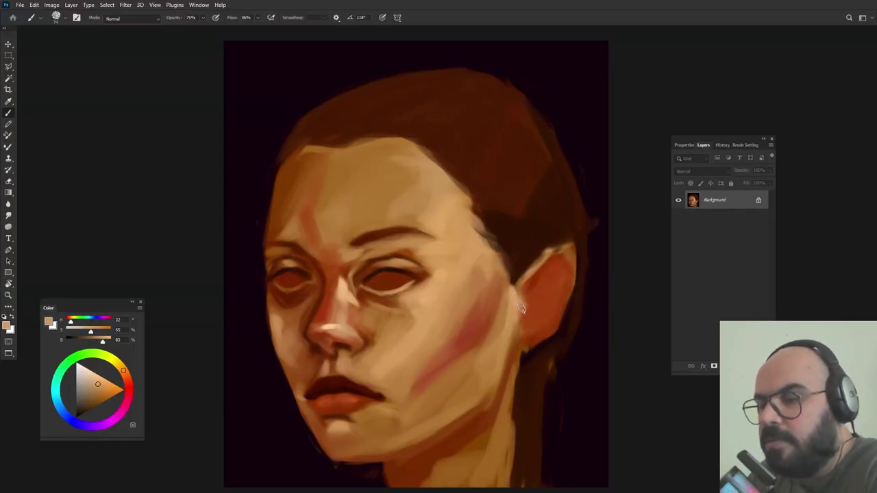
{"action": "left_click_drag", "start_coordinate": [585, 281], "coordinate": [581, 282]}
{"action": "left_click", "coordinate": [518, 293], "text": "alt"}
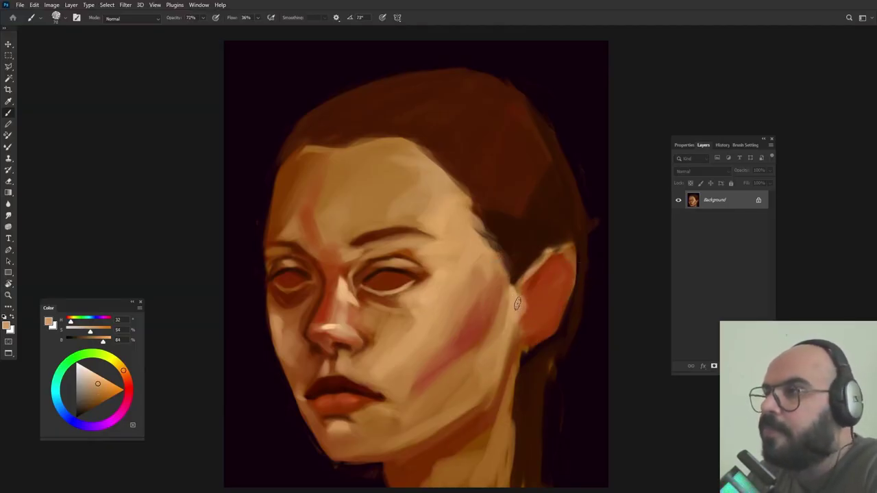
{"action": "left_click_drag", "start_coordinate": [515, 305], "coordinate": [533, 261]}
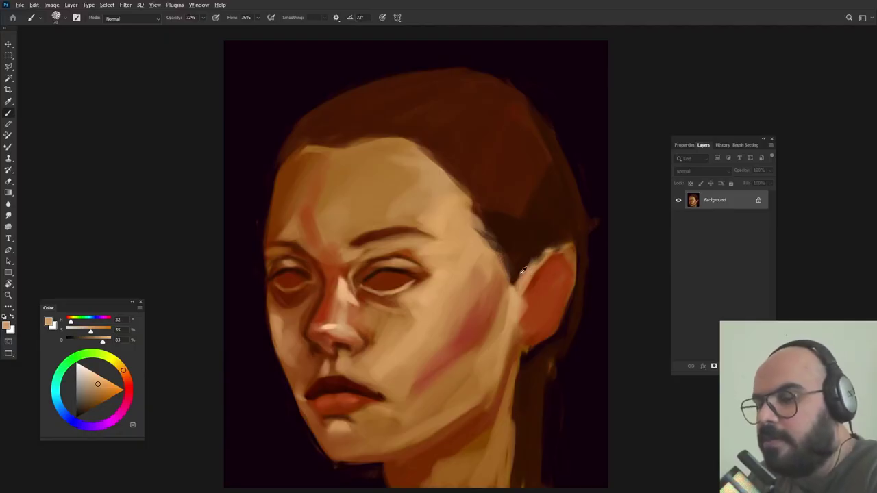
- Refine the ear's upper rim with a sampled light orange at 70% opacity and trim its top with dark brown
{"action": "left_click", "coordinate": [518, 276], "text": "alt"}
{"action": "left_click", "coordinate": [535, 273], "text": "alt"}
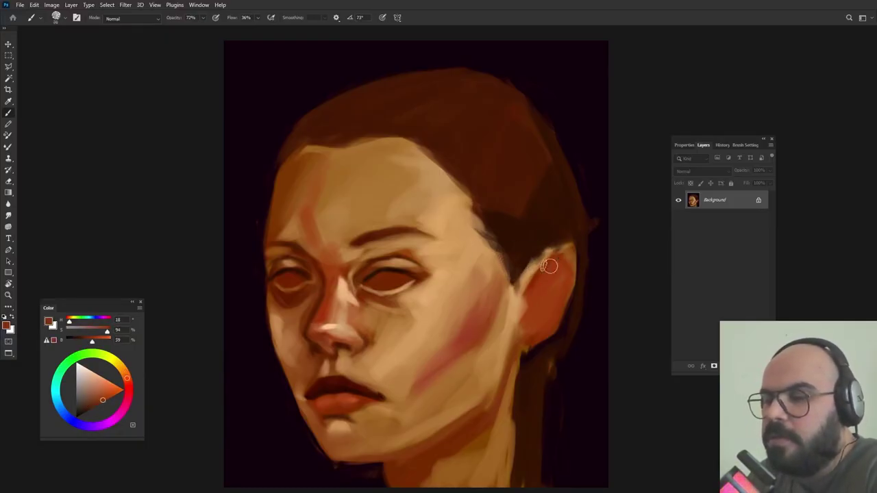
{"action": "left_click", "coordinate": [537, 267], "text": "alt"}
{"action": "left_click_drag", "start_coordinate": [527, 273], "coordinate": [550, 253]}
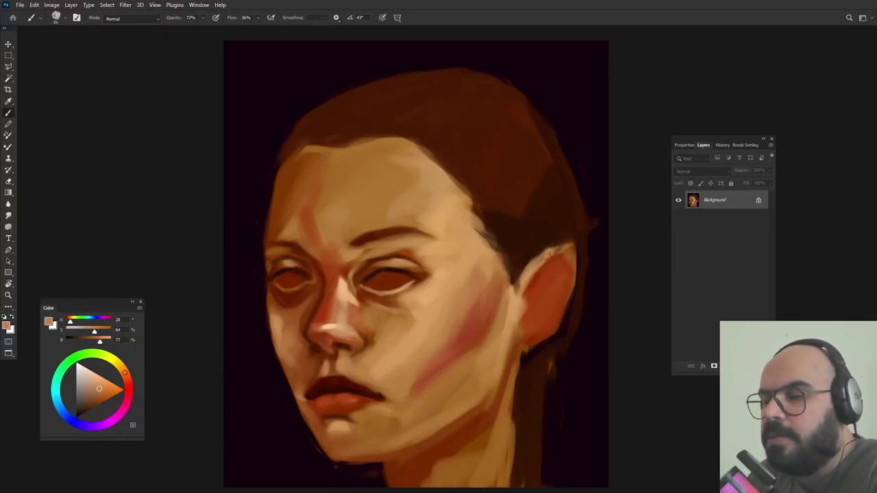
{"action": "key", "text": "7"}
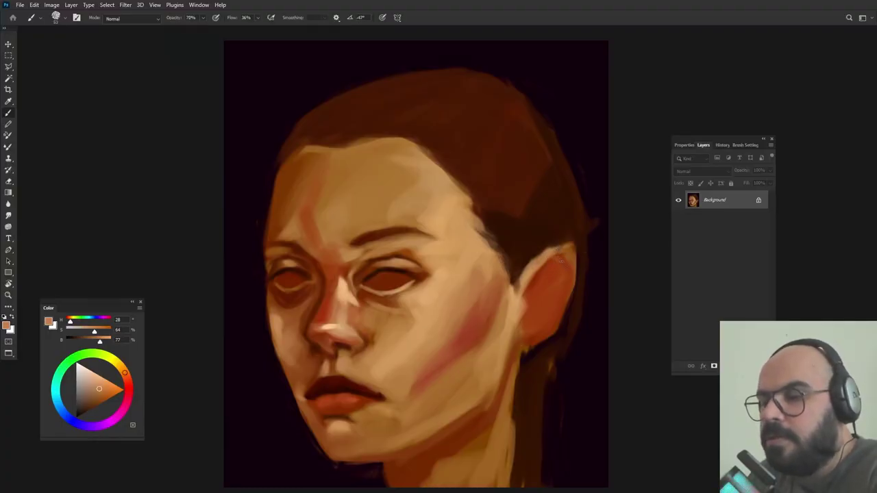
{"action": "left_click", "coordinate": [556, 237], "text": "alt"}
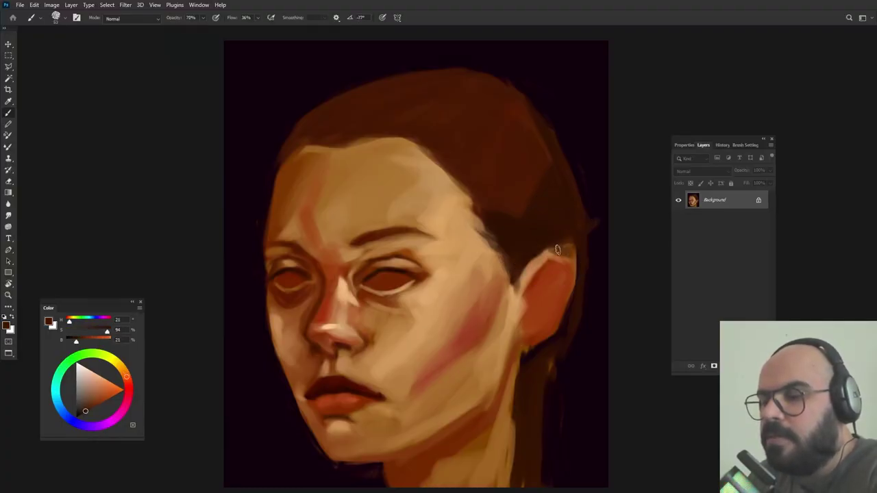
- Paint the ear's outer rim and earlobe with sampled light skin tones, joining the lobe to the jaw
{"action": "left_click", "coordinate": [541, 255], "text": "alt"}
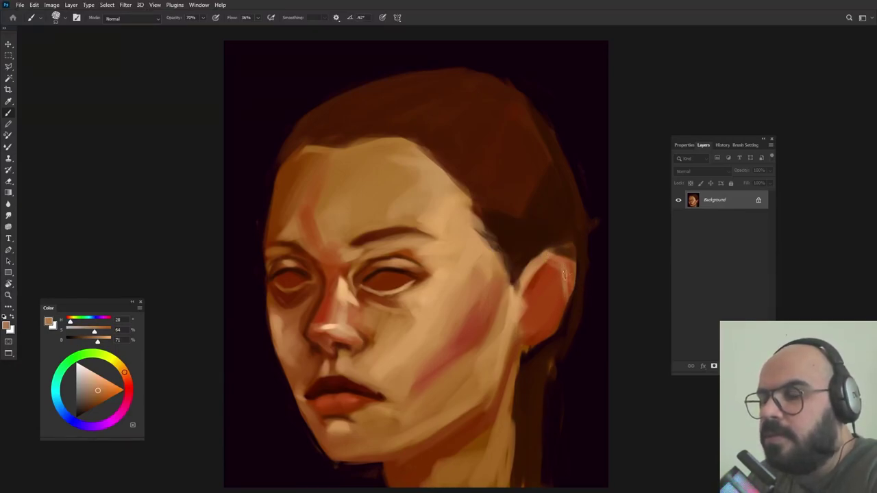
{"action": "mouse_move", "coordinate": [562, 290]}
{"action": "left_mouse_down"}
{"action": "mouse_move", "coordinate": [534, 359]}
{"action": "mouse_move", "coordinate": [526, 321]}
{"action": "mouse_move", "coordinate": [513, 311]}
{"action": "mouse_move", "coordinate": [527, 340]}
{"action": "left_mouse_up"}
{"action": "left_click", "coordinate": [512, 311], "text": "alt"}
{"action": "left_click", "coordinate": [504, 334], "text": "alt"}
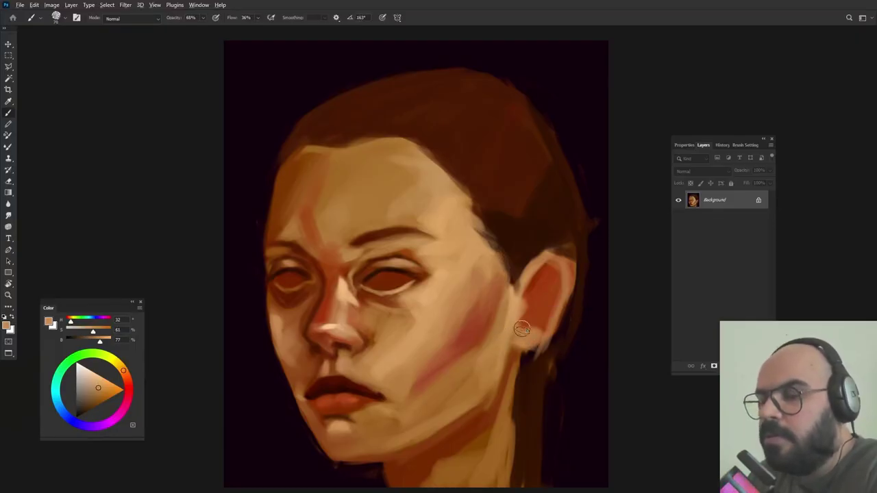
{"action": "left_click", "coordinate": [511, 336], "text": "alt"}
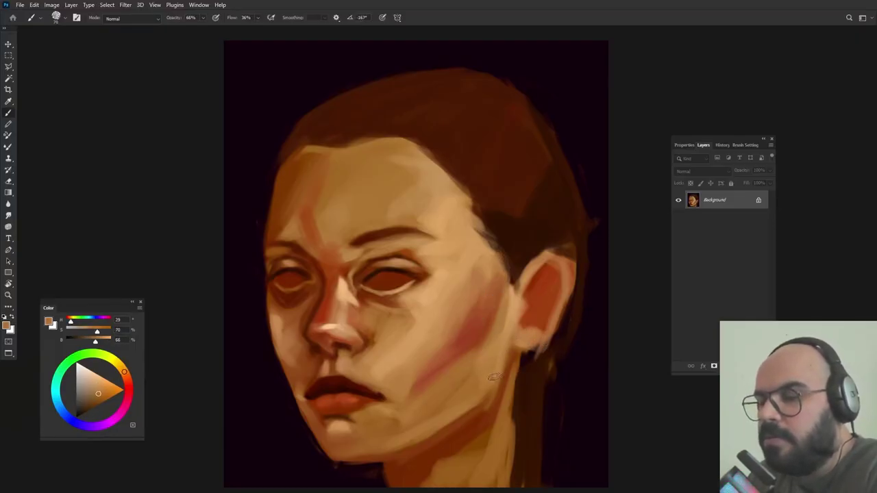
{"action": "left_click", "coordinate": [509, 338], "text": "alt"}
- Blend the lower edge of the cheek blush into the jaw plane with sampled golden-brown and skin tones
{"action": "left_click", "coordinate": [498, 350], "text": "alt"}
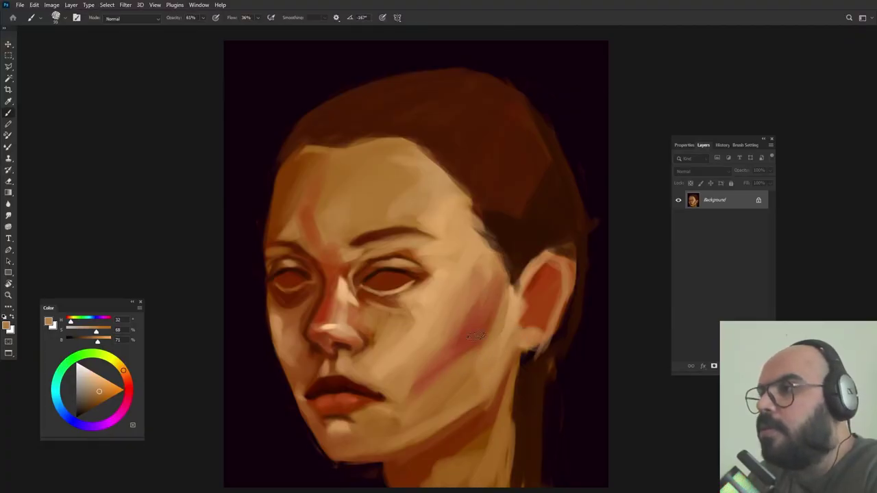
{"action": "mouse_move", "coordinate": [484, 371]}
{"action": "left_mouse_down"}
{"action": "mouse_move", "coordinate": [457, 371]}
{"action": "mouse_move", "coordinate": [458, 385]}
{"action": "left_mouse_up"}
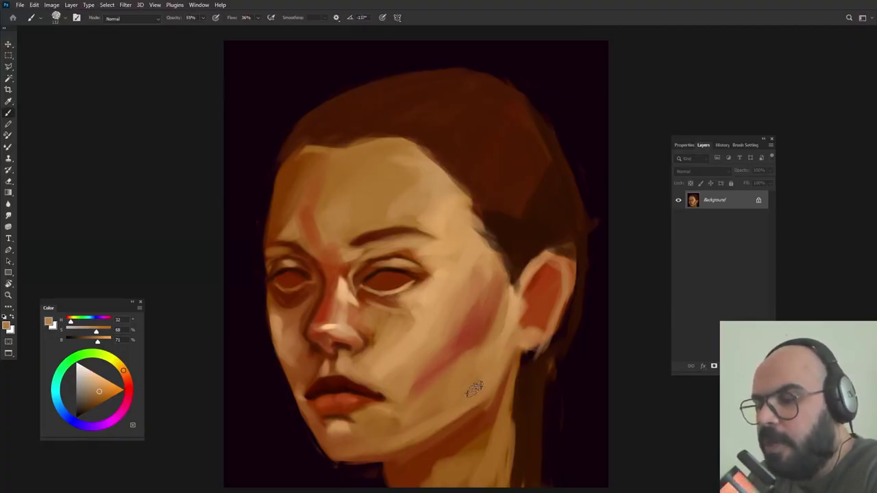
{"action": "left_click", "coordinate": [511, 311], "text": "alt"}
{"action": "mouse_move", "coordinate": [490, 340]}
{"action": "left_mouse_down"}
{"action": "mouse_move", "coordinate": [499, 338]}
{"action": "mouse_move", "coordinate": [479, 337]}
{"action": "left_mouse_up"}
{"action": "left_click", "coordinate": [544, 323], "text": "alt"}
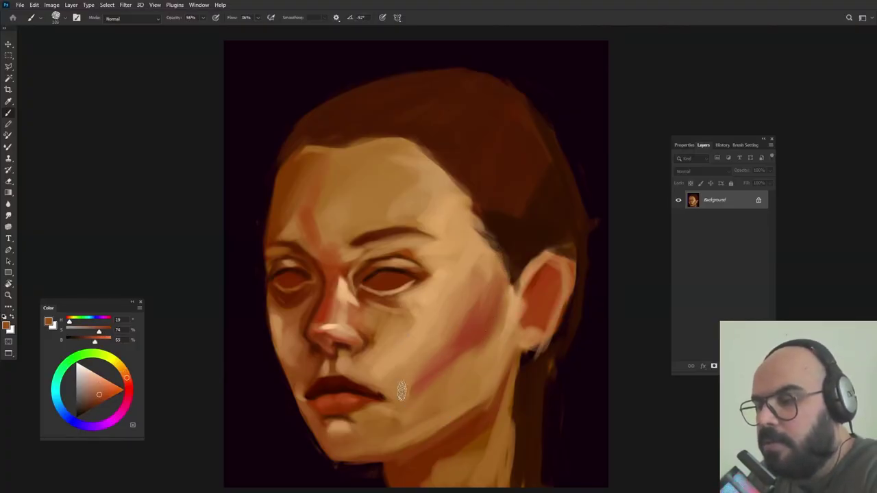
- Soften the lower end of the blush beside the mouth corner with sampled light skin tones
{"action": "left_click", "coordinate": [403, 352], "text": "alt"}
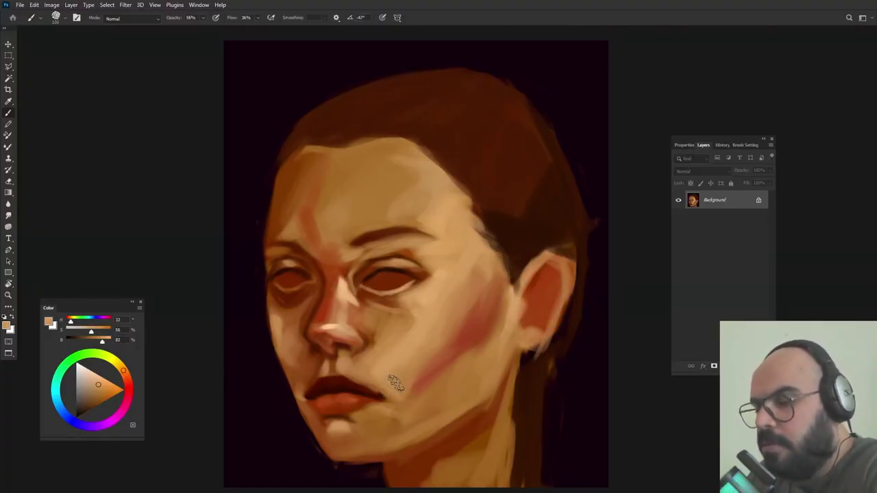
{"action": "left_click", "coordinate": [393, 385], "text": "alt"}
{"action": "left_click_drag", "start_coordinate": [406, 396], "coordinate": [437, 359]}
{"action": "left_click", "coordinate": [411, 371], "text": "alt"}
{"action": "right_click", "coordinate": [569, 268], "text": "alt"}
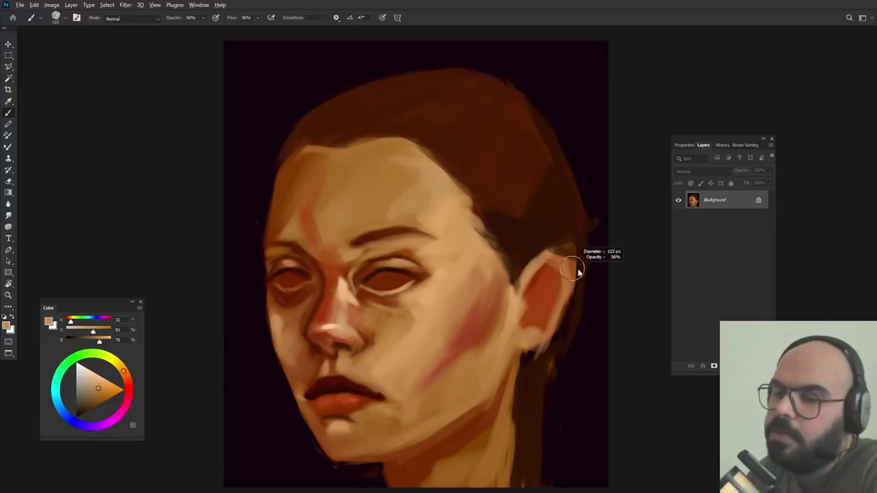
- Blend the cheek below the eye and the side of the nose with sampled light and mid skin tones
{"action": "left_click", "coordinate": [417, 342], "text": "alt"}
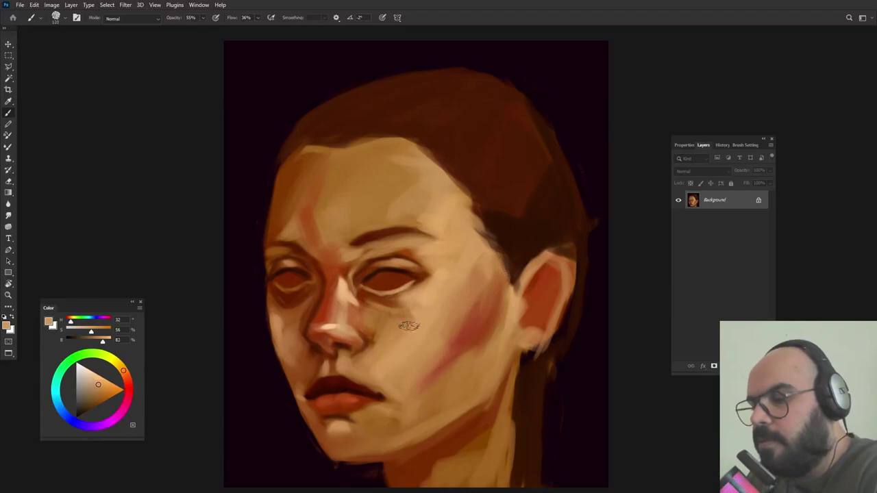
{"action": "left_click", "coordinate": [362, 317], "text": "alt"}
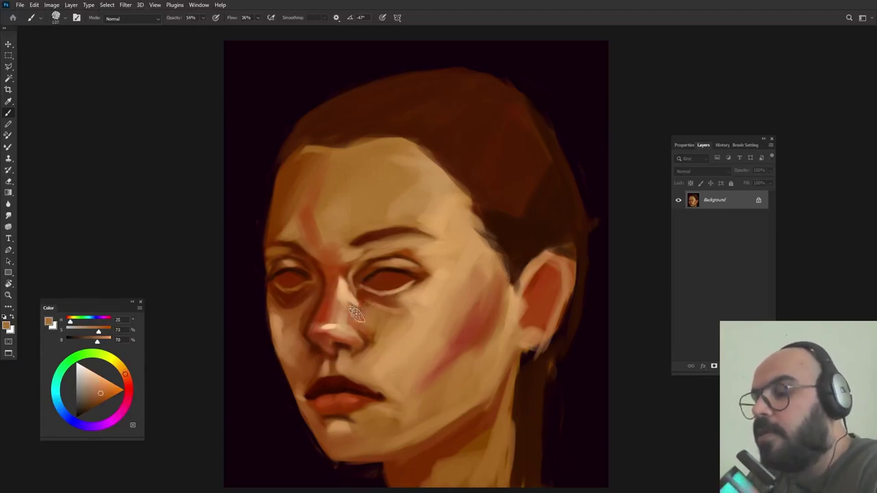
{"action": "left_click", "coordinate": [352, 313], "text": "alt"}
{"action": "left_click", "coordinate": [359, 327], "text": "alt"}
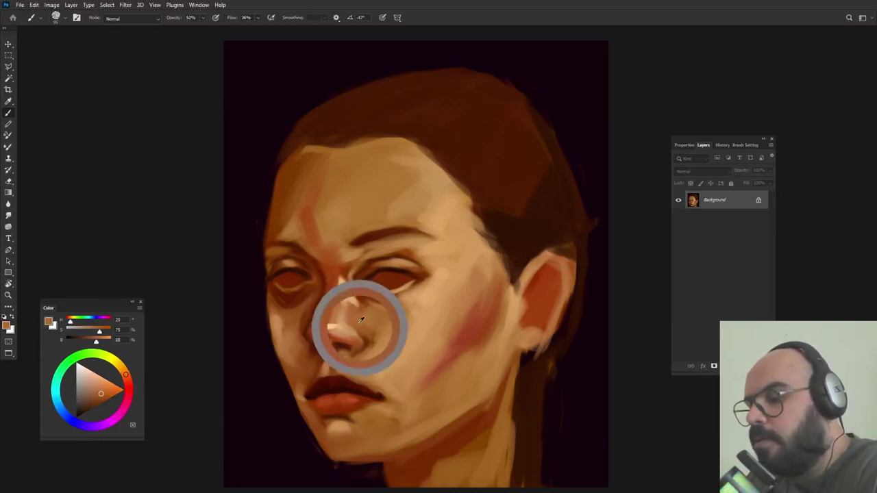
{"action": "left_click", "coordinate": [394, 324], "text": "alt"}
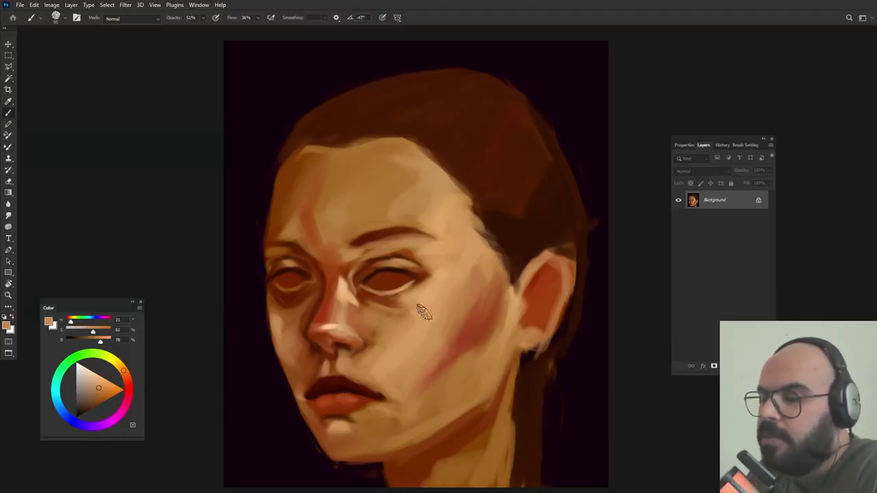
{"action": "left_click", "coordinate": [399, 346], "text": "alt"}
{"action": "left_click", "coordinate": [378, 350], "text": "alt"}
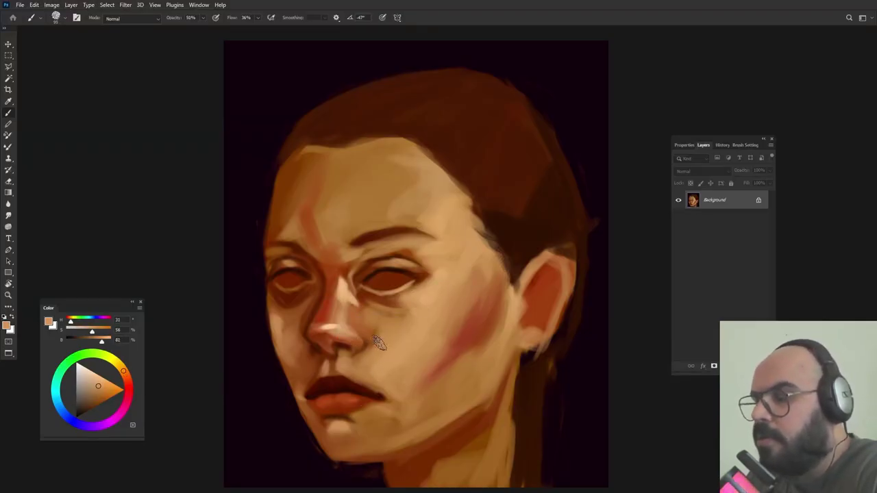
- Rework the shadow around the near nostril wing with a sampled orange-brown at a smaller brush size
{"action": "right_click", "coordinate": [379, 347], "text": "alt"}
{"action": "left_click", "coordinate": [363, 332], "text": "alt"}
{"action": "right_click", "coordinate": [376, 348], "text": "alt"}
{"action": "left_click_drag", "start_coordinate": [363, 333], "coordinate": [368, 344]}
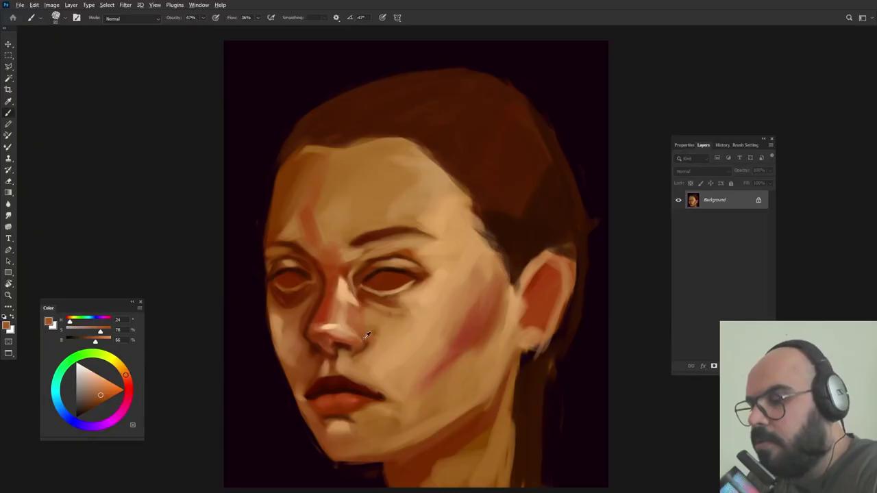
- Set the brush opacity to 100% and paint light skin tones between the nostril and the upper lip
{"action": "left_click", "coordinate": [363, 401], "text": "alt"}
{"action": "left_click", "coordinate": [367, 397], "text": "alt"}
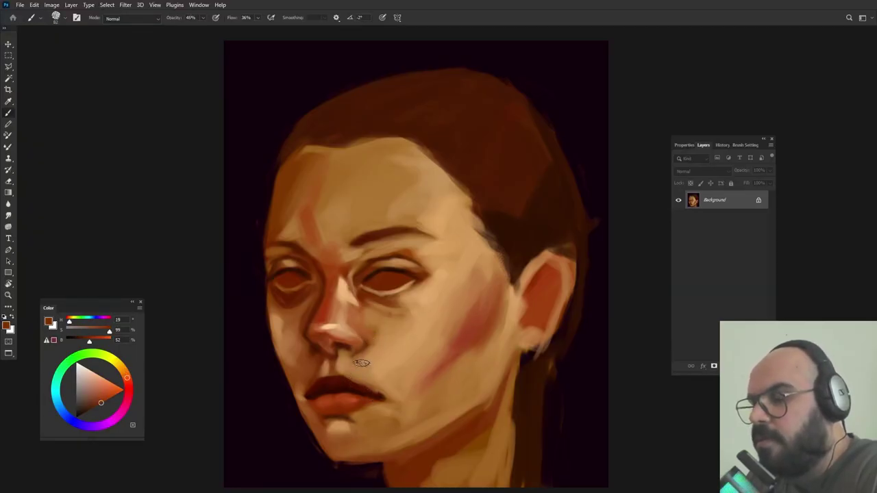
{"action": "left_click", "coordinate": [369, 365], "text": "alt"}
{"action": "right_click", "coordinate": [365, 360], "text": "alt"}
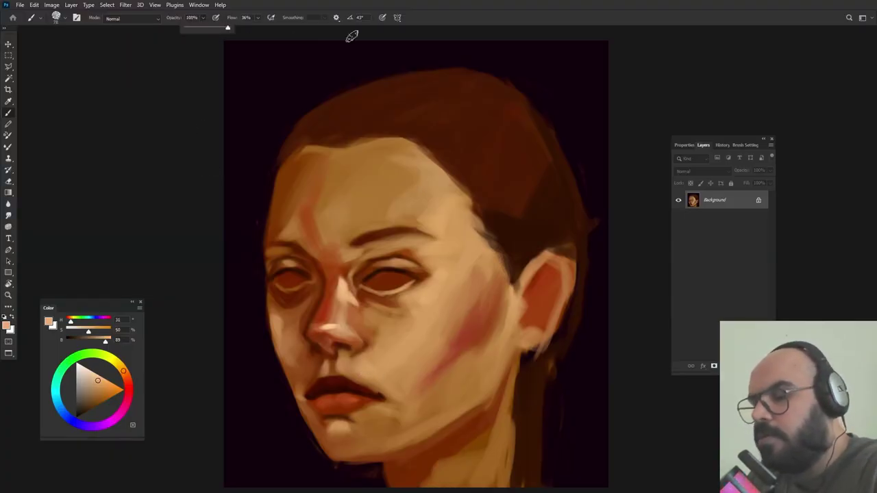
{"action": "left_click", "coordinate": [400, 359]}
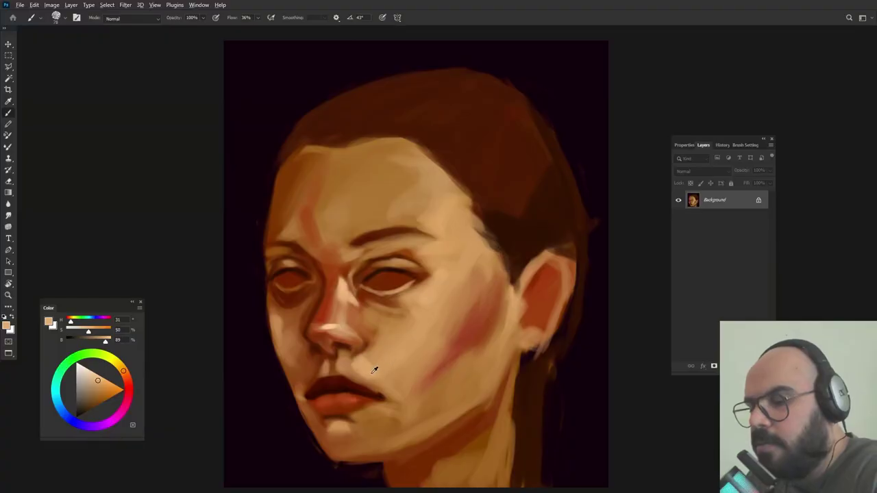
{"action": "left_click", "coordinate": [373, 370], "text": "alt"}
{"action": "left_click", "coordinate": [354, 360], "text": "alt"}
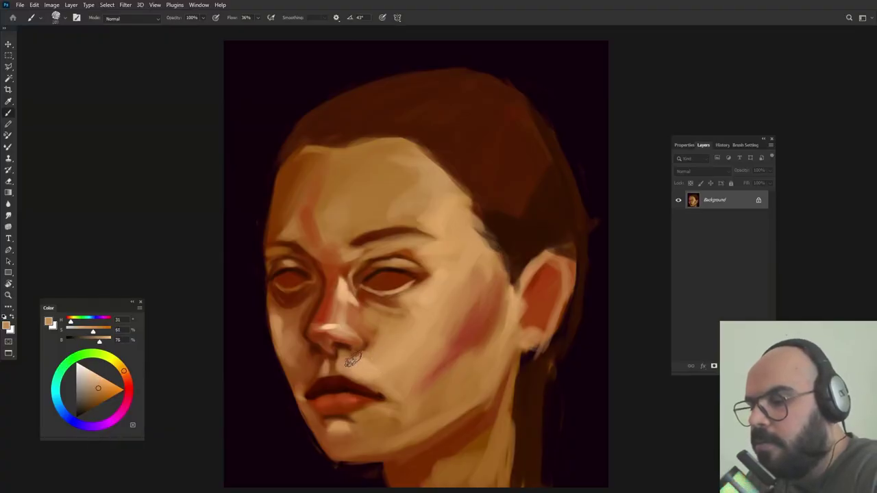
- Smooth the forehead planes above the near eyebrow with sampled light skin tones, using a larger, rotated brush
{"action": "right_click", "coordinate": [504, 235], "text": "alt"}
{"action": "key", "text": "shift+Right"}
{"action": "key", "text": "shift+Right"}
{"action": "key", "text": "shift+Right"}
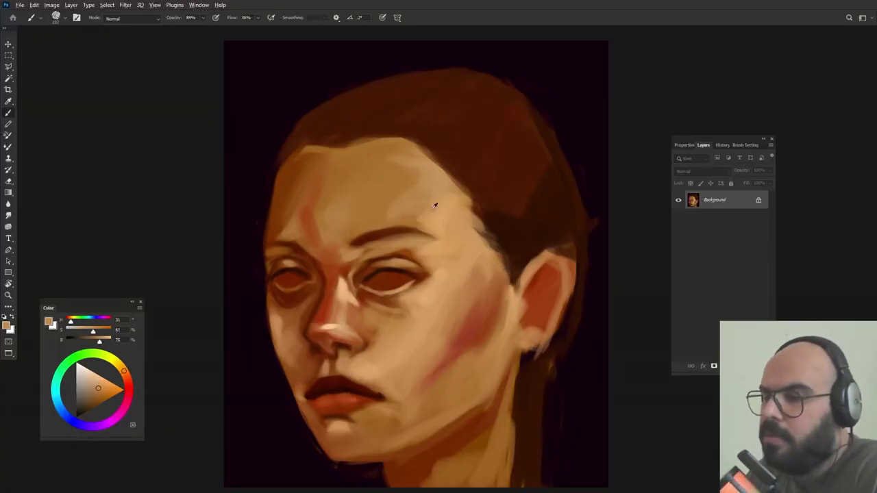
{"action": "left_click", "coordinate": [417, 157], "text": "alt"}
{"action": "key", "text": "8"}
{"action": "key", "text": "9"}
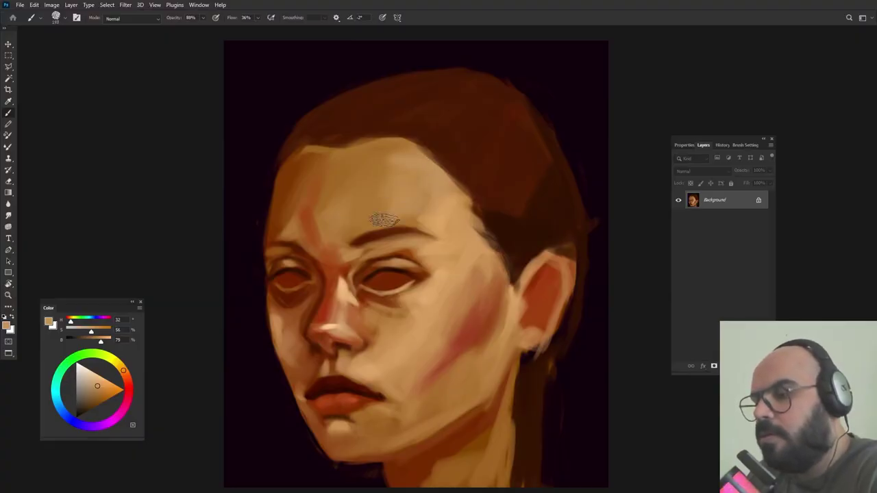
{"action": "left_click", "coordinate": [427, 208], "text": "alt"}
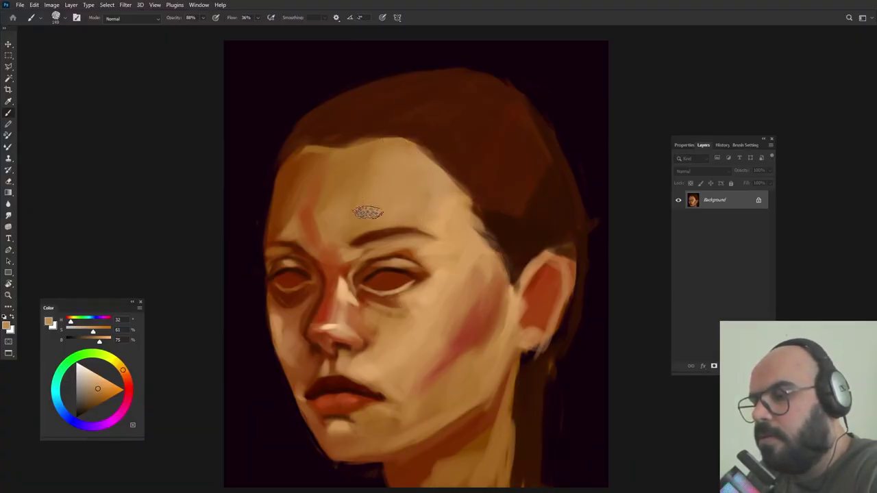
{"action": "left_click", "coordinate": [438, 218], "text": "alt"}
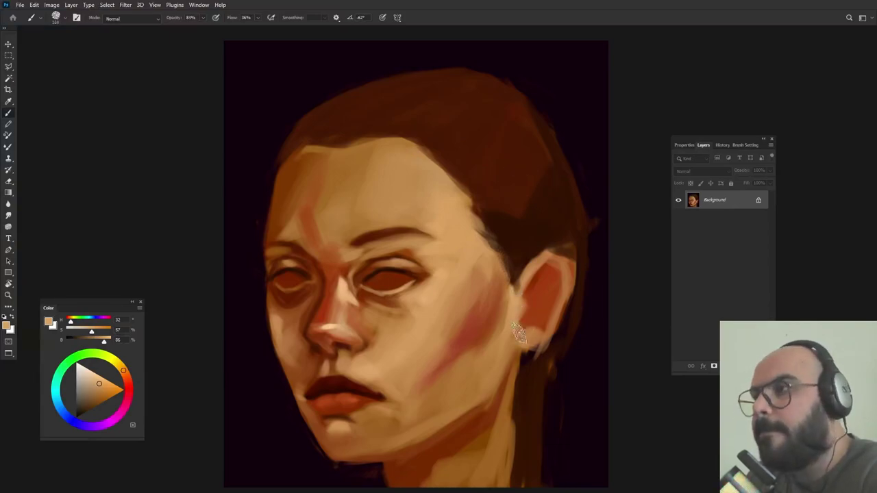
- Paint the light inner fold of the ear with a sampled mid skin tone and a smaller brush
{"action": "left_click", "coordinate": [519, 337], "text": "alt"}
{"action": "right_click", "coordinate": [547, 304], "text": "alt"}
{"action": "mouse_move", "coordinate": [538, 285]}
{"action": "left_mouse_down"}
{"action": "mouse_move", "coordinate": [550, 279]}
{"action": "mouse_move", "coordinate": [542, 277]}
{"action": "mouse_move", "coordinate": [548, 297]}
{"action": "mouse_move", "coordinate": [538, 318]}
{"action": "left_mouse_up"}
{"action": "right_click", "coordinate": [552, 281], "text": "alt"}
{"action": "right_click", "coordinate": [542, 302], "text": "alt"}
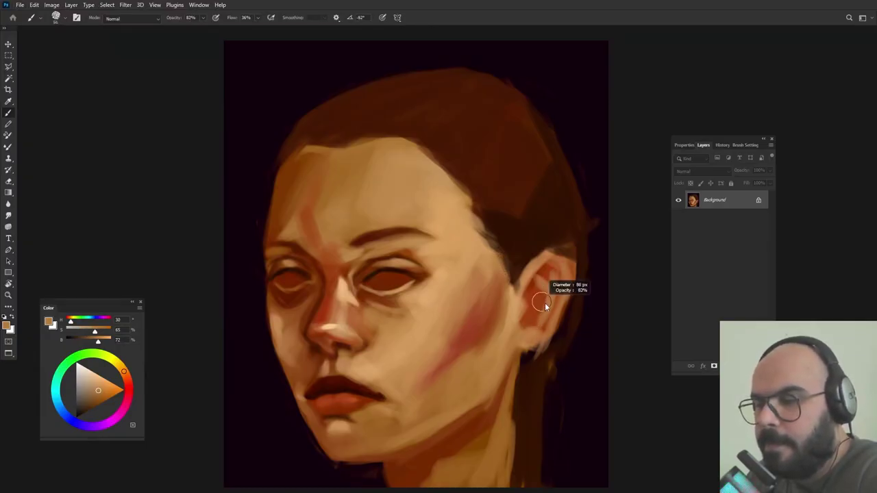
{"action": "left_click", "coordinate": [544, 284], "text": "alt"}
{"action": "right_click", "coordinate": [536, 281], "text": "alt"}
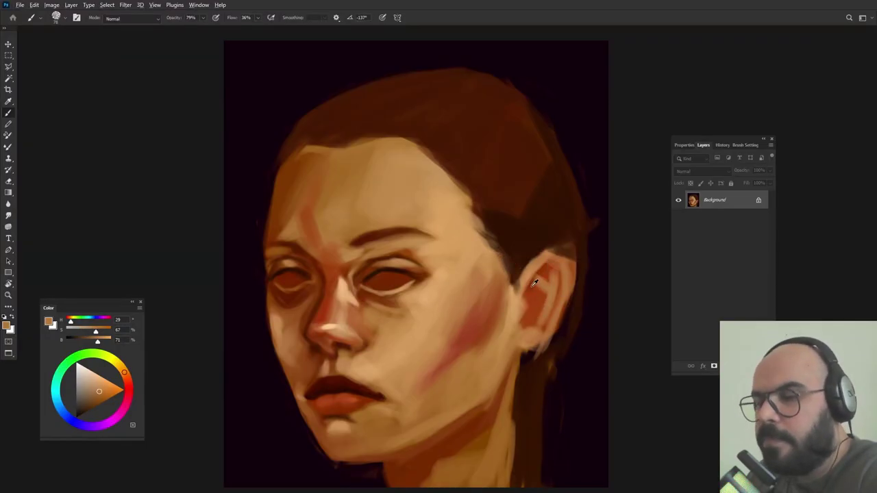
- Define the groove beneath the ear's upper rim with a sampled red-brown and a fine brush
{"action": "left_click", "coordinate": [533, 284], "text": "alt"}
{"action": "left_click_drag", "start_coordinate": [541, 277], "coordinate": [557, 263]}
{"action": "right_click", "coordinate": [550, 268], "text": "alt"}
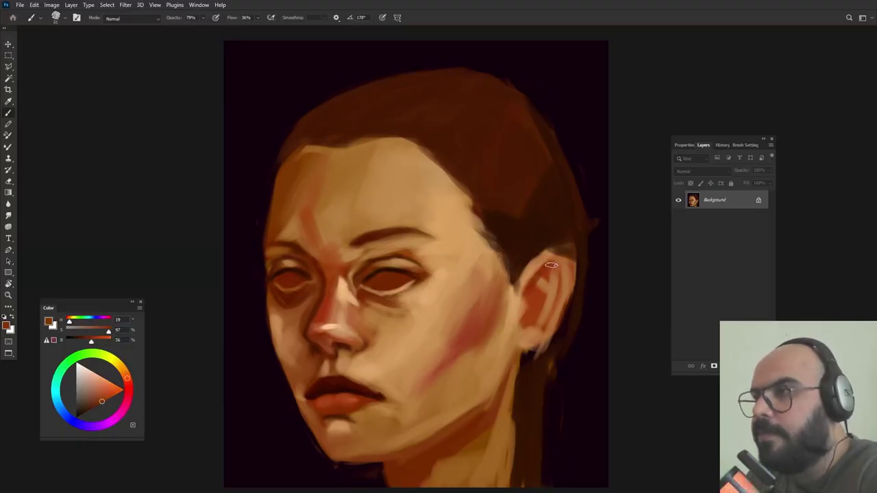
{"action": "right_click", "coordinate": [551, 265], "text": "alt"}
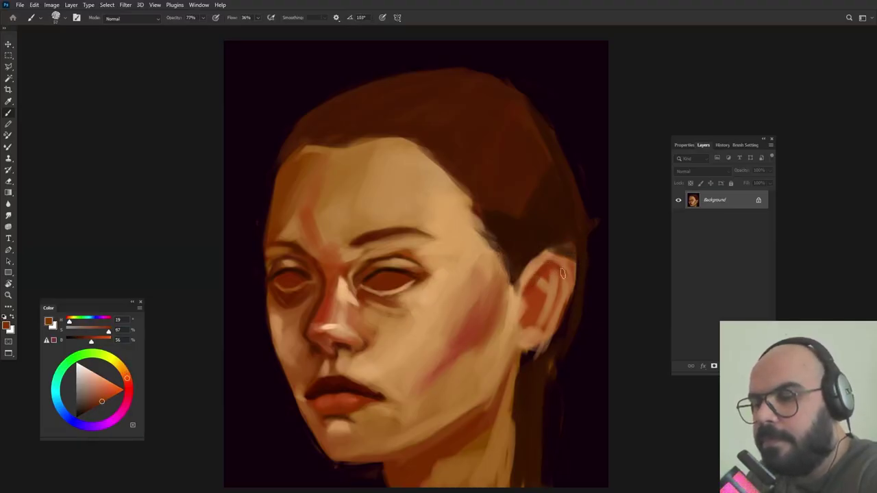
{"action": "mouse_move", "coordinate": [562, 274]}
{"action": "left_mouse_down"}
{"action": "mouse_move", "coordinate": [556, 310]}
{"action": "mouse_move", "coordinate": [564, 267]}
{"action": "left_mouse_up"}
- Reshape the ear's upper outer rim with sampled ear and dark hair tones
{"action": "left_click", "coordinate": [563, 263], "text": "alt"}
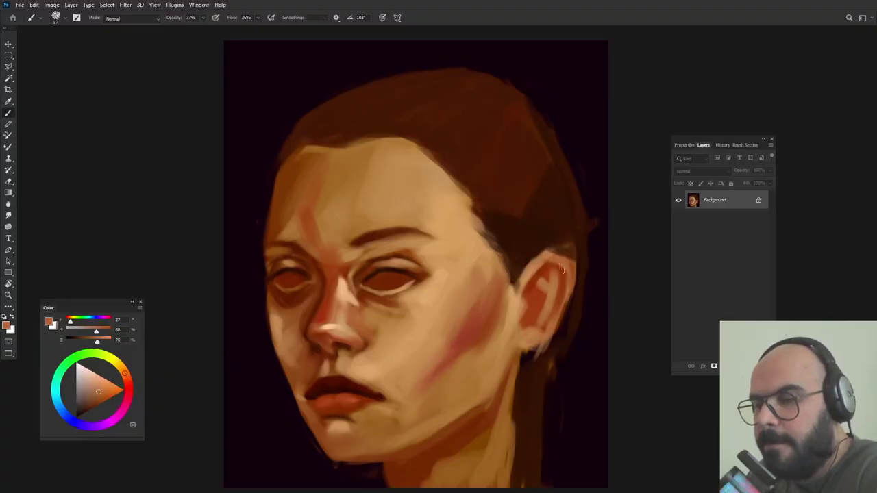
{"action": "left_click", "coordinate": [564, 232], "text": "alt"}
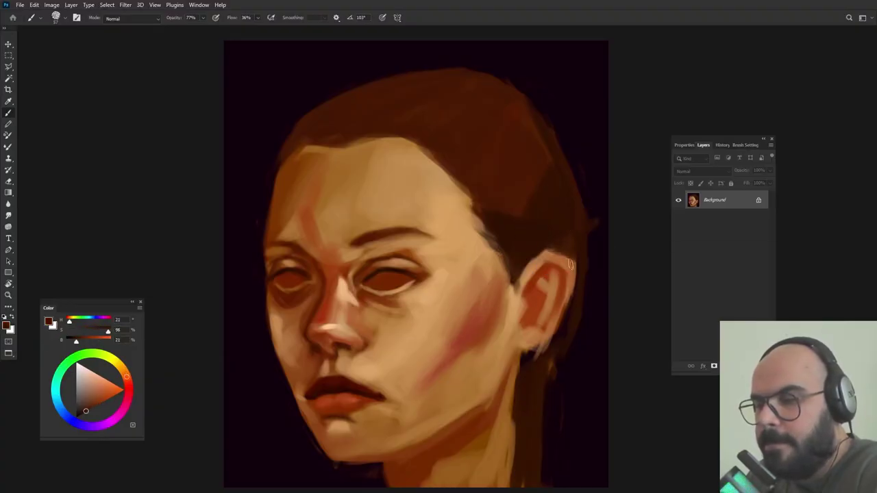
{"action": "left_click", "coordinate": [525, 251], "text": "alt"}
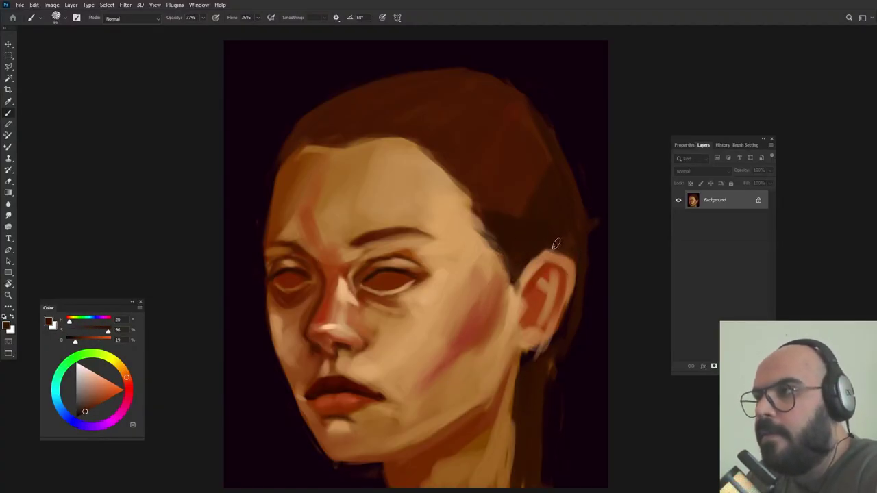
- Rework the front edge and inner hollow of the ear with sampled red-brown and light skin tones
{"action": "left_click", "coordinate": [527, 286], "text": "alt"}
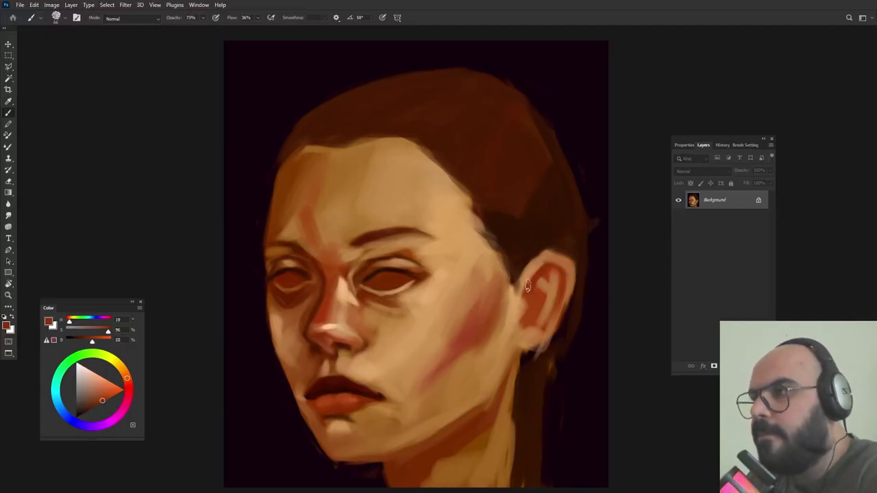
{"action": "left_click", "coordinate": [519, 297], "text": "alt"}
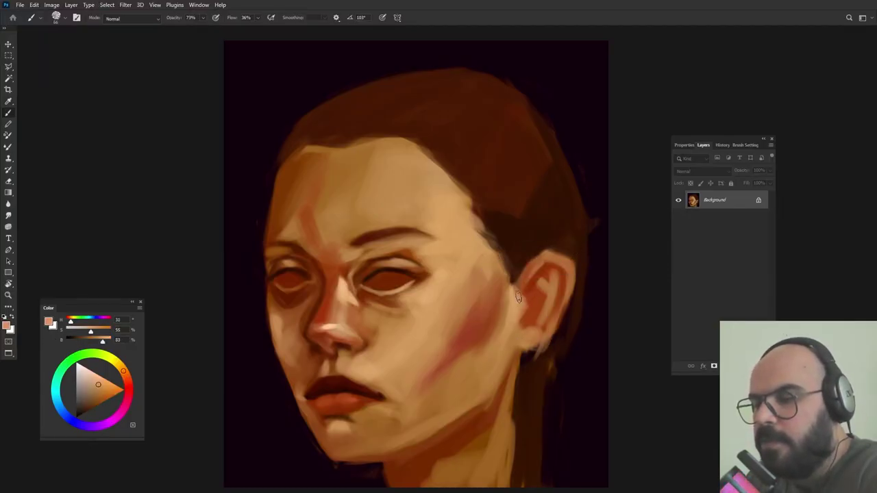
{"action": "left_click", "coordinate": [534, 303], "text": "alt"}
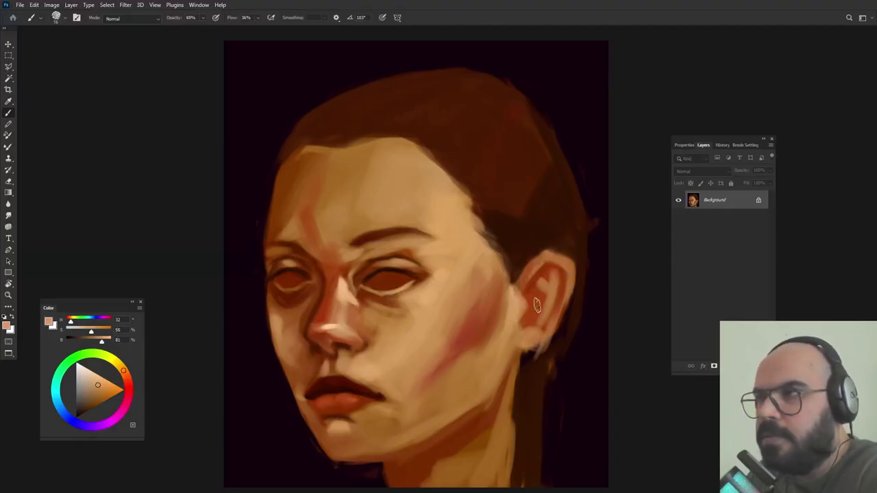
{"action": "left_click_drag", "start_coordinate": [543, 291], "coordinate": [527, 318]}
{"action": "left_click", "coordinate": [515, 313], "text": "alt"}
{"action": "left_click", "coordinate": [540, 288], "text": "alt"}
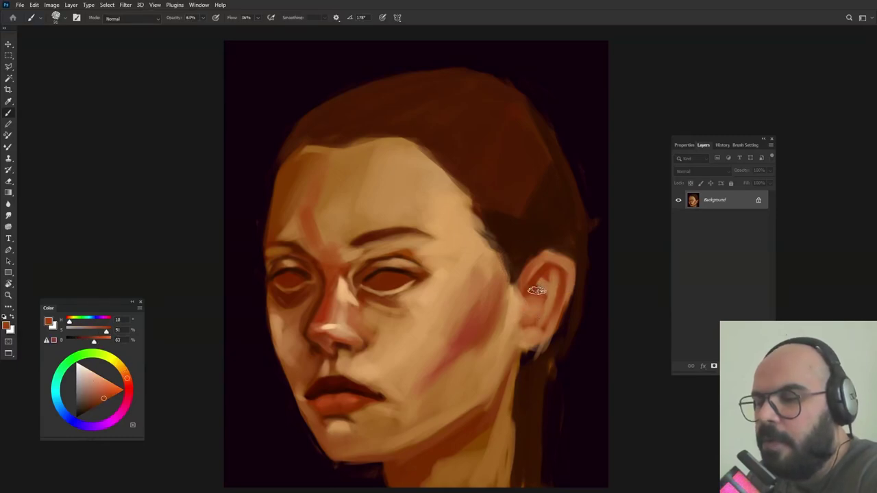
- Shape the small flap in front of the ear hollow with sampled skin and orange-brown tones
{"action": "mouse_move", "coordinate": [543, 287]}
{"action": "left_mouse_down"}
{"action": "mouse_move", "coordinate": [541, 278]}
{"action": "mouse_move", "coordinate": [524, 291]}
{"action": "mouse_move", "coordinate": [519, 331]}
{"action": "mouse_move", "coordinate": [550, 289]}
{"action": "left_mouse_up"}
{"action": "left_click", "coordinate": [360, 276], "text": "alt"}
{"action": "left_click", "coordinate": [517, 311], "text": "alt"}
{"action": "left_click", "coordinate": [531, 294], "text": "alt"}
{"action": "left_click", "coordinate": [533, 289], "text": "alt"}
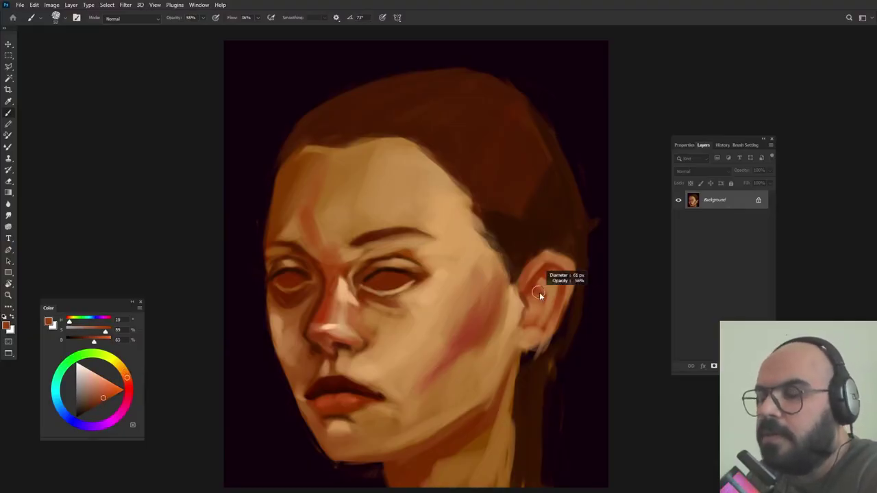
{"action": "left_click", "coordinate": [531, 313], "text": "alt"}
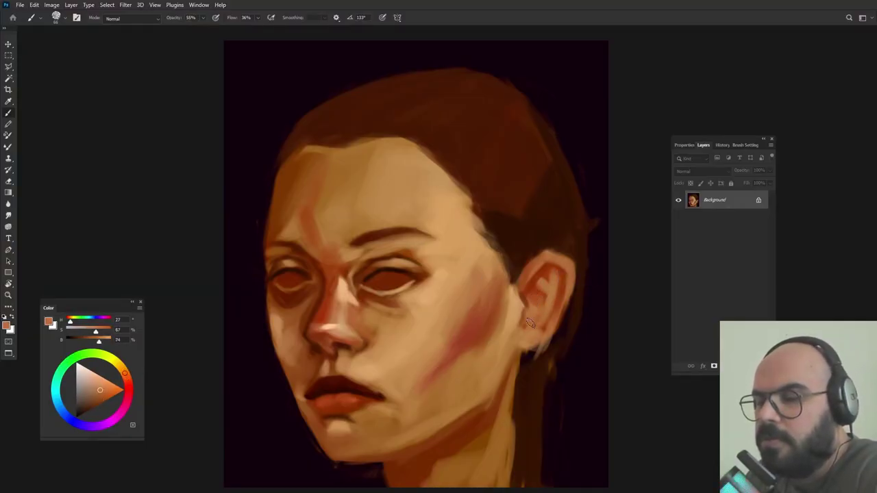
- Refine the upper inner folds of the ear with sampled red-brown and mid skin tones
{"action": "left_click", "coordinate": [531, 287], "text": "alt"}
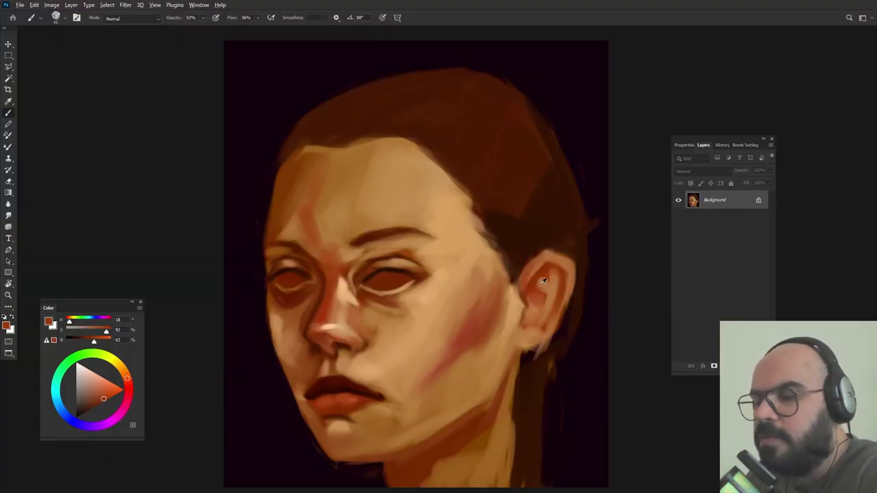
{"action": "left_click", "coordinate": [538, 281], "text": "alt"}
{"action": "left_click", "coordinate": [539, 279], "text": "alt"}
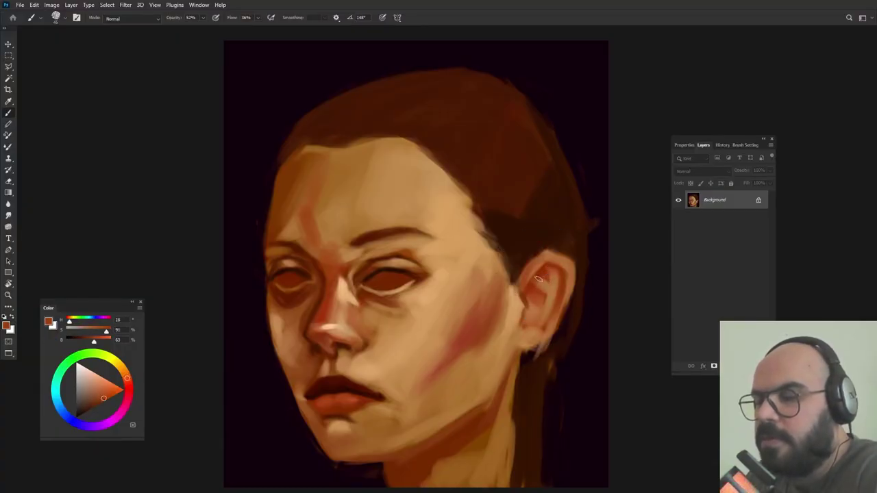
{"action": "left_click", "coordinate": [558, 277], "text": "alt"}
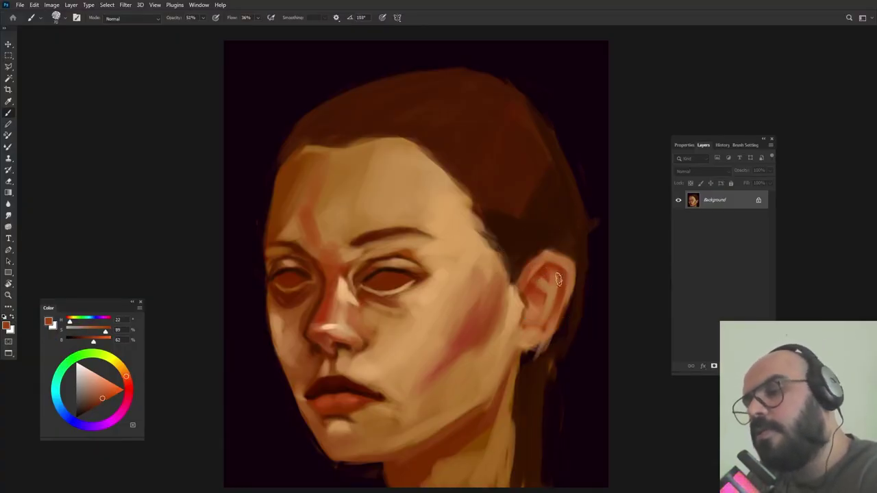
{"action": "left_click", "coordinate": [554, 291], "text": "alt"}
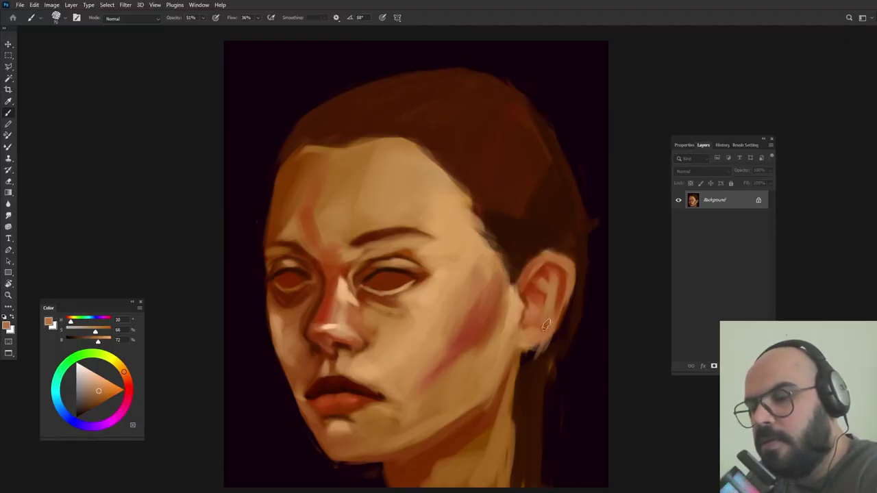
- Rebuild the earlobe with a sampled light skin tone, raising the brush opacity to 100%
{"action": "left_click", "coordinate": [518, 305], "text": "alt"}
{"action": "right_click", "coordinate": [528, 333], "text": "alt"}
{"action": "mouse_move", "coordinate": [523, 344]}
{"action": "left_mouse_down"}
{"action": "mouse_move", "coordinate": [531, 351]}
{"action": "mouse_move", "coordinate": [539, 344]}
{"action": "mouse_move", "coordinate": [528, 352]}
{"action": "mouse_move", "coordinate": [525, 344]}
{"action": "left_mouse_up"}
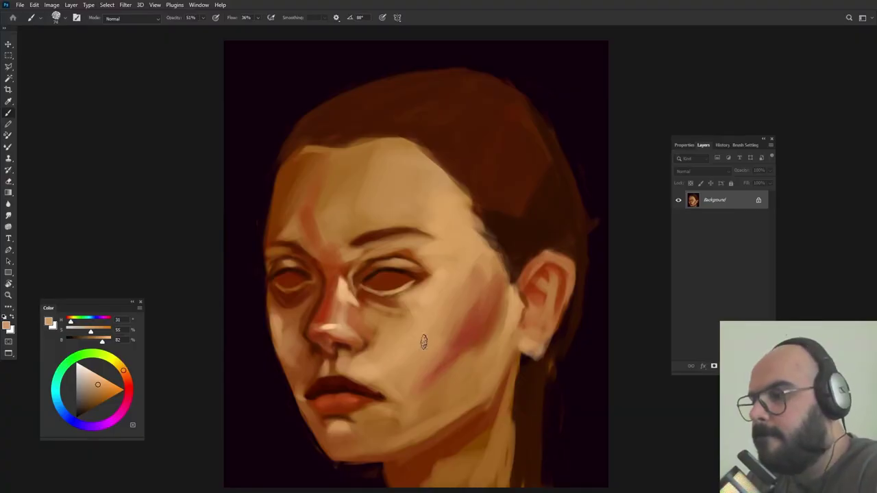
{"action": "left_click_drag", "start_coordinate": [206, 32], "coordinate": [232, 32]}
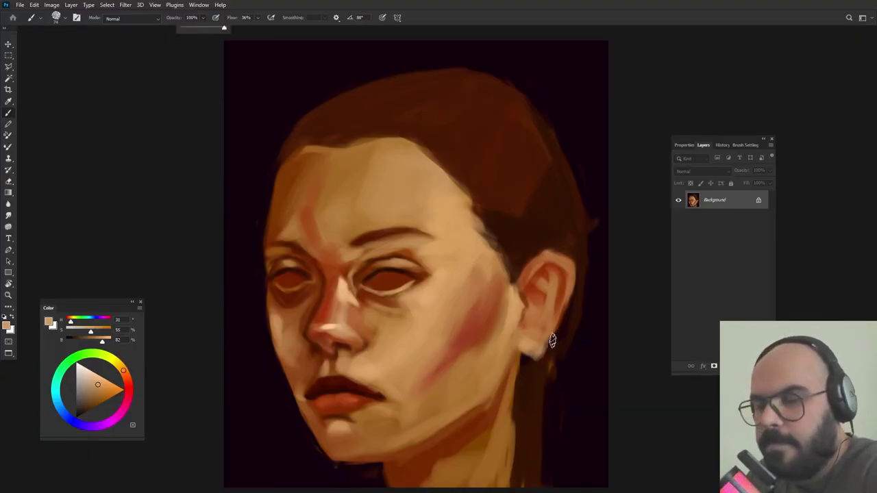
{"action": "left_click_drag", "start_coordinate": [524, 341], "coordinate": [531, 342]}
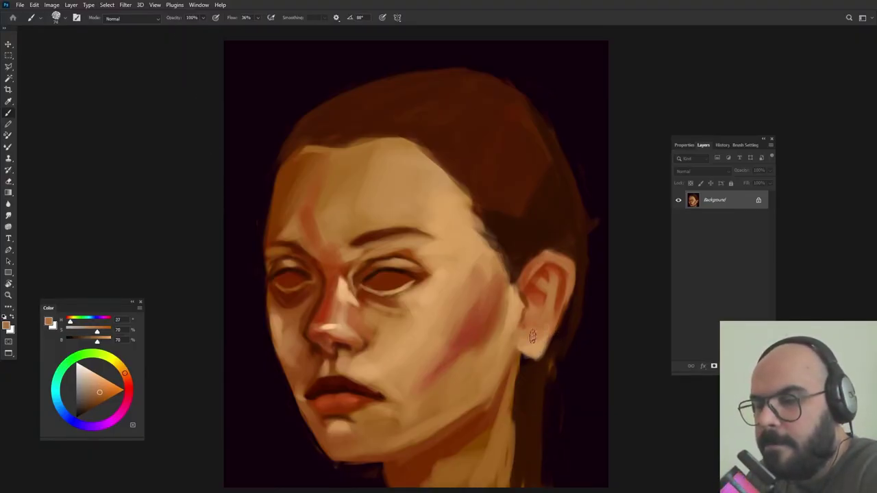
{"action": "left_click", "coordinate": [536, 343], "text": "alt"}
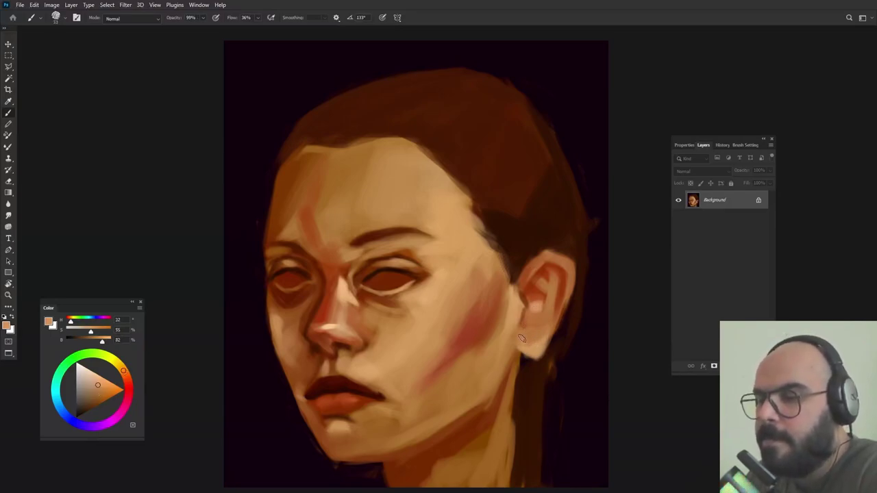
- Add light skin strokes to the lower ear just above the lobe, rotating the brush to follow the form
{"action": "key", "text": "shift+Left"}
{"action": "key", "text": "shift+Left"}
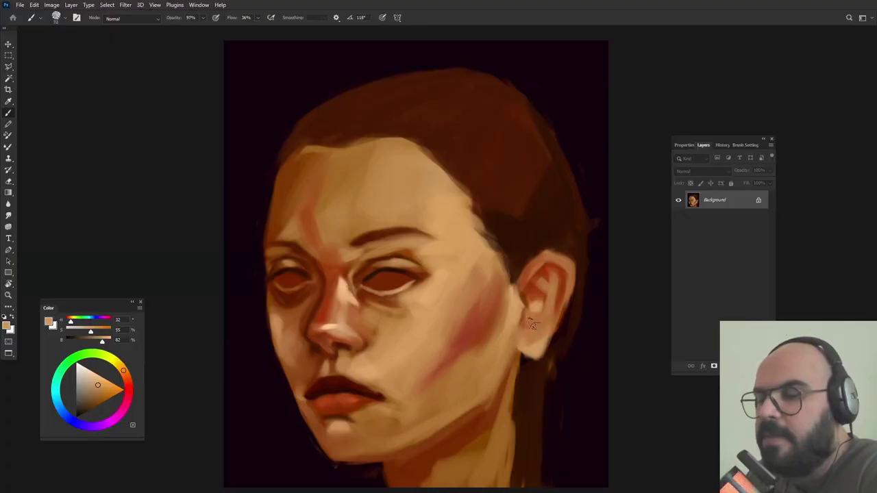
{"action": "left_click", "coordinate": [534, 349], "text": "alt"}
{"action": "right_click", "coordinate": [534, 336], "text": "alt"}
{"action": "key", "text": "shift+Left"}
{"action": "key", "text": "shift+Left"}
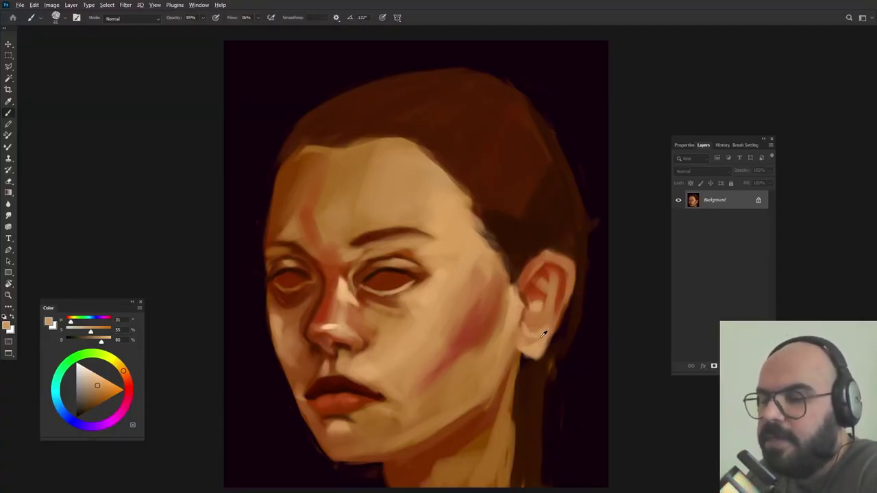
- Blend the transition between the ear hollow, the lobe and the cheek with sampled mid and orange-brown tones
{"action": "left_click", "coordinate": [540, 334], "text": "alt"}
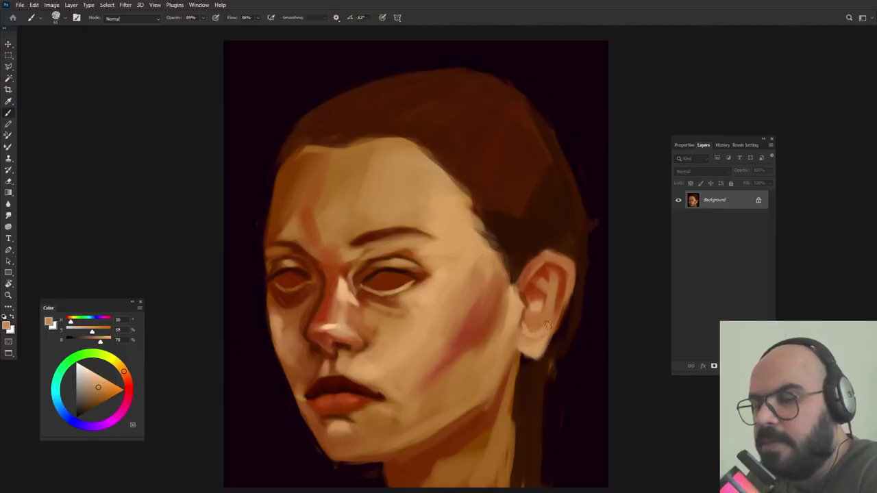
{"action": "left_click", "coordinate": [526, 340], "text": "alt"}
{"action": "left_click", "coordinate": [519, 336], "text": "alt"}
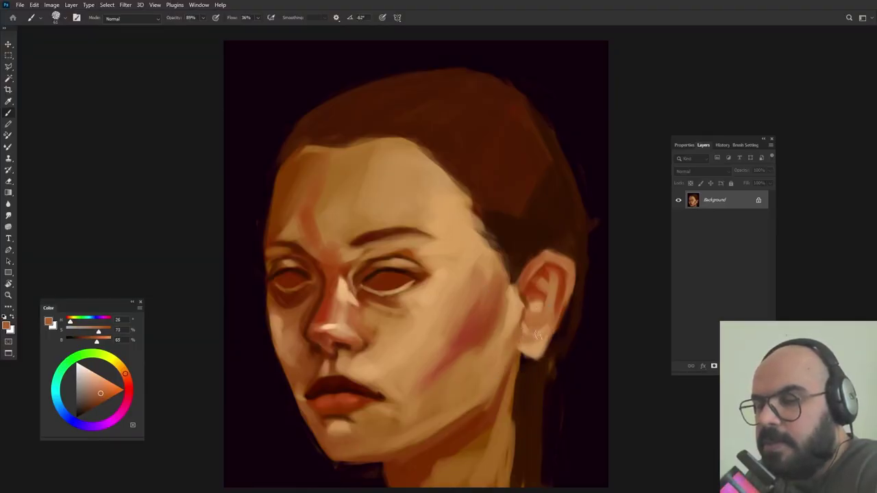
- Paint the edge below the earlobe and along the side of the neck with sampled reddish-brown tones
{"action": "left_click", "coordinate": [510, 346], "text": "alt"}
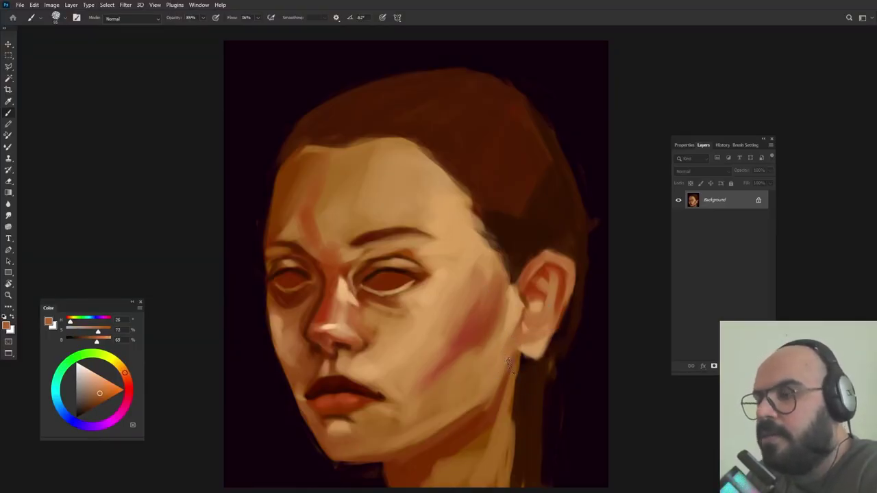
{"action": "left_click", "coordinate": [496, 403], "text": "alt"}
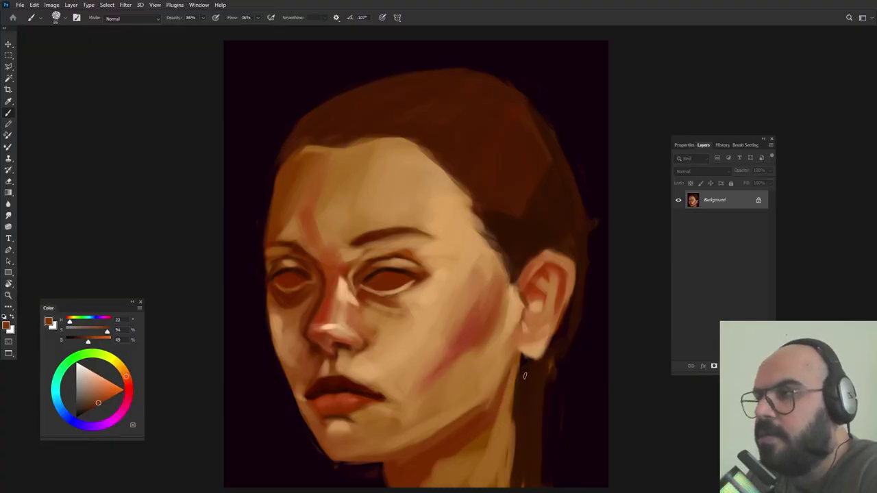
{"action": "left_click", "coordinate": [519, 368], "text": "alt"}
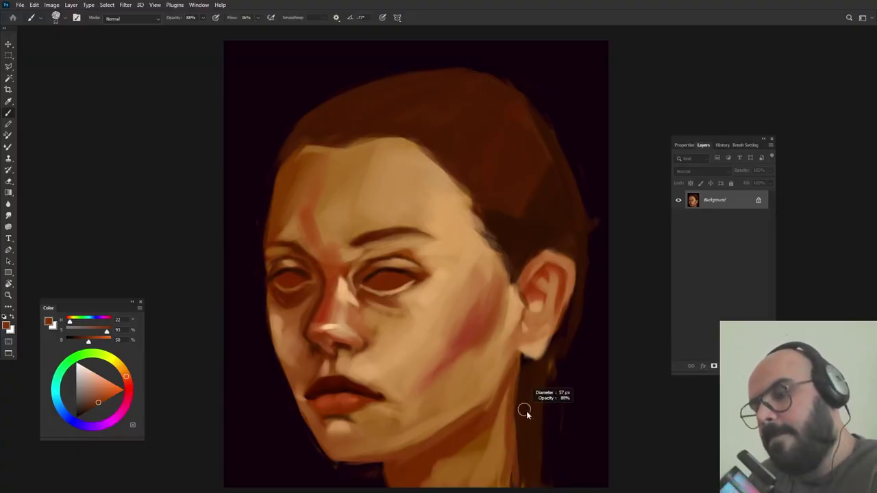
- Repaint the neck plane beneath the jaw with sampled mid-brown and shadow tones to tighten the jaw shadow
{"action": "left_click", "coordinate": [505, 449], "text": "alt"}
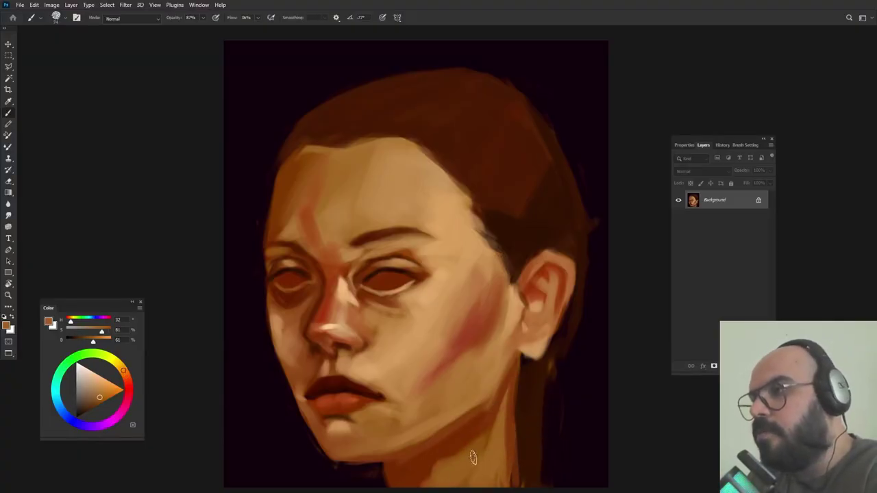
{"action": "left_click", "coordinate": [473, 456], "text": "alt"}
{"action": "mouse_move", "coordinate": [475, 443]}
{"action": "left_mouse_down"}
{"action": "mouse_move", "coordinate": [432, 464]}
{"action": "mouse_move", "coordinate": [434, 478]}
{"action": "left_mouse_up"}
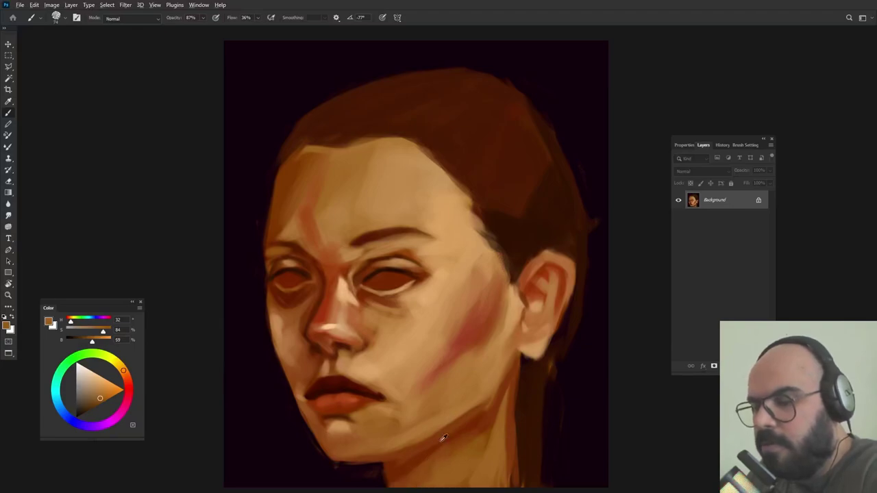
{"action": "left_click", "coordinate": [384, 482], "text": "alt"}
{"action": "left_click", "coordinate": [476, 429], "text": "alt"}
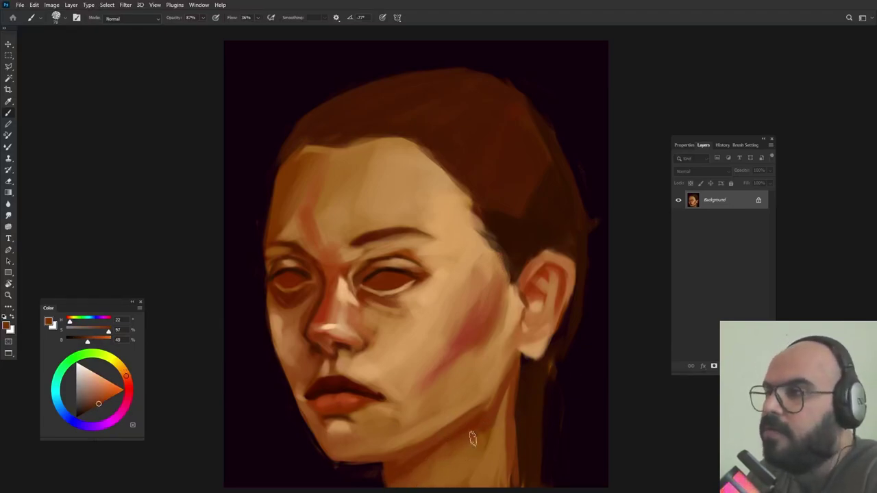
- Repaint the jawline from below the ear toward the chin with a sampled mid skin tone to soften its edge
{"action": "left_click", "coordinate": [488, 388], "text": "alt"}
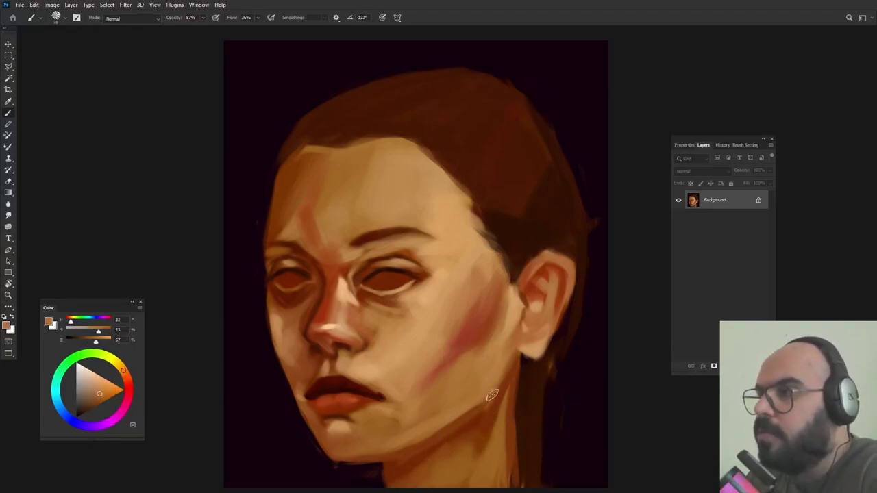
{"action": "left_click_drag", "start_coordinate": [482, 411], "coordinate": [417, 437]}
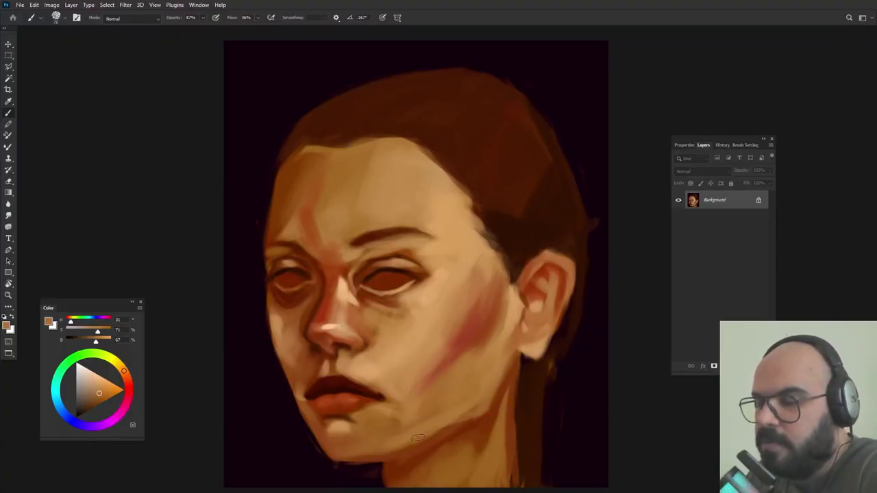
{"action": "left_click_drag", "start_coordinate": [489, 398], "coordinate": [499, 396]}
- Blend the skin around the near mouth corner and the side of the chin with sampled light and mid skin tones
{"action": "left_click", "coordinate": [390, 343], "text": "alt"}
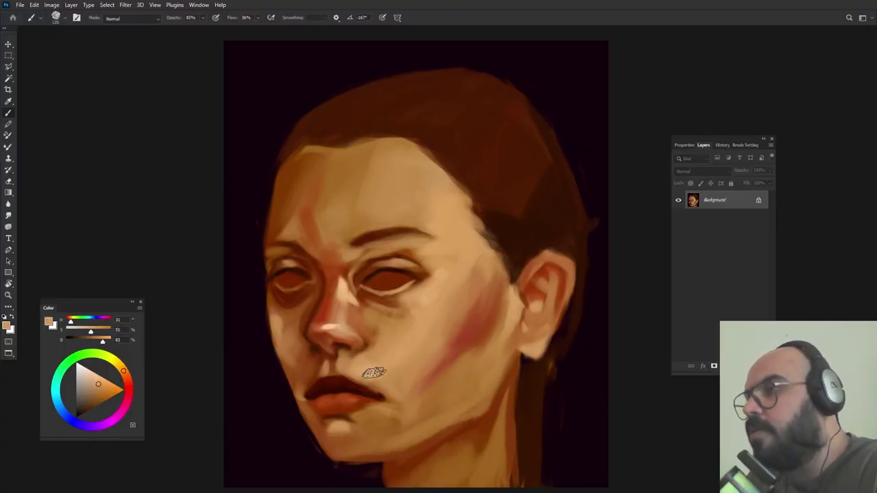
{"action": "left_click", "coordinate": [360, 435], "text": "alt"}
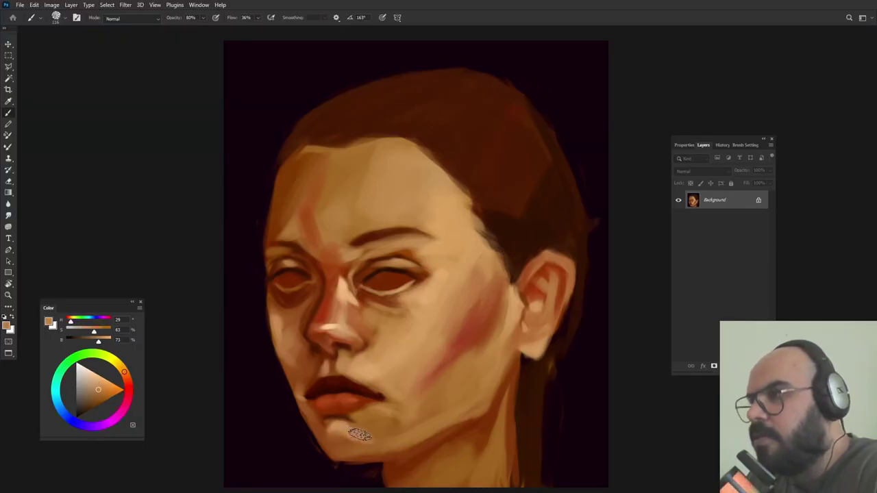
{"action": "left_click", "coordinate": [372, 367], "text": "alt"}
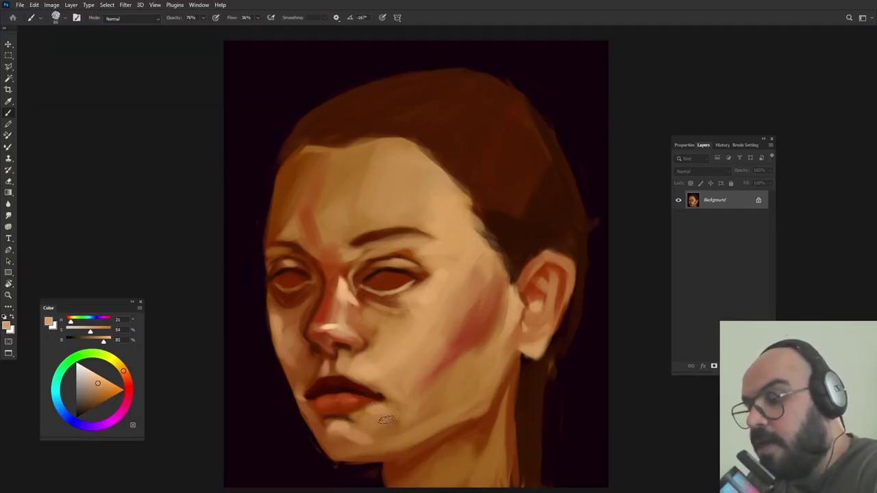
{"action": "left_click", "coordinate": [375, 409], "text": "alt"}
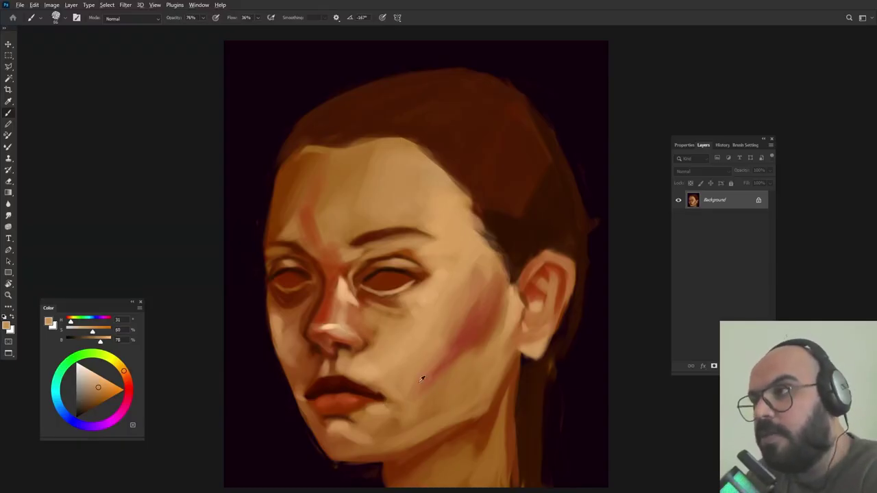
{"action": "left_click", "coordinate": [374, 368], "text": "alt"}
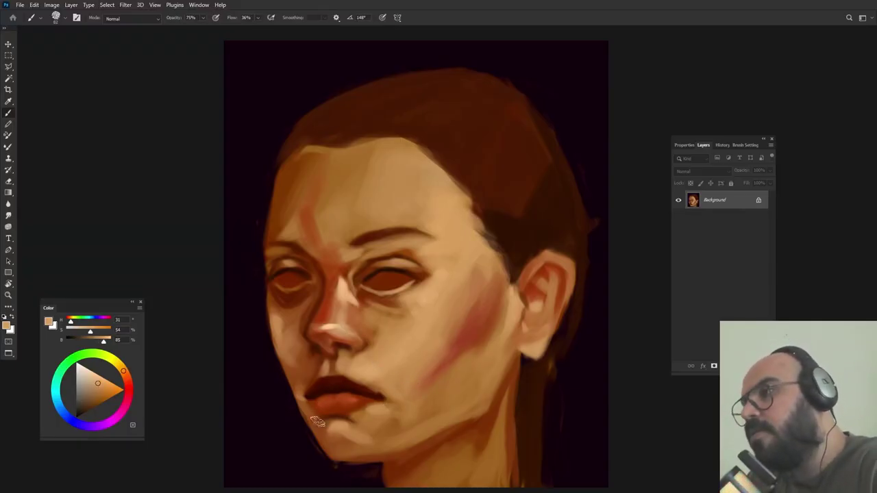
- Refine the far cheek from beside the mouth up to below the far eye with sampled mid skin and brown tones
{"action": "left_click_drag", "start_coordinate": [304, 380], "coordinate": [307, 360]}
{"action": "left_click", "coordinate": [300, 375], "text": "alt"}
{"action": "key", "text": "7"}
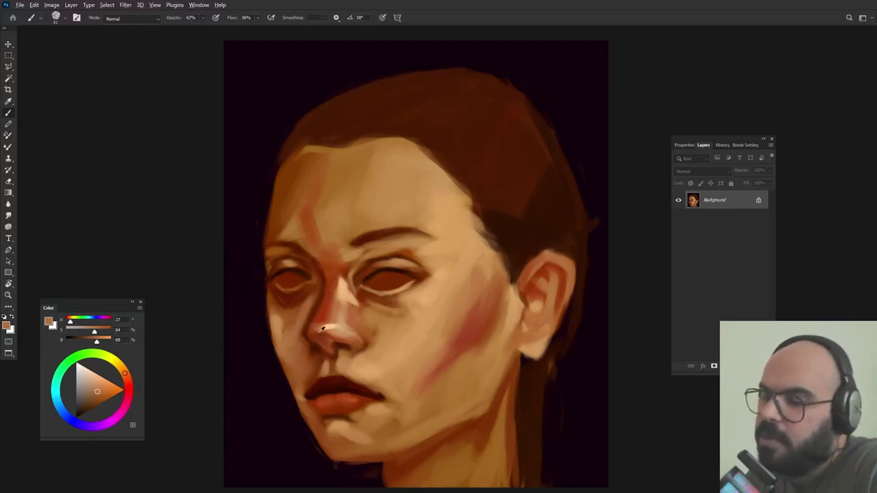
{"action": "right_click", "coordinate": [319, 332], "text": "alt"}
{"action": "left_click", "coordinate": [283, 336], "text": "alt"}
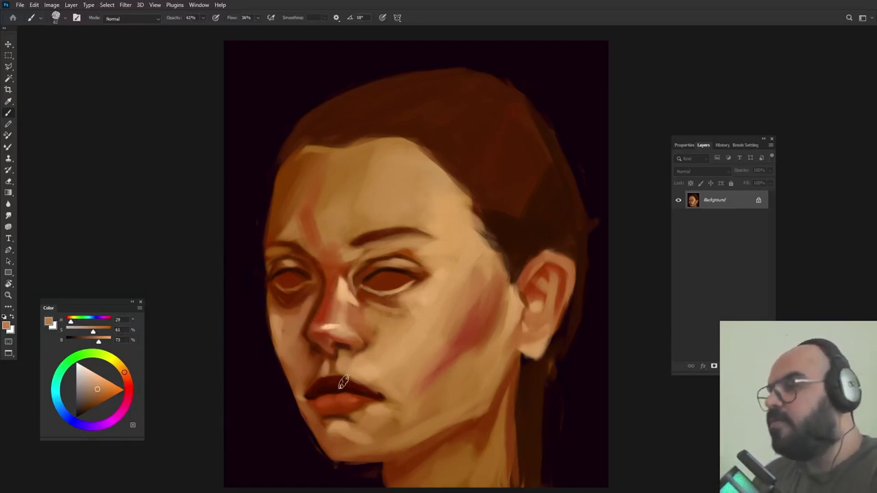
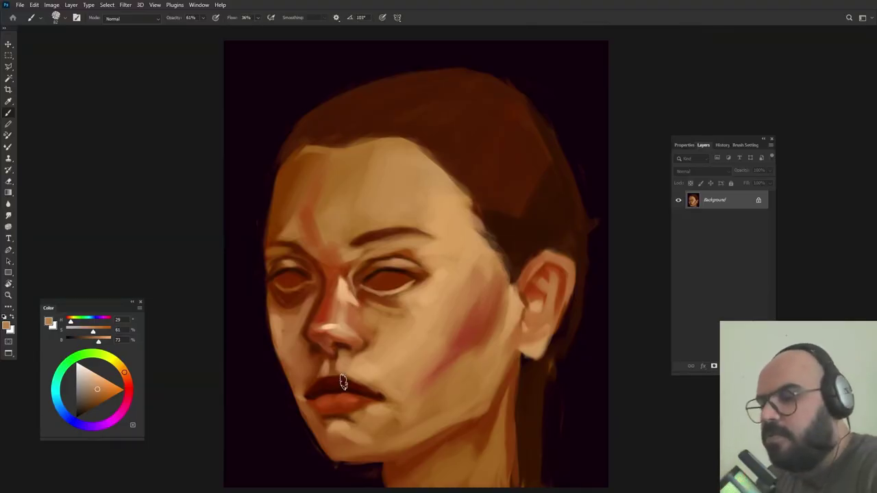
{"action": "left_click", "coordinate": [283, 319], "text": "alt"}
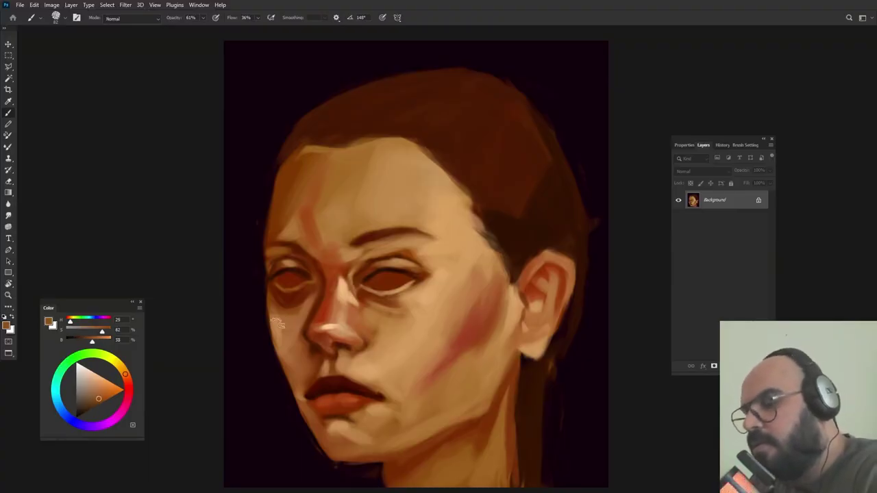
{"action": "left_click", "coordinate": [281, 308], "text": "alt"}
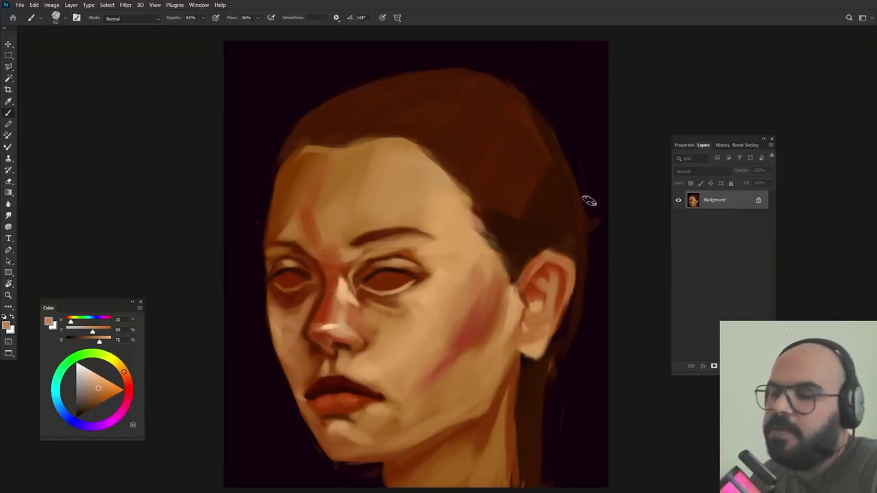
- Paint sampled light skin tones over the upper cheek in front of the ear, fading the top of the blush
{"action": "left_click_drag", "start_coordinate": [560, 282], "coordinate": [558, 283]}
{"action": "left_click", "coordinate": [510, 315], "text": "alt"}
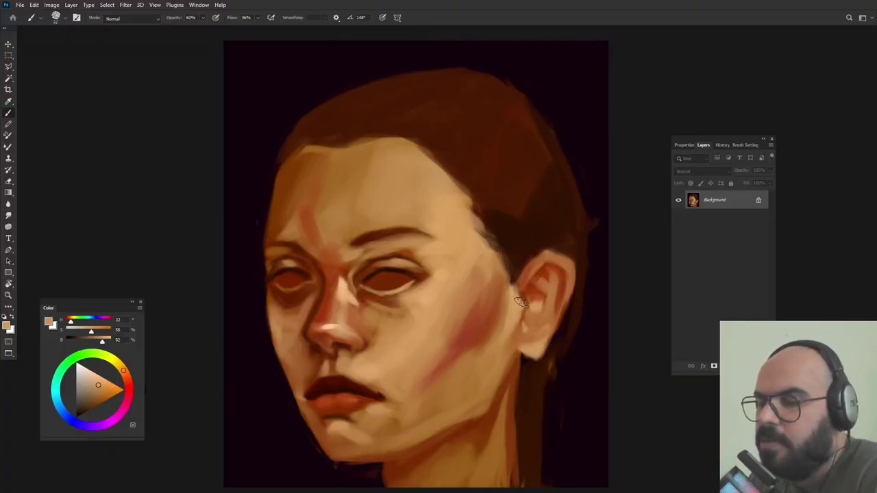
{"action": "left_click", "coordinate": [514, 298], "text": "alt"}
{"action": "mouse_move", "coordinate": [513, 300]}
{"action": "left_mouse_down"}
{"action": "mouse_move", "coordinate": [494, 275]}
{"action": "mouse_move", "coordinate": [499, 263]}
{"action": "mouse_move", "coordinate": [475, 287]}
{"action": "left_mouse_up"}
{"action": "left_click", "coordinate": [511, 303], "text": "alt"}
{"action": "left_click", "coordinate": [431, 304], "text": "alt"}
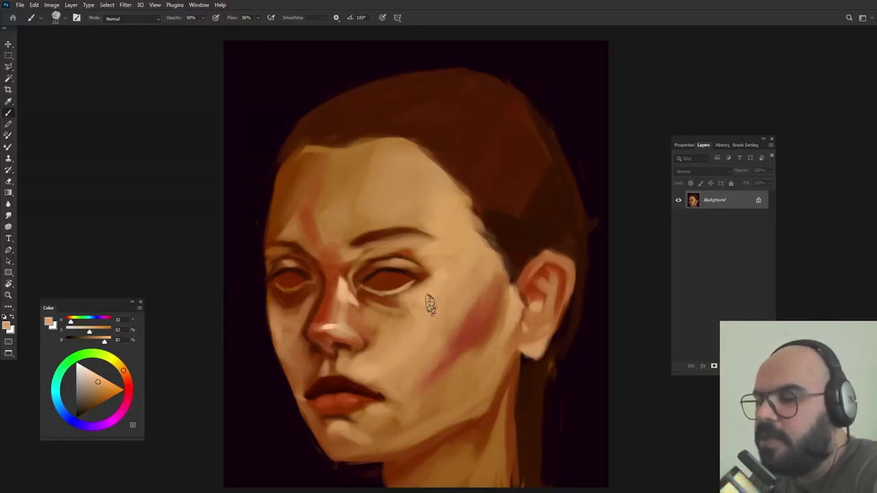
- Soften the diagonal cheek blush down toward the jaw with sampled mid skin and rosy tones
{"action": "left_click", "coordinate": [469, 313], "text": "alt"}
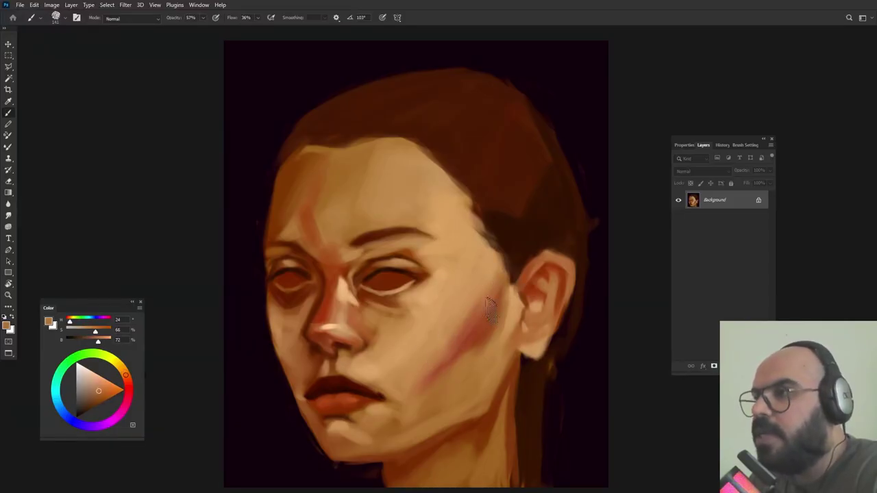
{"action": "left_click_drag", "start_coordinate": [499, 311], "coordinate": [415, 408]}
{"action": "left_click", "coordinate": [498, 324], "text": "alt"}
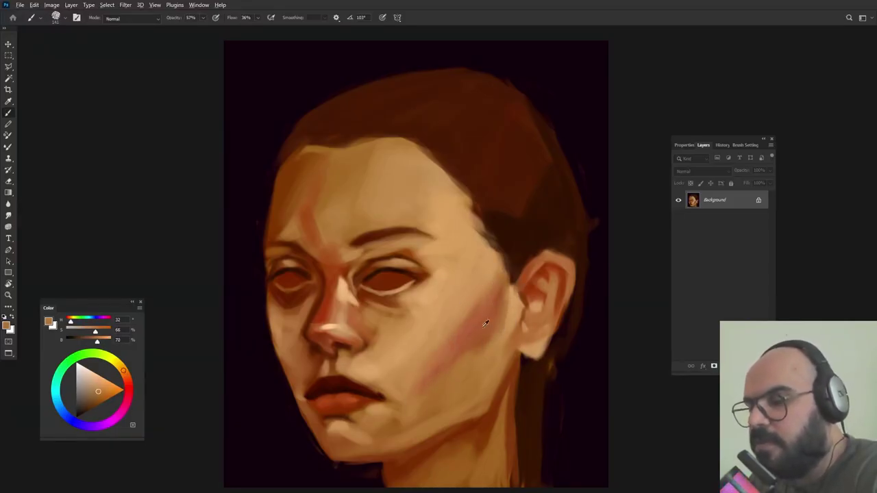
{"action": "left_click", "coordinate": [485, 326], "text": "alt"}
{"action": "left_click_drag", "start_coordinate": [467, 352], "coordinate": [416, 400]}
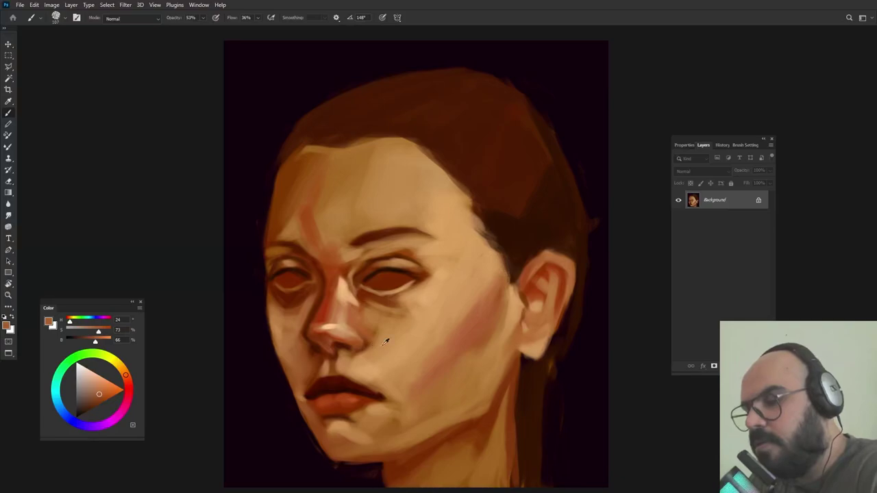
- Paint a subtle cheek fold beside the nostril with a smaller brush and blend it with sampled light skin tones
{"action": "key", "text": "["}
{"action": "key", "text": "["}
{"action": "key", "text": "["}
{"action": "key", "text": "["}
{"action": "key", "text": "["}
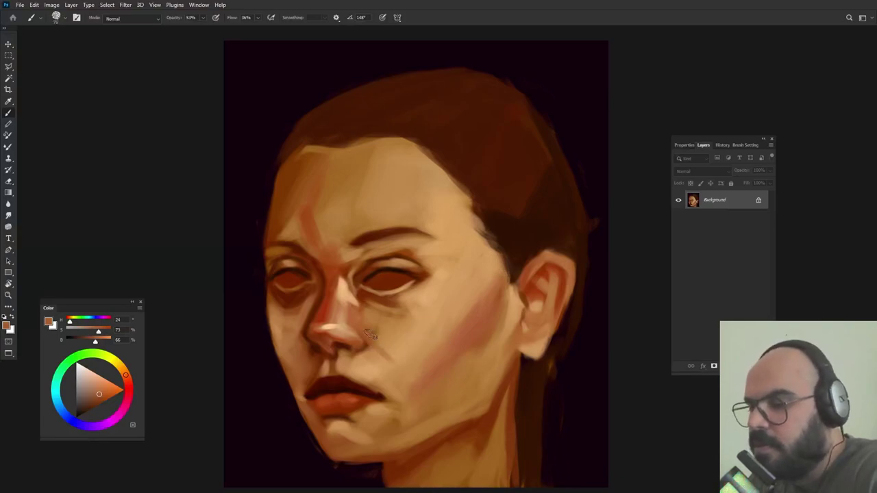
{"action": "left_click", "coordinate": [389, 343], "text": "alt"}
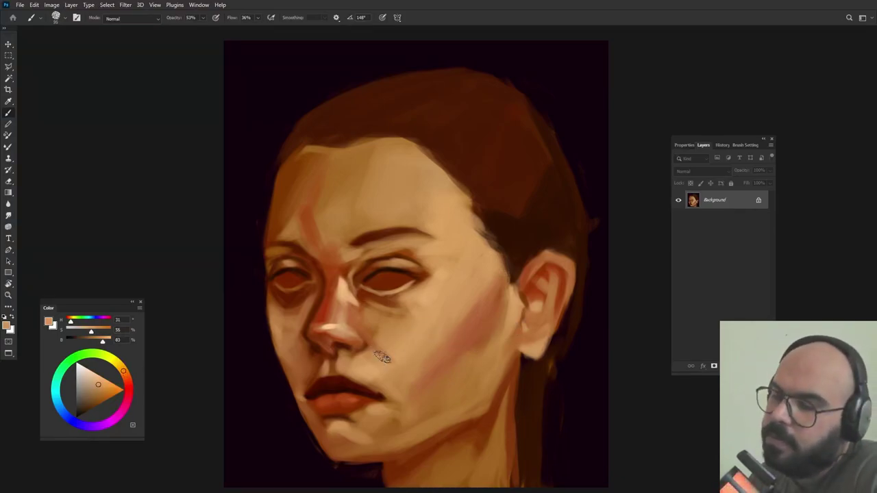
{"action": "left_click", "coordinate": [380, 359], "text": "alt"}
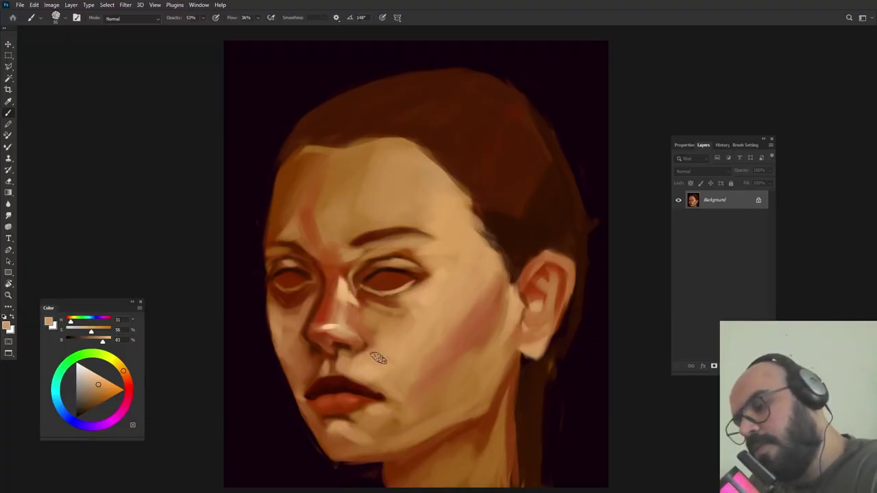
- Glaze the cheek beside the nose with sampled orange-brown using a larger, rotated brush, then blend it toward the blush
{"action": "left_click", "coordinate": [381, 311], "text": "alt"}
{"action": "key", "text": "]"}
{"action": "key", "text": "]"}
{"action": "key", "text": "]"}
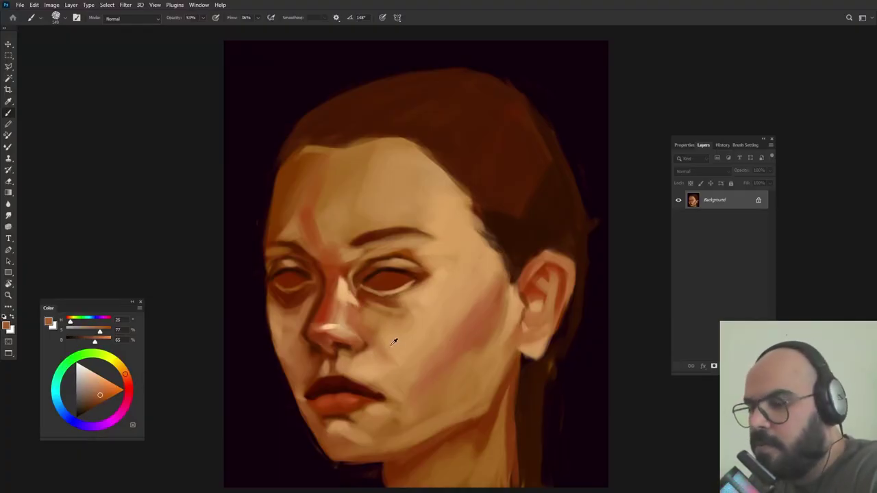
{"action": "key", "text": "shift+Right"}
{"action": "key", "text": "shift+Right"}
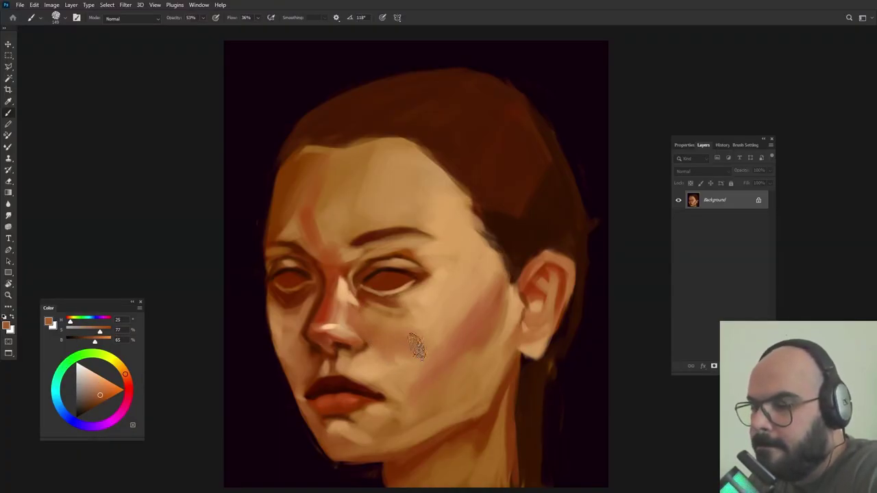
{"action": "left_click", "coordinate": [465, 318], "text": "alt"}
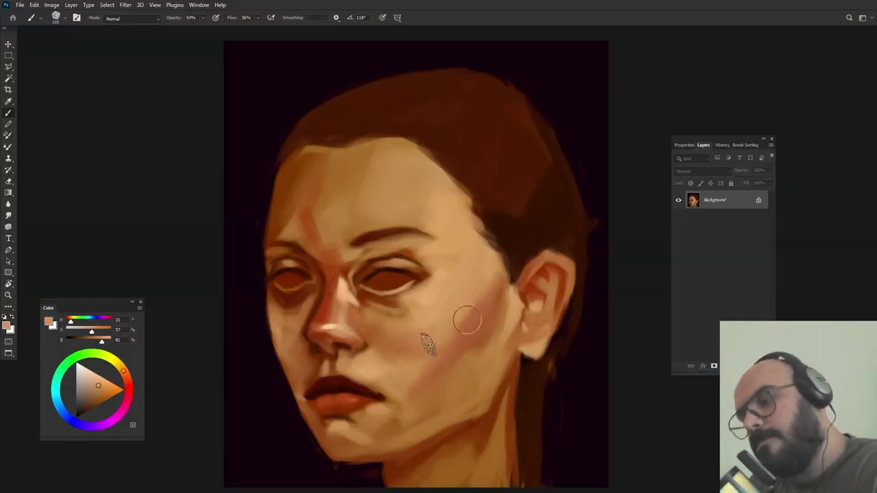
- Blend the area below the near mouth corner and under the lower lip with sampled mid skin and brown tones
{"action": "left_click", "coordinate": [385, 415], "text": "alt"}
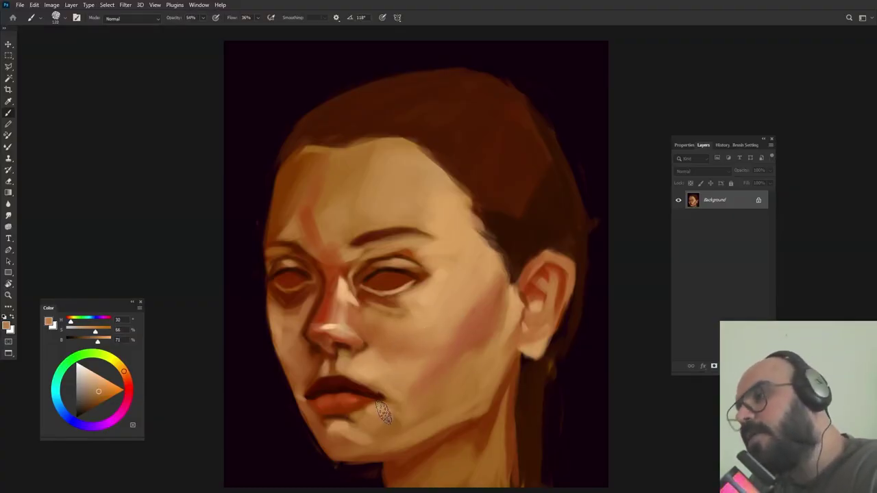
{"action": "left_click_drag", "start_coordinate": [385, 437], "coordinate": [371, 420], "text": "alt"}
{"action": "left_click", "coordinate": [318, 418], "text": "alt"}
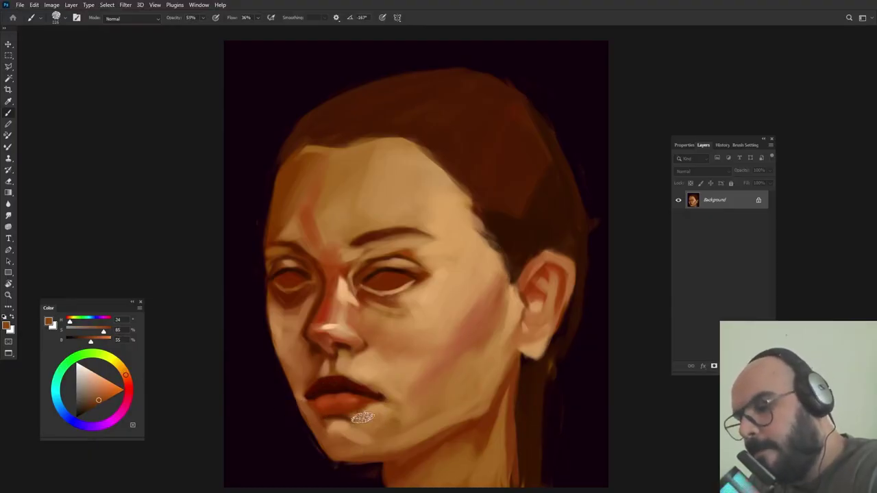
{"action": "left_click", "coordinate": [381, 411], "text": "alt"}
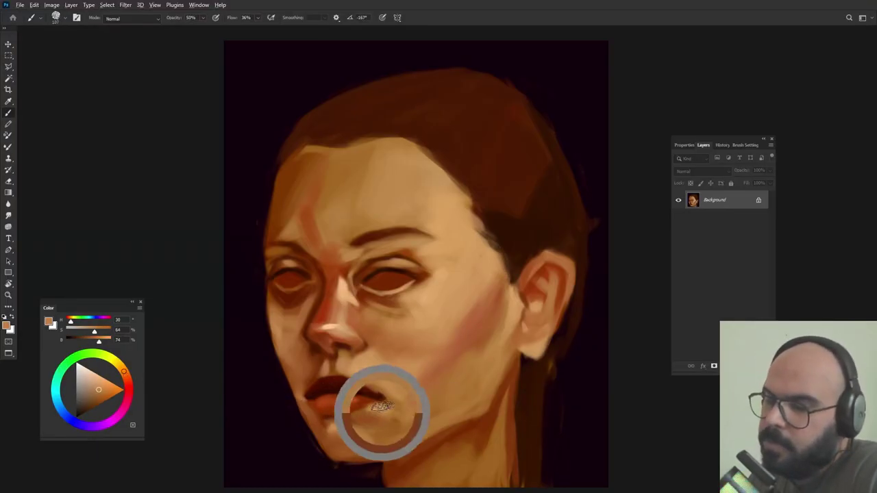
- Lighten the front plane of the chin with a sampled light skin tone and blend its edges with mid and brown tones
{"action": "left_click", "coordinate": [428, 296], "text": "alt"}
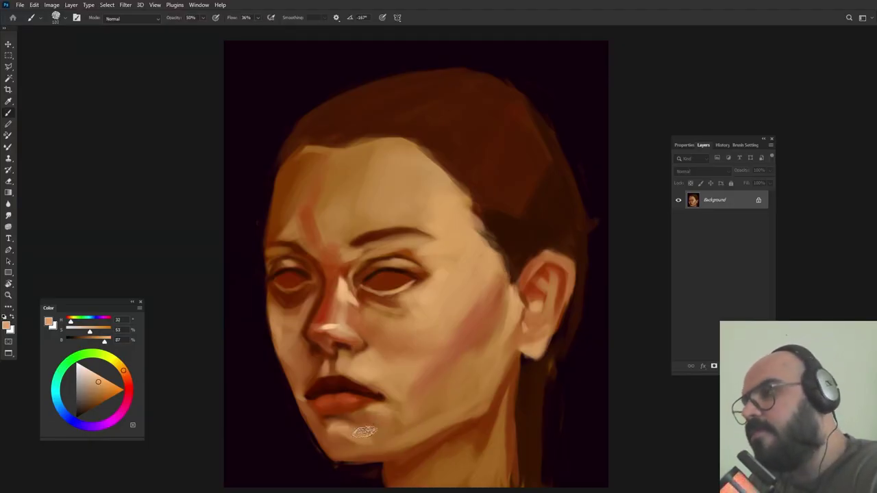
{"action": "mouse_move", "coordinate": [344, 431]}
{"action": "left_mouse_down"}
{"action": "mouse_move", "coordinate": [335, 451]}
{"action": "mouse_move", "coordinate": [363, 452]}
{"action": "left_mouse_up"}
{"action": "left_click", "coordinate": [350, 443], "text": "alt"}
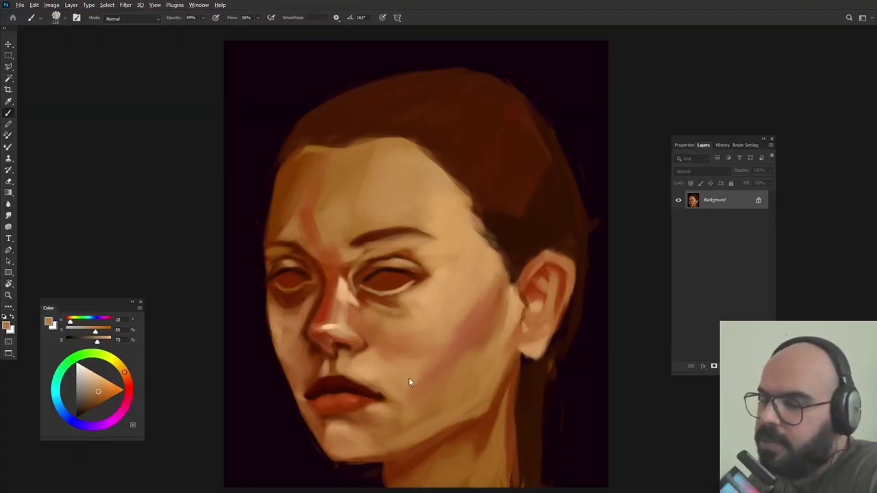
{"action": "left_click", "coordinate": [385, 450], "text": "alt"}
{"action": "left_click", "coordinate": [328, 428], "text": "alt"}
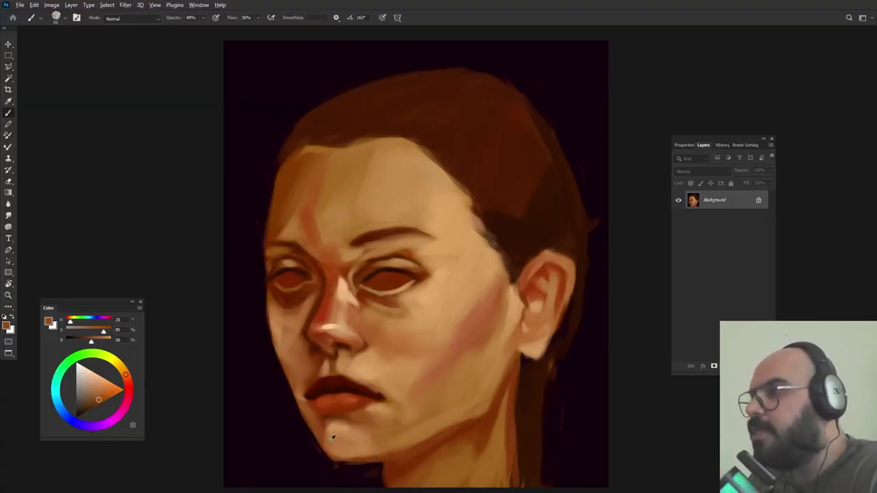
- Add a small dark accent near the tip of the chin and soften it with the sampled surrounding skin tone
{"action": "left_click", "coordinate": [374, 405], "text": "alt"}
{"action": "left_click", "coordinate": [344, 343], "text": "alt"}
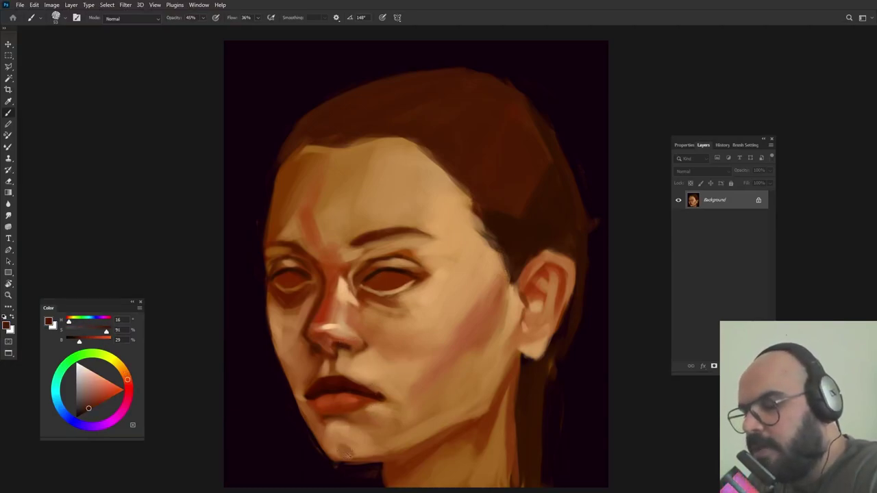
{"action": "left_click", "coordinate": [354, 446], "text": "alt"}
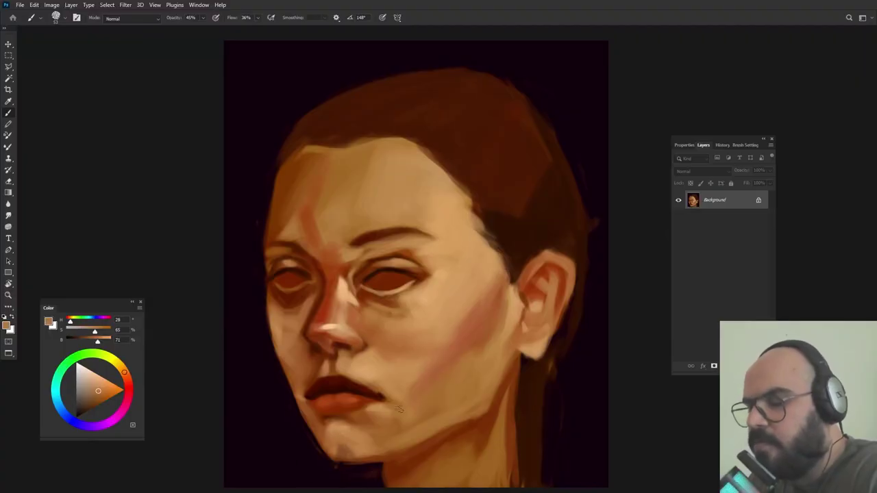
- Brighten the temple beside the outer end of the near eyebrow with a lighter peach tone and blend it into the skin
{"action": "left_click", "coordinate": [442, 270], "text": "alt"}
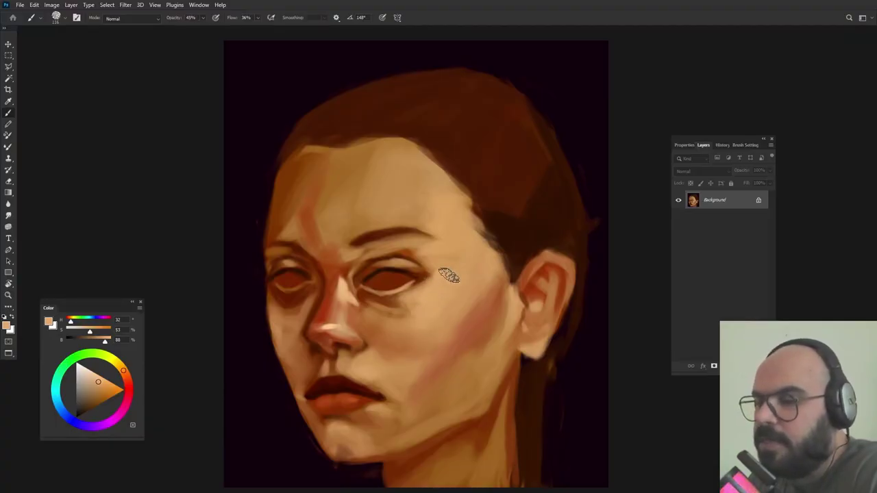
{"action": "left_click", "coordinate": [440, 270], "text": "alt"}
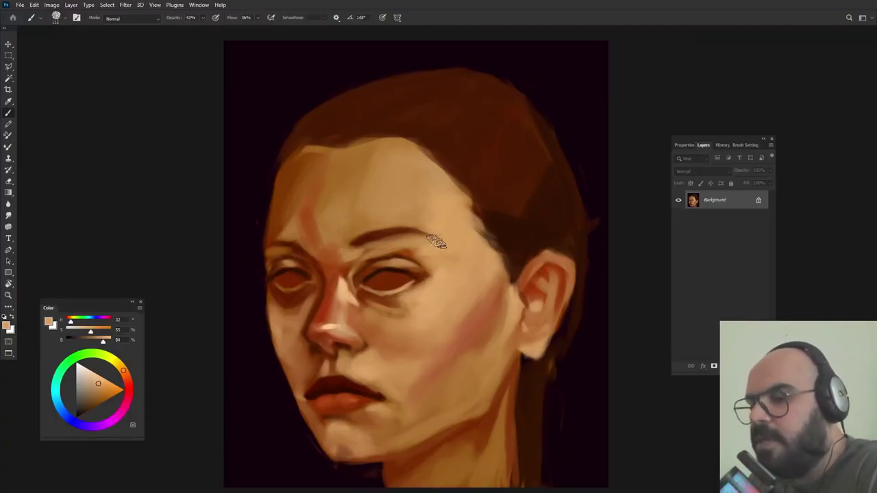
{"action": "left_click_drag", "start_coordinate": [98, 379], "coordinate": [103, 363]}
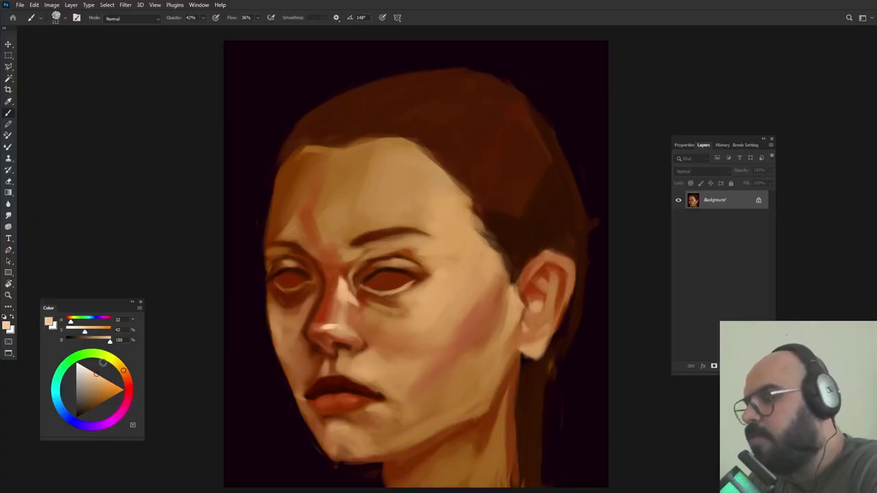
{"action": "left_click", "coordinate": [434, 245], "text": "alt"}
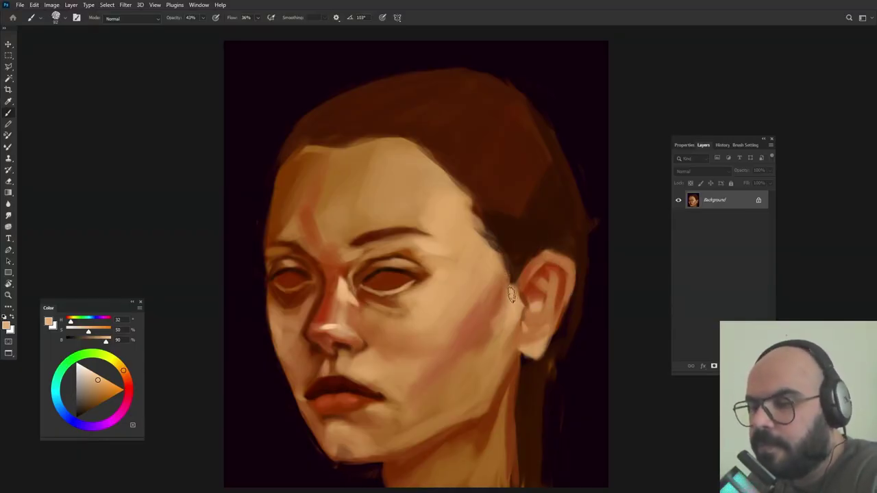
- Refine the ear's outer rim and lobe and the skin in front of it with sampled light and mid skin tones
{"action": "left_click", "coordinate": [499, 313], "text": "alt"}
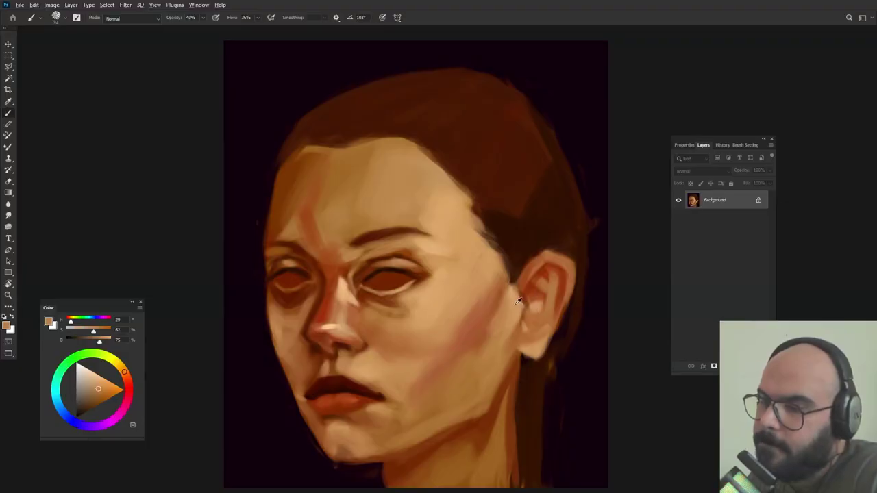
{"action": "left_click", "coordinate": [530, 284], "text": "alt"}
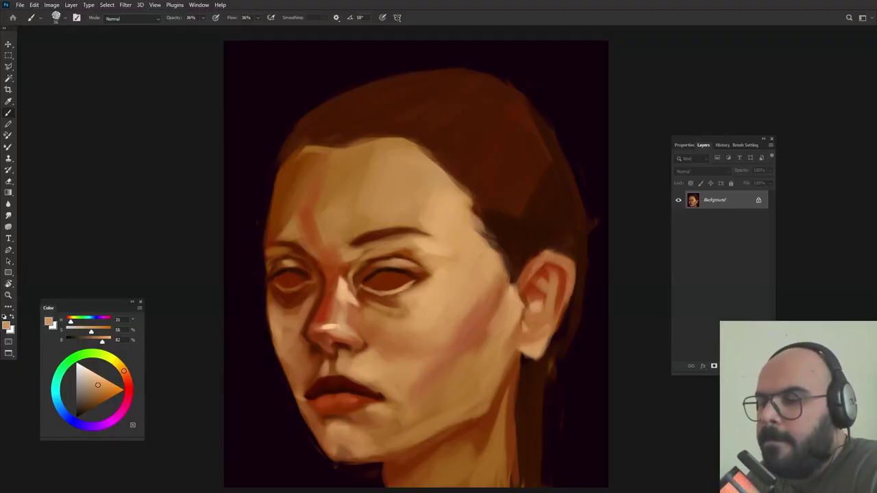
{"action": "left_click", "coordinate": [489, 318], "text": "alt"}
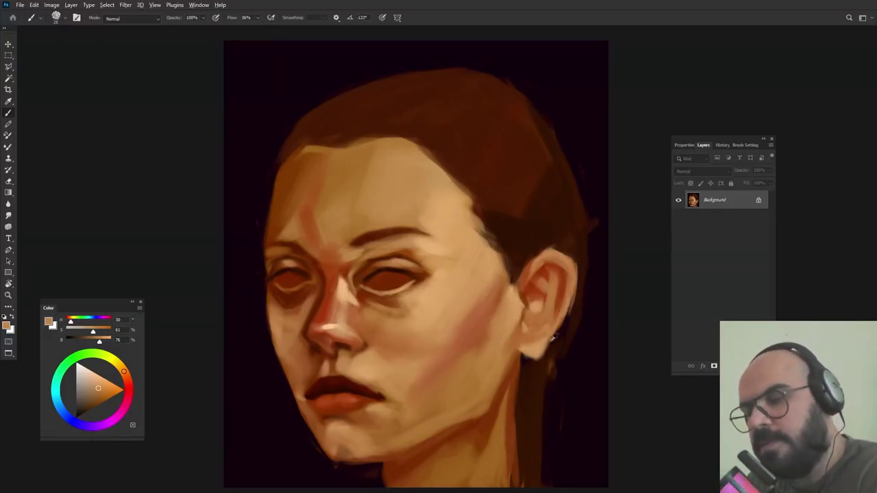
{"action": "left_click", "coordinate": [509, 360], "text": "alt"}
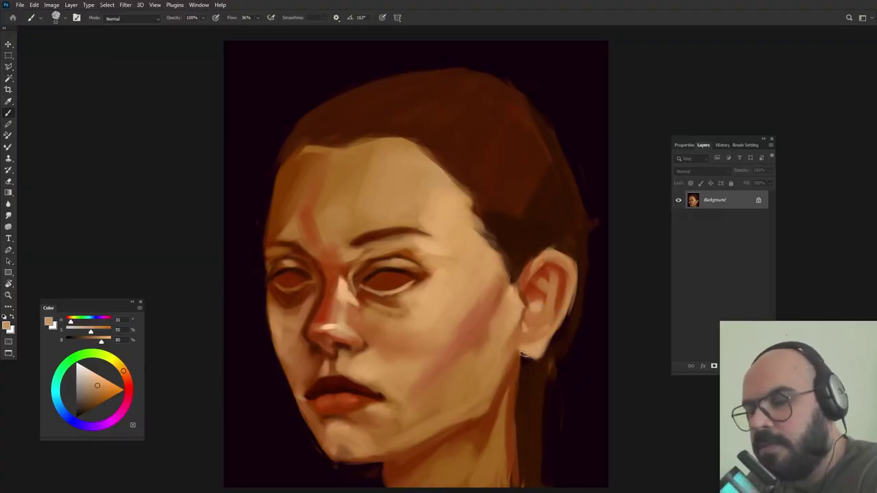
- Block in the side plane of the hair above the temple with a saturated orange-brown, H 31, S 91, B 71
{"action": "left_click", "coordinate": [527, 225], "text": "alt"}
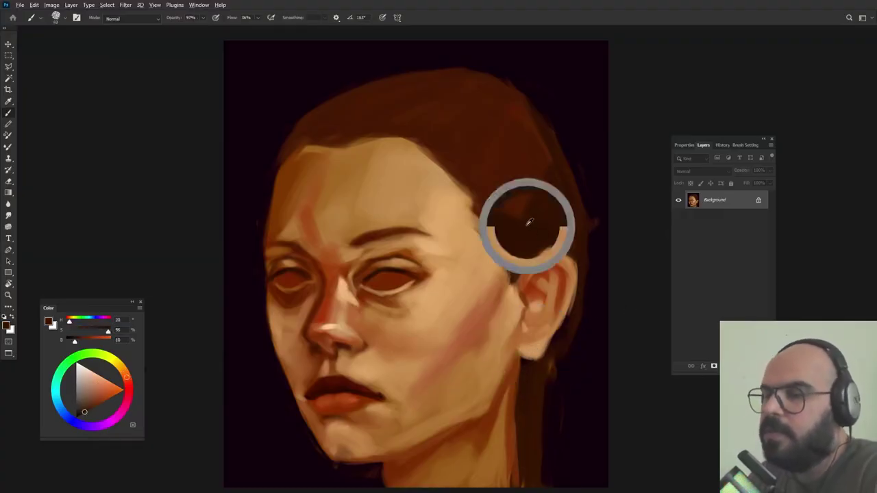
{"action": "left_click_drag", "start_coordinate": [502, 185], "coordinate": [511, 185]}
{"action": "left_click", "coordinate": [500, 182], "text": "alt"}
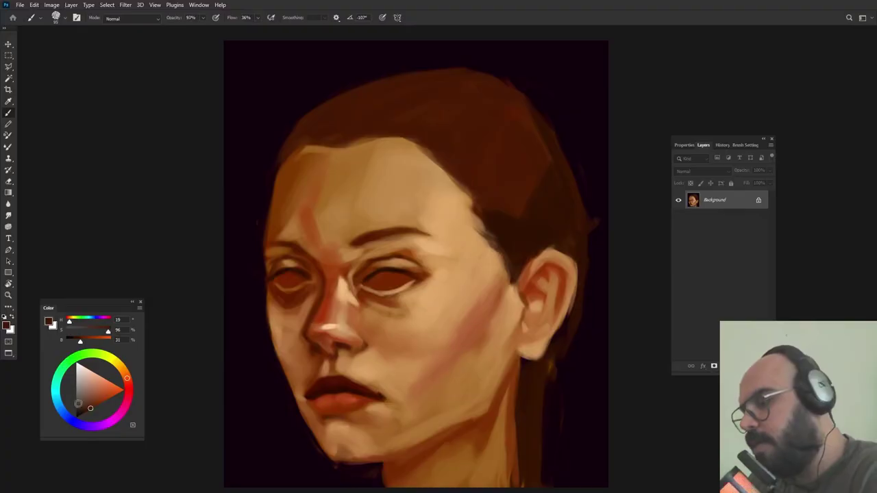
{"action": "left_click", "coordinate": [124, 371]}
{"action": "left_click", "coordinate": [106, 396]}
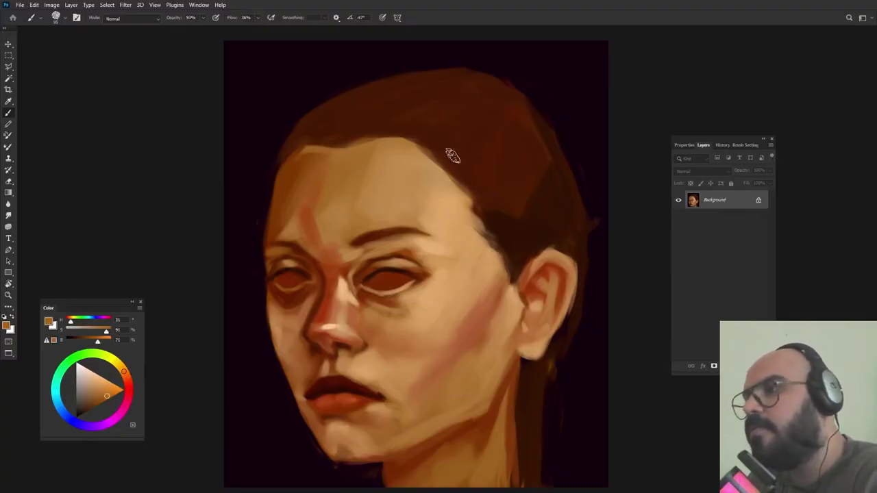
{"action": "mouse_move", "coordinate": [443, 154]}
{"action": "left_mouse_down"}
{"action": "mouse_move", "coordinate": [425, 129]}
{"action": "mouse_move", "coordinate": [480, 184]}
{"action": "mouse_move", "coordinate": [473, 143]}
{"action": "mouse_move", "coordinate": [420, 128]}
{"action": "mouse_move", "coordinate": [460, 131]}
{"action": "mouse_move", "coordinate": [497, 160]}
{"action": "mouse_move", "coordinate": [477, 159]}
{"action": "mouse_move", "coordinate": [497, 116]}
{"action": "mouse_move", "coordinate": [442, 143]}
{"action": "left_mouse_up"}
{"action": "mouse_move", "coordinate": [391, 124]}
{"action": "left_mouse_down"}
{"action": "mouse_move", "coordinate": [461, 160]}
{"action": "mouse_move", "coordinate": [429, 142]}
{"action": "mouse_move", "coordinate": [371, 131]}
{"action": "mouse_move", "coordinate": [485, 96]}
{"action": "mouse_move", "coordinate": [365, 129]}
{"action": "mouse_move", "coordinate": [460, 91]}
{"action": "mouse_move", "coordinate": [517, 95]}
{"action": "mouse_move", "coordinate": [478, 93]}
{"action": "mouse_move", "coordinate": [476, 103]}
{"action": "mouse_move", "coordinate": [522, 135]}
{"action": "left_mouse_up"}
{"action": "left_click_drag", "start_coordinate": [500, 121], "coordinate": [511, 127]}
{"action": "mouse_move", "coordinate": [432, 124]}
{"action": "left_mouse_down"}
{"action": "mouse_move", "coordinate": [477, 123]}
{"action": "mouse_move", "coordinate": [477, 103]}
{"action": "mouse_move", "coordinate": [498, 93]}
{"action": "mouse_move", "coordinate": [480, 96]}
{"action": "mouse_move", "coordinate": [499, 100]}
{"action": "mouse_move", "coordinate": [514, 170]}
{"action": "mouse_move", "coordinate": [499, 148]}
{"action": "mouse_move", "coordinate": [467, 165]}
{"action": "mouse_move", "coordinate": [446, 151]}
{"action": "mouse_move", "coordinate": [494, 209]}
{"action": "mouse_move", "coordinate": [461, 184]}
{"action": "mouse_move", "coordinate": [467, 161]}
{"action": "mouse_move", "coordinate": [513, 217]}
{"action": "mouse_move", "coordinate": [506, 139]}
{"action": "mouse_move", "coordinate": [513, 212]}
{"action": "mouse_move", "coordinate": [528, 160]}
{"action": "left_mouse_up"}
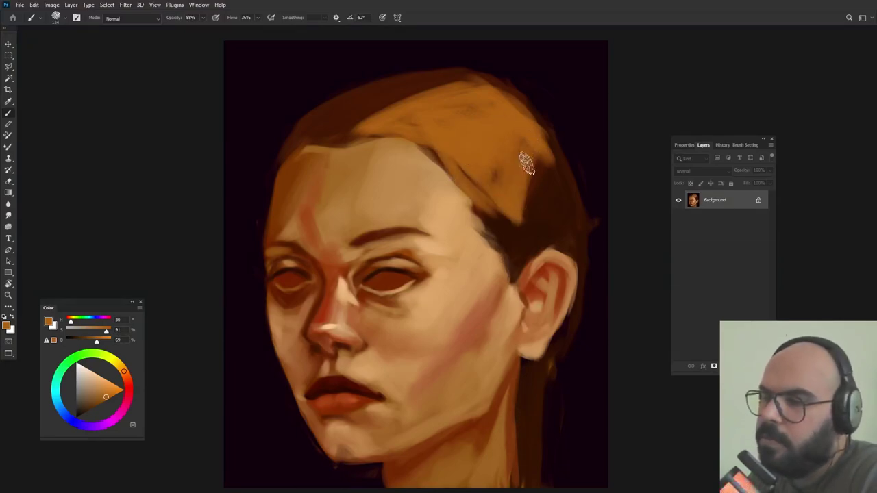
- Extend the orange hair tone toward the far side of the forehead and crown with long strokes that follow the hair direction
{"action": "key", "text": "shift+Right"}
{"action": "key", "text": "shift+Right"}
{"action": "key", "text": "shift+Left"}
{"action": "key", "text": "shift+Left"}
{"action": "key", "text": "shift+Left"}
{"action": "key", "text": "shift+Left"}
{"action": "key", "text": "shift+Left"}
{"action": "key", "text": "shift+Left"}
{"action": "key", "text": "shift+Left"}
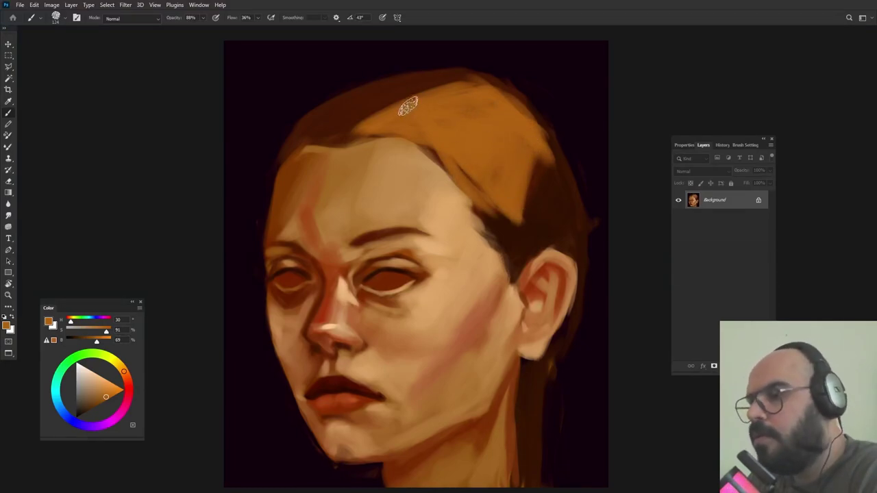
{"action": "left_click_drag", "start_coordinate": [408, 105], "coordinate": [387, 113]}
{"action": "left_click", "coordinate": [371, 125], "text": "alt"}
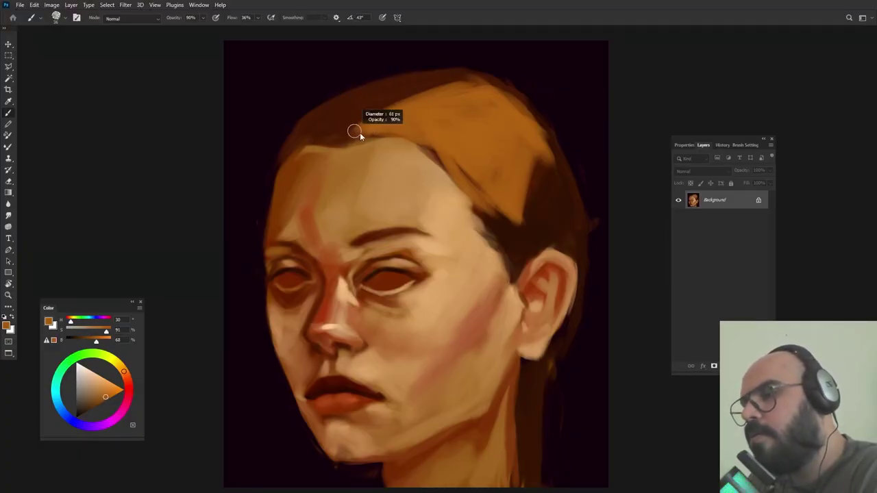
{"action": "left_click", "coordinate": [373, 124], "text": "alt"}
{"action": "key", "text": "shift+Right"}
{"action": "key", "text": "shift+Right"}
{"action": "mouse_move", "coordinate": [310, 142]}
{"action": "left_mouse_down"}
{"action": "mouse_move", "coordinate": [370, 119]}
{"action": "mouse_move", "coordinate": [349, 125]}
{"action": "mouse_move", "coordinate": [337, 143]}
{"action": "mouse_move", "coordinate": [345, 139]}
{"action": "mouse_move", "coordinate": [314, 139]}
{"action": "mouse_move", "coordinate": [360, 112]}
{"action": "mouse_move", "coordinate": [455, 89]}
{"action": "mouse_move", "coordinate": [317, 133]}
{"action": "mouse_move", "coordinate": [394, 102]}
{"action": "mouse_move", "coordinate": [469, 94]}
{"action": "mouse_move", "coordinate": [364, 107]}
{"action": "mouse_move", "coordinate": [448, 84]}
{"action": "left_mouse_up"}
{"action": "left_click_drag", "start_coordinate": [390, 96], "coordinate": [473, 75]}
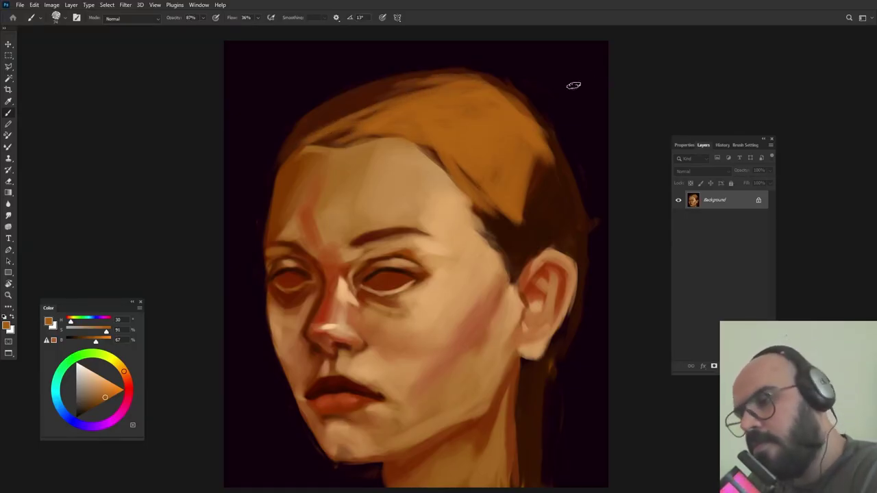
- Paint orange strands down the back contour of the head toward the ear and clean the outline with the sampled background colour
{"action": "left_click", "coordinate": [540, 147], "text": "alt"}
{"action": "left_click_drag", "start_coordinate": [534, 130], "coordinate": [566, 228]}
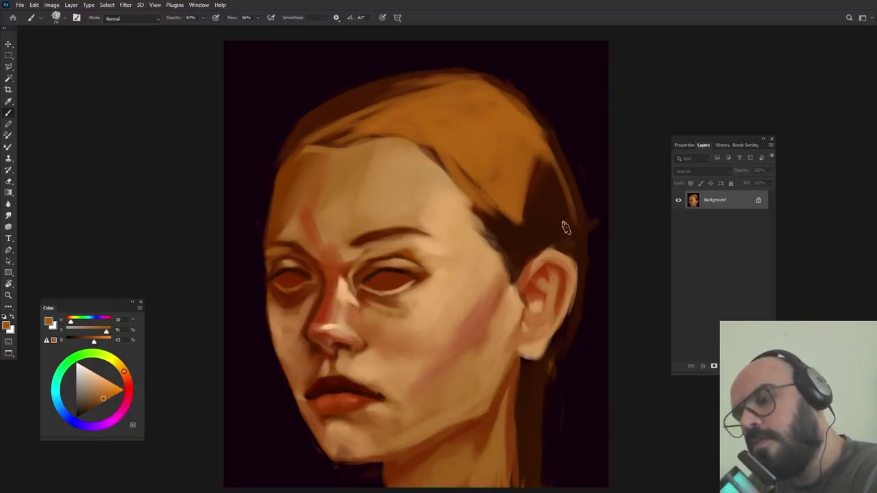
{"action": "left_click_drag", "start_coordinate": [545, 147], "coordinate": [576, 226]}
{"action": "left_click_drag", "start_coordinate": [540, 169], "coordinate": [570, 227]}
{"action": "mouse_move", "coordinate": [553, 143]}
{"action": "left_mouse_down"}
{"action": "mouse_move", "coordinate": [544, 171]}
{"action": "mouse_move", "coordinate": [578, 245]}
{"action": "left_mouse_up"}
{"action": "left_click", "coordinate": [560, 127], "text": "alt"}
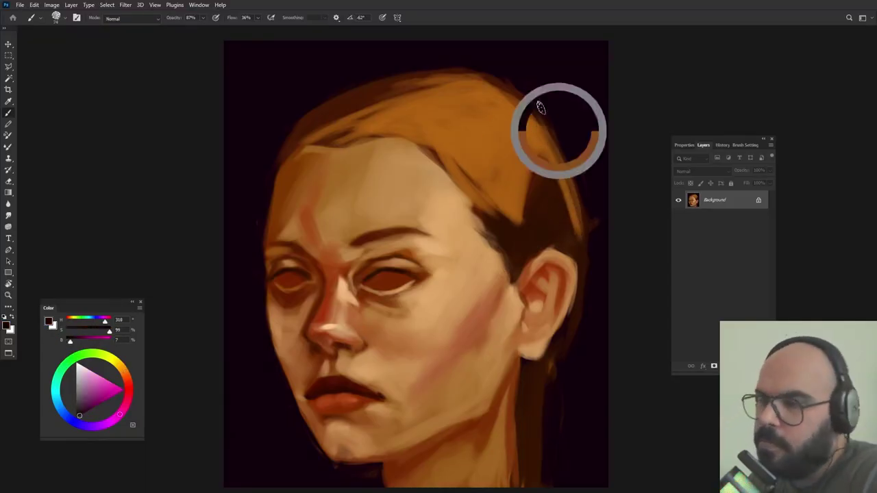
{"action": "left_click_drag", "start_coordinate": [555, 147], "coordinate": [582, 255]}
- Lighten the dark back plane of the hair above the ear with sampled orange and mid brown tones
{"action": "left_click", "coordinate": [523, 176], "text": "alt"}
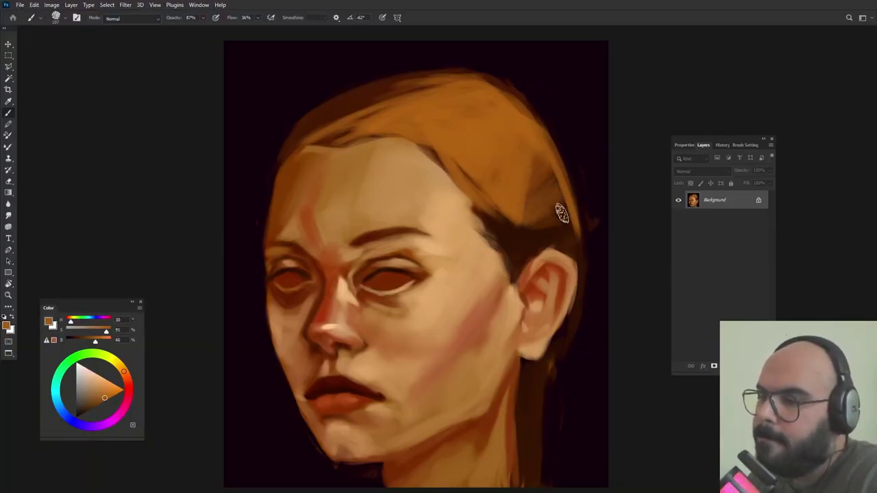
{"action": "left_click", "coordinate": [559, 212], "text": "alt"}
{"action": "right_click", "coordinate": [534, 179], "text": "alt"}
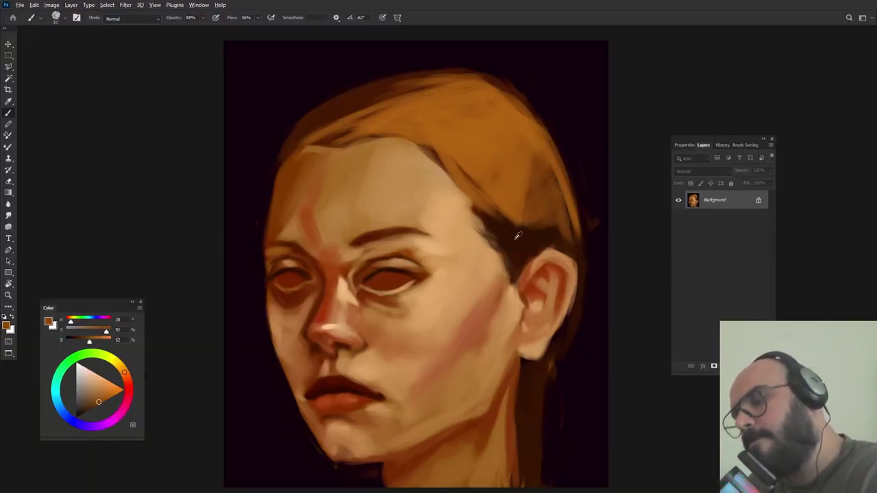
- Interlock dark brown and orange strands above the ear to break up the edge between the lit hair and its shadow
{"action": "left_click", "coordinate": [517, 235], "text": "alt"}
{"action": "mouse_move", "coordinate": [517, 240]}
{"action": "left_mouse_down"}
{"action": "mouse_move", "coordinate": [513, 201]}
{"action": "mouse_move", "coordinate": [507, 208]}
{"action": "mouse_move", "coordinate": [503, 185]}
{"action": "mouse_move", "coordinate": [519, 186]}
{"action": "mouse_move", "coordinate": [538, 243]}
{"action": "mouse_move", "coordinate": [511, 166]}
{"action": "mouse_move", "coordinate": [533, 235]}
{"action": "mouse_move", "coordinate": [525, 229]}
{"action": "mouse_move", "coordinate": [524, 238]}
{"action": "mouse_move", "coordinate": [514, 199]}
{"action": "mouse_move", "coordinate": [520, 186]}
{"action": "mouse_move", "coordinate": [547, 216]}
{"action": "mouse_move", "coordinate": [539, 185]}
{"action": "left_mouse_up"}
{"action": "left_click", "coordinate": [492, 170], "text": "alt"}
{"action": "left_click", "coordinate": [536, 241], "text": "alt"}
{"action": "left_click", "coordinate": [506, 159], "text": "alt"}
{"action": "left_click", "coordinate": [542, 220], "text": "alt"}
{"action": "mouse_move", "coordinate": [549, 229]}
{"action": "left_mouse_down"}
{"action": "mouse_move", "coordinate": [548, 196]}
{"action": "mouse_move", "coordinate": [554, 200]}
{"action": "left_mouse_up"}
{"action": "mouse_move", "coordinate": [563, 223]}
{"action": "left_mouse_down"}
{"action": "mouse_move", "coordinate": [556, 200]}
{"action": "mouse_move", "coordinate": [540, 214]}
{"action": "left_mouse_up"}
{"action": "left_click", "coordinate": [541, 163], "text": "alt"}
{"action": "left_click_drag", "start_coordinate": [546, 175], "coordinate": [570, 229]}
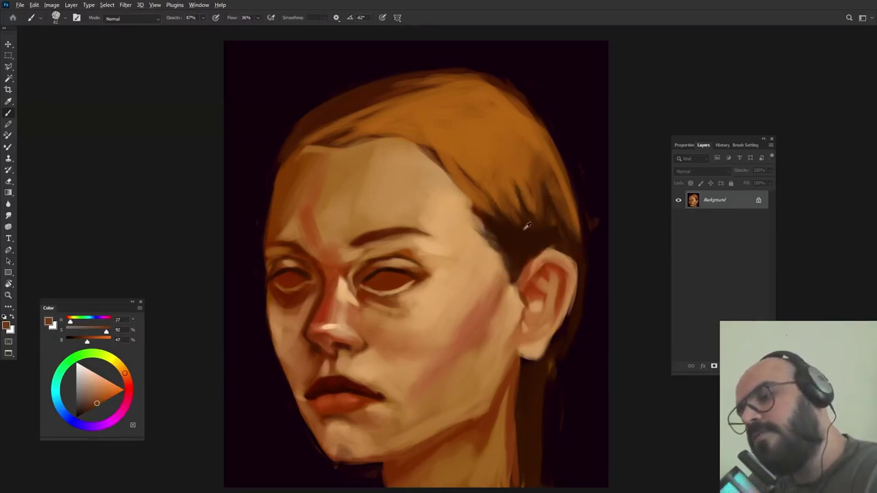
- Paint a dark brown band along the hairline from the middle of the forehead down to the near temple
{"action": "left_click", "coordinate": [526, 228], "text": "alt"}
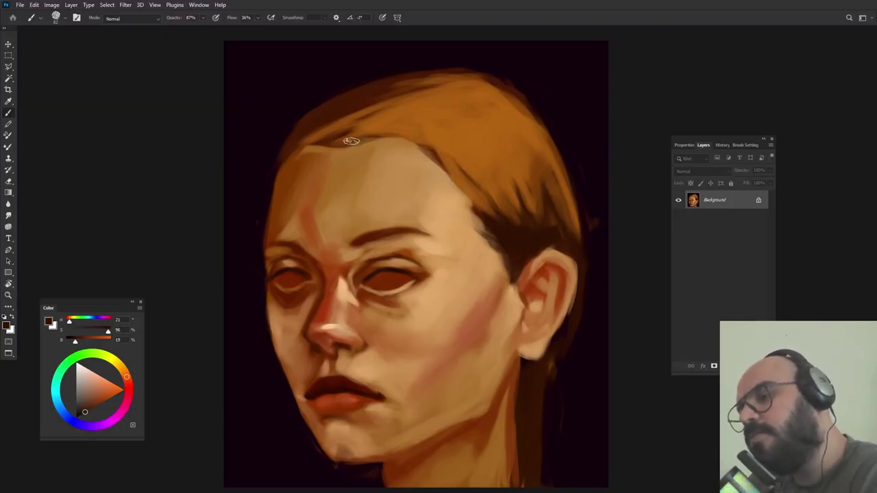
{"action": "left_click_drag", "start_coordinate": [351, 141], "coordinate": [409, 132]}
{"action": "left_click", "coordinate": [351, 97], "text": "alt"}
{"action": "mouse_move", "coordinate": [354, 133]}
{"action": "left_mouse_down"}
{"action": "mouse_move", "coordinate": [388, 127]}
{"action": "mouse_move", "coordinate": [425, 143]}
{"action": "mouse_move", "coordinate": [452, 169]}
{"action": "left_mouse_up"}
{"action": "left_click_drag", "start_coordinate": [403, 133], "coordinate": [483, 206]}
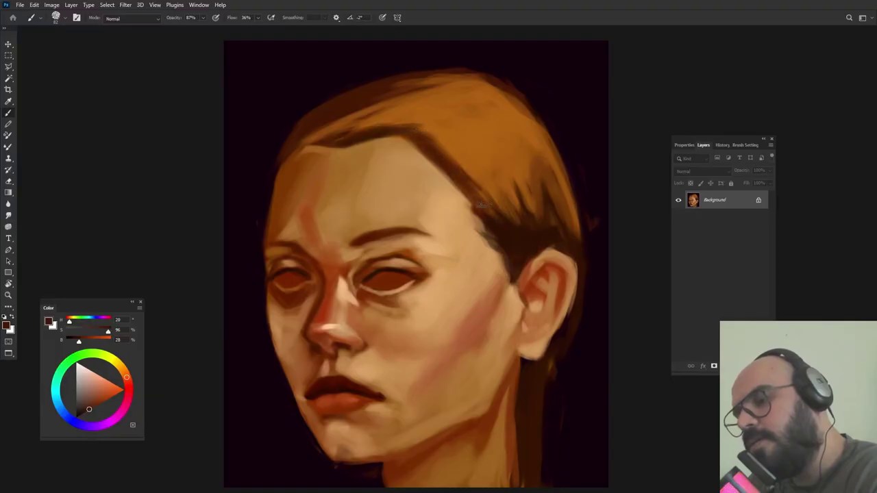
- Thin the dark hairline band at the temple and soften the crown edge with sampled orange and brown hair tones
{"action": "left_click", "coordinate": [452, 141], "text": "alt"}
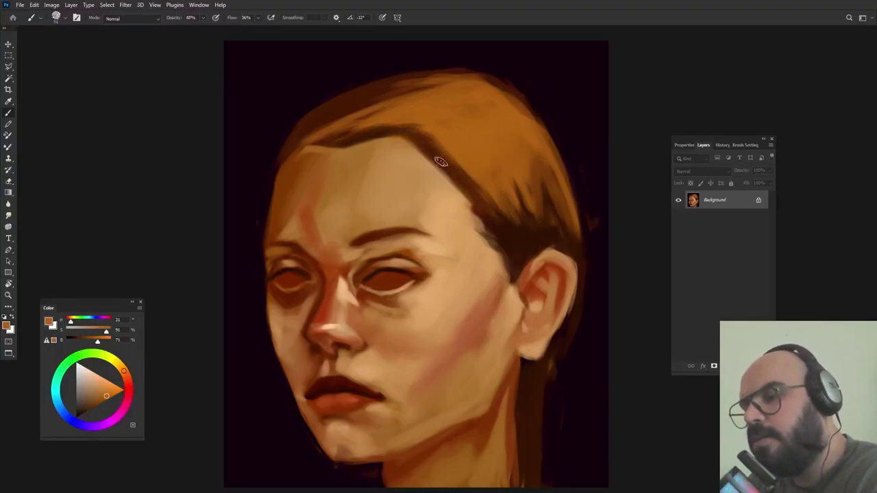
{"action": "left_click", "coordinate": [423, 140], "text": "alt"}
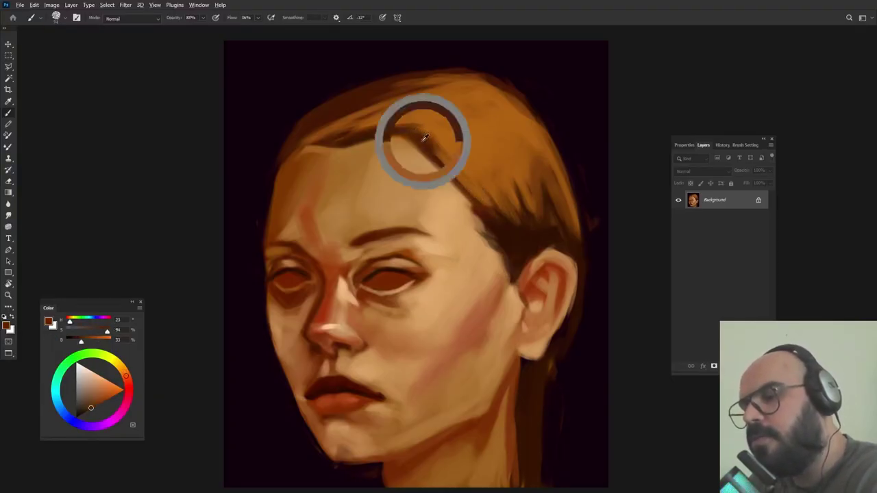
{"action": "left_click", "coordinate": [329, 111], "text": "alt"}
{"action": "mouse_move", "coordinate": [330, 131]}
{"action": "left_mouse_down"}
{"action": "mouse_move", "coordinate": [408, 89]}
{"action": "mouse_move", "coordinate": [364, 90]}
{"action": "mouse_move", "coordinate": [517, 86]}
{"action": "left_mouse_up"}
{"action": "left_click", "coordinate": [498, 145], "text": "alt"}
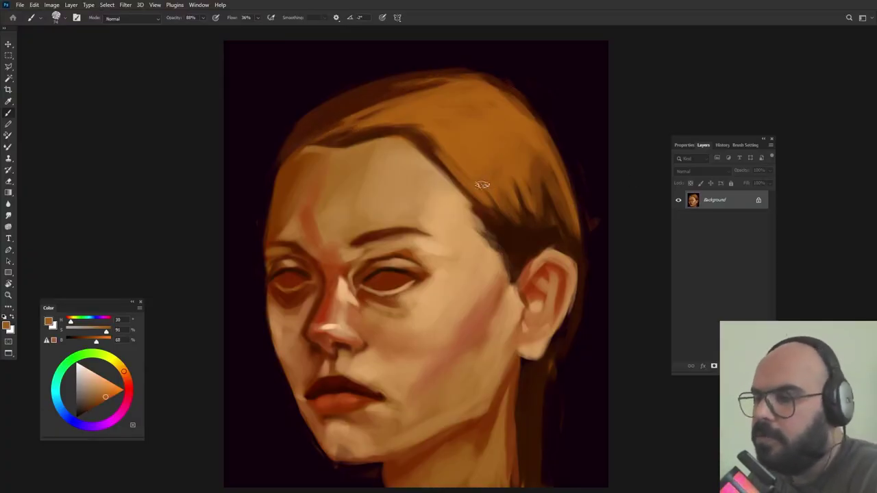
- Add light peach highlight streaks across the side of the hair and blend them with a sampled orange tone
{"action": "left_click", "coordinate": [96, 382]}
{"action": "key", "text": "shift+Right"}
{"action": "key", "text": "shift+Right"}
{"action": "key", "text": "shift+Right"}
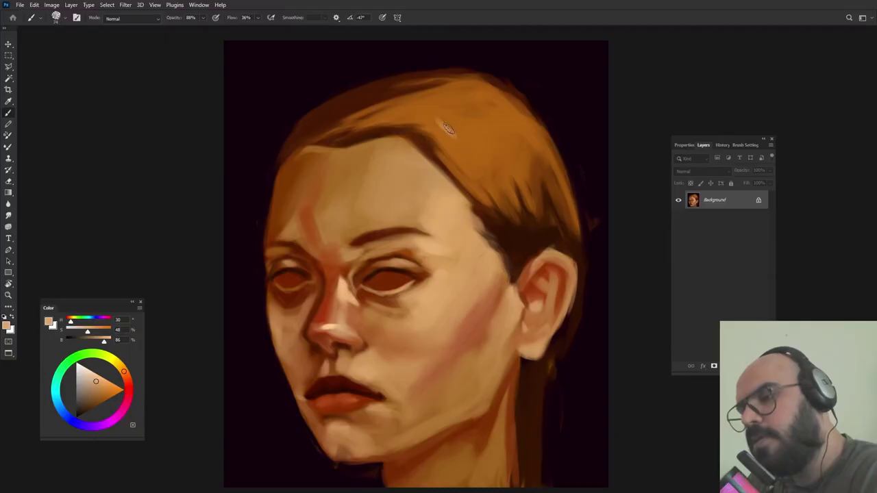
{"action": "mouse_move", "coordinate": [442, 134]}
{"action": "left_mouse_down"}
{"action": "mouse_move", "coordinate": [468, 136]}
{"action": "mouse_move", "coordinate": [484, 156]}
{"action": "left_mouse_up"}
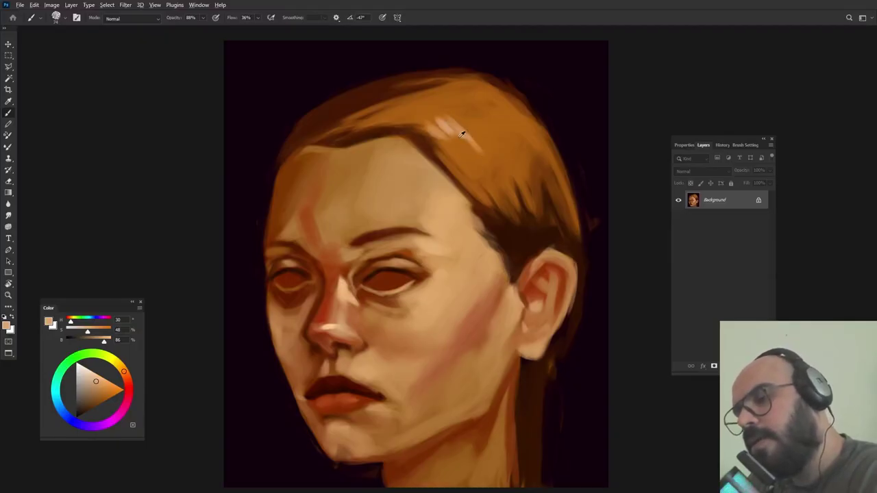
{"action": "left_click", "coordinate": [461, 132], "text": "alt"}
{"action": "mouse_move", "coordinate": [490, 157]}
{"action": "left_mouse_down"}
{"action": "mouse_move", "coordinate": [466, 116]}
{"action": "mouse_move", "coordinate": [499, 139]}
{"action": "mouse_move", "coordinate": [480, 107]}
{"action": "mouse_move", "coordinate": [498, 103]}
{"action": "mouse_move", "coordinate": [531, 143]}
{"action": "left_mouse_up"}
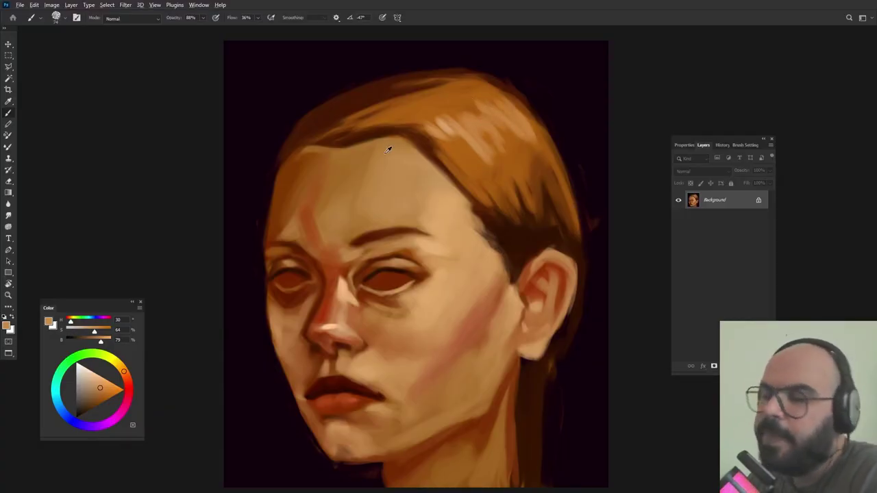
- Soften the dark hairline above the forehead and near temple with sampled mid brown hair tones
{"action": "left_click", "coordinate": [436, 153], "text": "alt"}
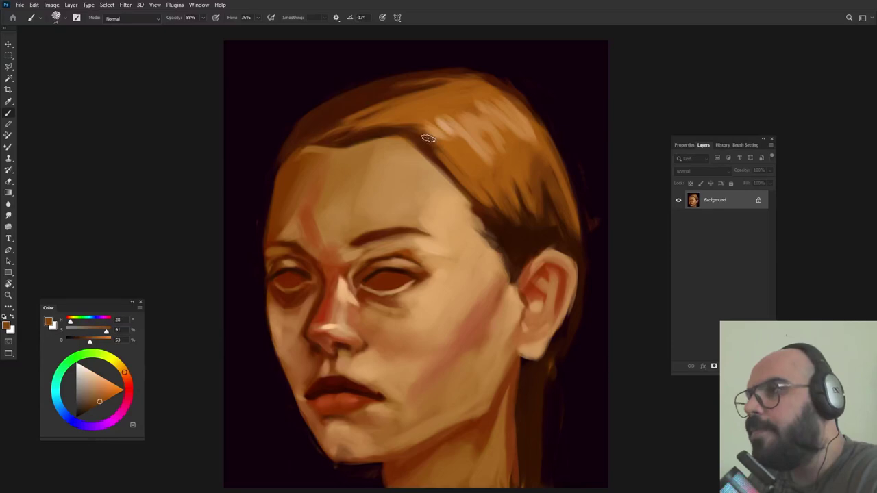
{"action": "mouse_move", "coordinate": [409, 129]}
{"action": "left_mouse_down"}
{"action": "mouse_move", "coordinate": [435, 155]}
{"action": "mouse_move", "coordinate": [348, 147]}
{"action": "left_mouse_up"}
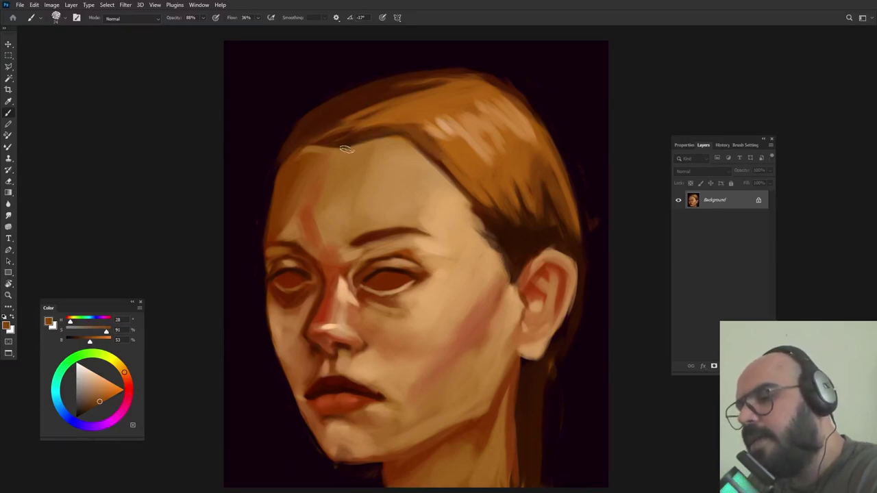
{"action": "left_click", "coordinate": [444, 152], "text": "alt"}
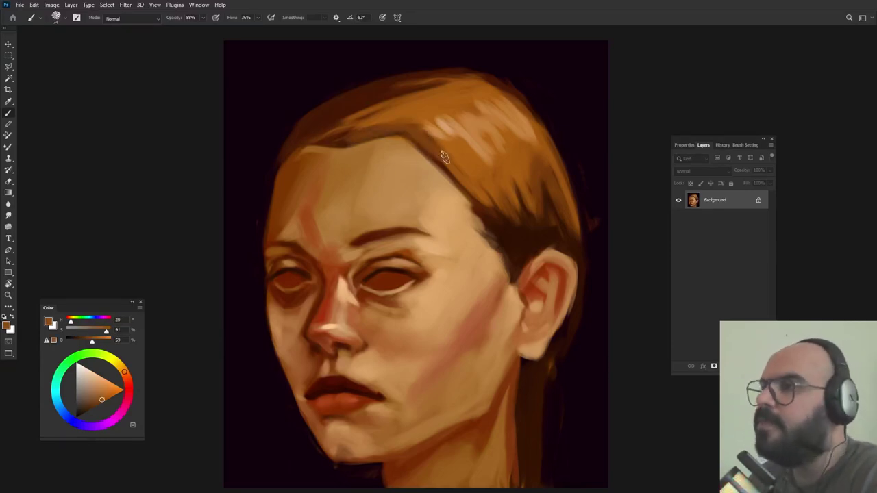
- Sharpen the forehead hairline with a thin dark brown edge and sample the adjoining skin tone to clean it up
{"action": "left_click", "coordinate": [495, 229], "text": "alt"}
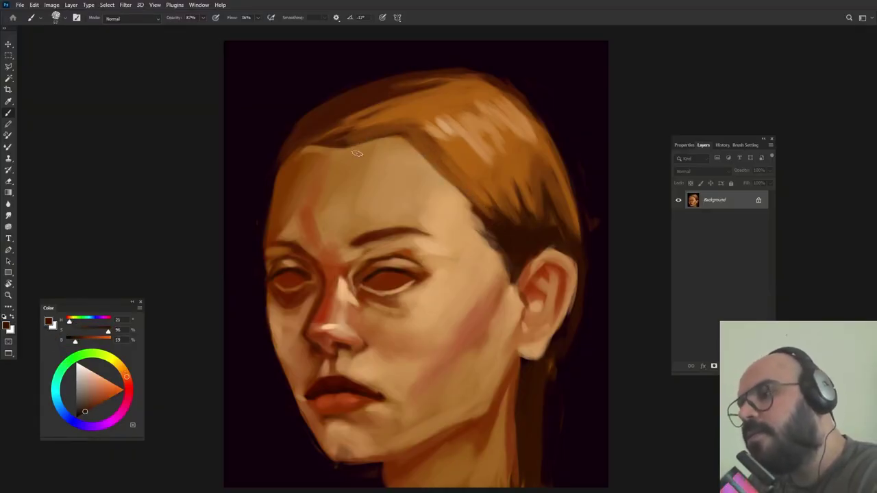
{"action": "mouse_move", "coordinate": [356, 154]}
{"action": "left_mouse_down"}
{"action": "mouse_move", "coordinate": [335, 147]}
{"action": "mouse_move", "coordinate": [453, 143]}
{"action": "left_mouse_up"}
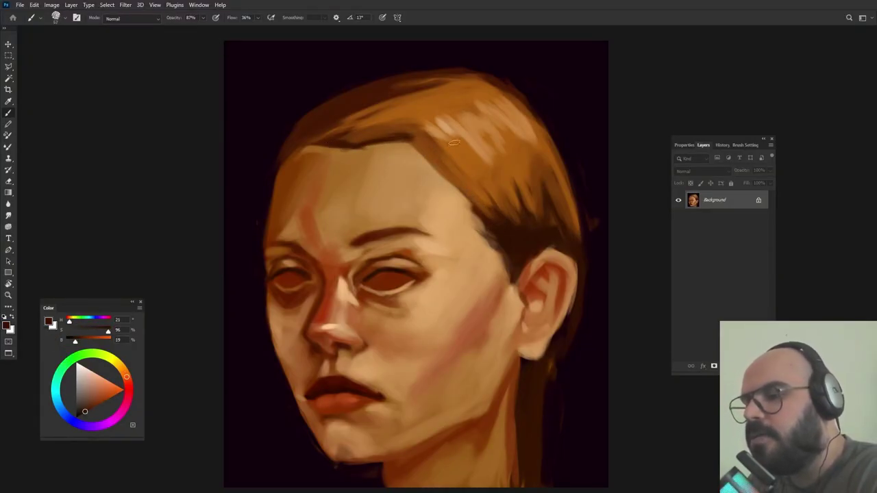
{"action": "left_click", "coordinate": [349, 153], "text": "alt"}
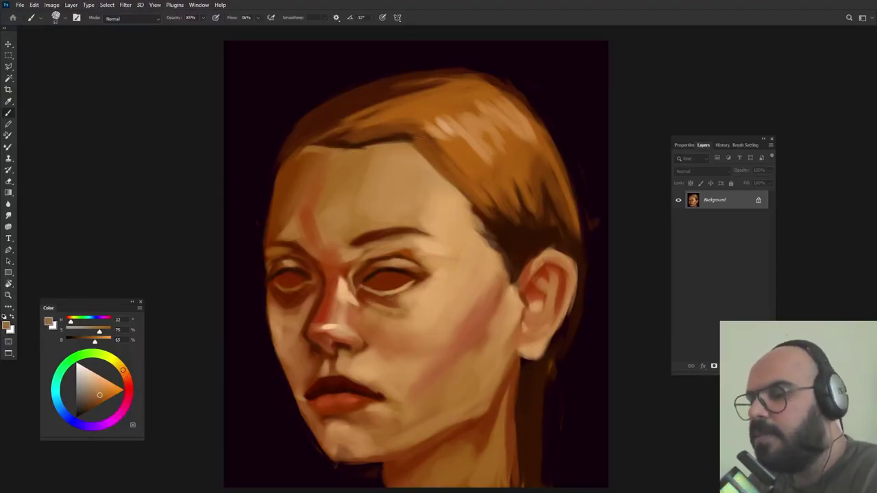
- Define the near temple hairline with sampled brown strokes and add dark strands where it meets the shadow above the ear
{"action": "left_click", "coordinate": [412, 133], "text": "alt"}
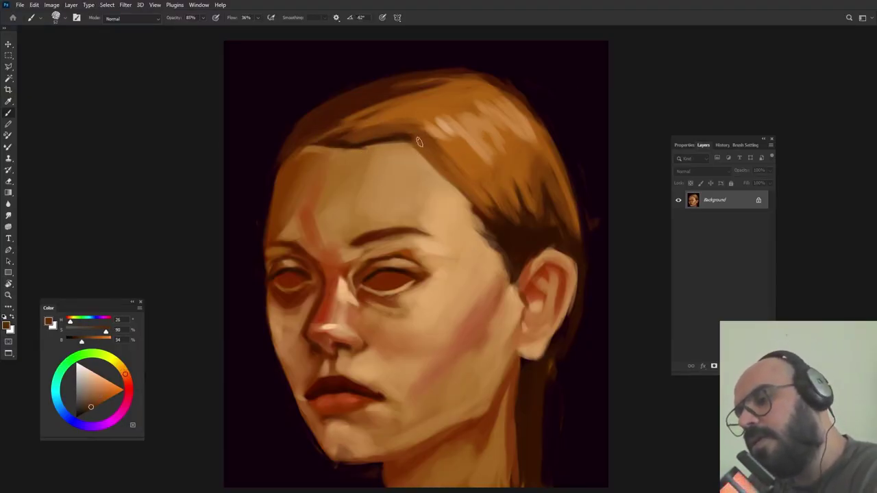
{"action": "mouse_move", "coordinate": [409, 140]}
{"action": "left_mouse_down"}
{"action": "mouse_move", "coordinate": [463, 188]}
{"action": "mouse_move", "coordinate": [419, 162]}
{"action": "mouse_move", "coordinate": [468, 194]}
{"action": "left_mouse_up"}
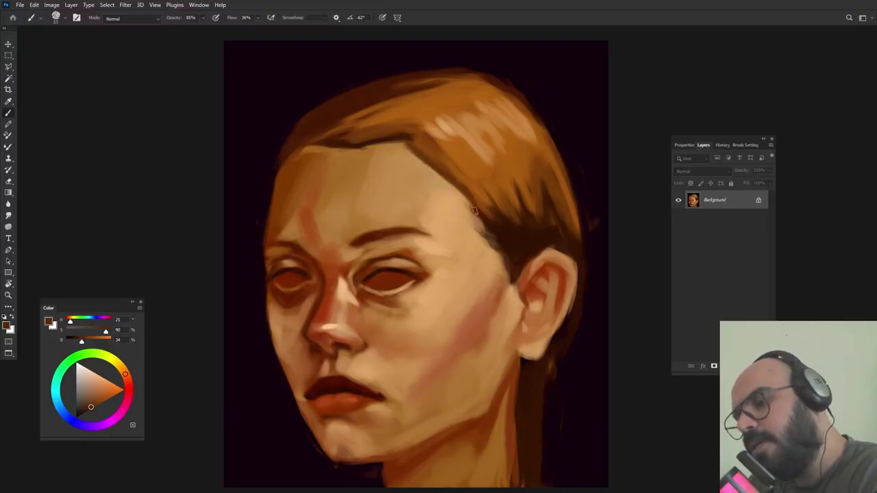
{"action": "left_click", "coordinate": [405, 151], "text": "alt"}
{"action": "left_click", "coordinate": [416, 146], "text": "alt"}
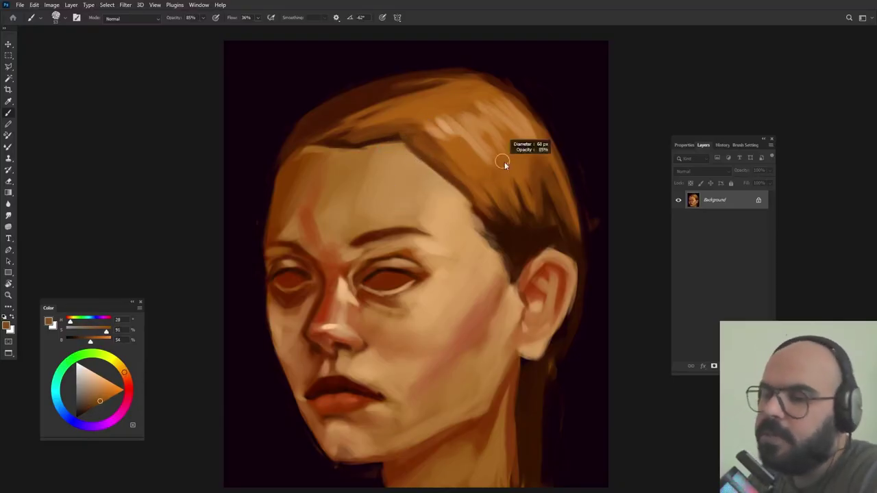
{"action": "left_click", "coordinate": [503, 225], "text": "alt"}
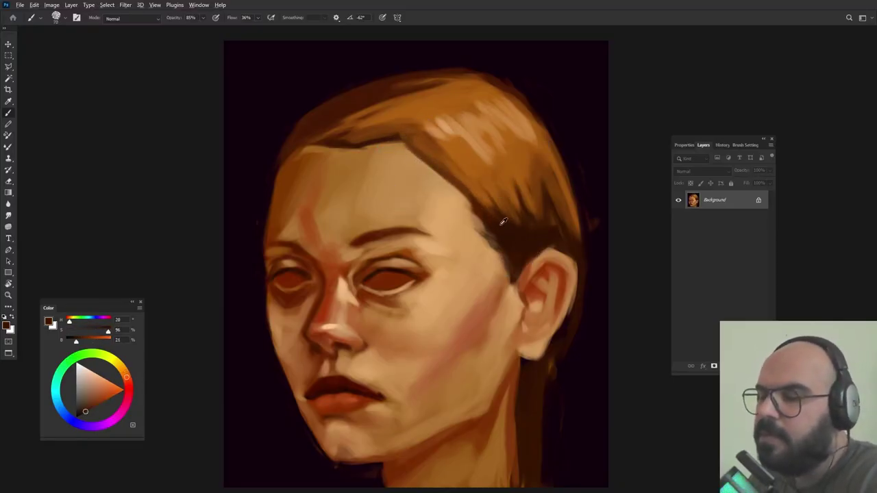
{"action": "mouse_move", "coordinate": [491, 205]}
{"action": "left_mouse_down"}
{"action": "mouse_move", "coordinate": [464, 172]}
{"action": "mouse_move", "coordinate": [490, 211]}
{"action": "left_mouse_up"}
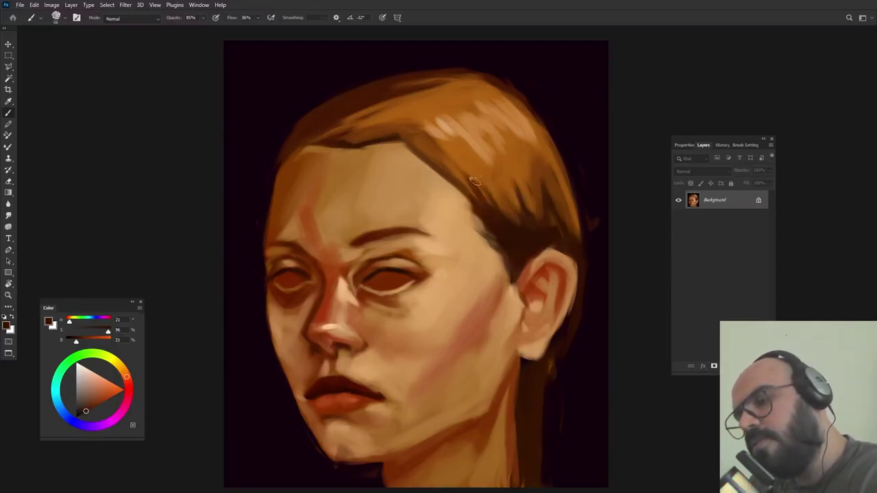
- Blend the ragged shadow edge of the hair above the ear with sampled orange and dark brown strands
{"action": "left_click_drag", "start_coordinate": [472, 182], "coordinate": [508, 213]}
{"action": "left_click", "coordinate": [470, 159], "text": "alt"}
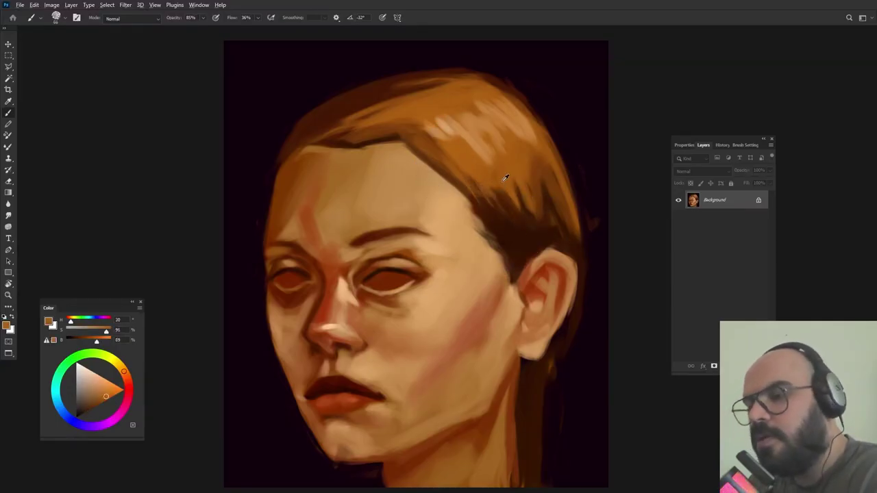
{"action": "left_click", "coordinate": [519, 205], "text": "alt"}
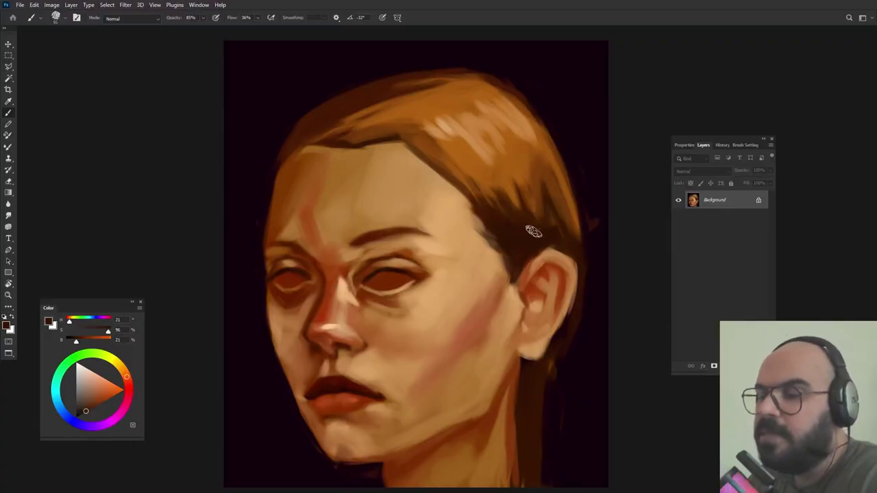
{"action": "left_click", "coordinate": [520, 165], "text": "alt"}
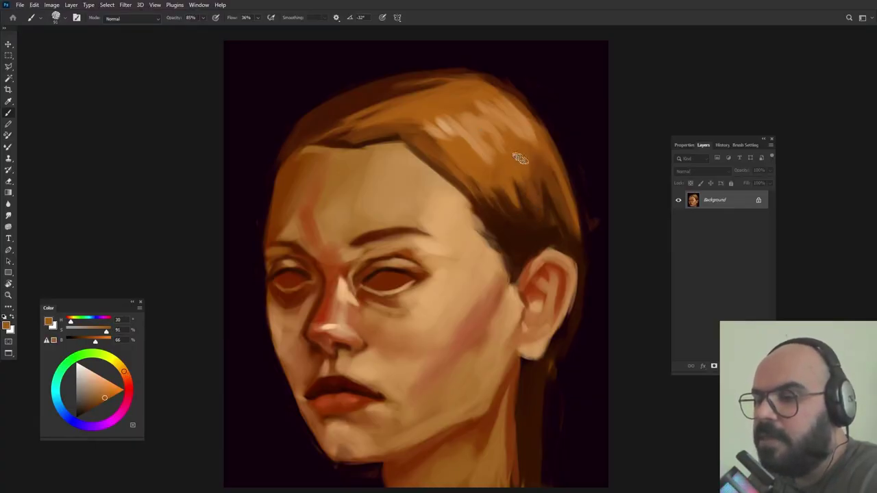
{"action": "left_click", "coordinate": [539, 225], "text": "alt"}
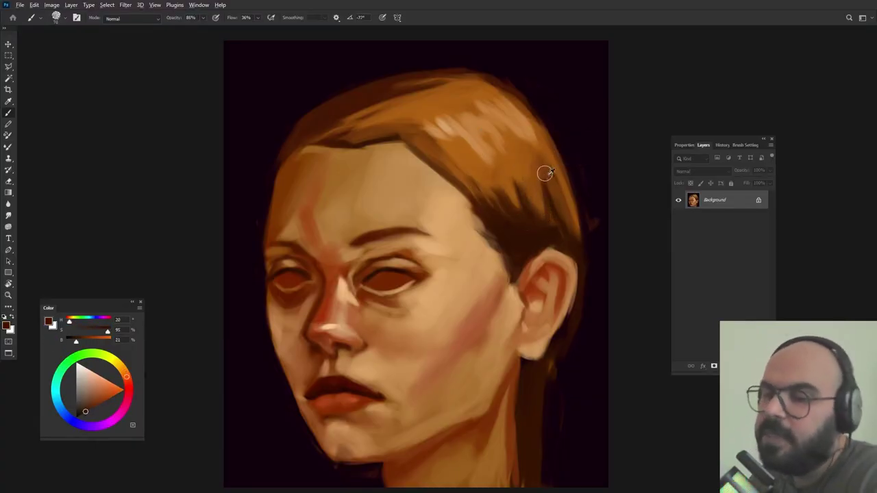
- Blend mid-brown strands into the hair behind the ear and add a light orange highlight along the hair's outer edge from the crown
{"action": "left_click", "coordinate": [543, 172], "text": "alt"}
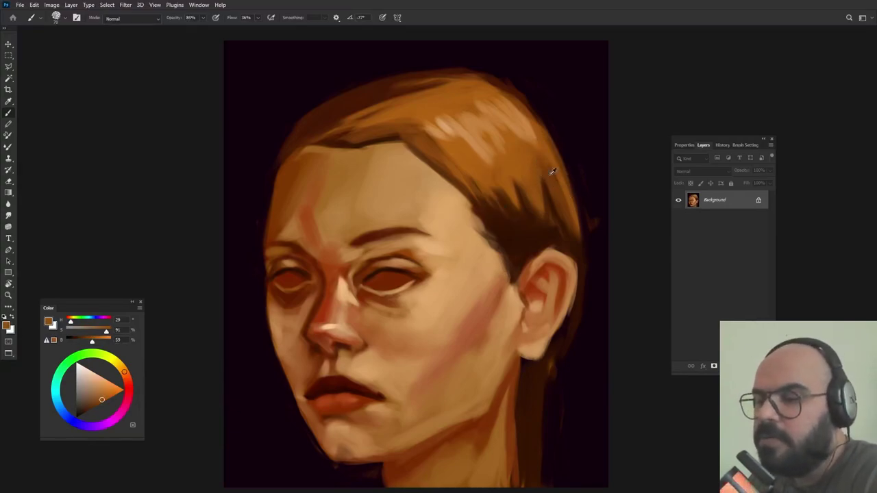
{"action": "left_click", "coordinate": [546, 173], "text": "alt"}
{"action": "left_click_drag", "start_coordinate": [559, 185], "coordinate": [576, 243]}
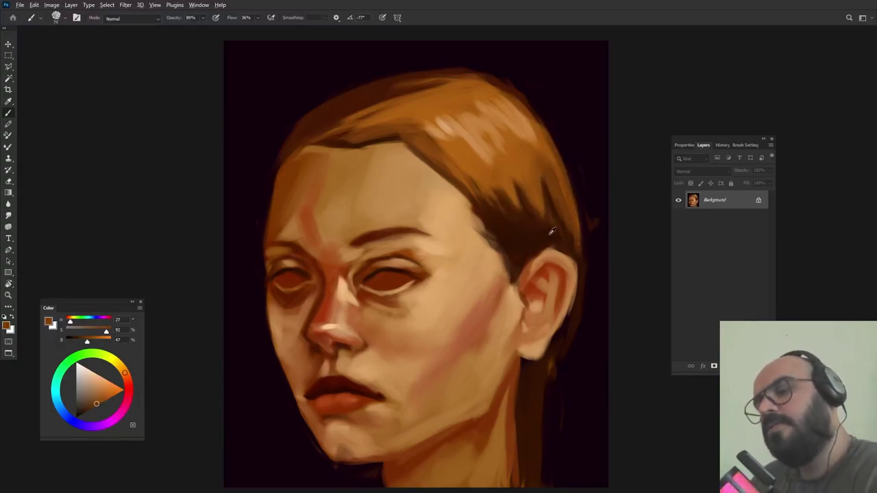
{"action": "left_click", "coordinate": [565, 199], "text": "alt"}
{"action": "left_click_drag", "start_coordinate": [561, 190], "coordinate": [552, 191], "text": "alt"}
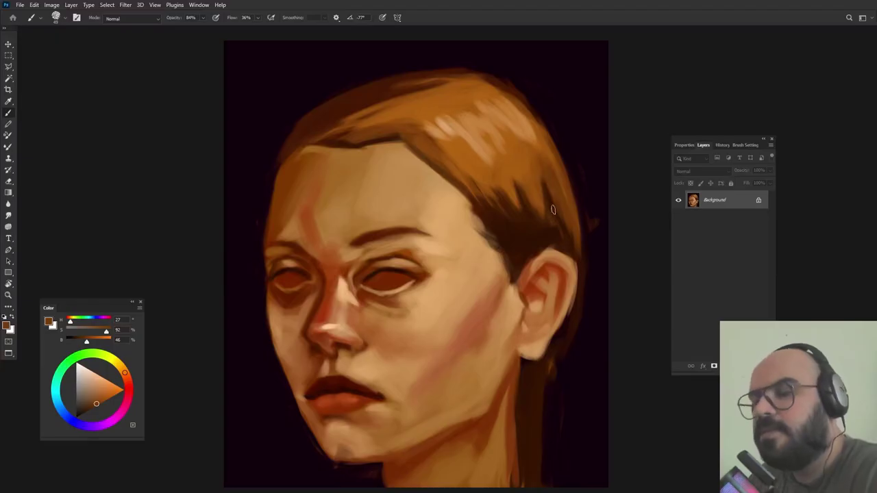
{"action": "left_click", "coordinate": [518, 122], "text": "alt"}
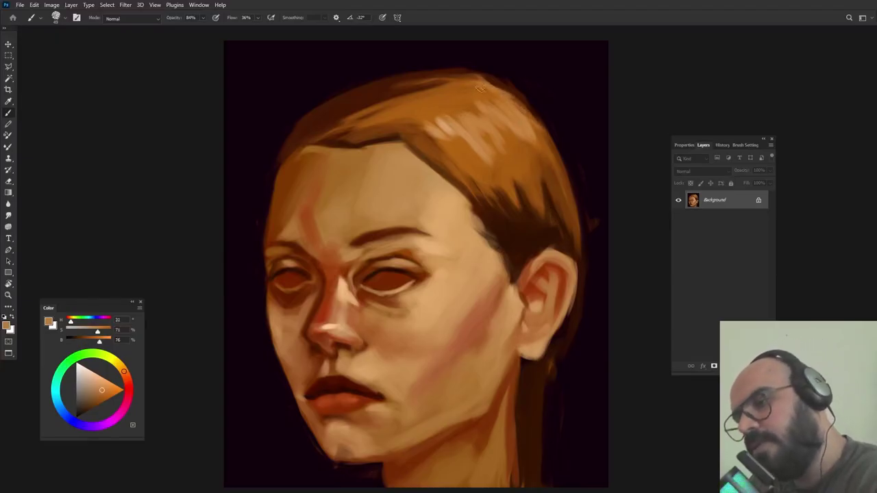
{"action": "mouse_move", "coordinate": [479, 88]}
{"action": "left_mouse_down"}
{"action": "mouse_move", "coordinate": [506, 92]}
{"action": "mouse_move", "coordinate": [544, 155]}
{"action": "left_mouse_up"}
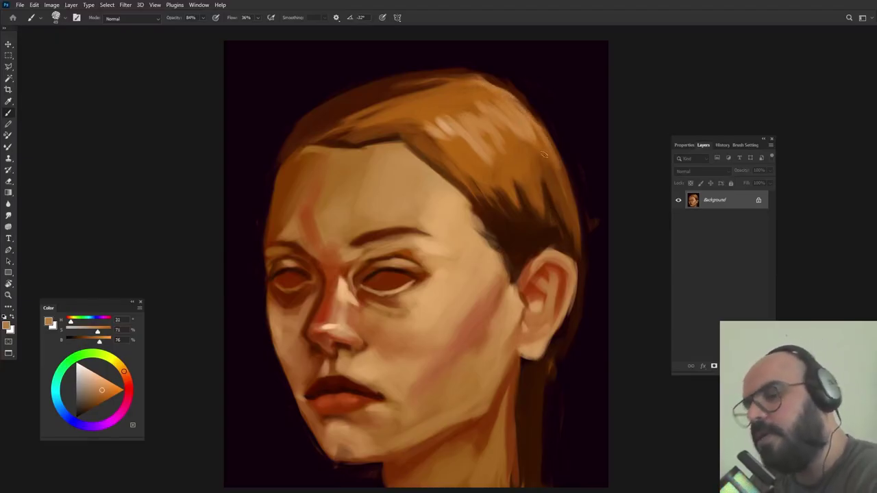
- Widen the dark brown hair falling behind the neck with long vertical strokes reaching the canvas's lower edge
{"action": "left_click", "coordinate": [565, 349], "text": "alt"}
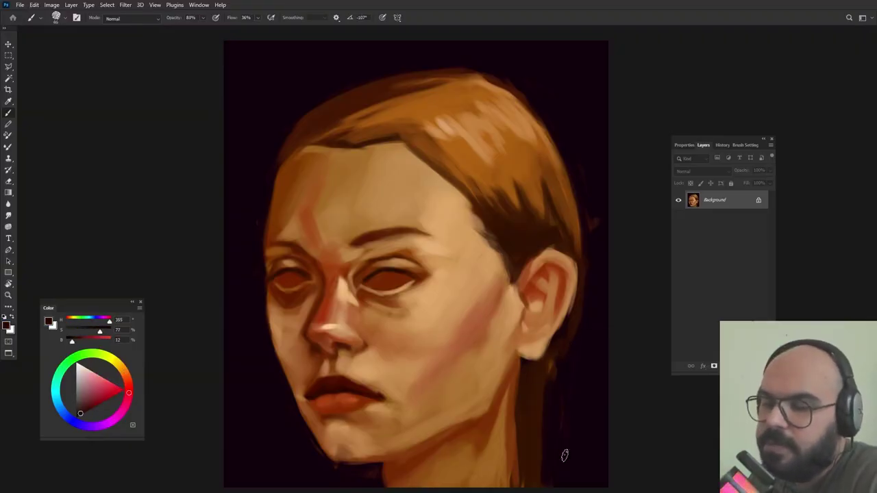
{"action": "left_click", "coordinate": [552, 355], "text": "alt"}
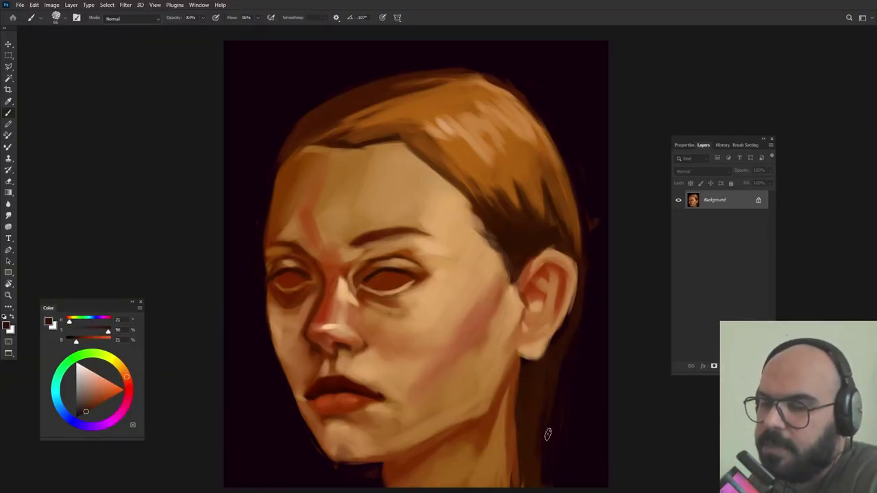
{"action": "right_click", "coordinate": [560, 388], "text": "alt"}
{"action": "left_click_drag", "start_coordinate": [562, 370], "coordinate": [557, 480]}
{"action": "left_click_drag", "start_coordinate": [553, 395], "coordinate": [545, 483]}
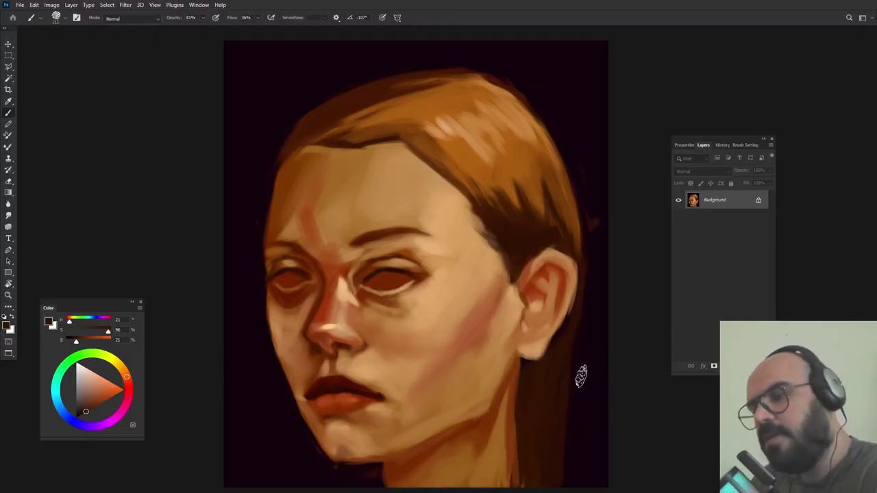
- Paint a lighter sampled orange patch on the hair behind the neck and soften its edges with dark brown
{"action": "left_click", "coordinate": [529, 169], "text": "alt"}
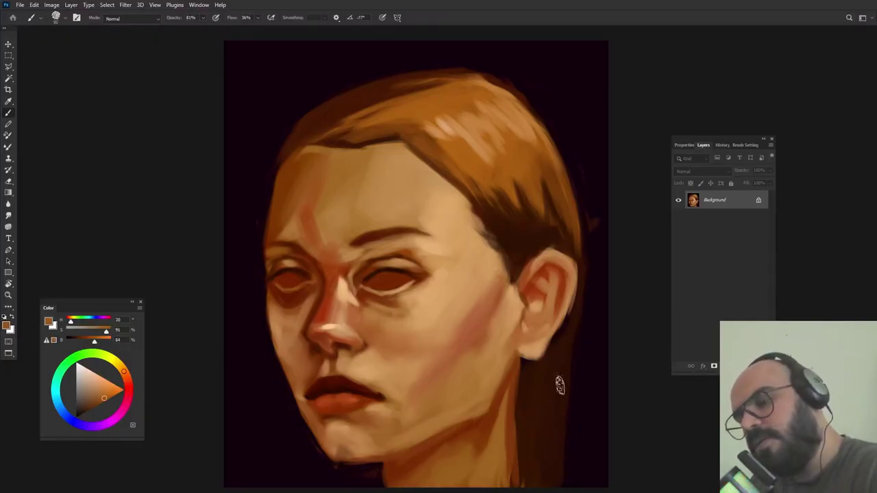
{"action": "mouse_move", "coordinate": [532, 439]}
{"action": "left_mouse_down"}
{"action": "mouse_move", "coordinate": [553, 386]}
{"action": "mouse_move", "coordinate": [540, 395]}
{"action": "mouse_move", "coordinate": [548, 439]}
{"action": "left_mouse_up"}
{"action": "left_click", "coordinate": [541, 393], "text": "alt"}
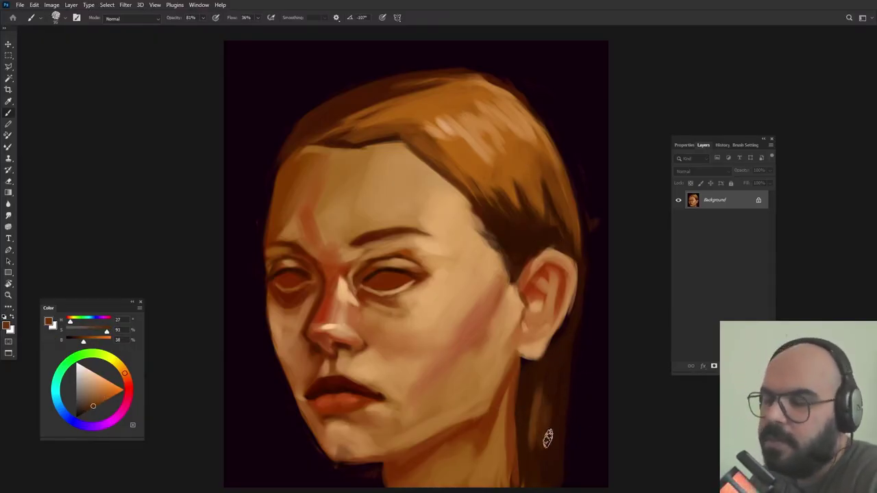
{"action": "left_click", "coordinate": [548, 380], "text": "alt"}
{"action": "mouse_move", "coordinate": [531, 385]}
{"action": "left_mouse_down"}
{"action": "mouse_move", "coordinate": [533, 407]}
{"action": "mouse_move", "coordinate": [554, 402]}
{"action": "left_mouse_up"}
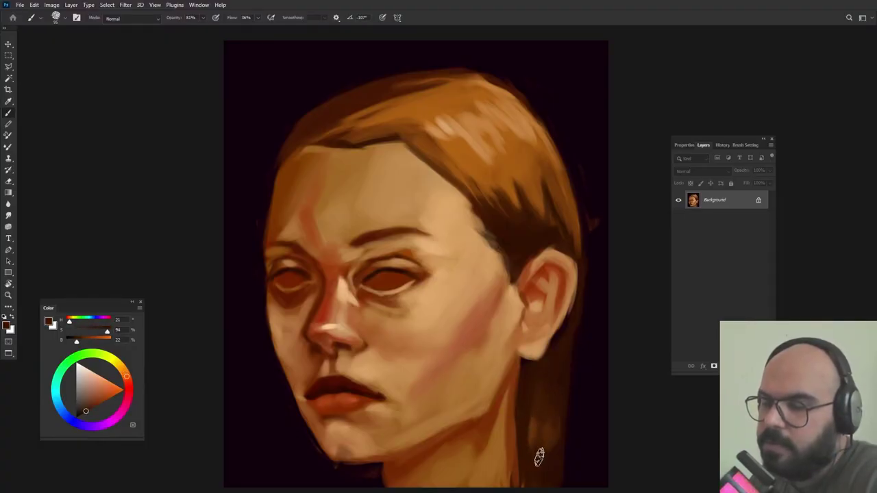
- Break up the lighter patch in the hair behind the neck with sampled mid and dark brown strokes
{"action": "left_click", "coordinate": [548, 429], "text": "alt"}
{"action": "left_click_drag", "start_coordinate": [527, 432], "coordinate": [528, 430]}
{"action": "left_click", "coordinate": [533, 388], "text": "alt"}
{"action": "left_click_drag", "start_coordinate": [530, 385], "coordinate": [537, 419]}
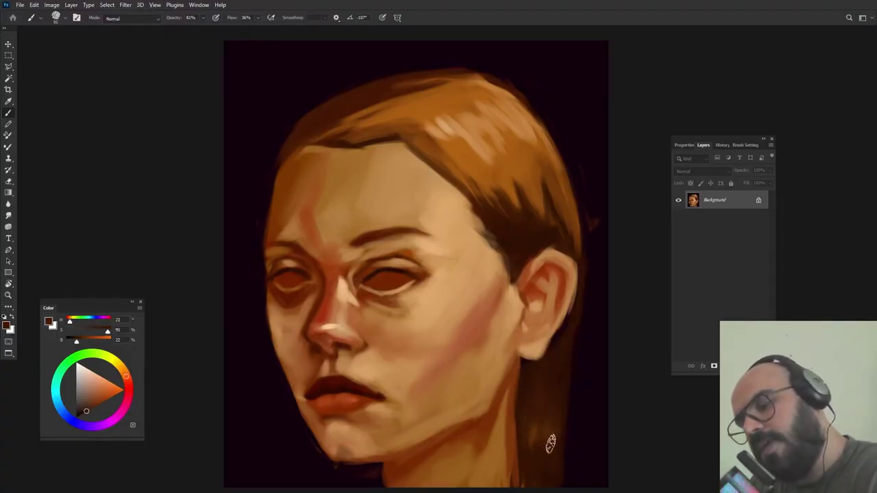
{"action": "left_click", "coordinate": [541, 436], "text": "alt"}
- Touch up the dark sideburn in front of the ear with sampled hair browns and a smaller brush
{"action": "right_click", "coordinate": [582, 324], "text": "alt"}
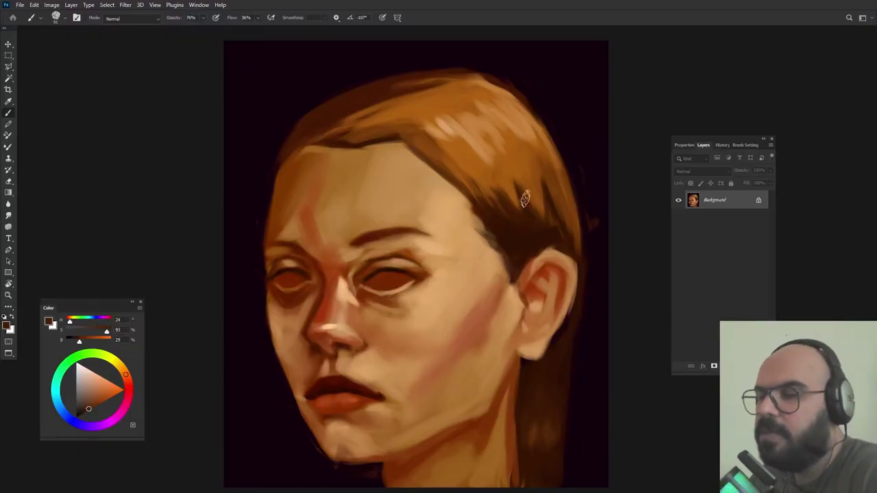
{"action": "left_click", "coordinate": [524, 174], "text": "alt"}
{"action": "right_click", "coordinate": [539, 186], "text": "alt"}
{"action": "right_click", "coordinate": [530, 255], "text": "alt"}
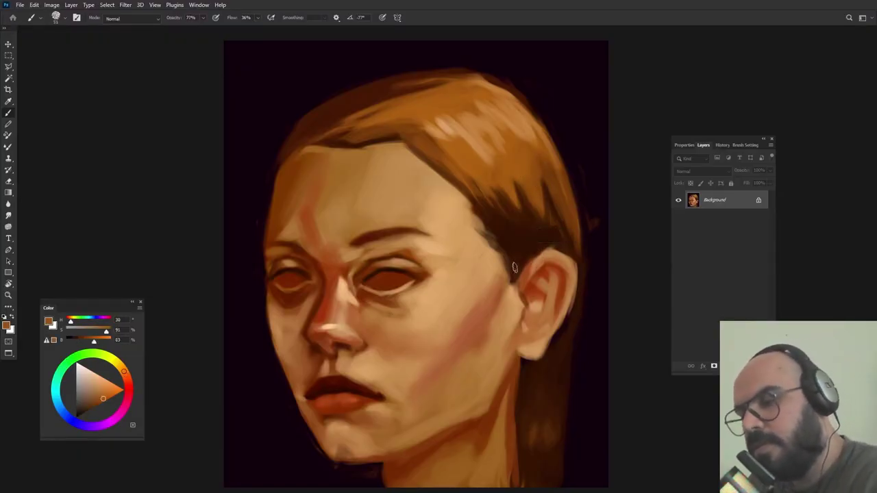
{"action": "left_click", "coordinate": [510, 276], "text": "alt"}
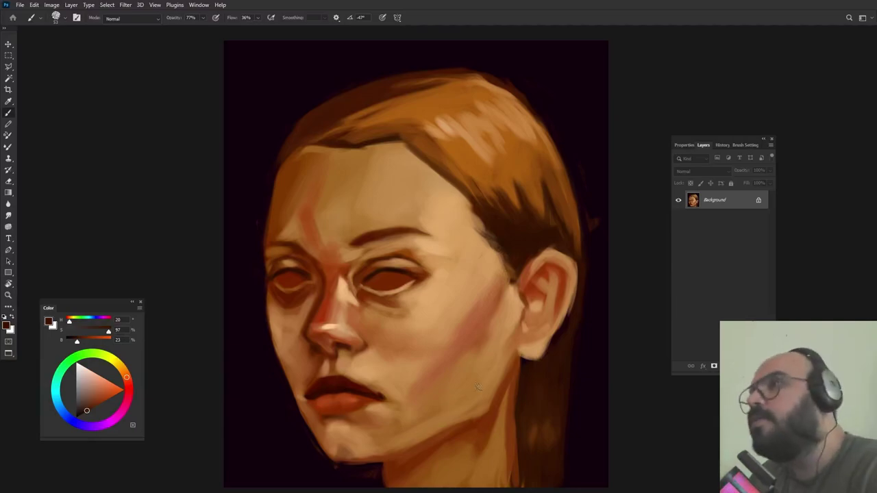
- Cover the dark red eyeball of the near eye with a sampled forehead skin tone and blend it
{"action": "right_click", "coordinate": [506, 342], "text": "alt"}
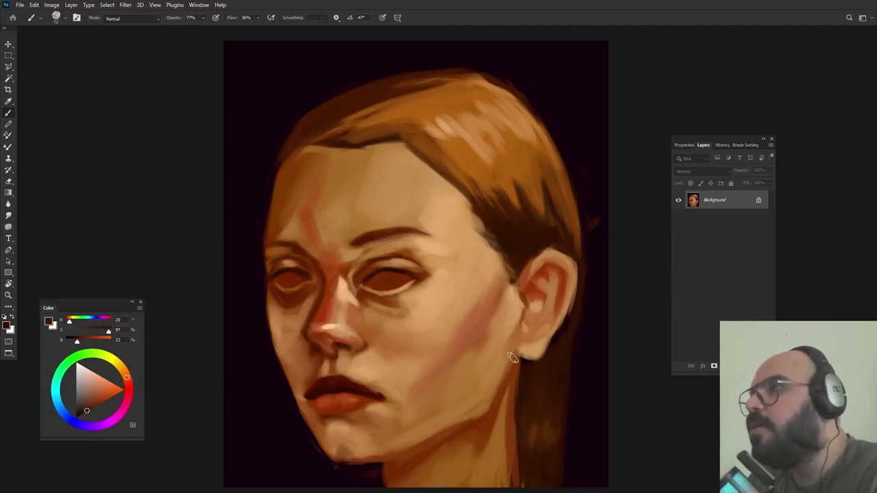
{"action": "right_click", "coordinate": [516, 345], "text": "alt"}
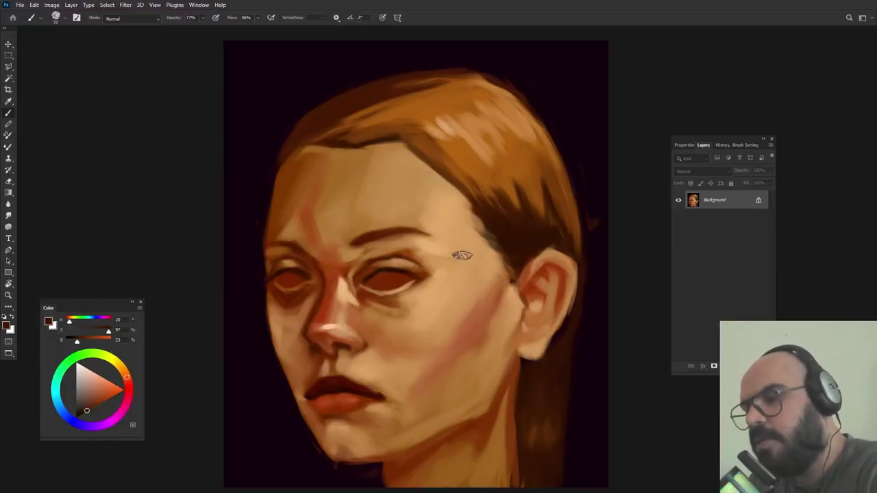
{"action": "left_click", "coordinate": [439, 213], "text": "alt"}
{"action": "right_click", "coordinate": [388, 280], "text": "alt"}
{"action": "mouse_move", "coordinate": [386, 290]}
{"action": "left_mouse_down"}
{"action": "mouse_move", "coordinate": [397, 281]}
{"action": "mouse_move", "coordinate": [378, 282]}
{"action": "mouse_move", "coordinate": [397, 276]}
{"action": "left_mouse_up"}
{"action": "left_click", "coordinate": [389, 276], "text": "alt"}
{"action": "left_click_drag", "start_coordinate": [451, 219], "coordinate": [451, 201]}
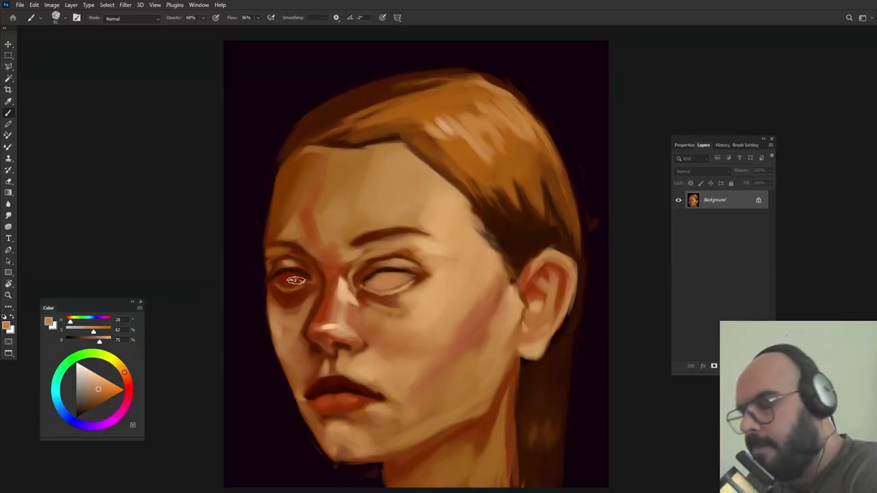
- Fill the far eyeball with sampled brown skin tones and refine the eyeballs' edges below the upper lids
{"action": "mouse_move", "coordinate": [297, 276]}
{"action": "left_mouse_down"}
{"action": "mouse_move", "coordinate": [296, 257]}
{"action": "mouse_move", "coordinate": [293, 279]}
{"action": "mouse_move", "coordinate": [281, 281]}
{"action": "mouse_move", "coordinate": [303, 278]}
{"action": "mouse_move", "coordinate": [303, 243]}
{"action": "left_mouse_up"}
{"action": "left_click", "coordinate": [283, 248], "text": "alt"}
{"action": "left_click_drag", "start_coordinate": [318, 234], "coordinate": [320, 227]}
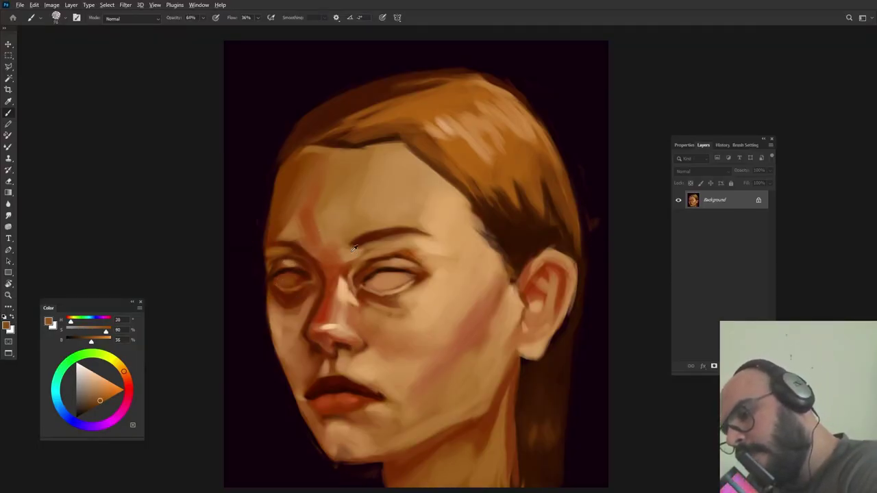
{"action": "left_click", "coordinate": [285, 291], "text": "alt"}
{"action": "mouse_move", "coordinate": [286, 291]}
{"action": "left_mouse_down"}
{"action": "mouse_move", "coordinate": [282, 277]}
{"action": "mouse_move", "coordinate": [298, 273]}
{"action": "mouse_move", "coordinate": [288, 287]}
{"action": "left_mouse_up"}
{"action": "left_click", "coordinate": [291, 273], "text": "alt"}
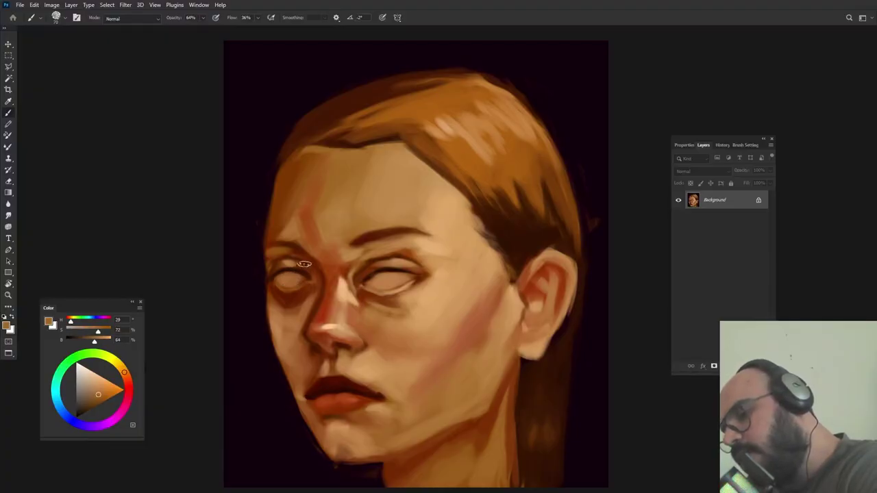
{"action": "left_click", "coordinate": [436, 242], "text": "alt"}
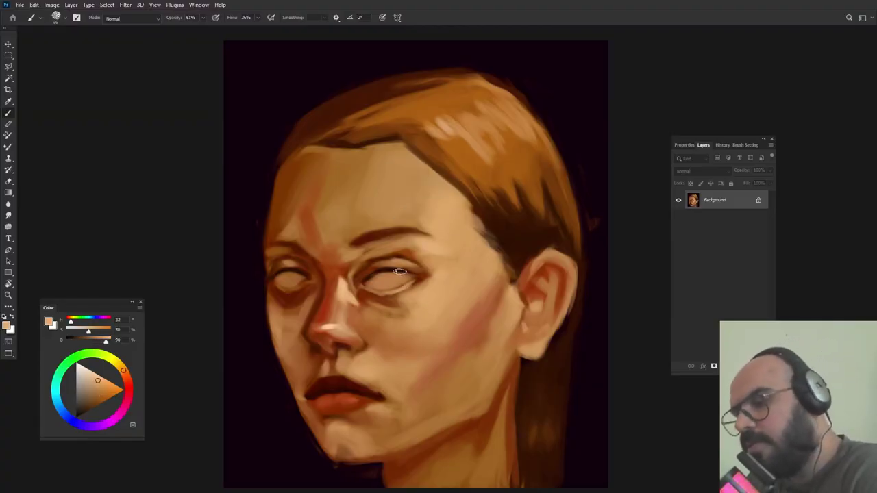
{"action": "left_click", "coordinate": [294, 276], "text": "alt"}
- Set the brush opacity to 58% and refine the near eye's upper lid and outer corner with sampled dark brown and skin tones
{"action": "right_click", "coordinate": [470, 243], "text": "alt"}
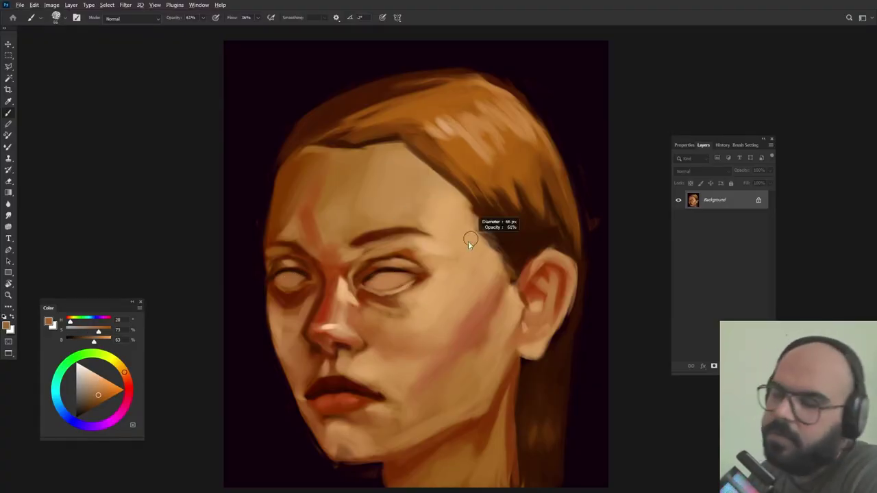
{"action": "key", "text": "5"}
{"action": "key", "text": "8"}
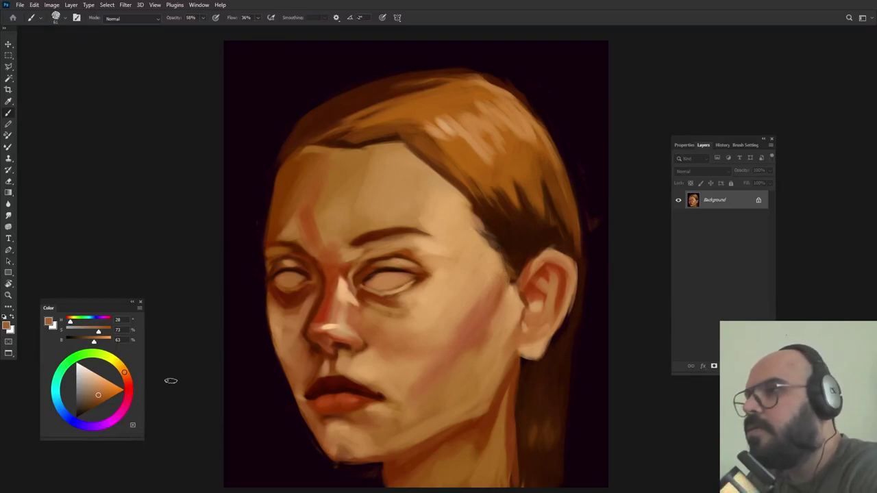
{"action": "left_click", "coordinate": [404, 268], "text": "alt"}
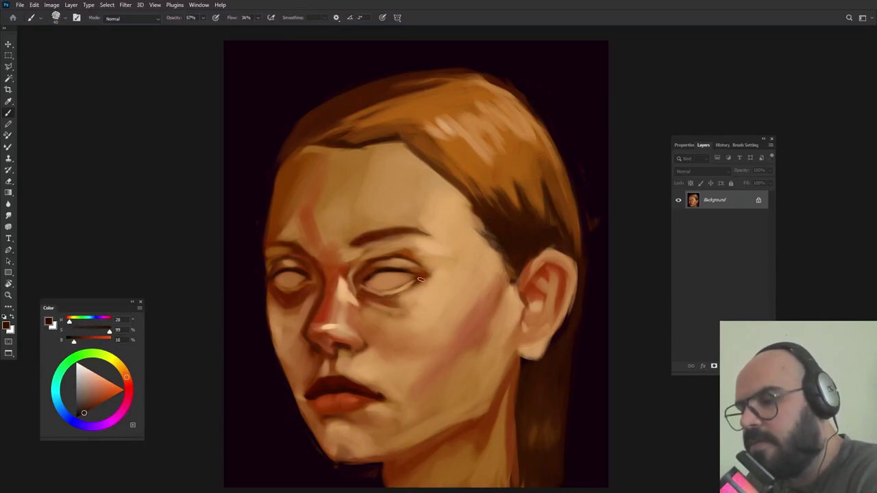
{"action": "right_click", "coordinate": [420, 280], "text": "alt"}
{"action": "left_click", "coordinate": [402, 263], "text": "alt"}
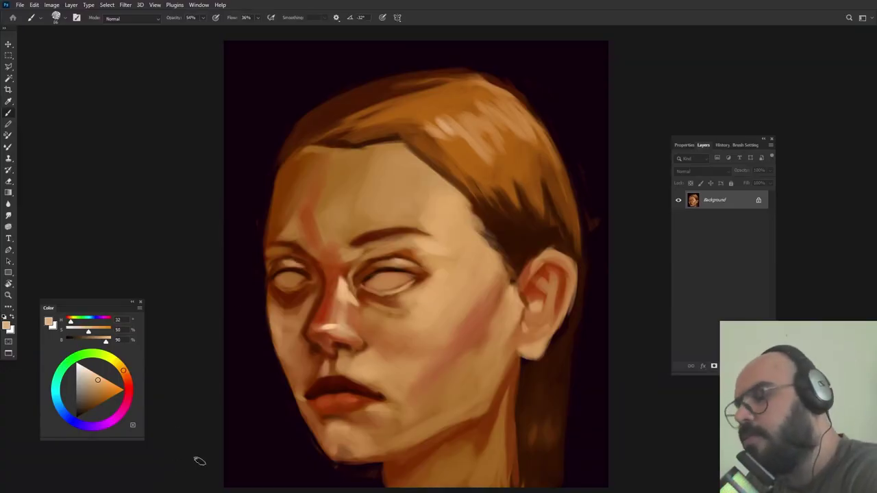
- Pick an olive green around hue 74, saturation 79, brightness 46 and dab in the near eye's iris
{"action": "left_click", "coordinate": [102, 356]}
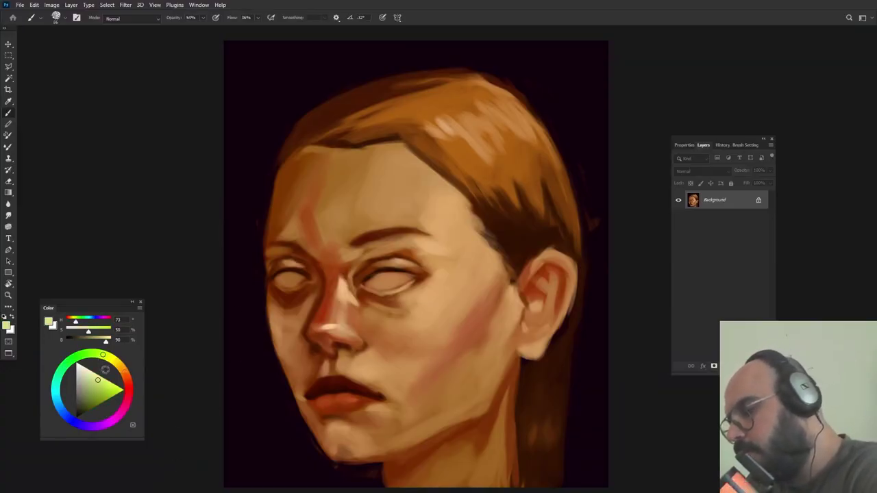
{"action": "mouse_move", "coordinate": [96, 396]}
{"action": "left_mouse_down"}
{"action": "mouse_move", "coordinate": [96, 417]}
{"action": "mouse_move", "coordinate": [93, 402]}
{"action": "left_mouse_up"}
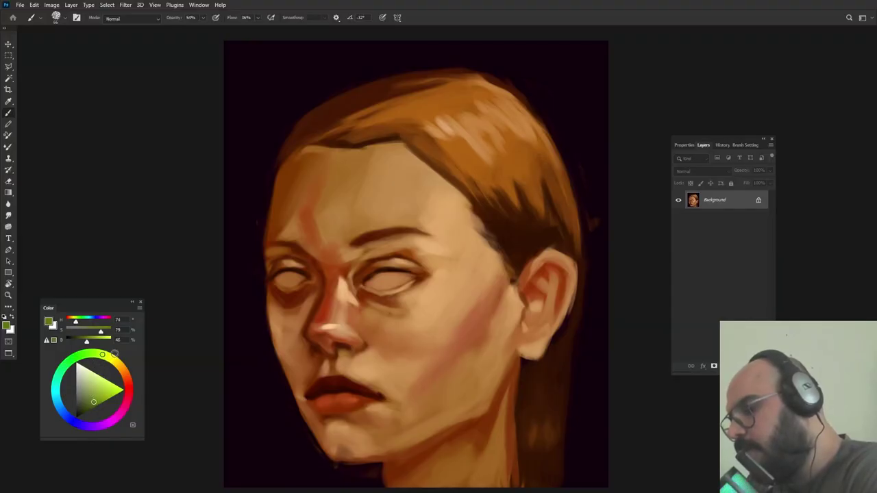
{"action": "left_click_drag", "start_coordinate": [395, 279], "coordinate": [390, 281]}
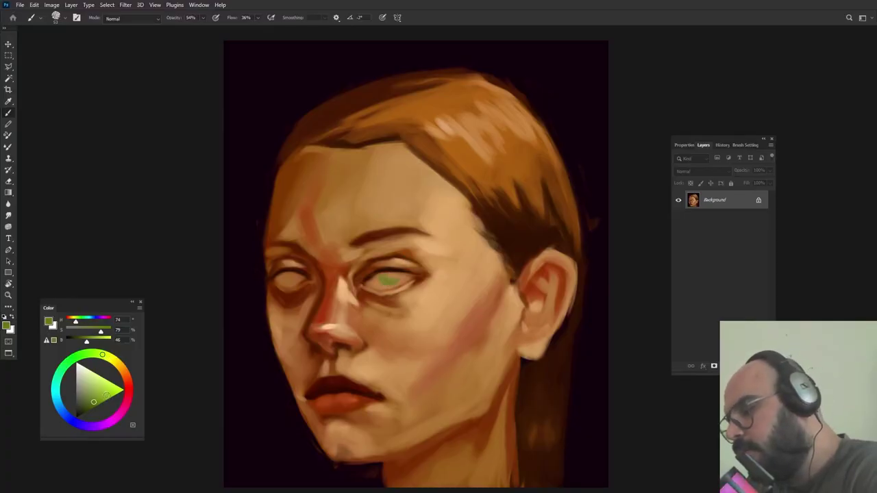
- Darken the near iris with a deeper olive green at hue 55, saturation 96, brightness 31, building its upper part under the lid
{"action": "left_click", "coordinate": [388, 274], "text": "alt"}
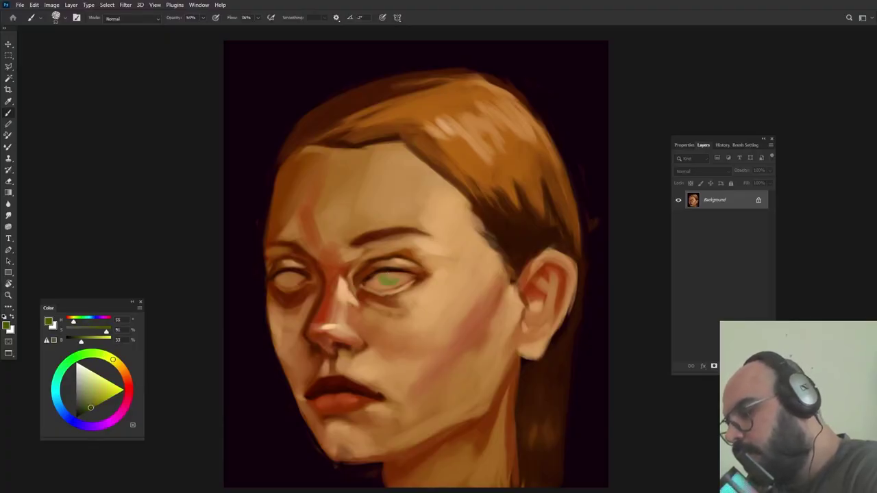
{"action": "left_click", "coordinate": [90, 408]}
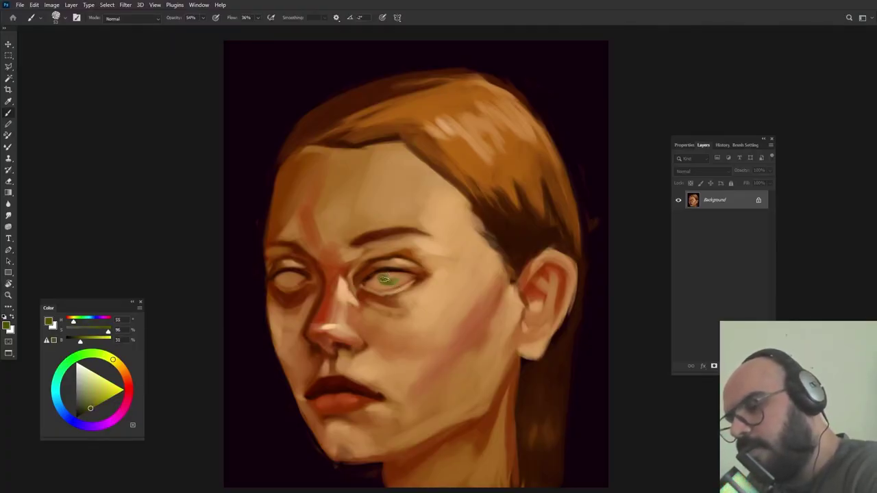
{"action": "left_click_drag", "start_coordinate": [385, 278], "coordinate": [394, 274]}
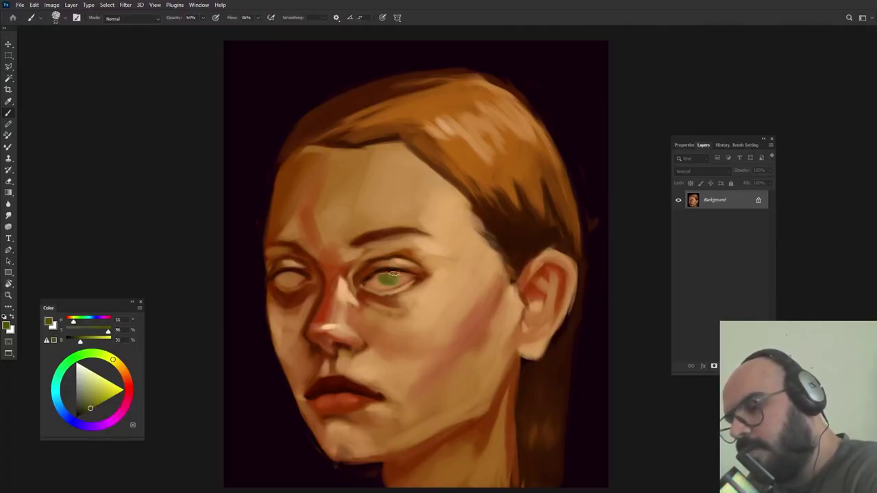
- Raise the brush opacity to about 99%, fill both irises with solid olive green and clean the near iris's edge with a sampled skin tone
{"action": "left_click", "coordinate": [203, 19]}
{"action": "left_click_drag", "start_coordinate": [204, 29], "coordinate": [224, 29]}
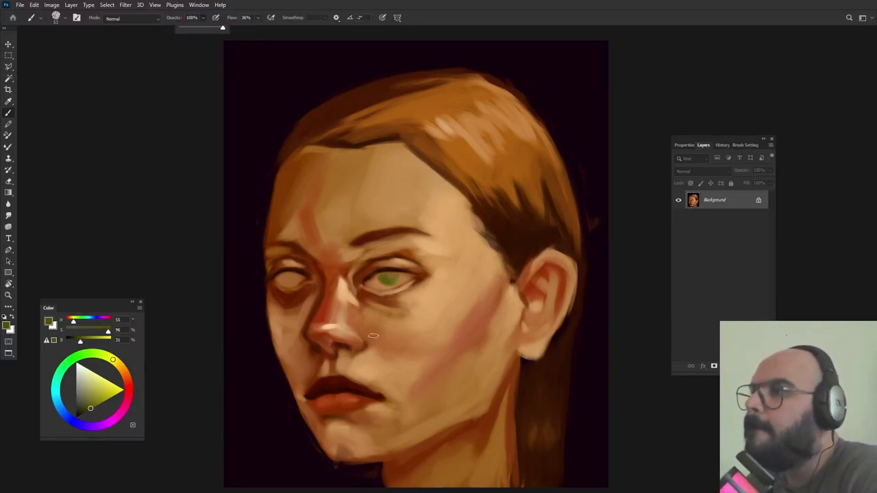
{"action": "left_click", "coordinate": [399, 278]}
{"action": "left_click_drag", "start_coordinate": [409, 280], "coordinate": [404, 280]}
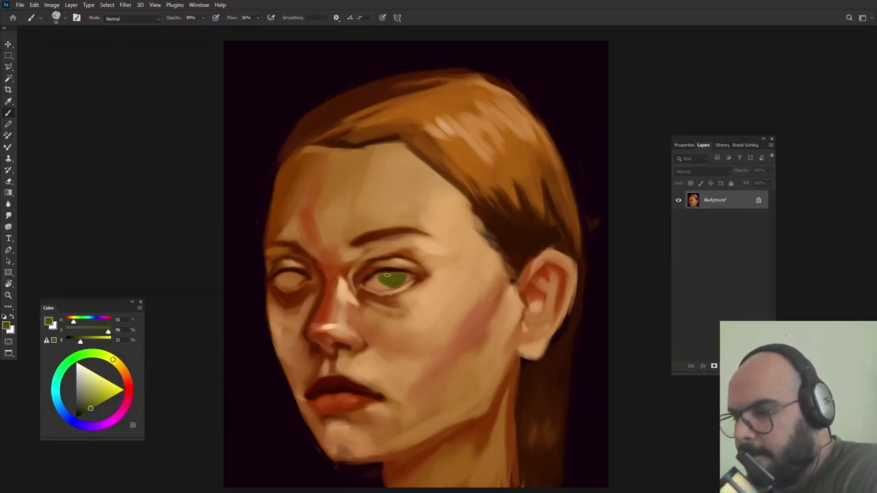
{"action": "left_click", "coordinate": [378, 280], "text": "alt"}
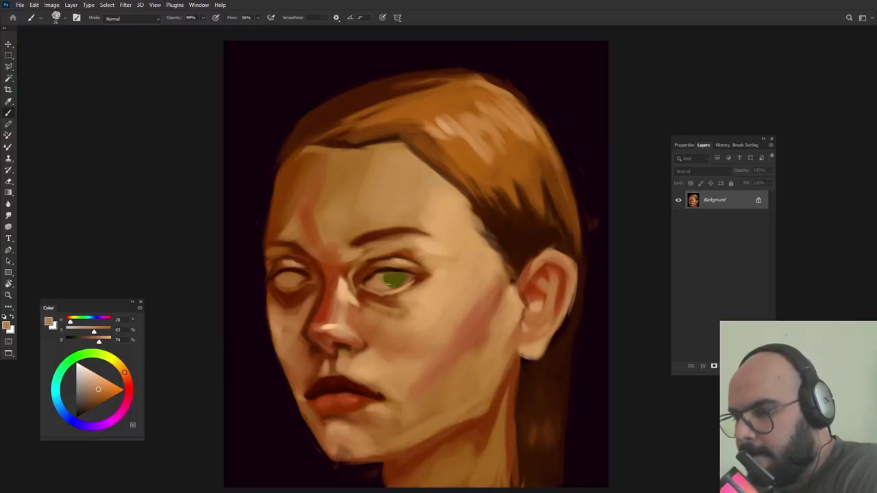
{"action": "left_click", "coordinate": [389, 279], "text": "alt"}
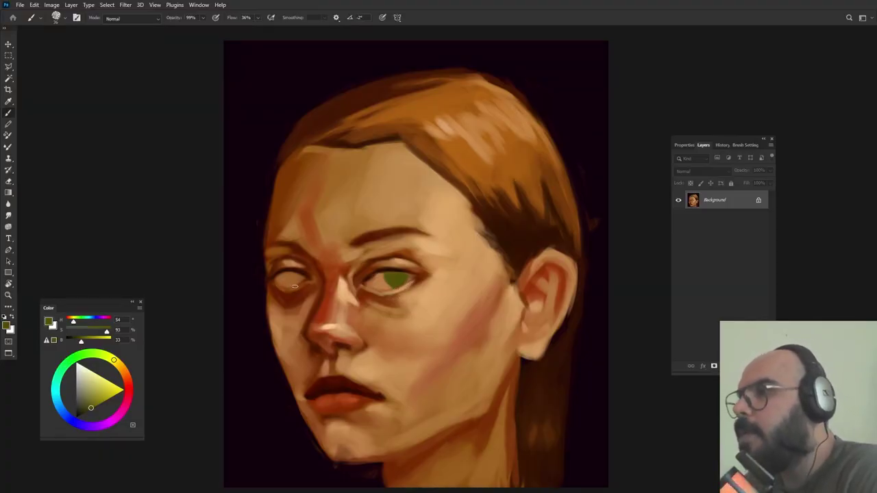
- Shade the upper part of the near iris with dark olive at hue 54, saturation 93, brightness 15, blending with greens sampled from the iris
{"action": "left_click_drag", "start_coordinate": [80, 343], "coordinate": [76, 342]}
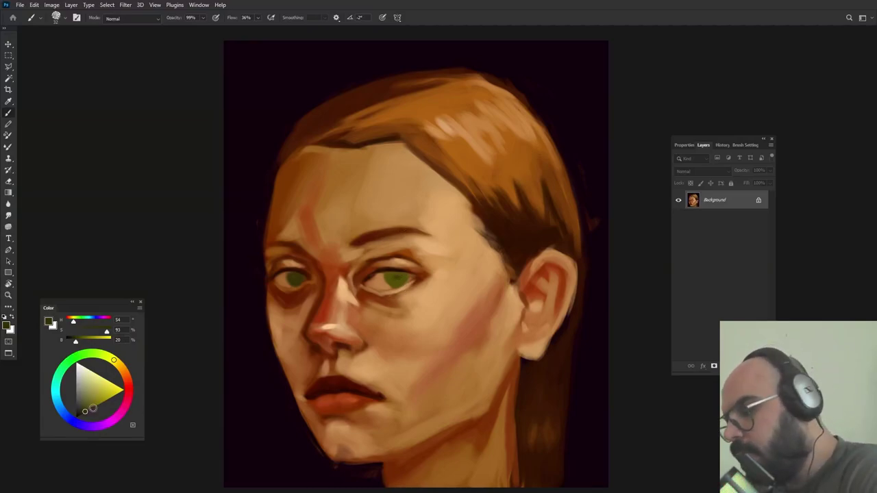
{"action": "left_click_drag", "start_coordinate": [76, 342], "coordinate": [74, 341]}
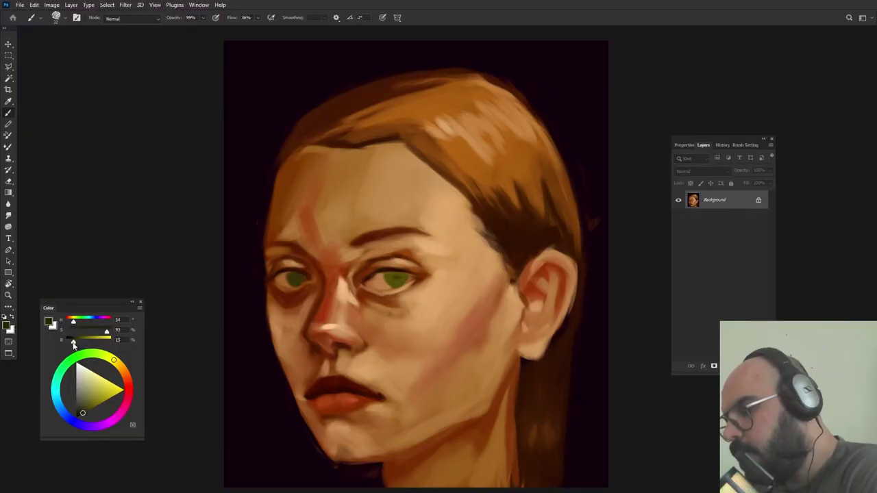
{"action": "left_click", "coordinate": [395, 276], "text": "alt"}
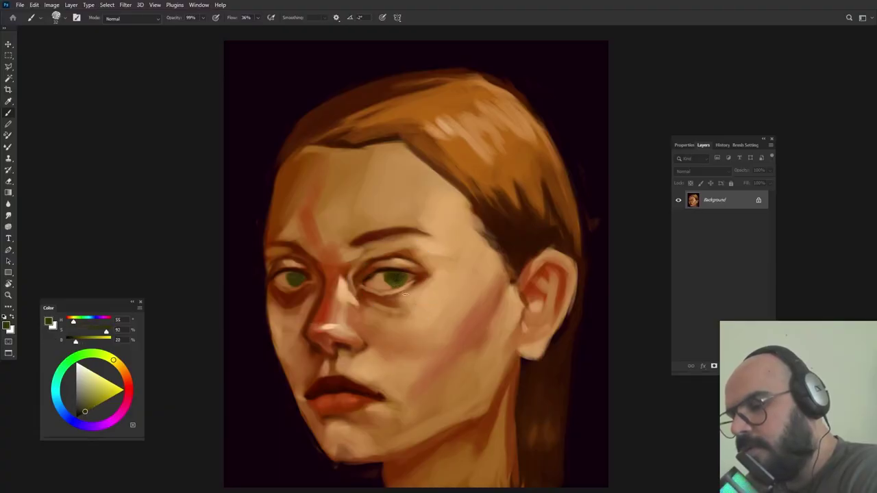
{"action": "left_click", "coordinate": [395, 276], "text": "alt"}
{"action": "left_click", "coordinate": [394, 285], "text": "alt"}
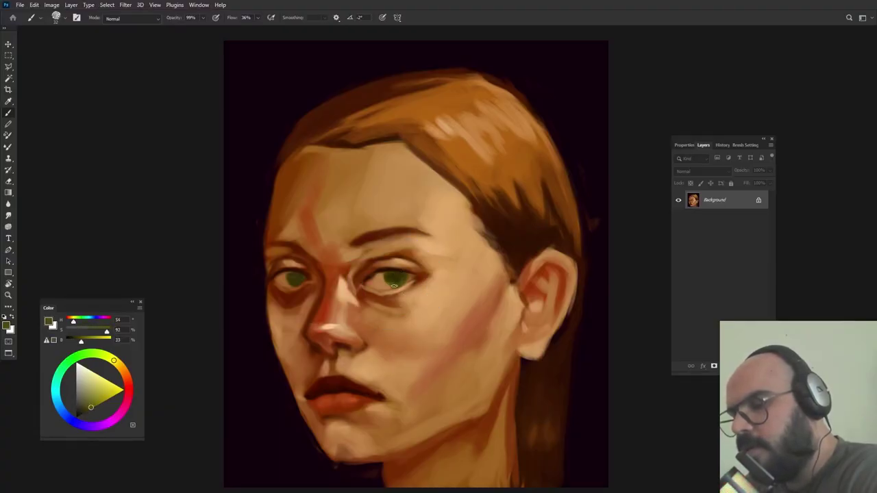
{"action": "left_click", "coordinate": [394, 276], "text": "alt"}
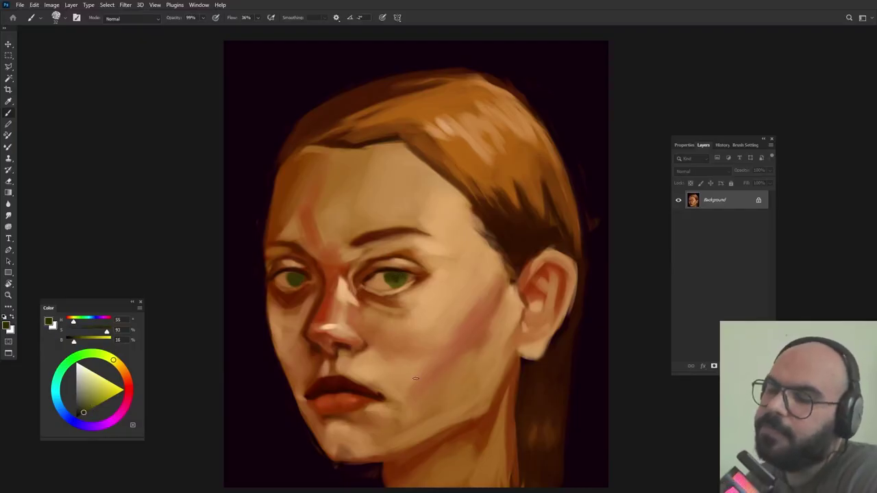
{"action": "left_click", "coordinate": [393, 276], "text": "alt"}
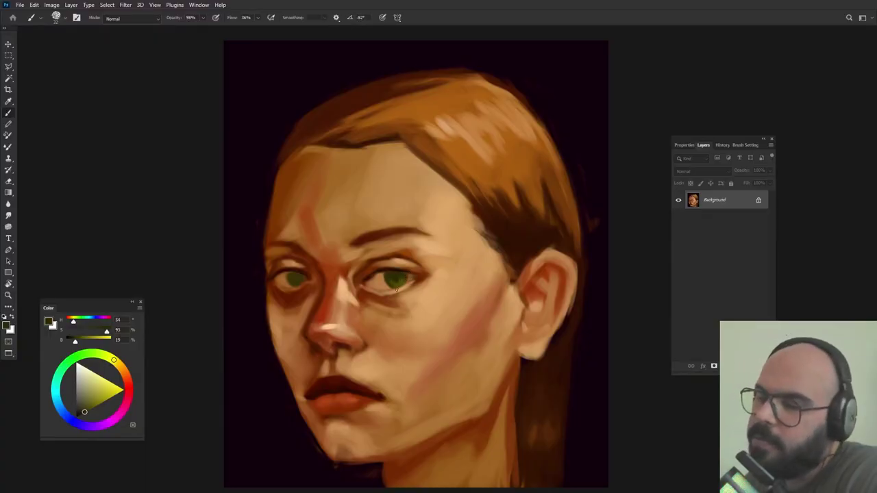
{"action": "left_click", "coordinate": [400, 274], "text": "alt"}
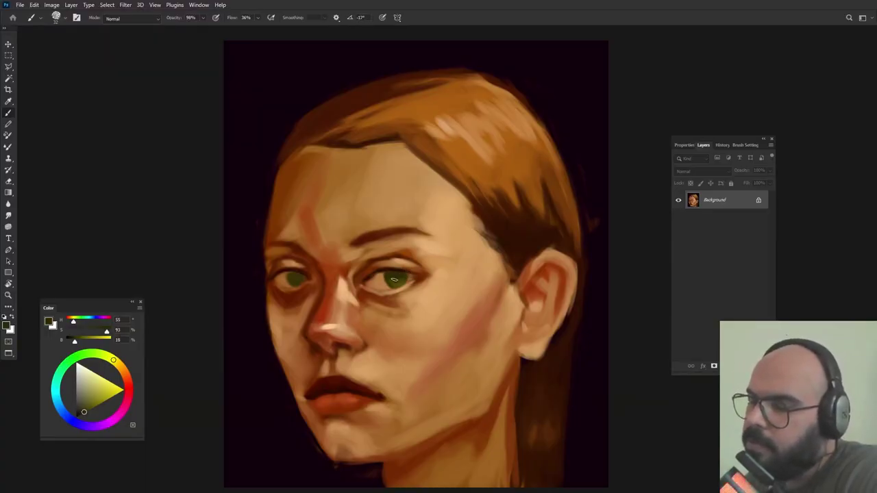
{"action": "left_click", "coordinate": [397, 277], "text": "alt"}
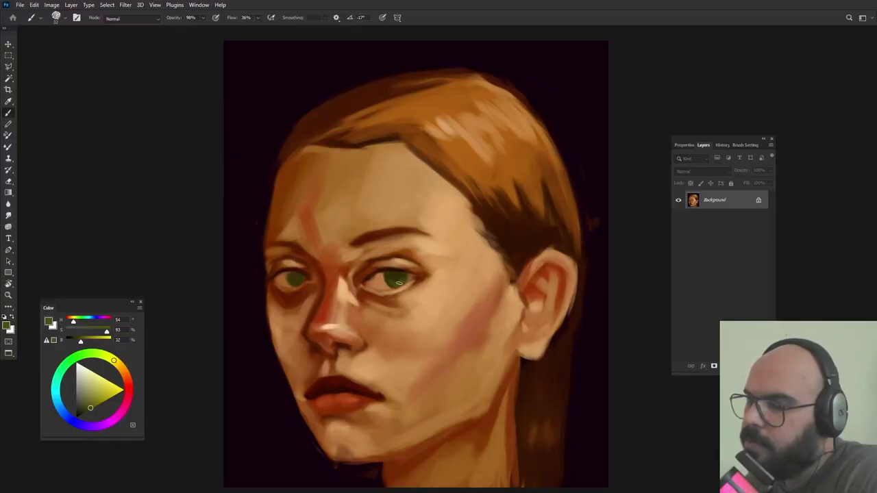
{"action": "left_click", "coordinate": [397, 268], "text": "alt"}
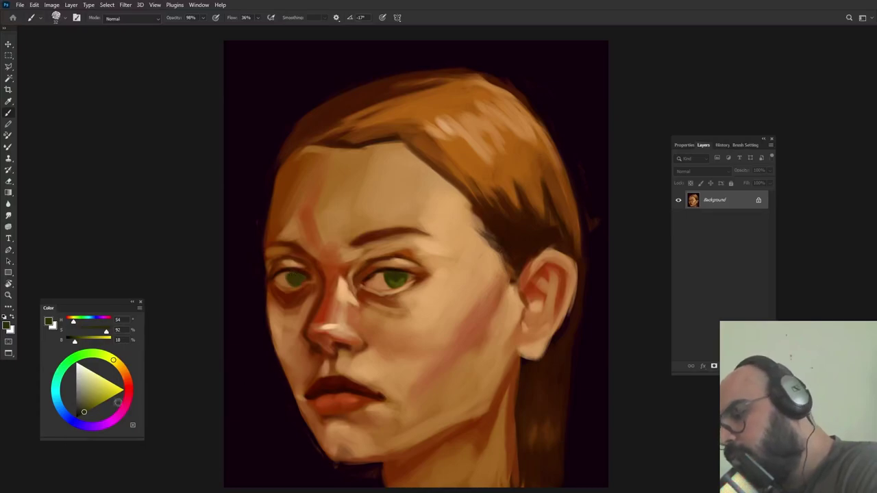
- Paint near-black pupils in both eyes and dab in pale catchlights at hue 26, saturation 19, brightness 99
{"action": "left_click_drag", "start_coordinate": [74, 344], "coordinate": [72, 344]}
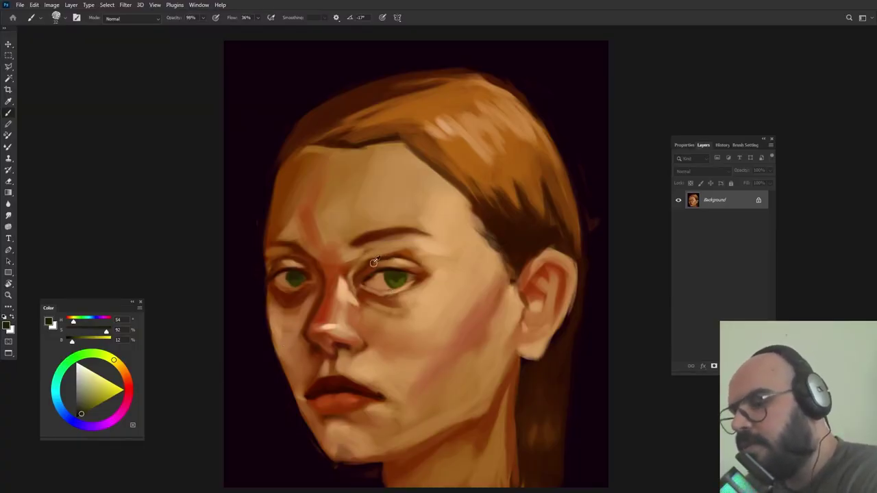
{"action": "left_click", "coordinate": [296, 284], "text": "alt"}
{"action": "left_click_drag", "start_coordinate": [303, 282], "coordinate": [297, 281]}
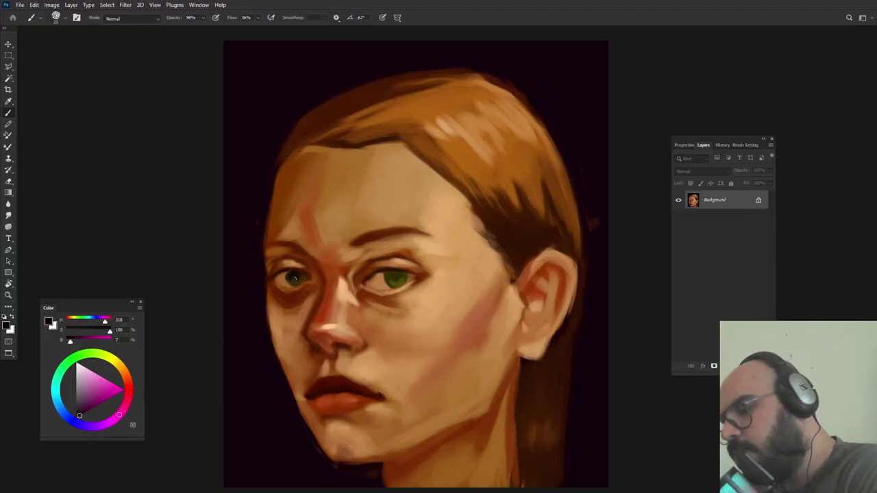
{"action": "left_click", "coordinate": [298, 276], "text": "alt"}
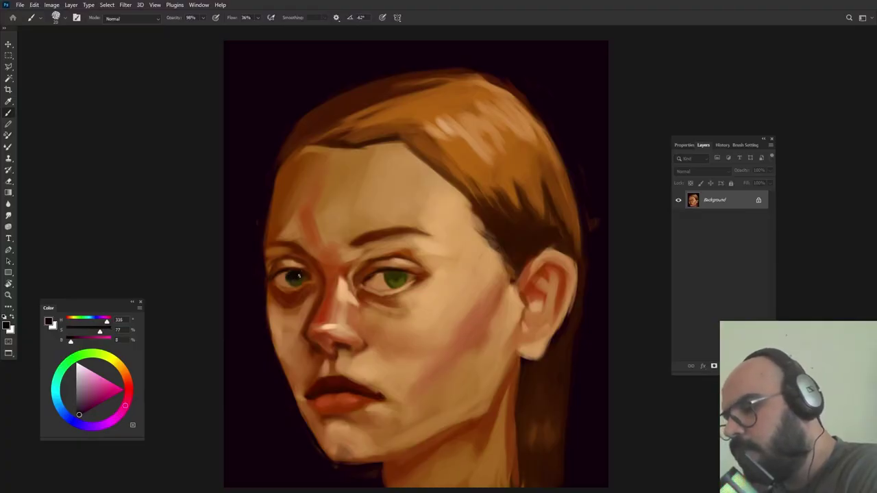
{"action": "left_click", "coordinate": [394, 277], "text": "alt"}
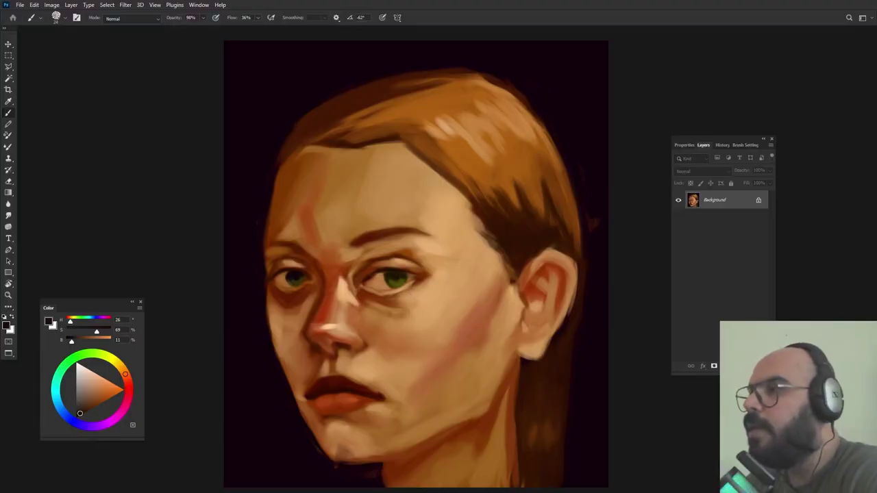
{"action": "left_click", "coordinate": [85, 369]}
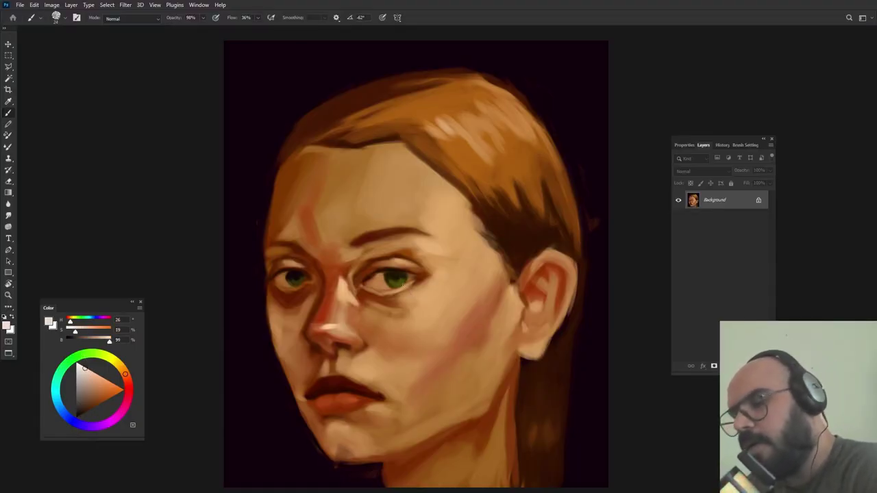
{"action": "left_click_drag", "start_coordinate": [404, 279], "coordinate": [406, 278]}
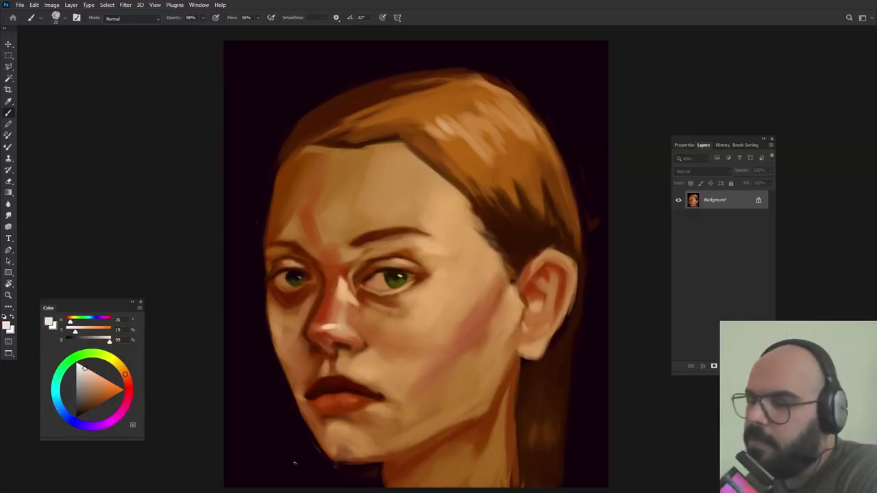
- Enlarge the brush, rotate its tip to -122°, set opacity to 85% and paint the neck's hair-side edge with sampled reddish brown
{"action": "left_click_drag", "start_coordinate": [510, 266], "coordinate": [520, 264]}
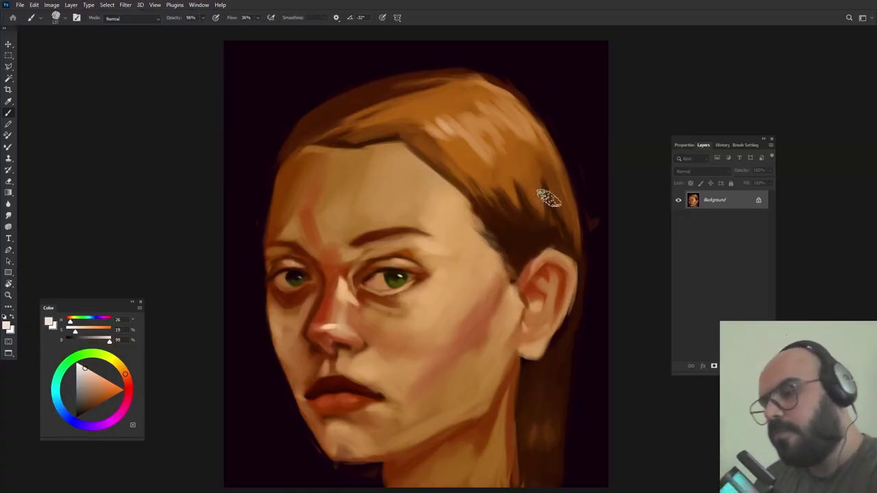
{"action": "key", "text": "shift+Right"}
{"action": "key", "text": "shift+Right"}
{"action": "key", "text": "shift+Right"}
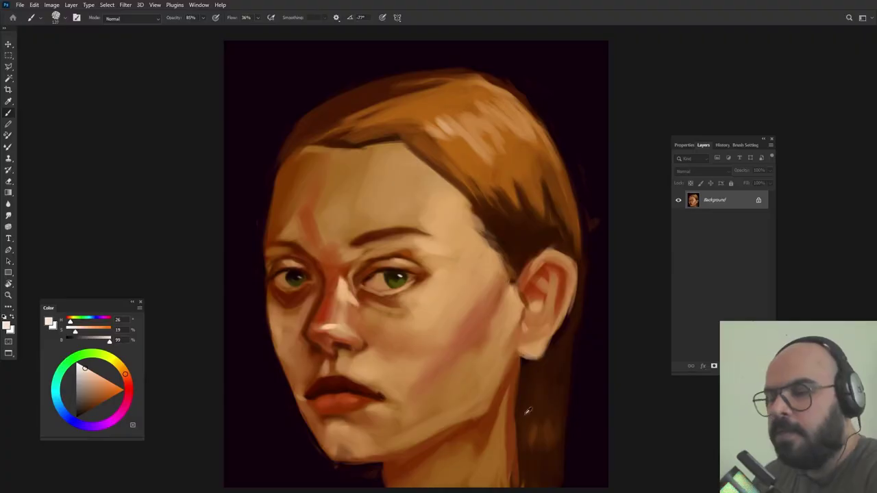
{"action": "left_click", "coordinate": [515, 429], "text": "alt"}
{"action": "key", "text": "8"}
{"action": "key", "text": "5"}
{"action": "key", "text": "shift+Left"}
{"action": "key", "text": "shift+Left"}
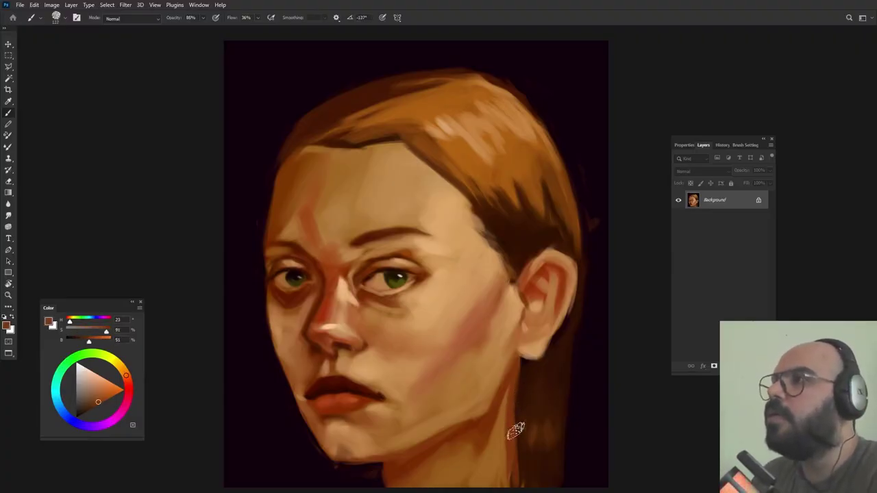
{"action": "key", "text": "shift+Right"}
{"action": "key", "text": "shift+Right"}
{"action": "key", "text": "shift+Right"}
{"action": "key", "text": "shift+Right"}
{"action": "key", "text": "shift+Right"}
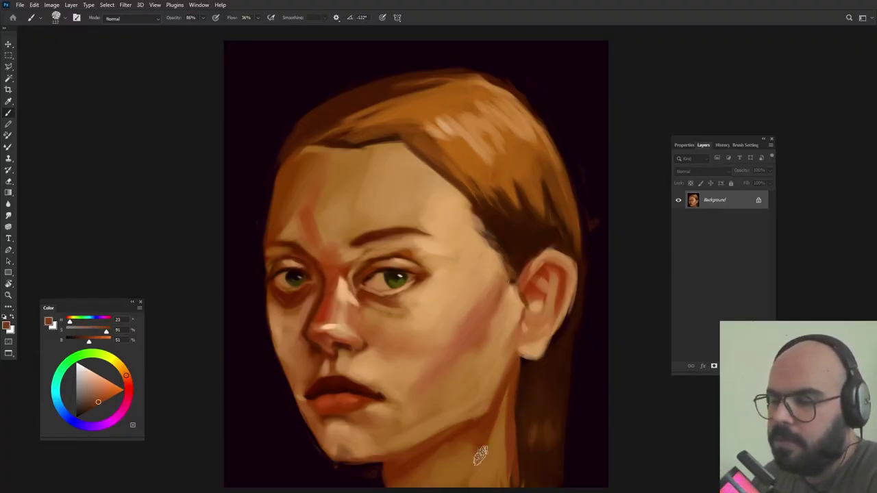
- Blend the neck's shadow side with a sampled brown and clean up the background below the chin with the sampled near-black
{"action": "left_click", "coordinate": [499, 436], "text": "alt"}
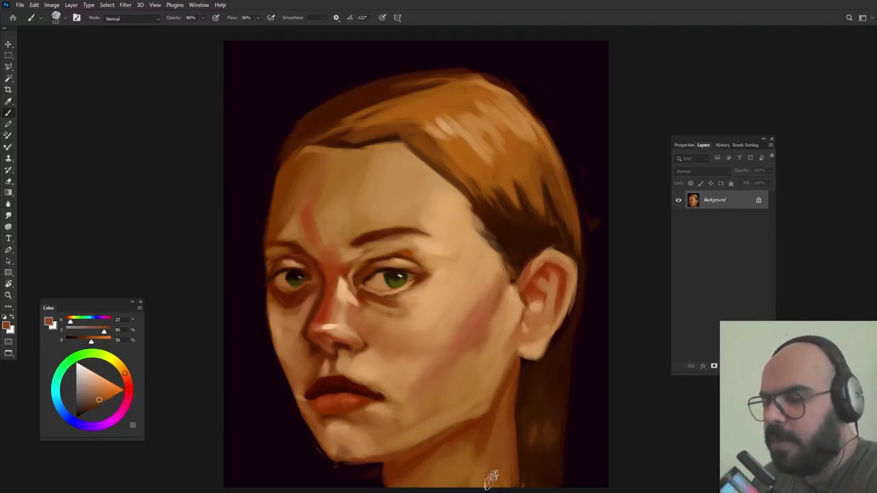
{"action": "right_click", "coordinate": [520, 433], "text": "alt"}
{"action": "left_click", "coordinate": [343, 467], "text": "alt"}
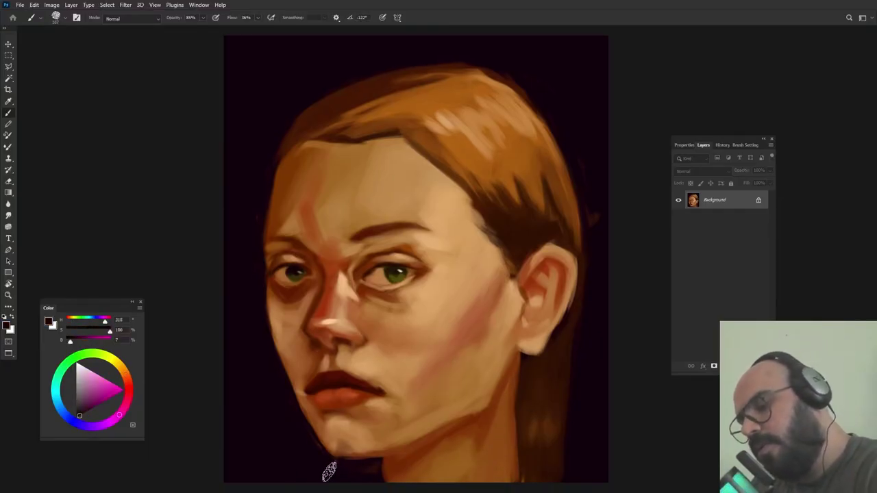
{"action": "left_click_drag", "start_coordinate": [586, 359], "coordinate": [587, 370]}
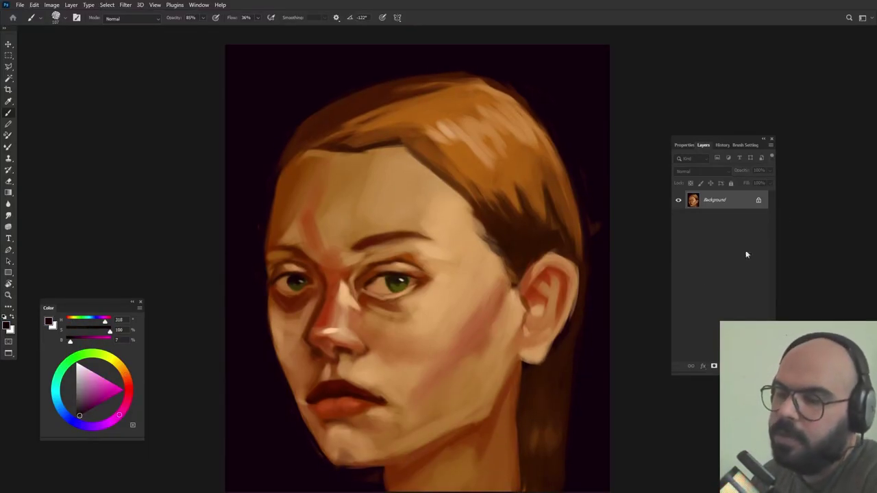
- Add a Color Lookup adjustment layer, try several 3D LUTs including Candlelight.CUBE, and apply FallColors.look
{"action": "left_click", "coordinate": [725, 366]}
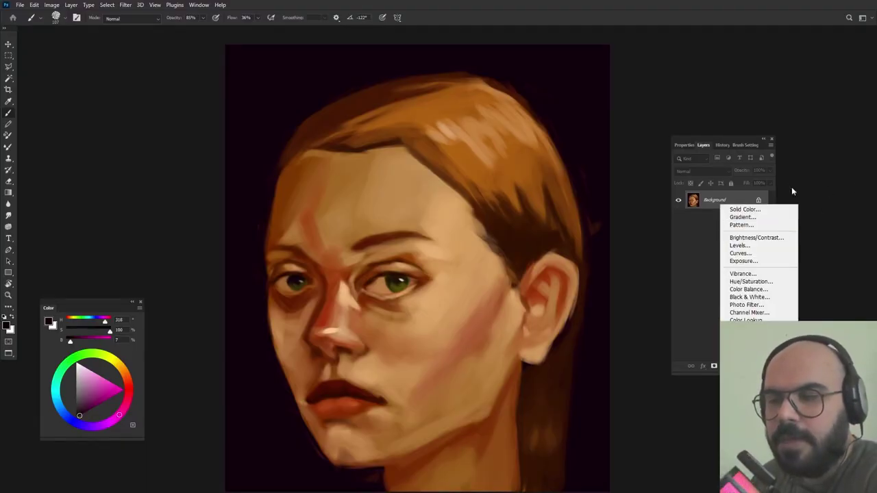
{"action": "left_click", "coordinate": [747, 320]}
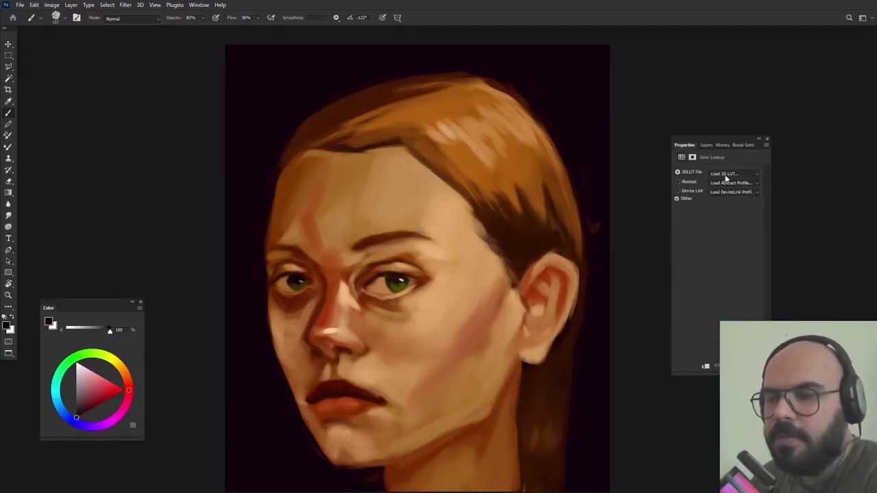
{"action": "left_click", "coordinate": [726, 175]}
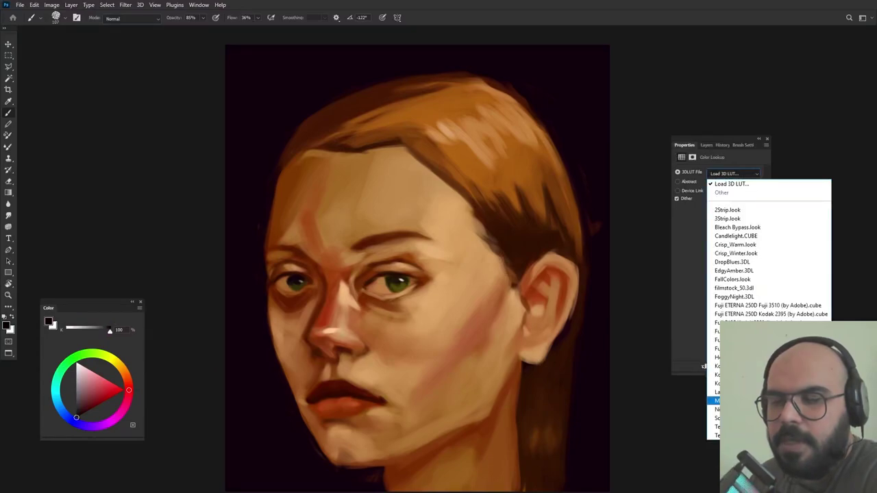
{"action": "left_click", "coordinate": [714, 401]}
{"action": "left_click", "coordinate": [740, 175]}
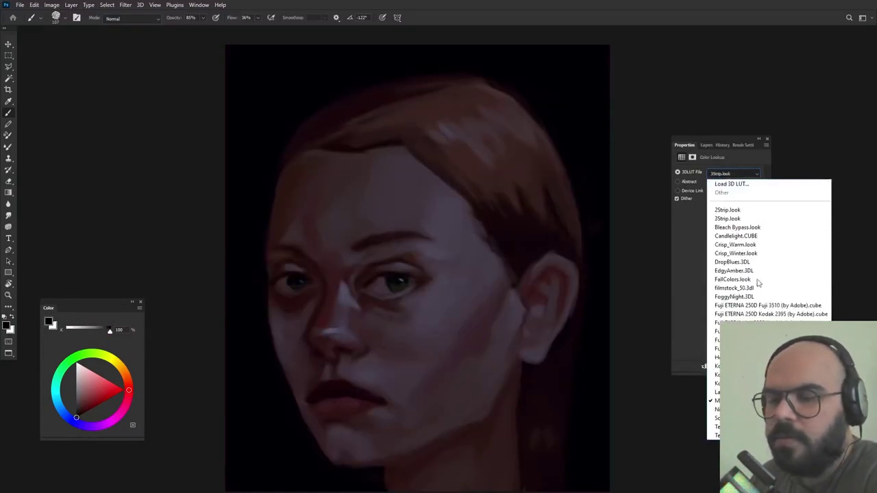
{"action": "left_click", "coordinate": [770, 237]}
{"action": "left_click", "coordinate": [750, 174]}
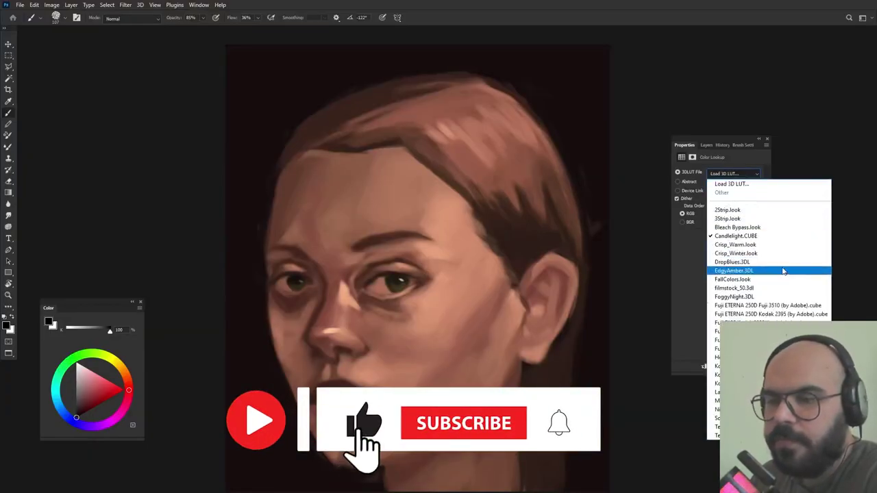
{"action": "left_click", "coordinate": [782, 279]}
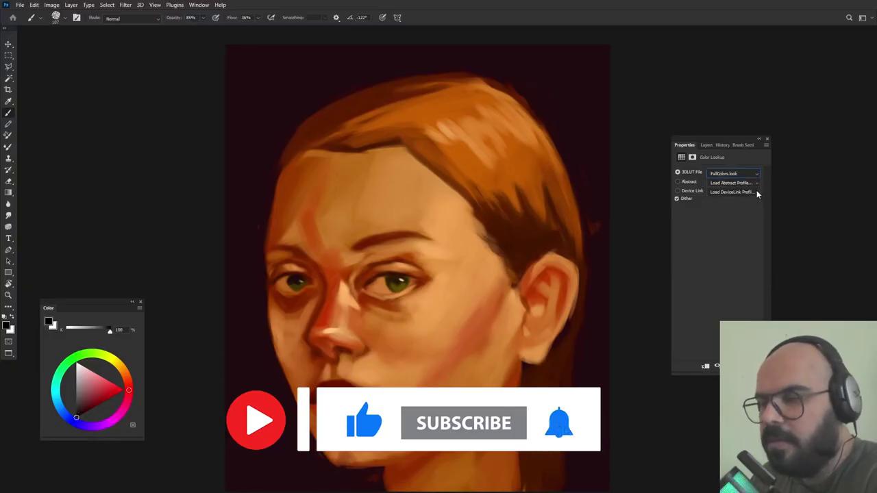
- Add a second Color Lookup adjustment layer, try Moonlight.3DL, and apply the NightFromDay.CUBE 3D LUT
{"action": "left_click", "coordinate": [705, 145]}
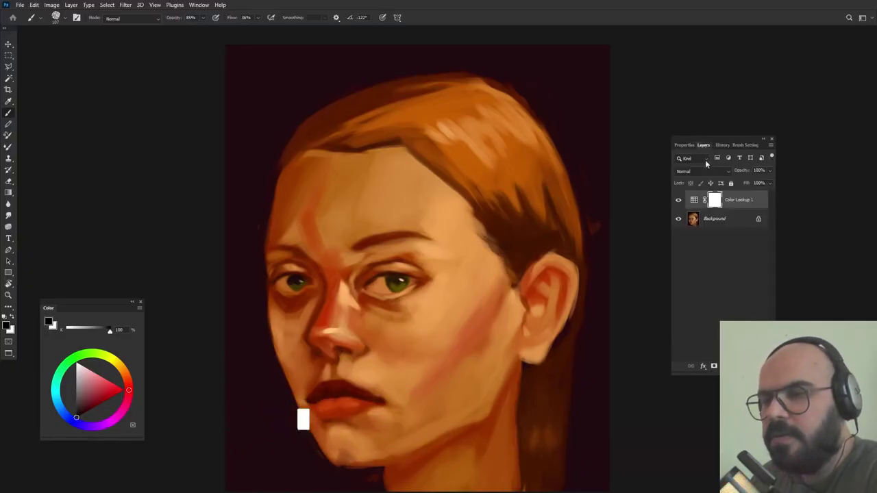
{"action": "right_click", "coordinate": [721, 200]}
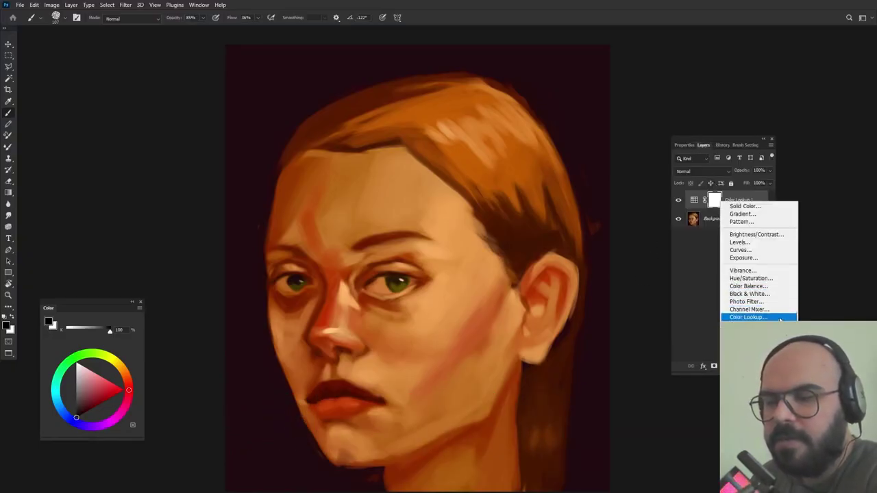
{"action": "left_click", "coordinate": [767, 280]}
{"action": "left_click", "coordinate": [736, 175]}
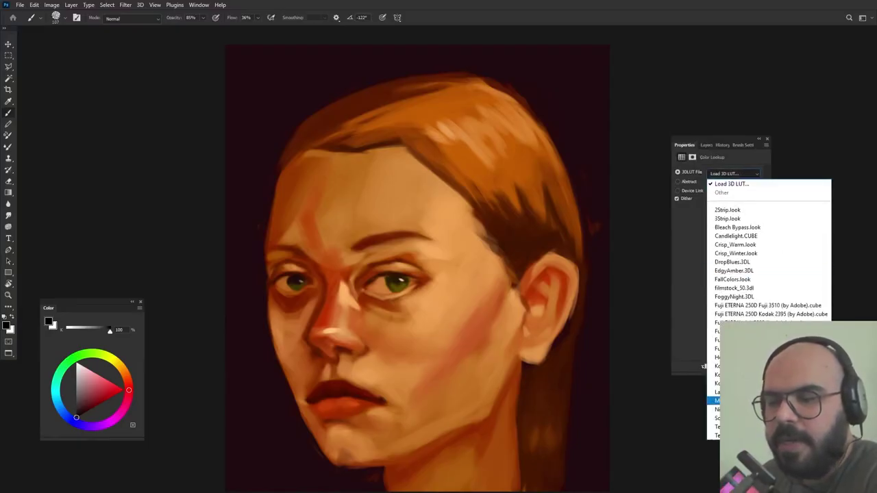
{"action": "left_click", "coordinate": [716, 401]}
{"action": "left_click", "coordinate": [736, 182]}
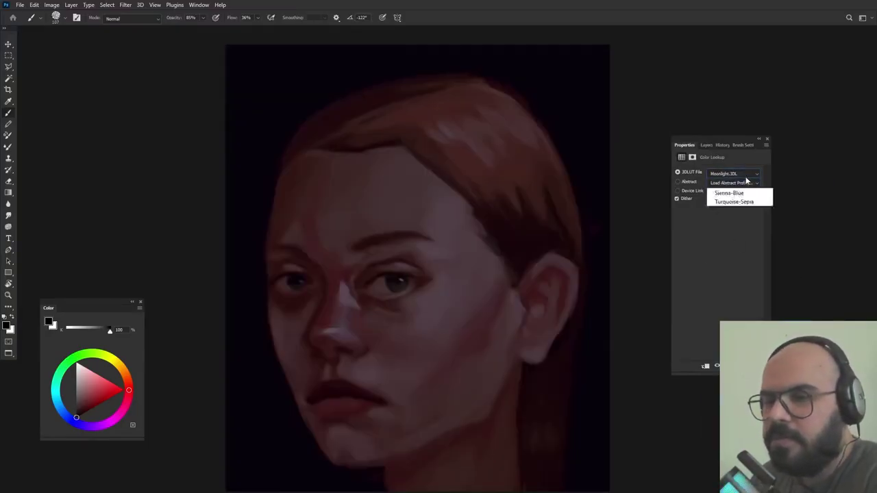
{"action": "key", "text": "Escape"}
{"action": "left_click", "coordinate": [752, 174]}
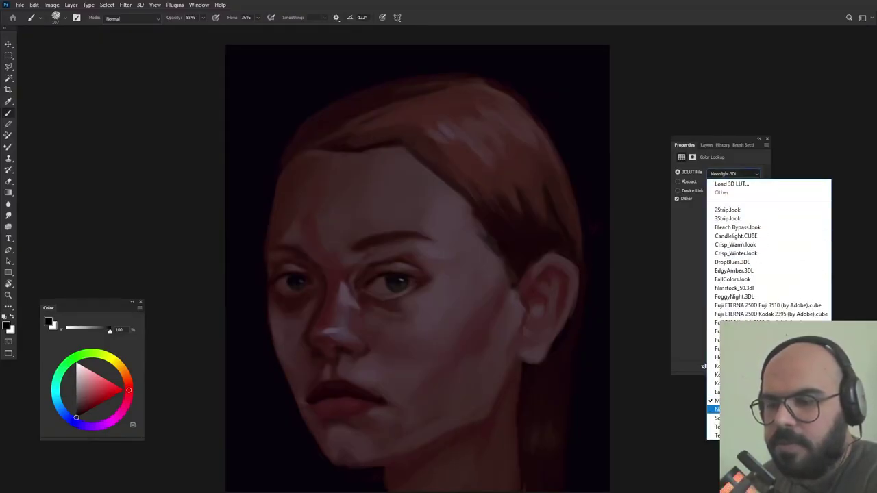
{"action": "left_click", "coordinate": [714, 409]}
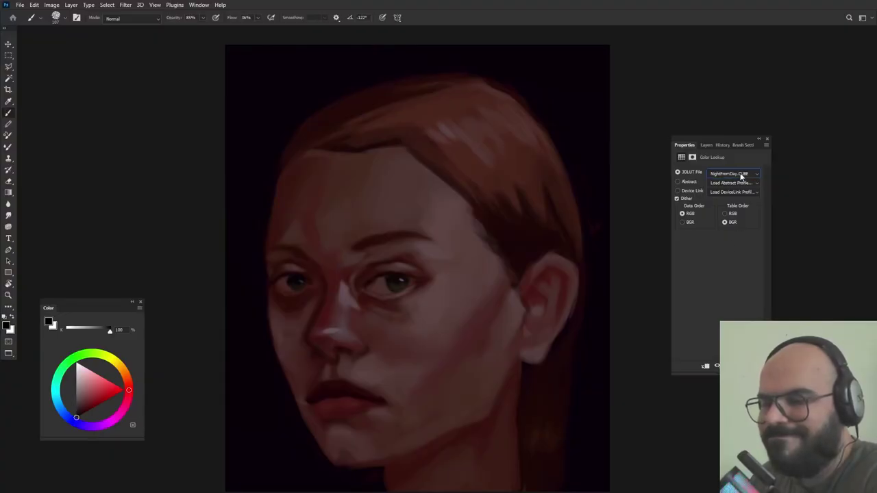
- Lower the Color Lookup 2 layer's opacity to 84%
{"action": "left_click", "coordinate": [706, 145]}
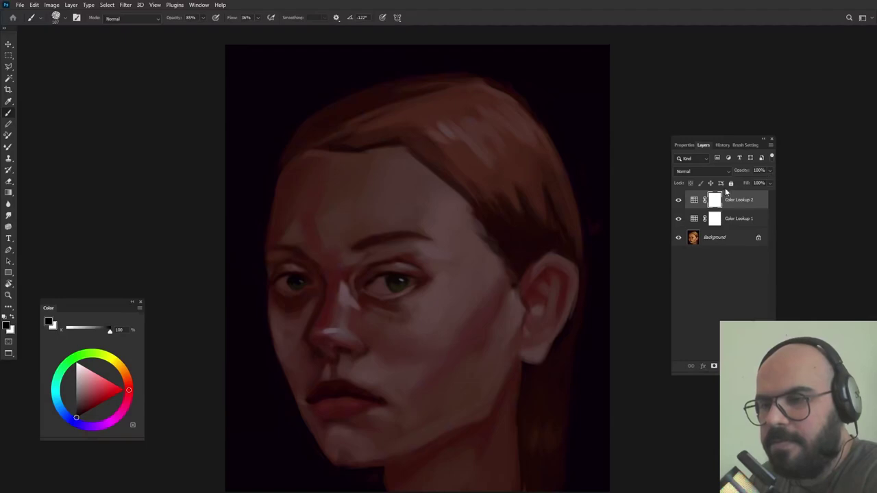
{"action": "left_click", "coordinate": [697, 200]}
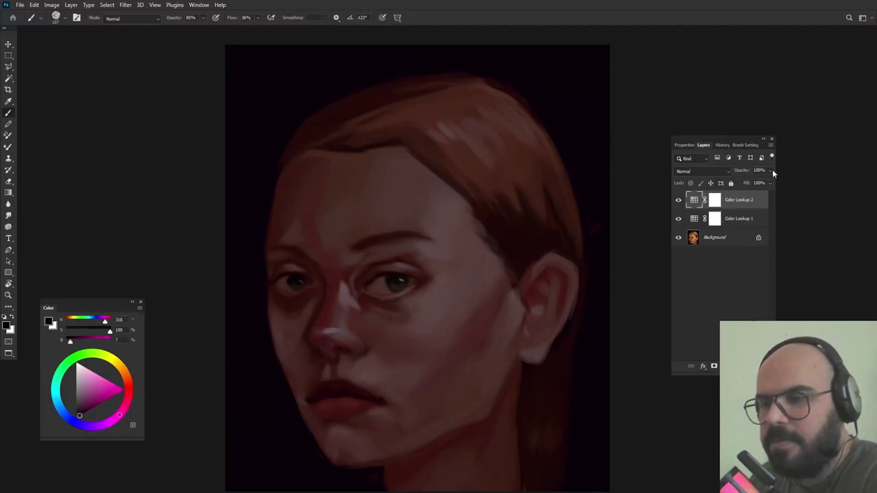
{"action": "left_click_drag", "start_coordinate": [750, 182], "coordinate": [757, 181]}
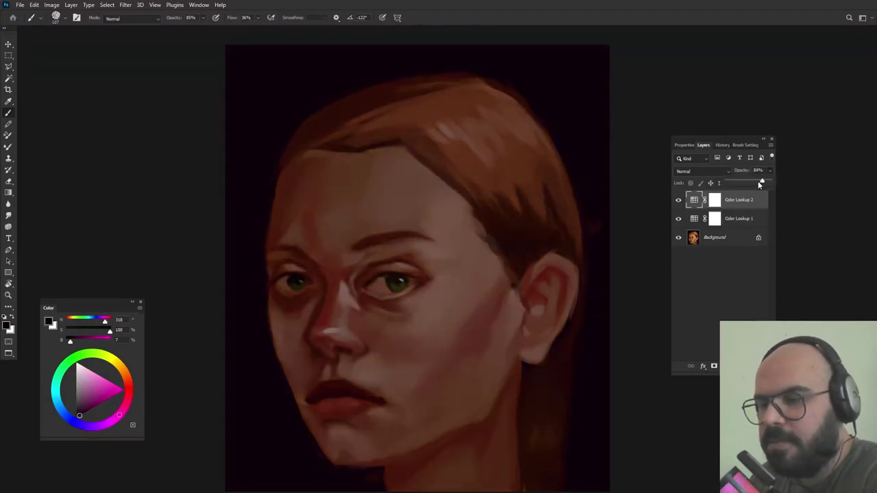
- Paint black on the Color Lookup 2 mask, raising brush opacity to 100% and flow to 61%, to reveal a diagonal warm light band across the face
{"action": "left_click", "coordinate": [715, 199]}
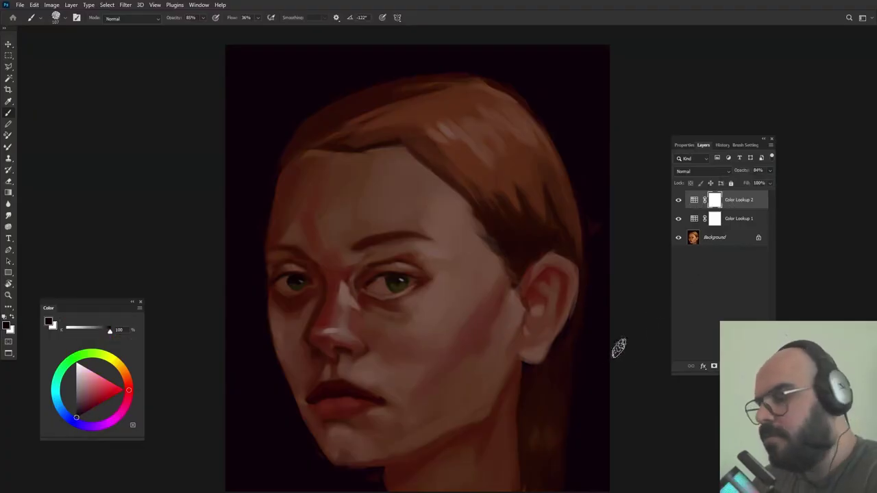
{"action": "left_click_drag", "start_coordinate": [443, 288], "coordinate": [440, 289]}
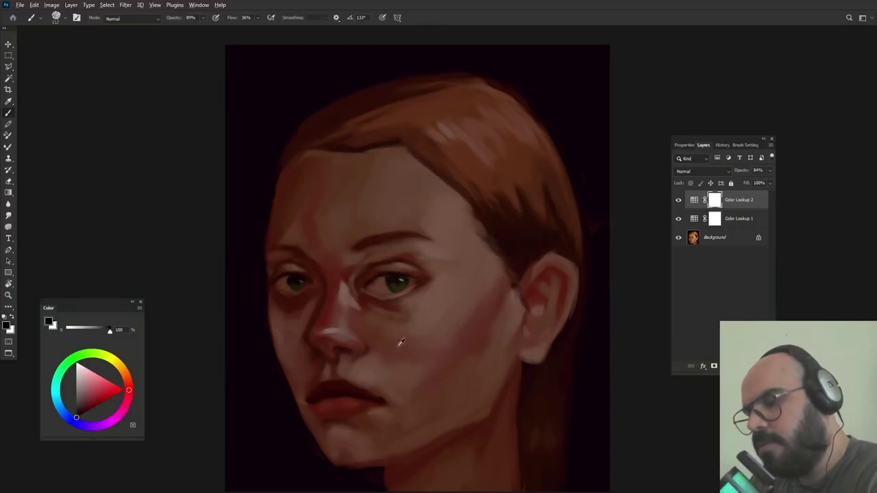
{"action": "left_click_drag", "start_coordinate": [392, 319], "coordinate": [362, 287]}
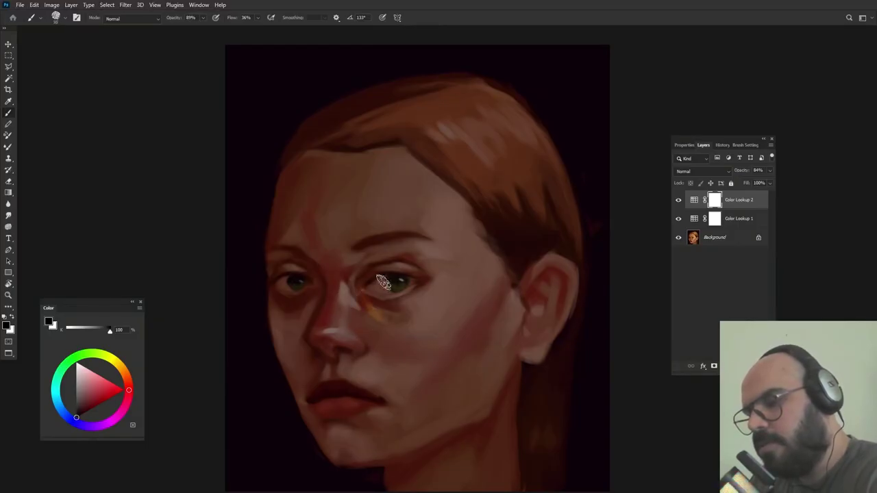
{"action": "mouse_move", "coordinate": [401, 256]}
{"action": "left_mouse_down"}
{"action": "mouse_move", "coordinate": [373, 291]}
{"action": "mouse_move", "coordinate": [425, 274]}
{"action": "mouse_move", "coordinate": [432, 305]}
{"action": "left_mouse_up"}
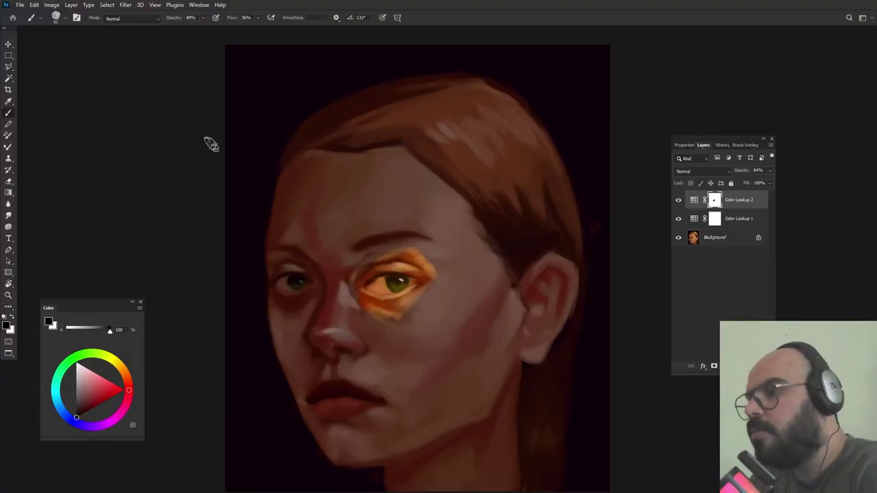
{"action": "left_click_drag", "start_coordinate": [205, 19], "coordinate": [220, 29]}
{"action": "left_click_drag", "start_coordinate": [430, 261], "coordinate": [398, 334]}
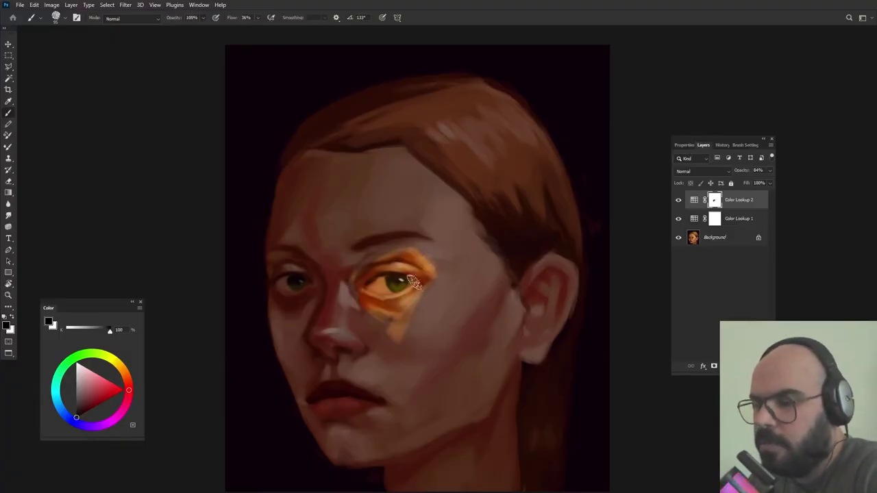
{"action": "mouse_move", "coordinate": [414, 283]}
{"action": "left_mouse_down"}
{"action": "mouse_move", "coordinate": [359, 265]}
{"action": "mouse_move", "coordinate": [419, 289]}
{"action": "mouse_move", "coordinate": [396, 331]}
{"action": "mouse_move", "coordinate": [407, 237]}
{"action": "mouse_move", "coordinate": [369, 270]}
{"action": "mouse_move", "coordinate": [394, 250]}
{"action": "mouse_move", "coordinate": [434, 251]}
{"action": "mouse_move", "coordinate": [416, 273]}
{"action": "mouse_move", "coordinate": [425, 227]}
{"action": "mouse_move", "coordinate": [396, 230]}
{"action": "mouse_move", "coordinate": [415, 246]}
{"action": "left_mouse_up"}
{"action": "left_click", "coordinate": [257, 18]}
{"action": "mouse_move", "coordinate": [398, 229]}
{"action": "left_mouse_down"}
{"action": "mouse_move", "coordinate": [431, 257]}
{"action": "mouse_move", "coordinate": [416, 245]}
{"action": "mouse_move", "coordinate": [381, 244]}
{"action": "mouse_move", "coordinate": [420, 227]}
{"action": "mouse_move", "coordinate": [425, 236]}
{"action": "mouse_move", "coordinate": [396, 276]}
{"action": "mouse_move", "coordinate": [388, 337]}
{"action": "mouse_move", "coordinate": [464, 239]}
{"action": "mouse_move", "coordinate": [436, 284]}
{"action": "mouse_move", "coordinate": [390, 287]}
{"action": "mouse_move", "coordinate": [369, 330]}
{"action": "mouse_move", "coordinate": [352, 266]}
{"action": "mouse_move", "coordinate": [333, 334]}
{"action": "mouse_move", "coordinate": [362, 338]}
{"action": "mouse_move", "coordinate": [348, 323]}
{"action": "mouse_move", "coordinate": [402, 315]}
{"action": "mouse_move", "coordinate": [366, 390]}
{"action": "mouse_move", "coordinate": [407, 323]}
{"action": "left_mouse_up"}
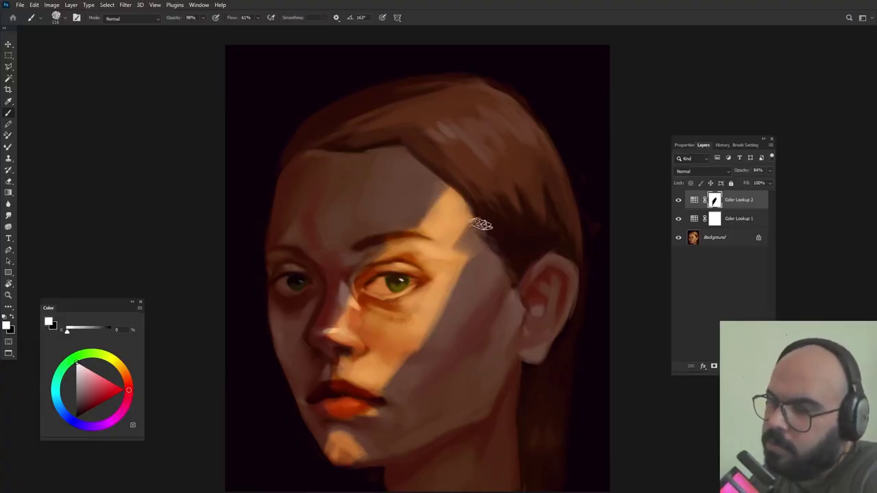
- Paint white on the mask to trim the light band's cheek-side edge from the temple to the mouth and narrow the chin patch
{"action": "mouse_move", "coordinate": [453, 295]}
{"action": "left_mouse_down"}
{"action": "mouse_move", "coordinate": [417, 351]}
{"action": "mouse_move", "coordinate": [416, 341]}
{"action": "left_mouse_up"}
{"action": "left_click_drag", "start_coordinate": [462, 250], "coordinate": [448, 275]}
{"action": "left_click_drag", "start_coordinate": [474, 227], "coordinate": [461, 247]}
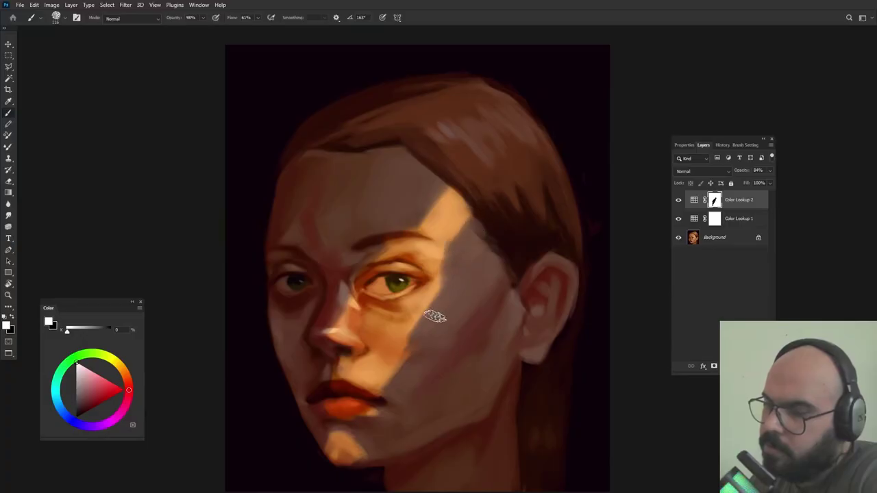
{"action": "mouse_move", "coordinate": [417, 339]}
{"action": "left_mouse_down"}
{"action": "mouse_move", "coordinate": [399, 378]}
{"action": "mouse_move", "coordinate": [427, 327]}
{"action": "mouse_move", "coordinate": [394, 363]}
{"action": "mouse_move", "coordinate": [399, 373]}
{"action": "mouse_move", "coordinate": [377, 419]}
{"action": "left_mouse_up"}
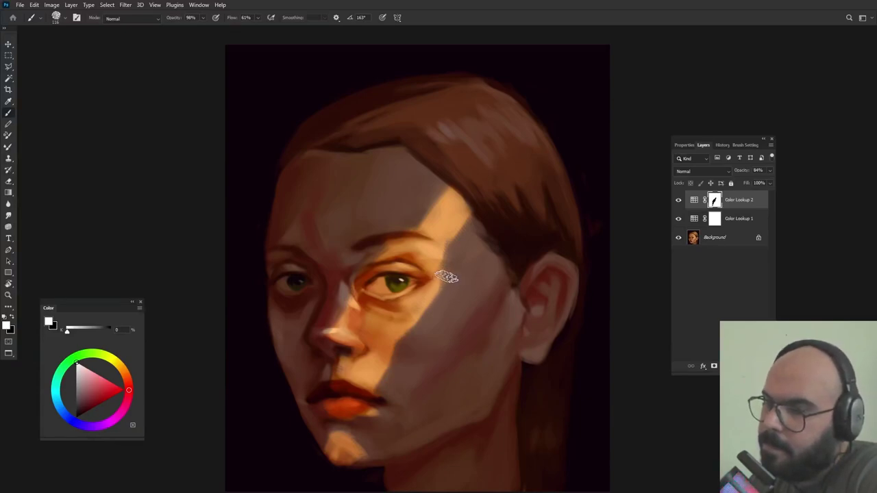
{"action": "left_click_drag", "start_coordinate": [372, 396], "coordinate": [368, 390]}
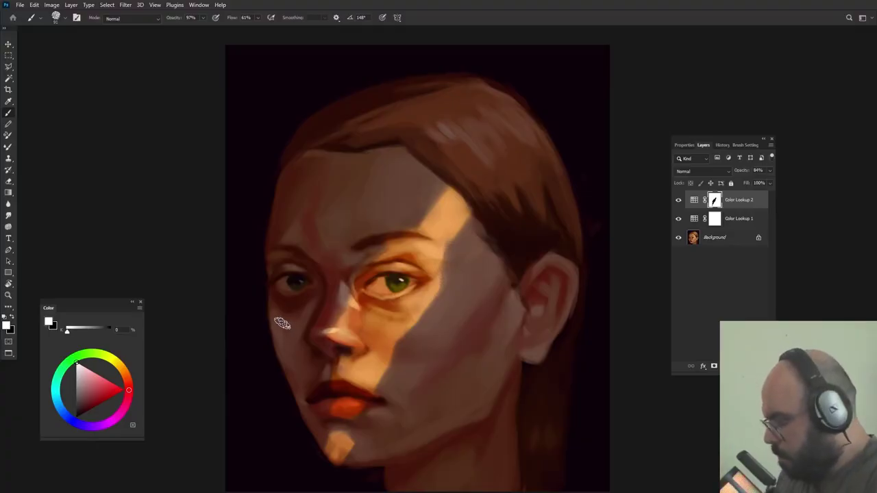
- Paint black on the mask to widen the forehead light and continue the warm band over the hair to the back of the head
{"action": "key", "text": "x"}
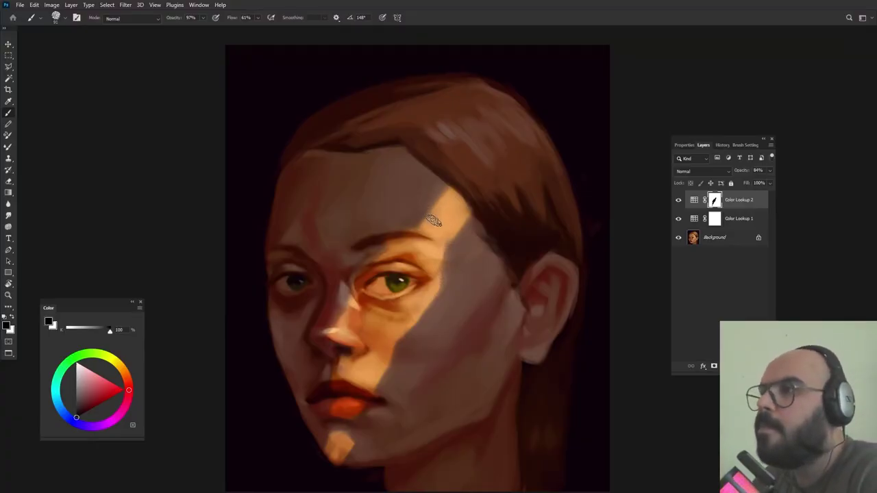
{"action": "mouse_move", "coordinate": [438, 195]}
{"action": "left_mouse_down"}
{"action": "mouse_move", "coordinate": [421, 221]}
{"action": "mouse_move", "coordinate": [457, 173]}
{"action": "mouse_move", "coordinate": [468, 184]}
{"action": "mouse_move", "coordinate": [448, 164]}
{"action": "mouse_move", "coordinate": [493, 140]}
{"action": "mouse_move", "coordinate": [521, 141]}
{"action": "mouse_move", "coordinate": [521, 126]}
{"action": "mouse_move", "coordinate": [535, 134]}
{"action": "mouse_move", "coordinate": [524, 130]}
{"action": "mouse_move", "coordinate": [521, 142]}
{"action": "mouse_move", "coordinate": [543, 142]}
{"action": "mouse_move", "coordinate": [476, 171]}
{"action": "mouse_move", "coordinate": [544, 155]}
{"action": "mouse_move", "coordinate": [535, 155]}
{"action": "mouse_move", "coordinate": [540, 137]}
{"action": "mouse_move", "coordinate": [561, 158]}
{"action": "left_mouse_up"}
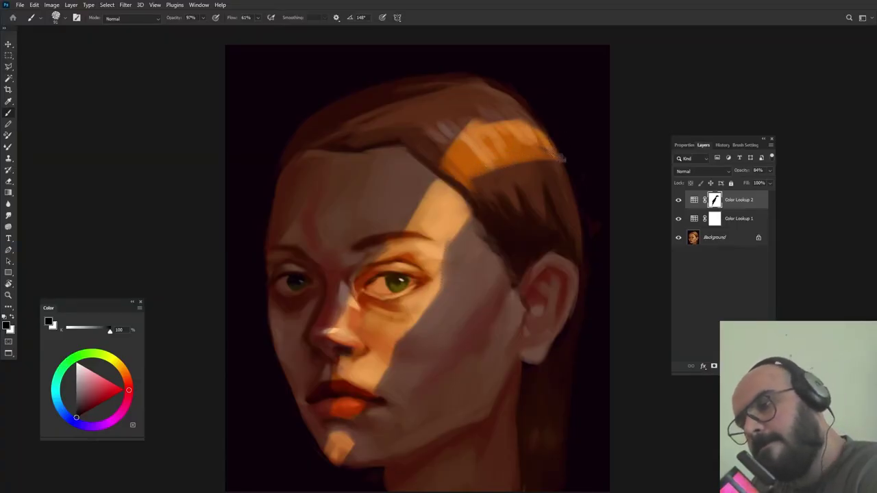
{"action": "left_click_drag", "start_coordinate": [478, 178], "coordinate": [560, 152]}
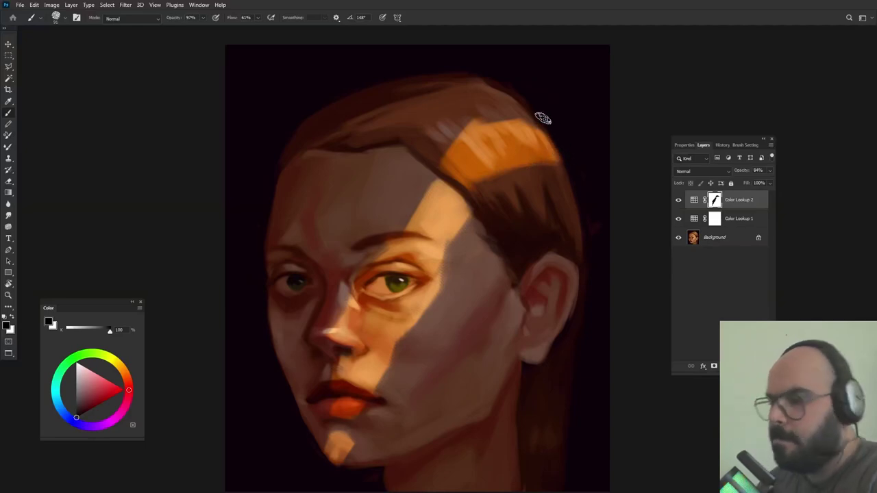
- Refine the hair band's upper and lower edges with alternating white and black on the mask, and extend the light at the hairline and above the eyebrow
{"action": "key", "text": "x"}
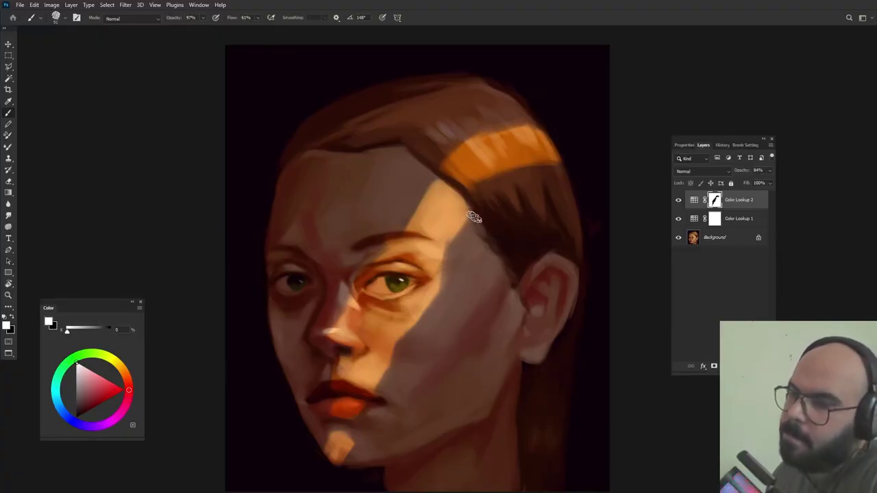
{"action": "key", "text": "x"}
{"action": "left_click_drag", "start_coordinate": [448, 176], "coordinate": [477, 207]}
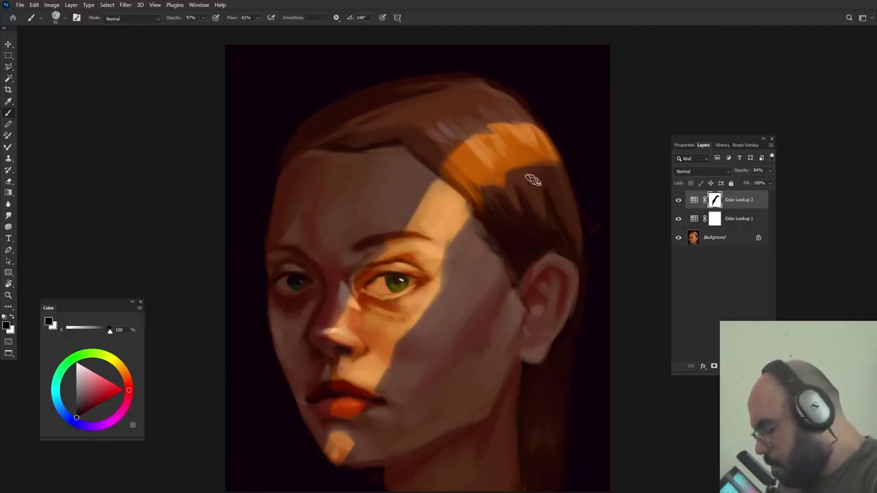
{"action": "key", "text": "x"}
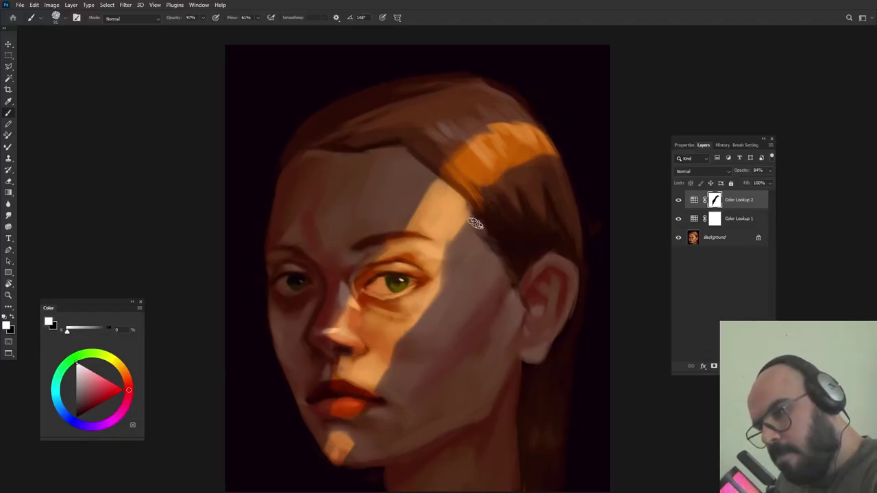
{"action": "key", "text": "x"}
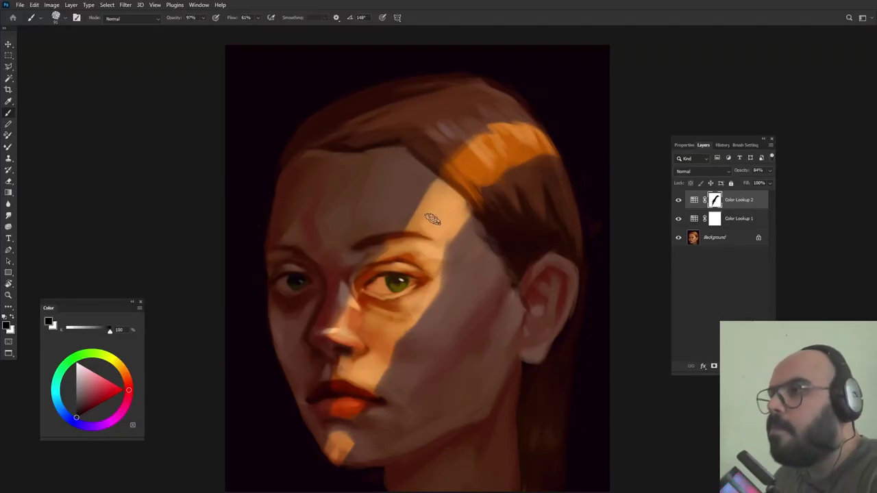
{"action": "left_click_drag", "start_coordinate": [437, 192], "coordinate": [408, 227]}
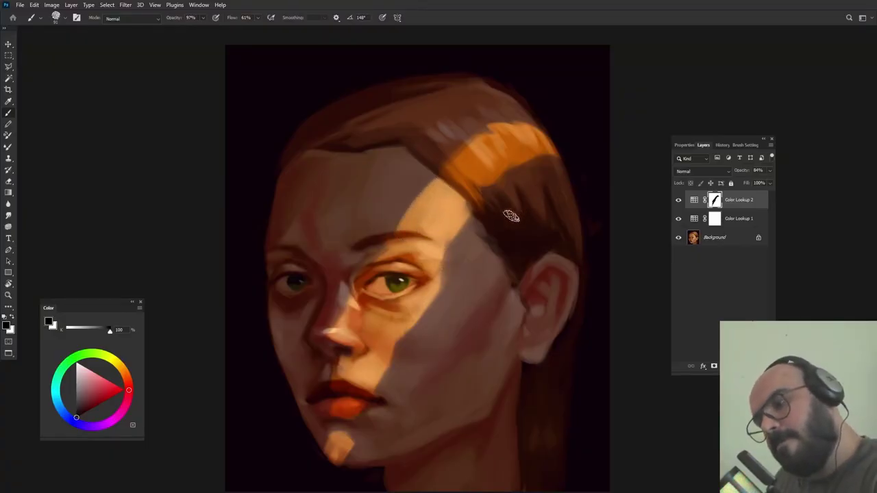